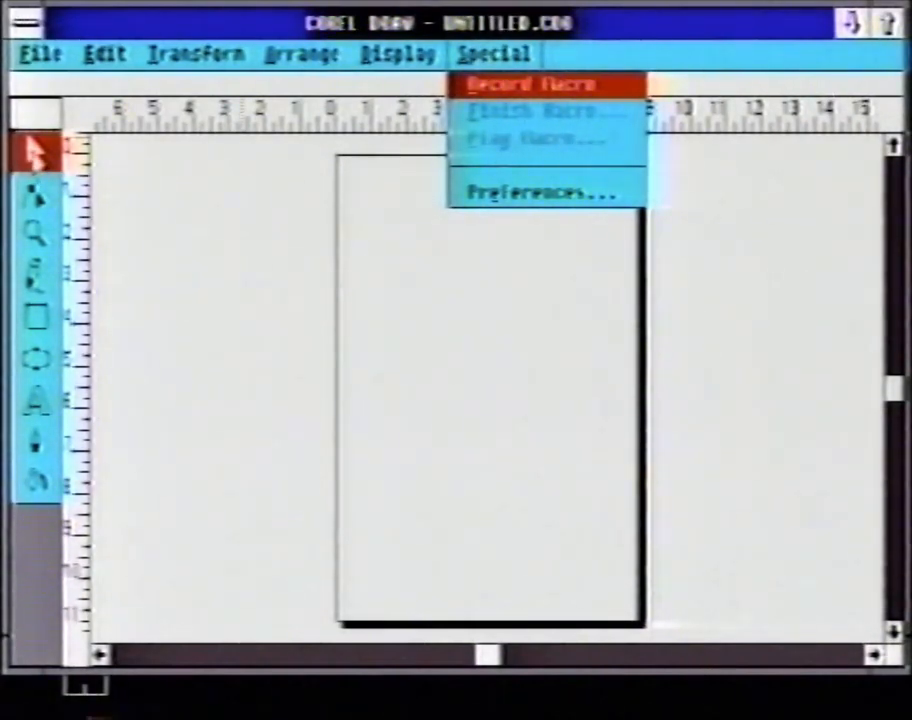
Step: Examine the drawing tools one after another, from the selection tool through the text tool to the outline options
click(36, 150)
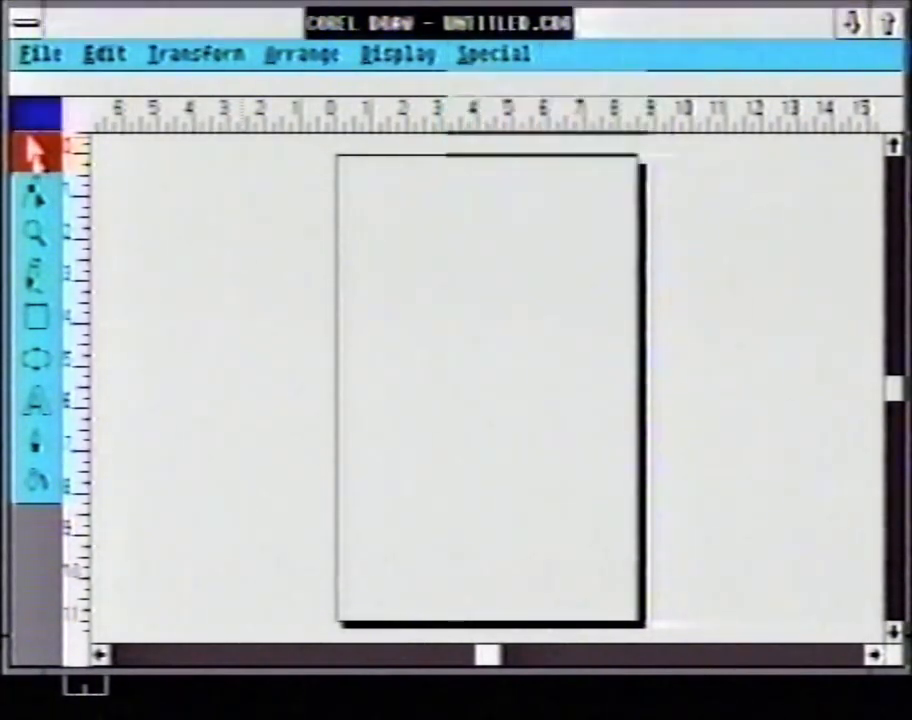
click(34, 193)
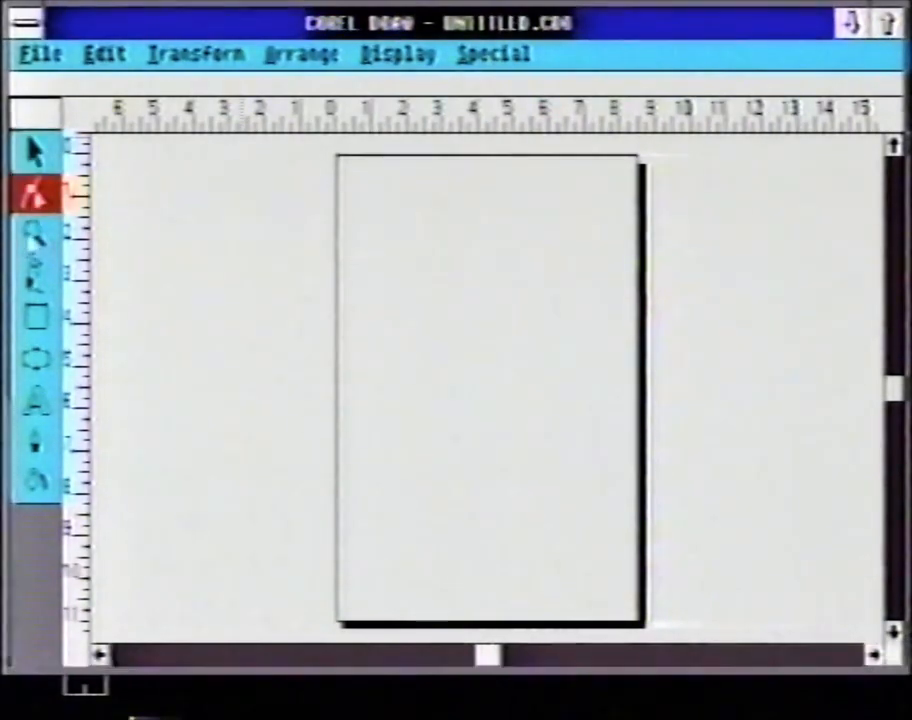
click(35, 232)
click(35, 318)
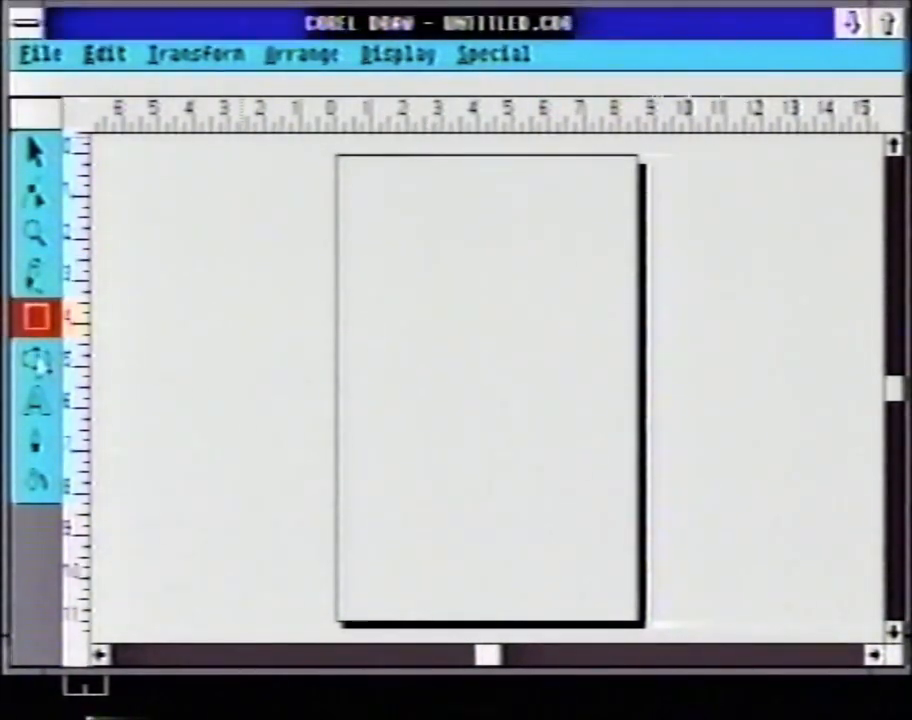
click(38, 366)
click(37, 402)
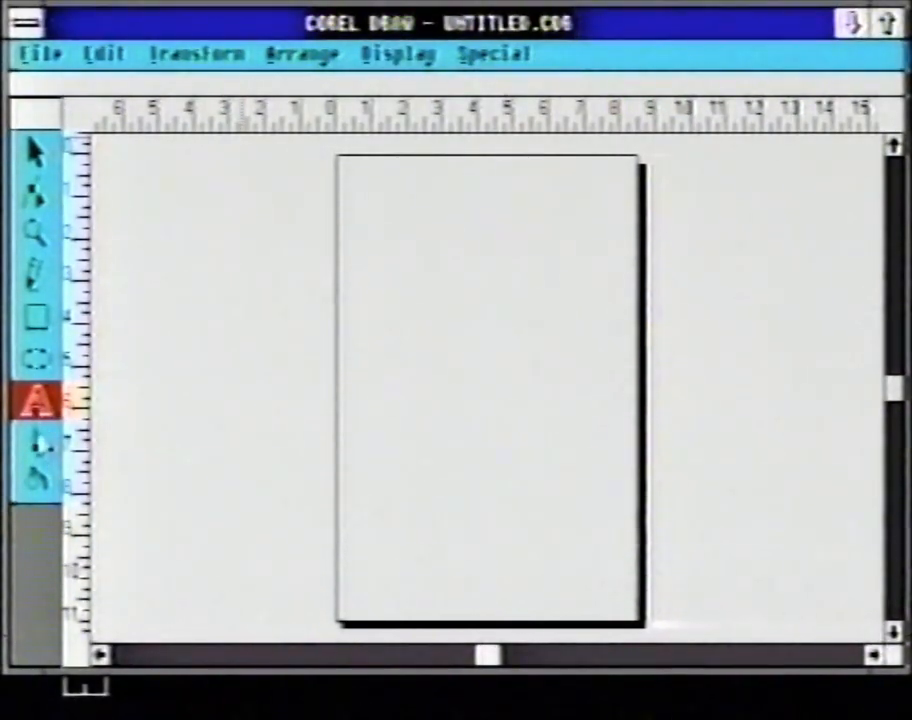
click(38, 442)
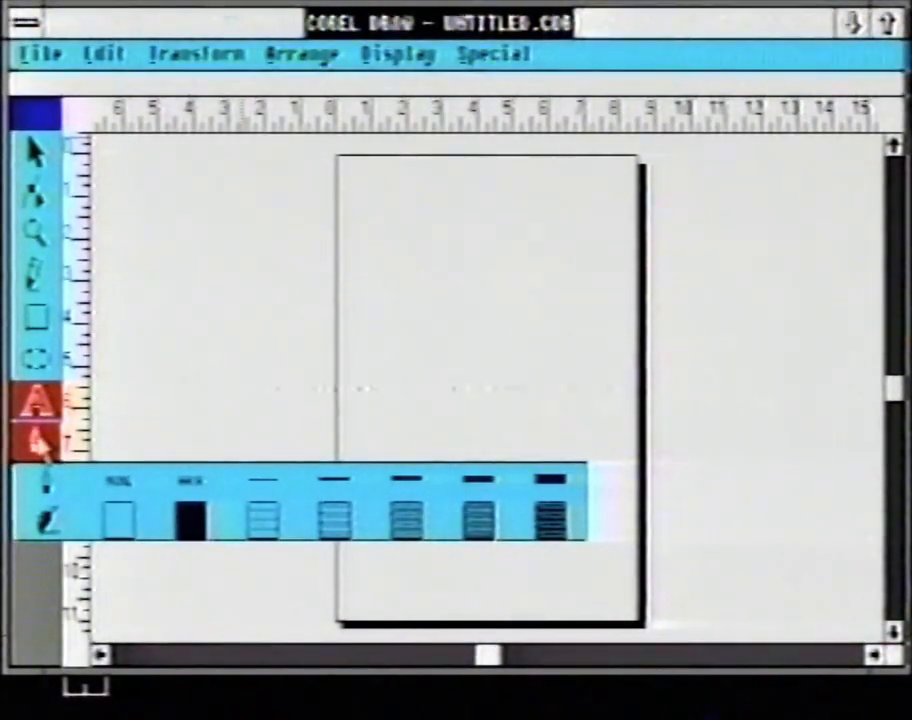
click(40, 515)
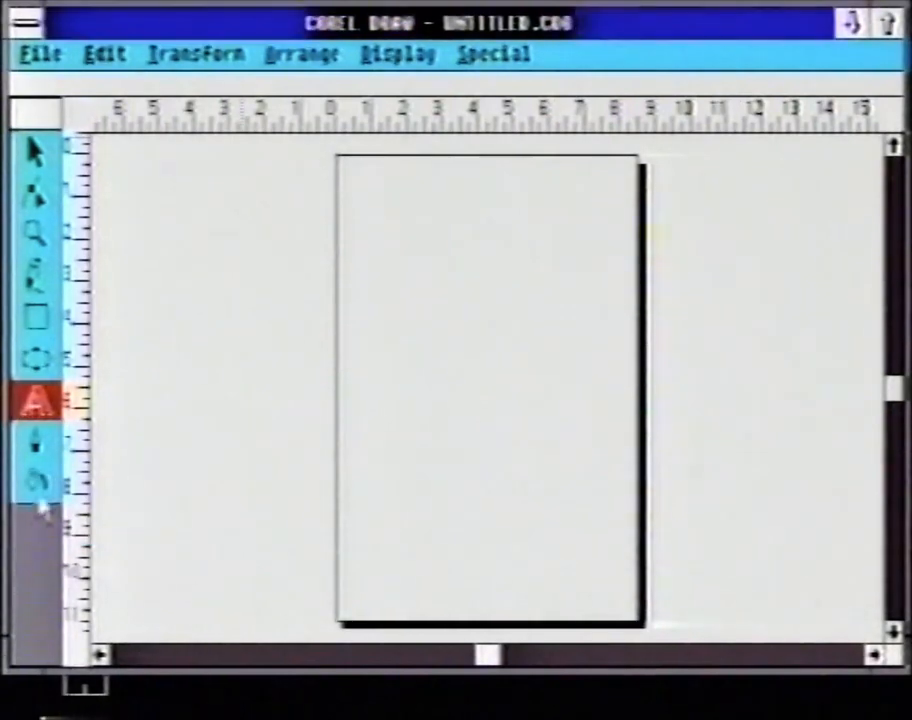
Step: Try a grey shade as the default uniform fill for new objects, and return to the selection tool
click(38, 483)
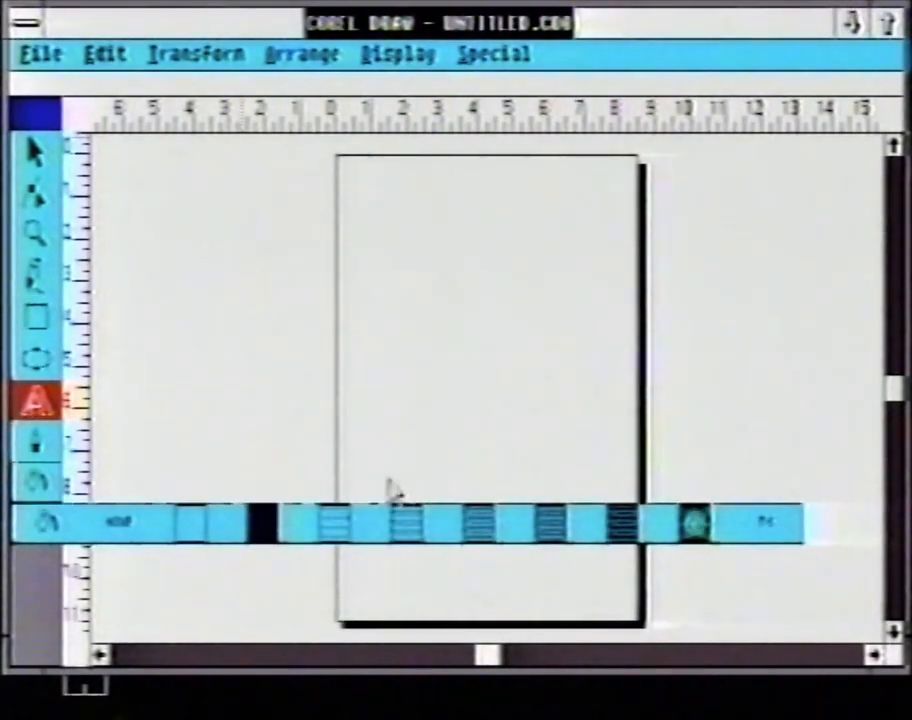
click(483, 521)
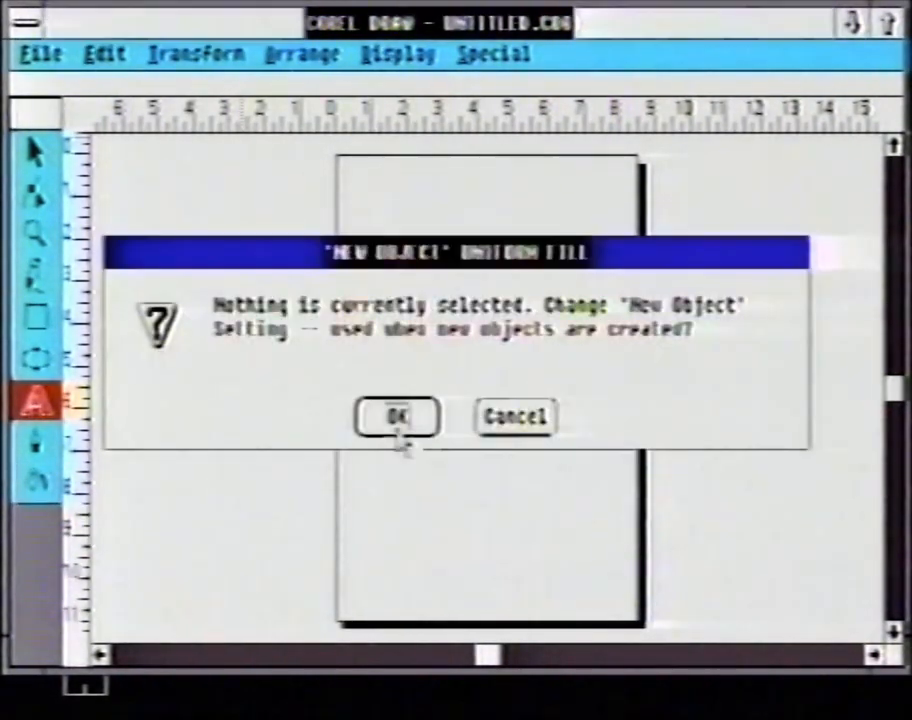
click(410, 415)
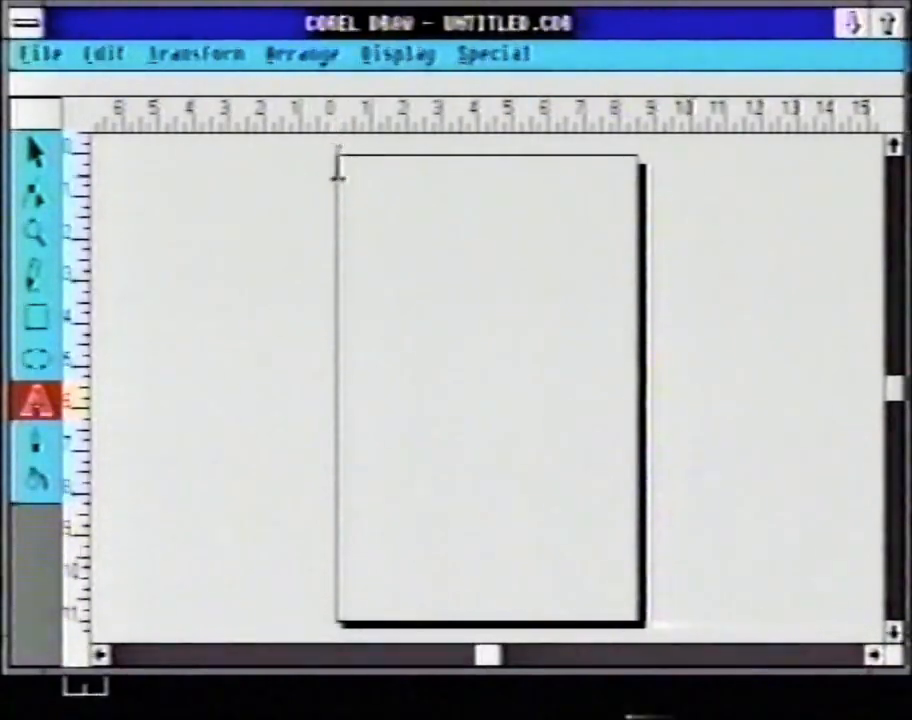
click(35, 150)
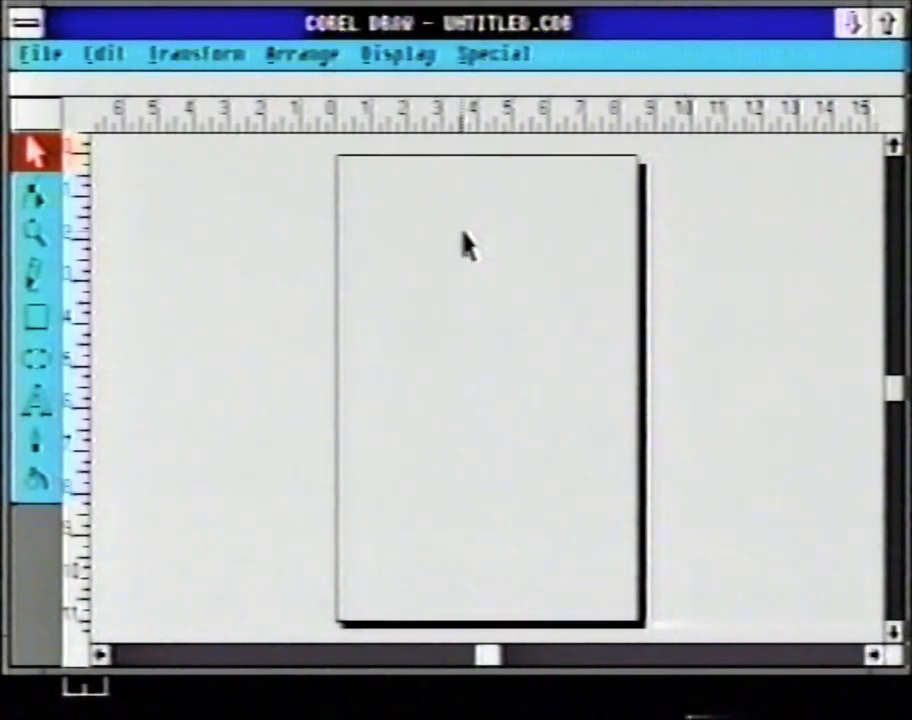
Step: Draw a rectangle about 3.2 by 2.8 inches near the page's upper left and an ellipse about 2.4 by 3.7 inches beside it
click(37, 320)
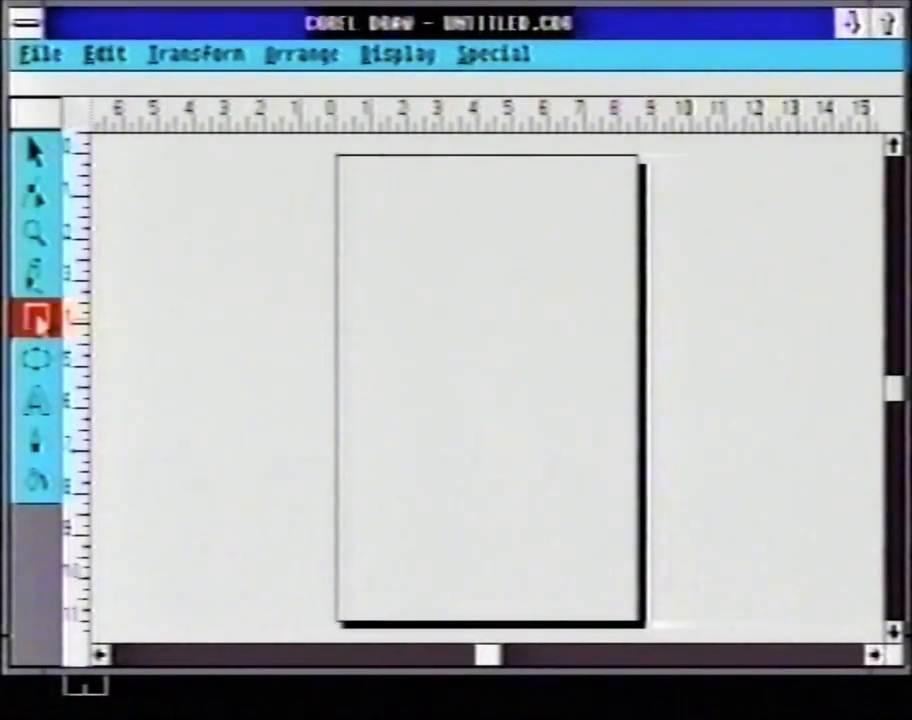
drag(362, 192, 476, 309)
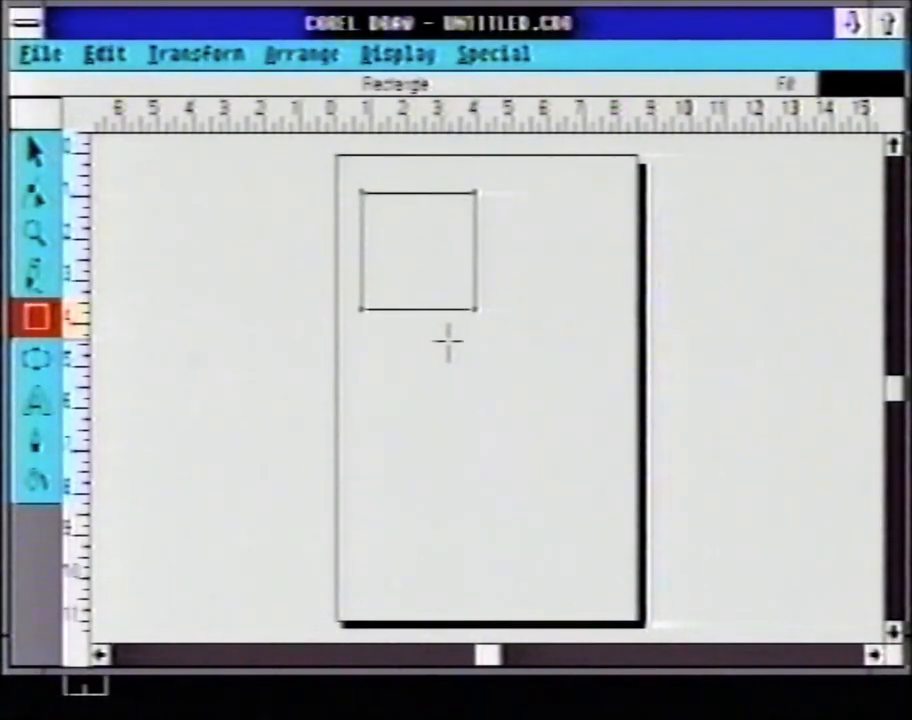
click(37, 360)
drag(512, 199, 595, 358)
Step: Add the word "text" at 99 points in the Avalon font below the rectangle
click(40, 400)
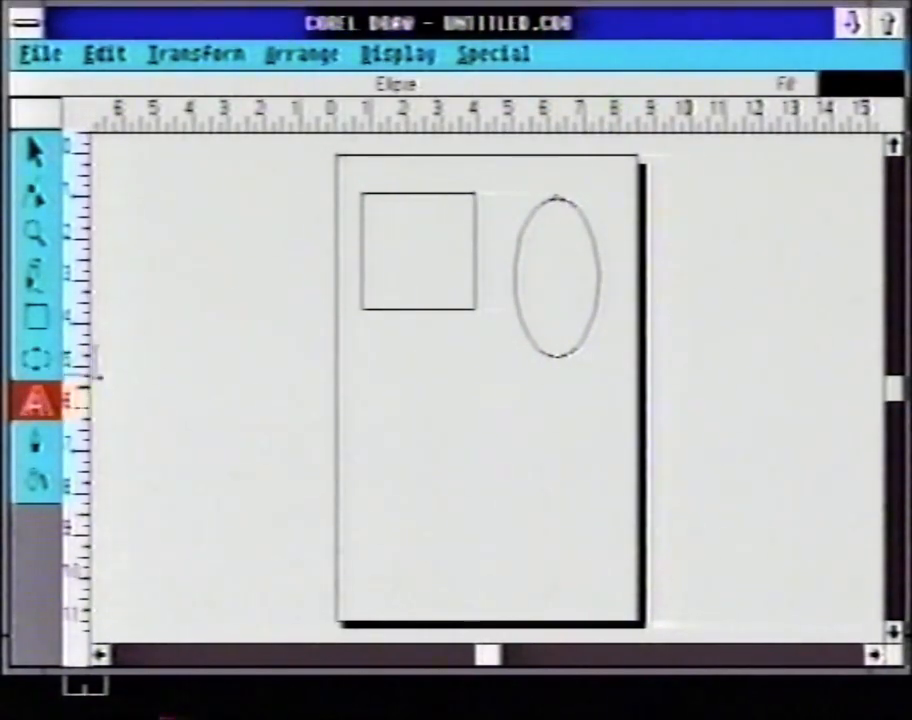
click(402, 372)
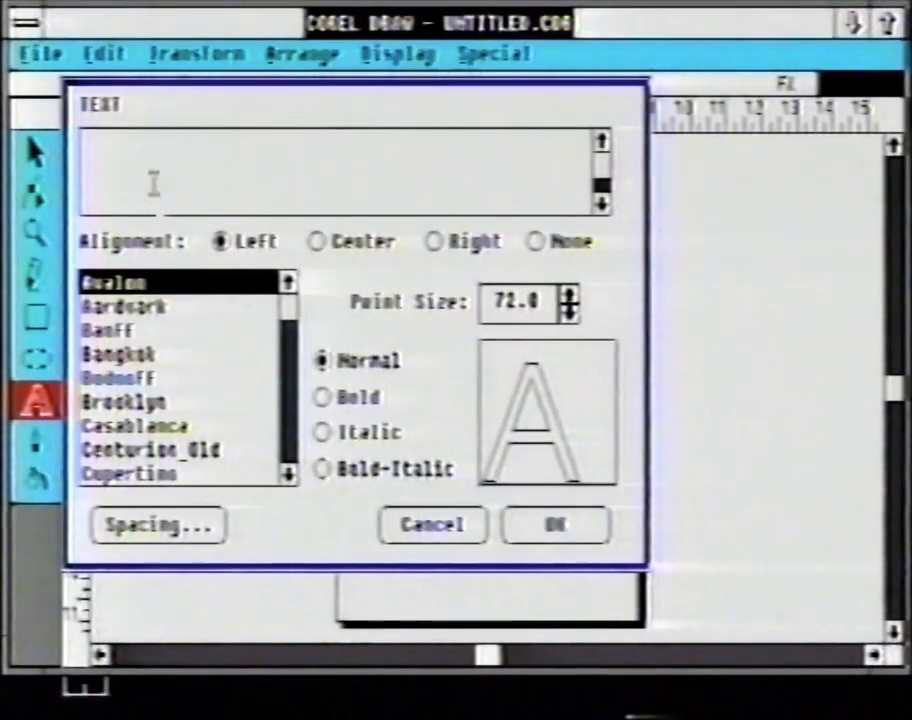
text(text)
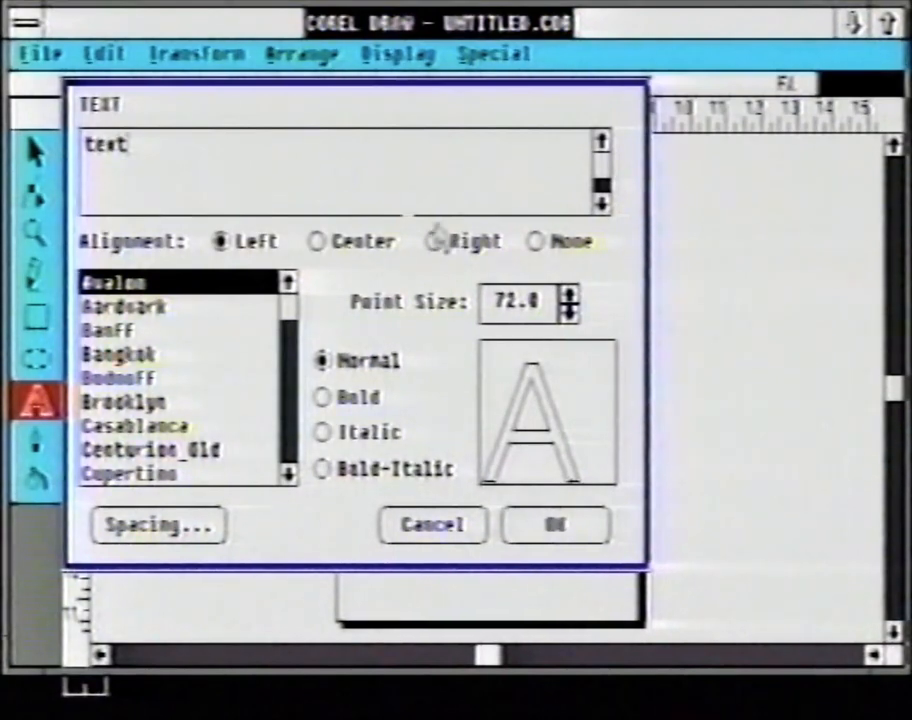
key(Tab)
text(99)
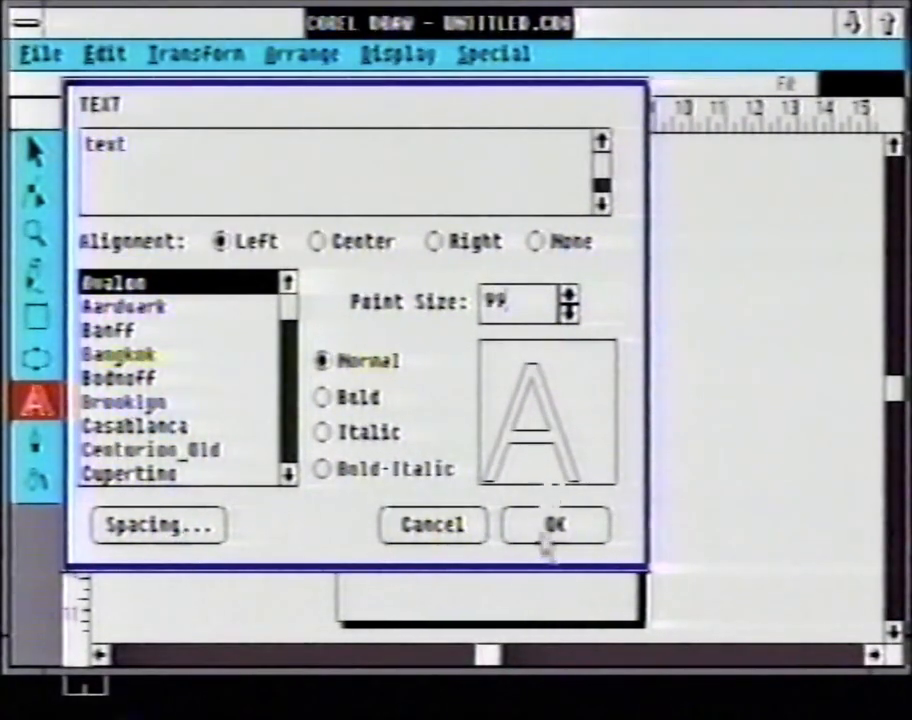
click(551, 524)
Step: Write the word "Hello" freehand in script across the page below the text object
key(F5)
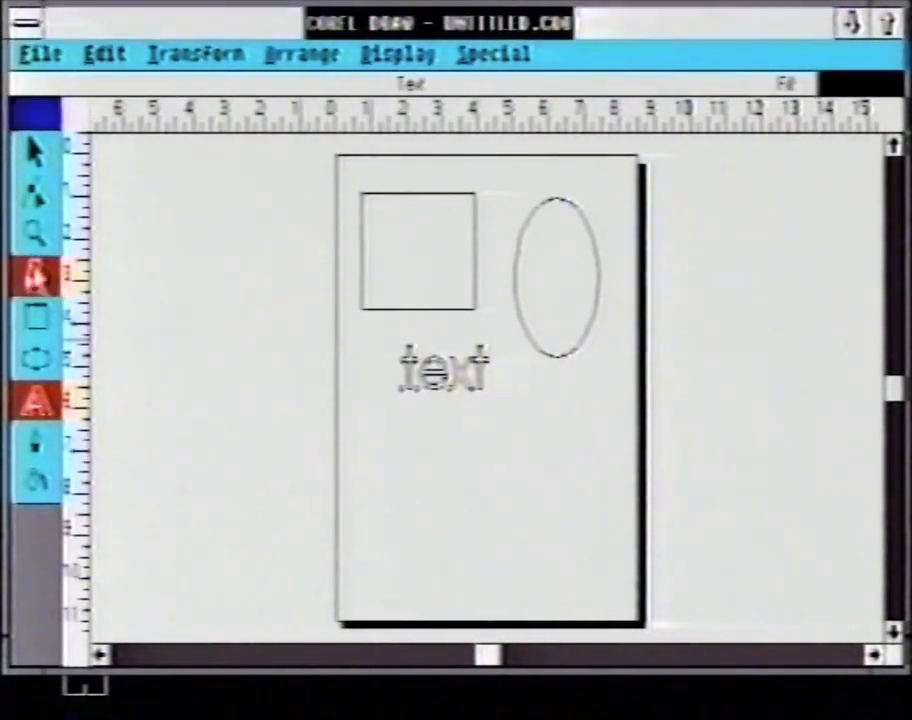
mouse_move(366, 446)
mouse_down()
mouse_move(400, 442)
mouse_move(370, 548)
mouse_up()
mouse_move(472, 424)
mouse_down()
mouse_move(441, 485)
mouse_move(448, 536)
mouse_up()
mouse_move(386, 492)
mouse_down()
mouse_move(455, 487)
mouse_move(576, 434)
mouse_move(615, 442)
mouse_up()
drag(636, 487, 634, 490)
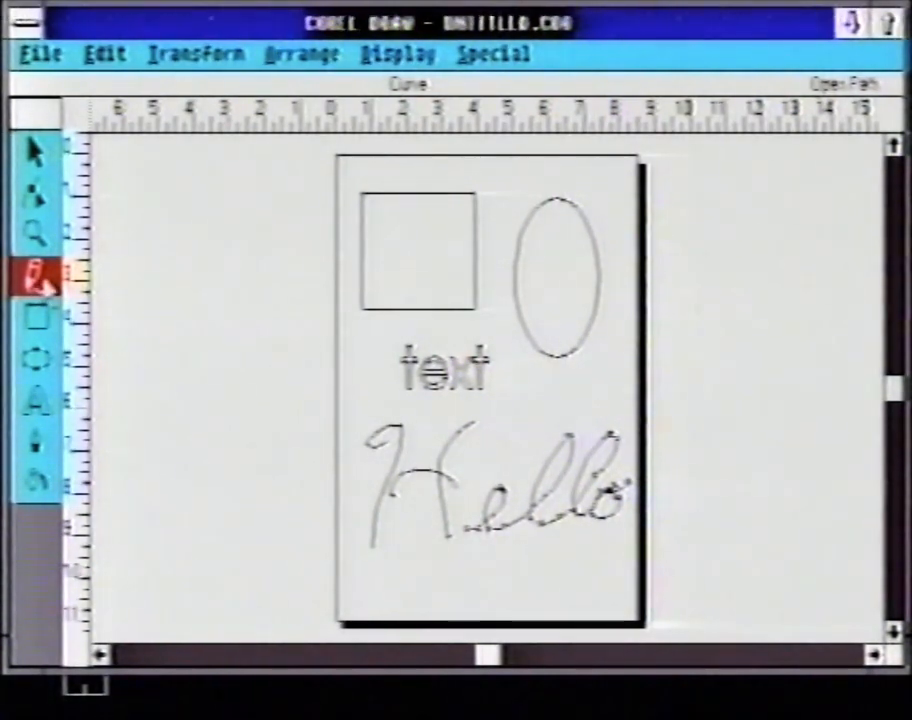
click(35, 316)
click(35, 358)
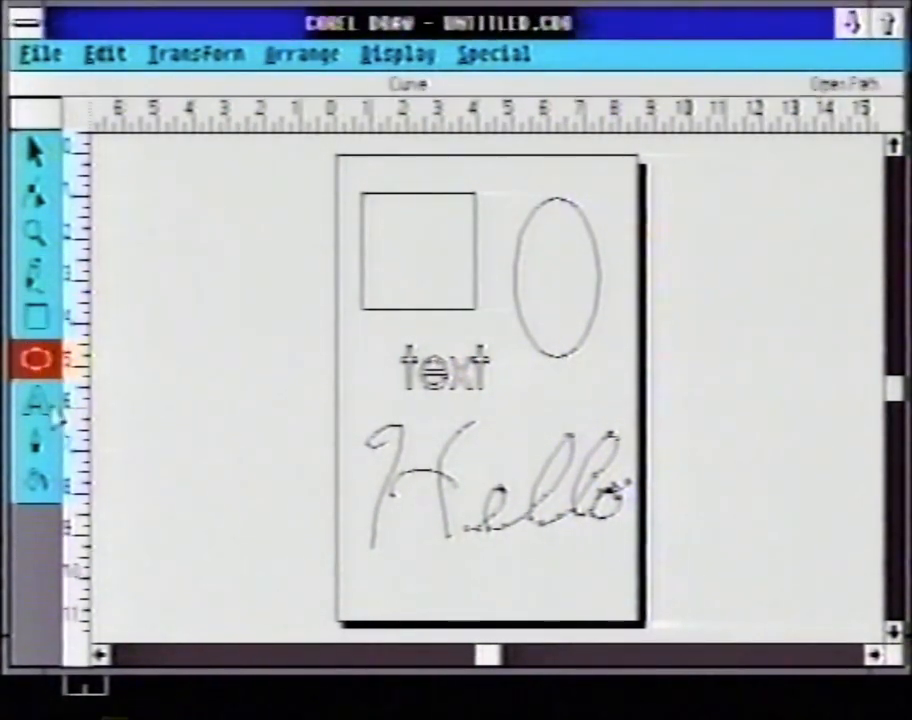
click(36, 402)
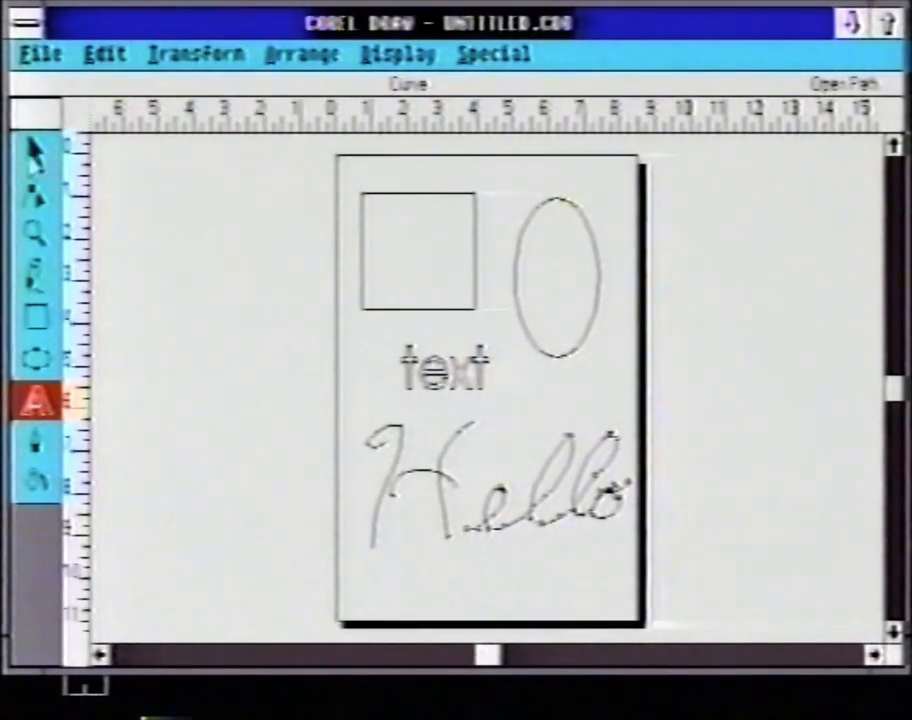
Step: Select the rectangle, the ellipse and the text object in turn, and clear the selection
key(space)
click(369, 198)
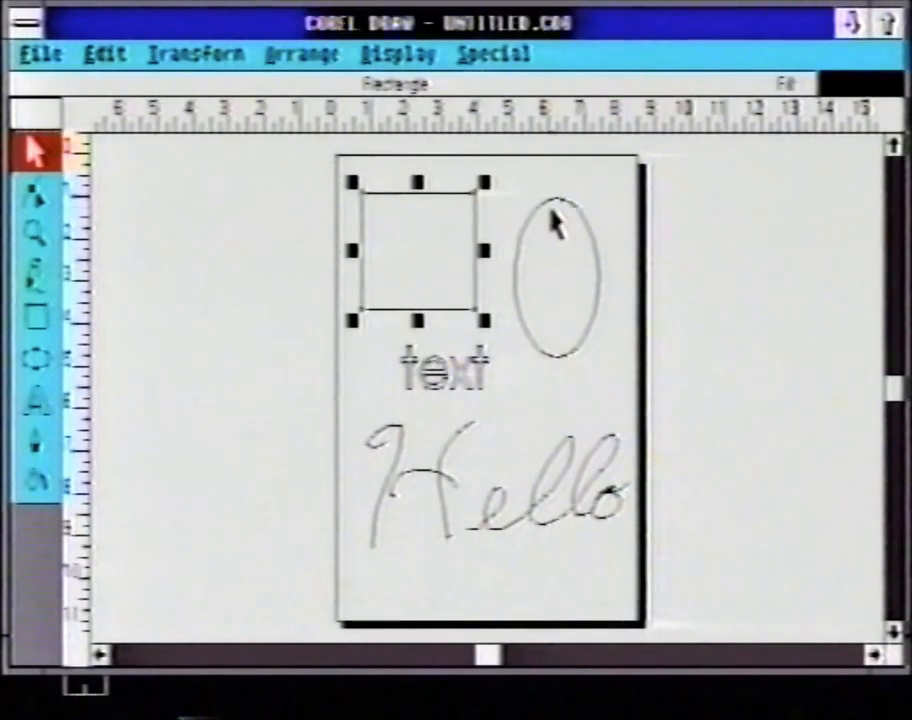
click(554, 202)
click(432, 368)
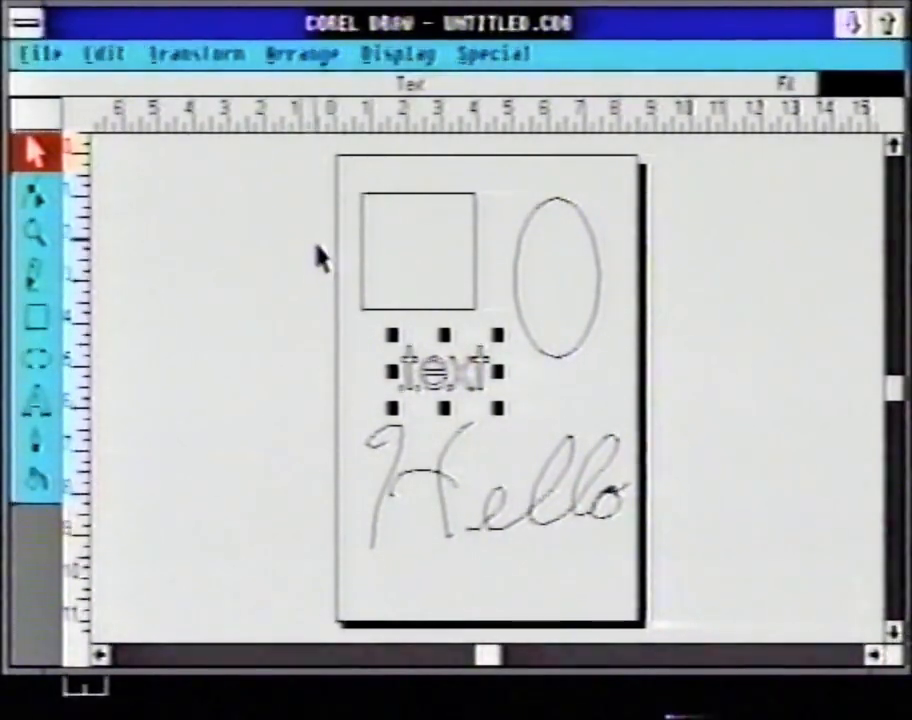
click(156, 228)
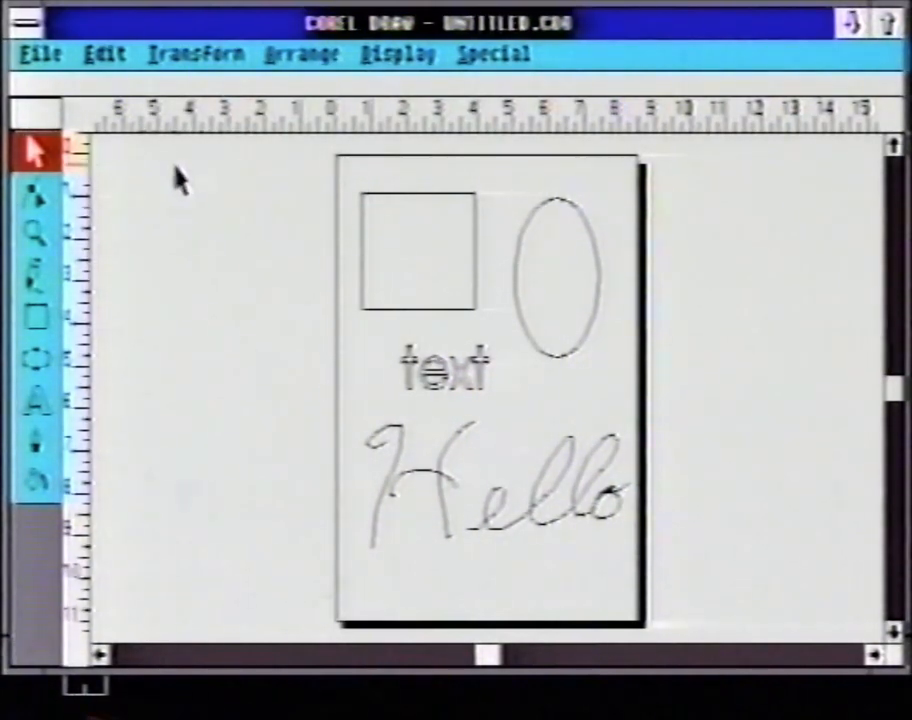
Step: Select the rectangle, then the ellipse, and switch the ellipse to its rotate and skew handles
click(398, 207)
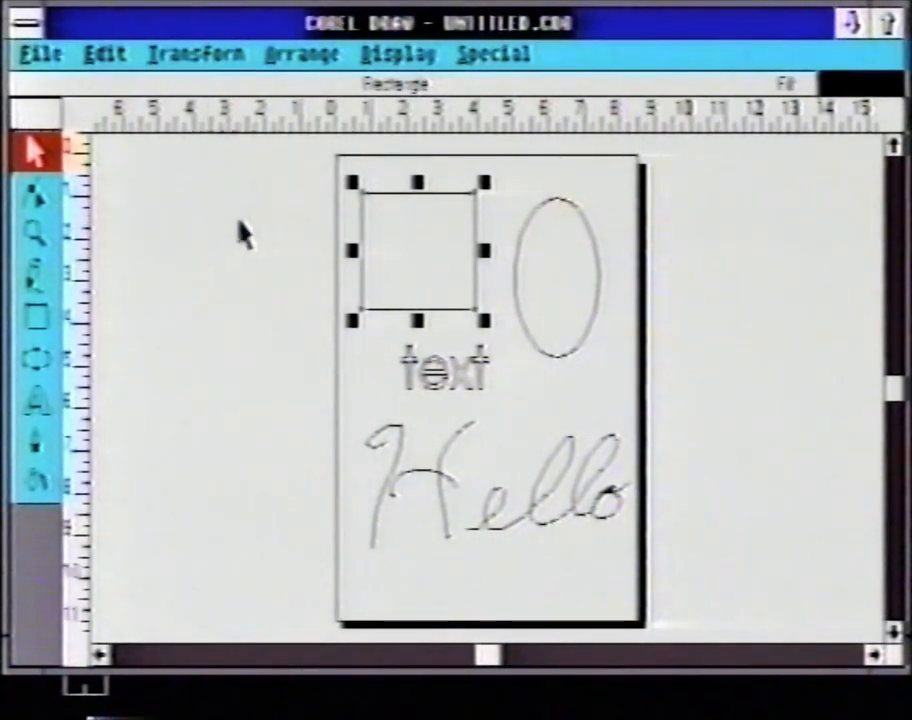
click(550, 201)
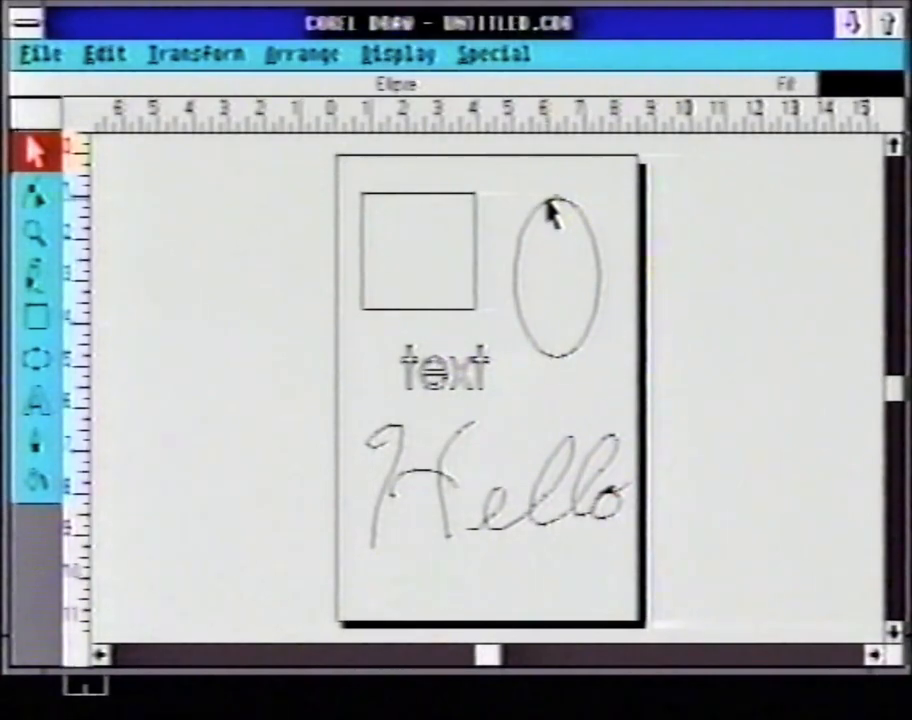
click(547, 202)
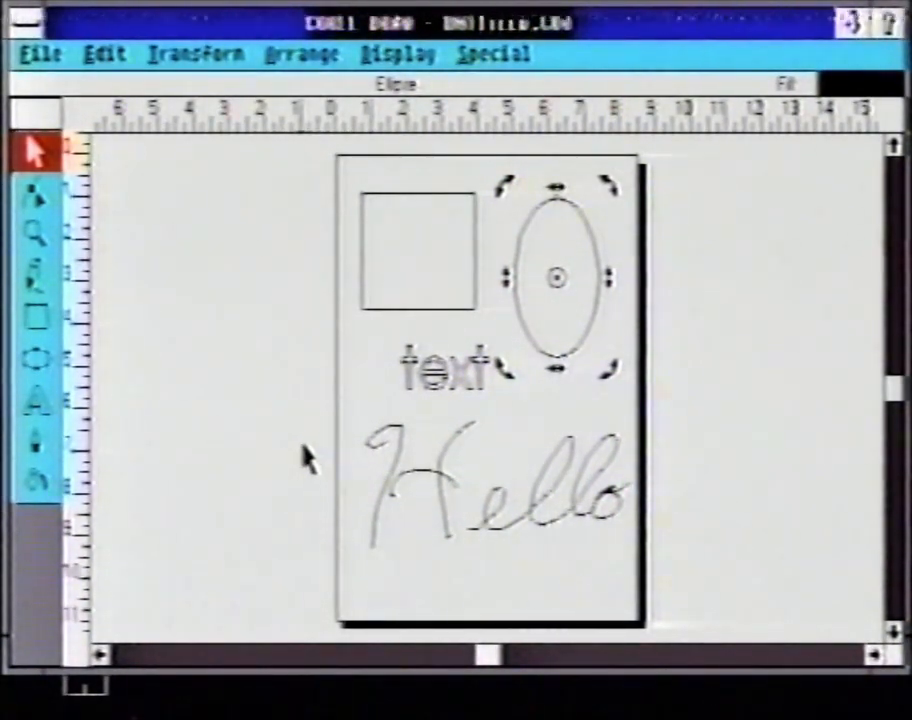
Step: Deselect the ellipse, marquee around the rectangle and text, and clear all drawn objects from the page
click(543, 432)
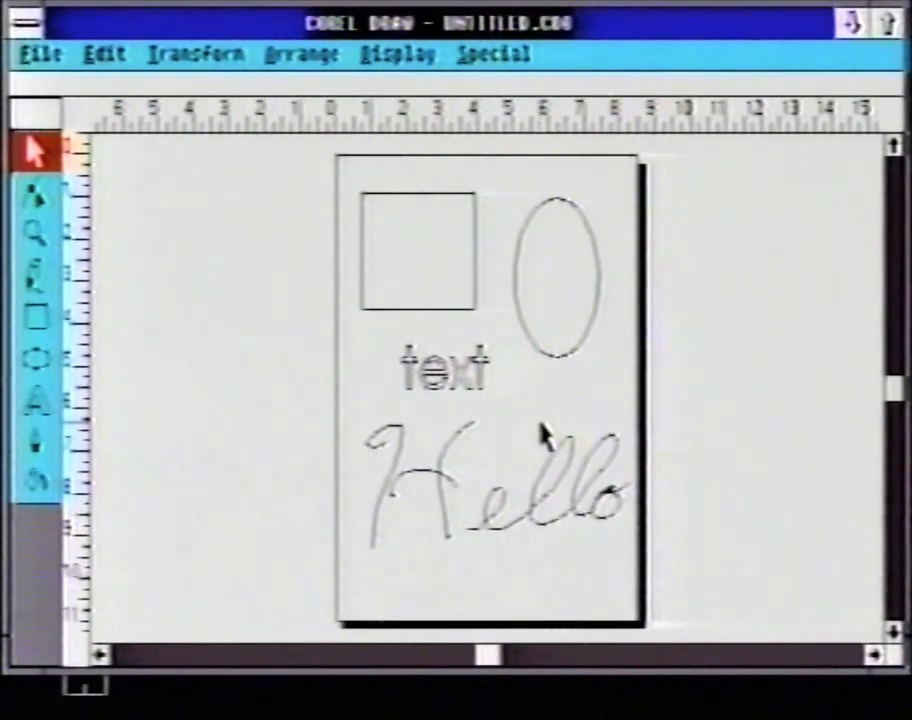
drag(541, 420, 297, 153)
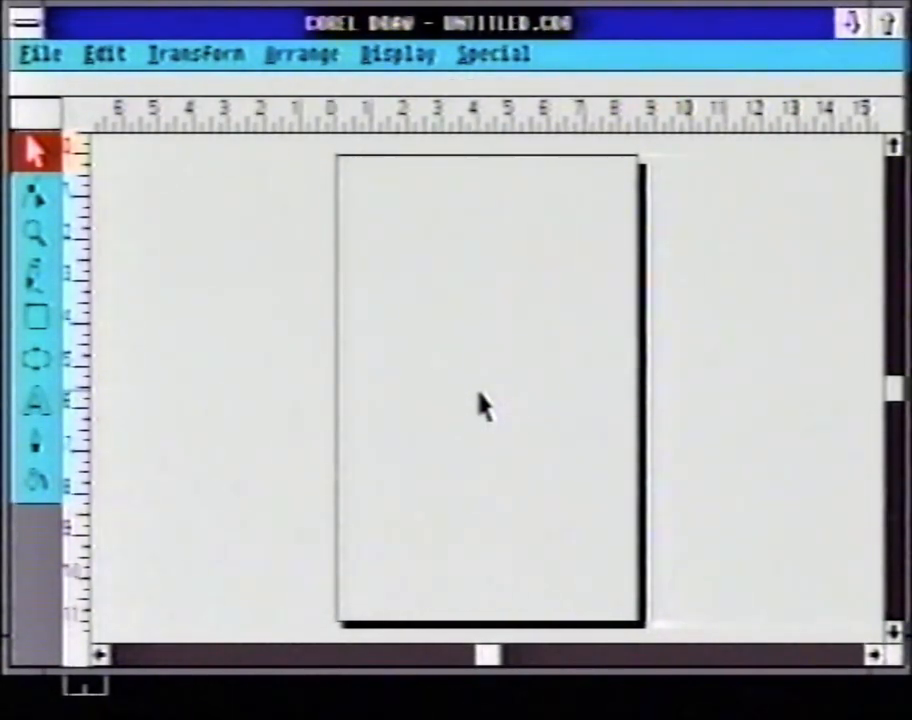
Step: Draw a rectangle about 3.9 by 2 inches near the page's top and a square about 3.9 inches wide below it
click(37, 320)
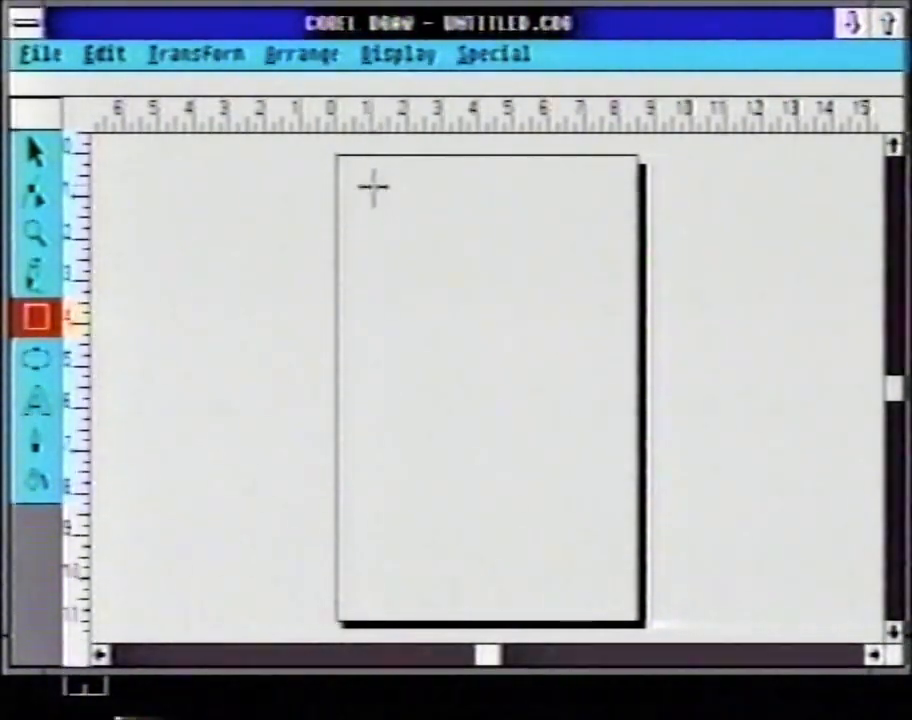
drag(372, 186, 370, 222)
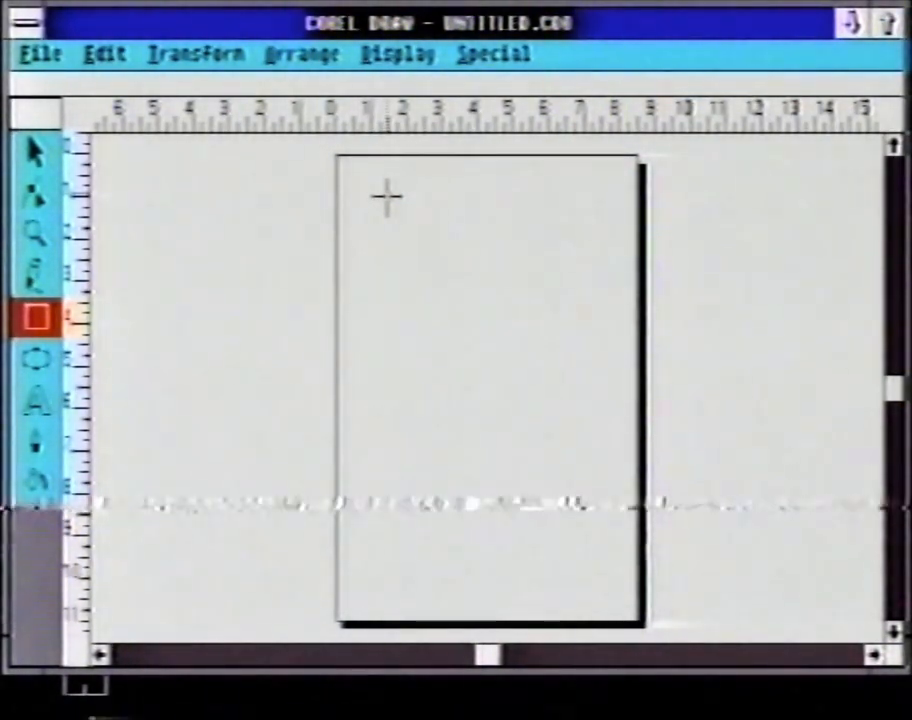
drag(387, 197, 524, 288)
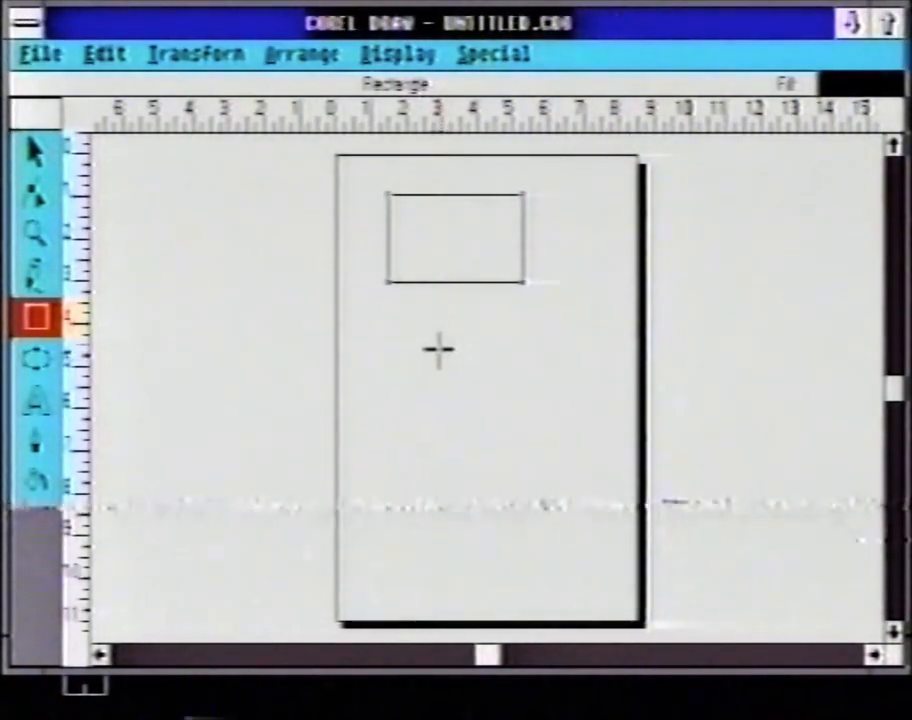
mouse_move(420, 347)
mouse_down()
mouse_move(484, 410)
mouse_move(545, 418)
mouse_move(518, 414)
mouse_move(503, 429)
mouse_move(558, 509)
mouse_move(570, 431)
mouse_move(558, 508)
mouse_move(450, 488)
mouse_move(326, 498)
mouse_move(261, 458)
mouse_move(386, 385)
mouse_move(314, 466)
mouse_move(458, 438)
mouse_move(574, 442)
mouse_move(484, 440)
mouse_move(567, 445)
mouse_move(553, 432)
mouse_up()
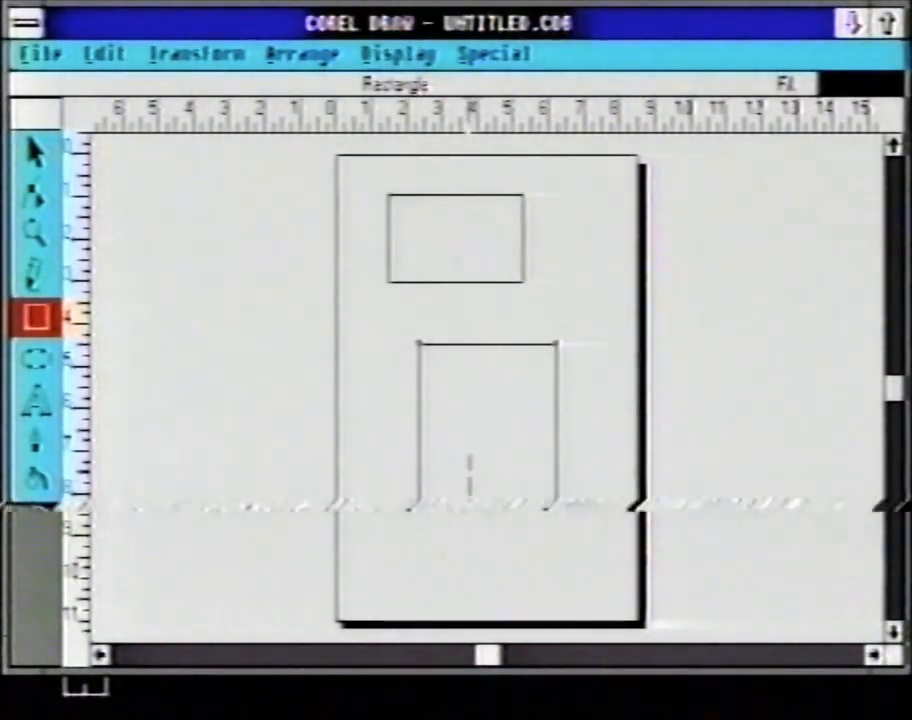
Step: Draw a rectangle about 14.9 by 6 inches outward from its centre across the page, and several small rectangles around it
mouse_move(479, 407)
mouse_down()
mouse_move(499, 436)
mouse_move(511, 420)
mouse_move(564, 444)
mouse_move(523, 436)
mouse_move(570, 430)
mouse_move(583, 448)
mouse_move(596, 434)
mouse_move(610, 466)
mouse_move(704, 494)
mouse_move(768, 530)
mouse_move(780, 462)
mouse_move(781, 527)
mouse_move(767, 470)
mouse_move(711, 525)
mouse_move(708, 540)
mouse_move(641, 546)
mouse_move(698, 530)
mouse_move(741, 533)
mouse_up()
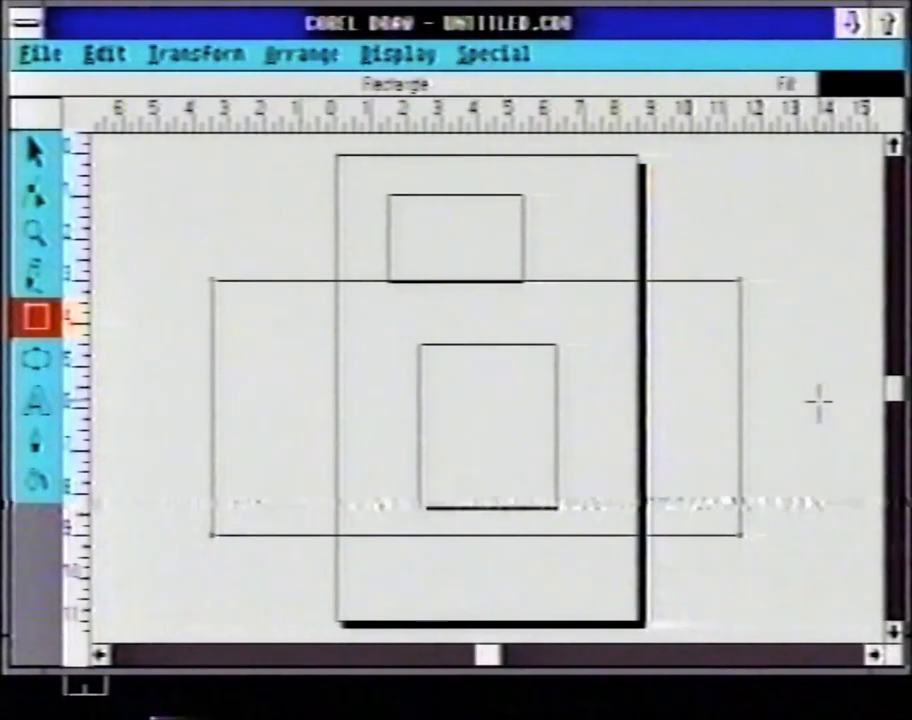
mouse_move(219, 193)
mouse_down()
mouse_move(257, 252)
mouse_move(257, 242)
mouse_up()
mouse_move(183, 327)
mouse_down()
mouse_move(185, 366)
mouse_move(222, 370)
mouse_up()
drag(566, 248, 597, 225)
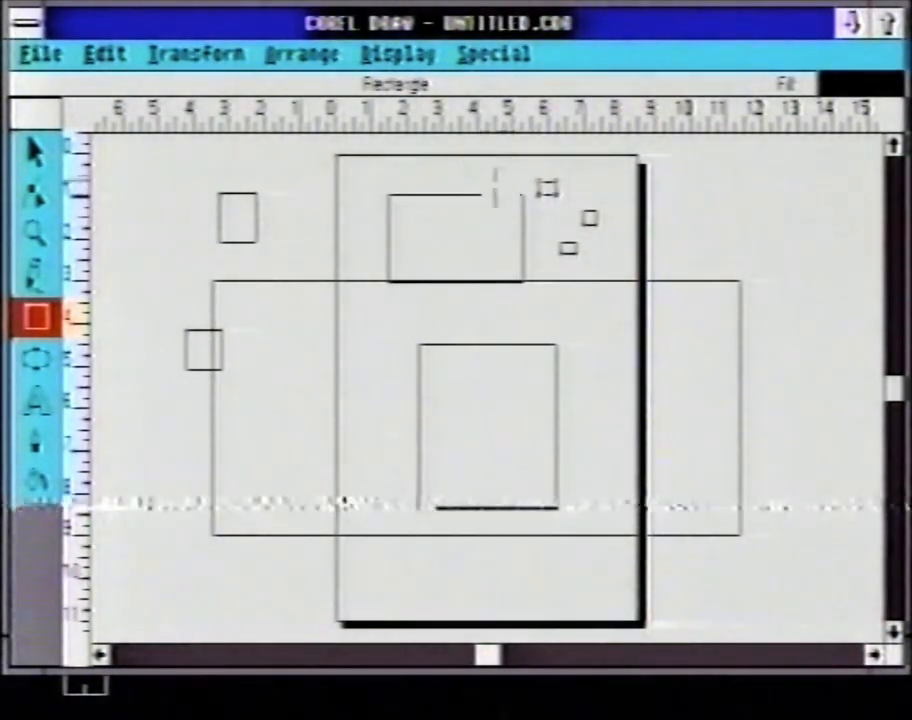
Step: Set the grid frequency to 2 per inch
click(404, 56)
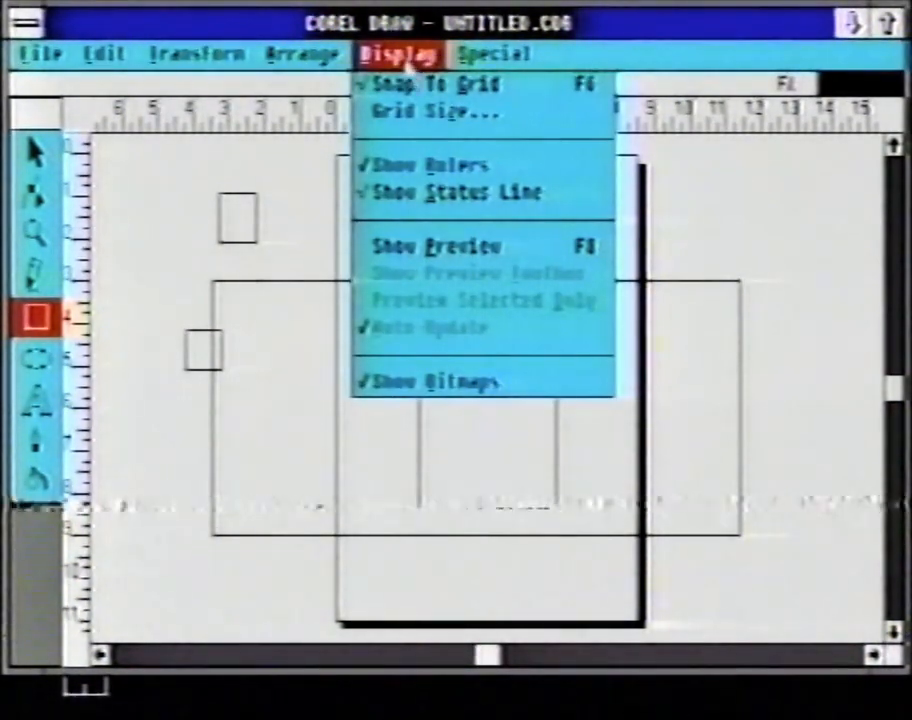
click(413, 112)
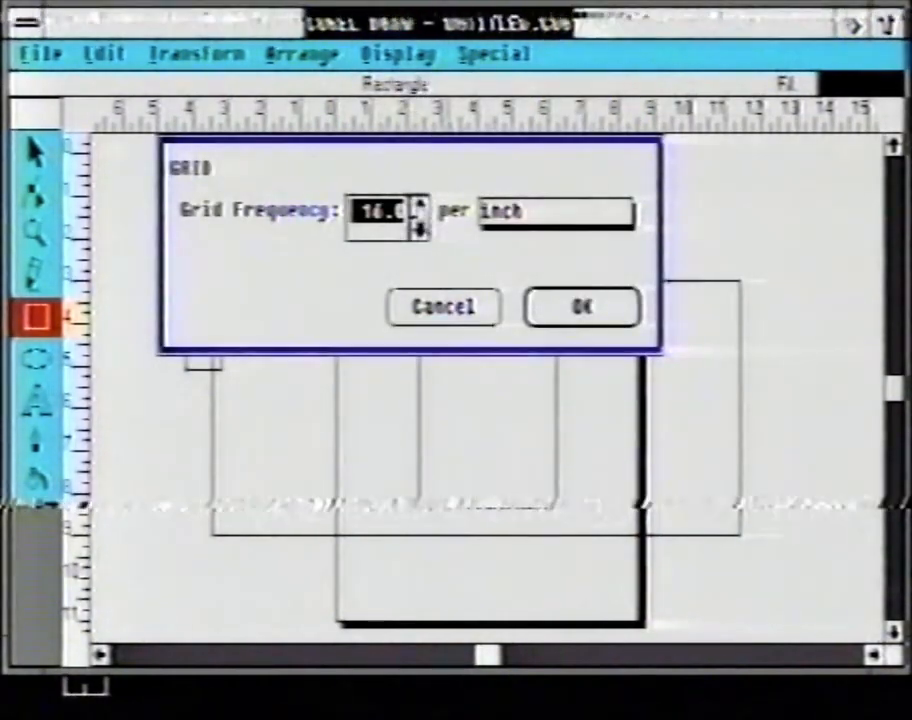
click(420, 232)
drag(420, 232, 421, 240)
click(420, 204)
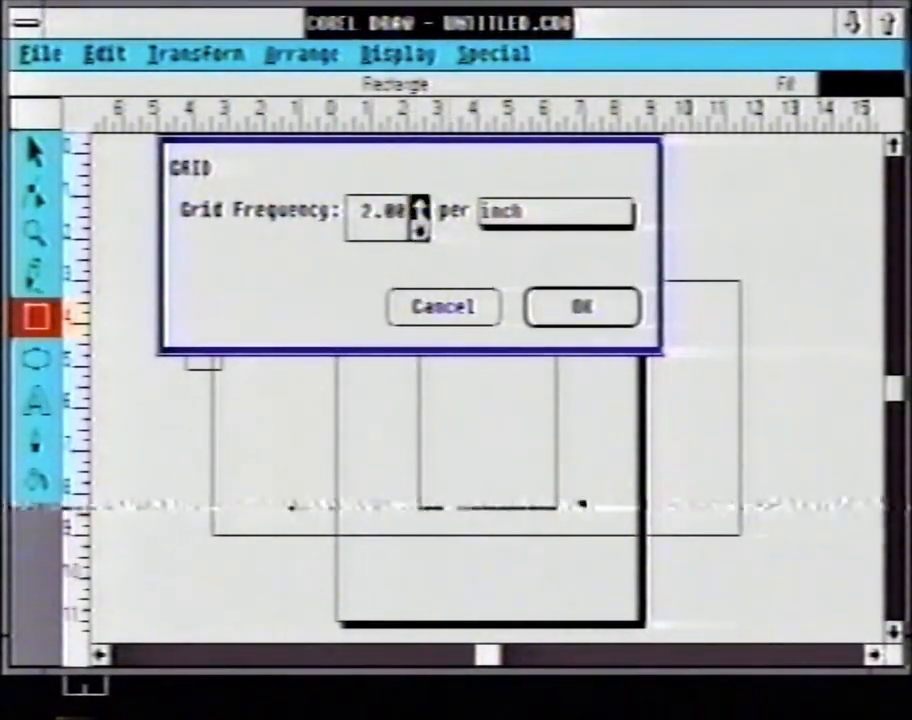
click(578, 312)
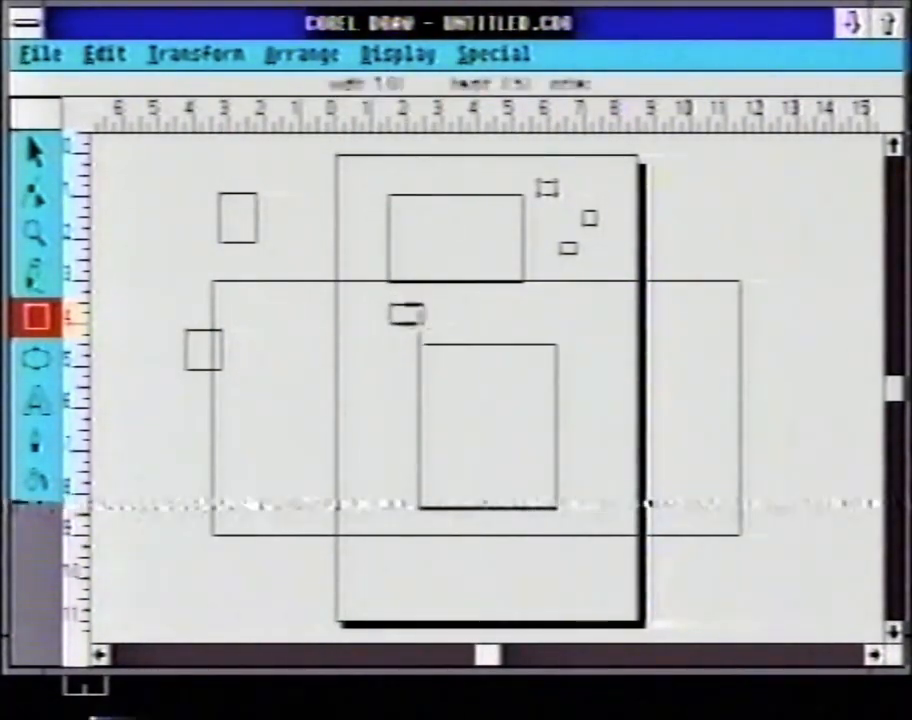
Step: Draw four grid-snapped rectangles about 1.5 by 0.5 inches, three in a row below the upper rectangle and one beside the square
mouse_move(436, 322)
mouse_down()
mouse_move(465, 323)
mouse_move(448, 364)
mouse_move(372, 370)
mouse_move(371, 387)
mouse_move(348, 354)
mouse_move(320, 345)
mouse_move(322, 373)
mouse_move(360, 370)
mouse_move(364, 345)
mouse_move(336, 340)
mouse_move(305, 352)
mouse_move(309, 368)
mouse_move(348, 342)
mouse_up()
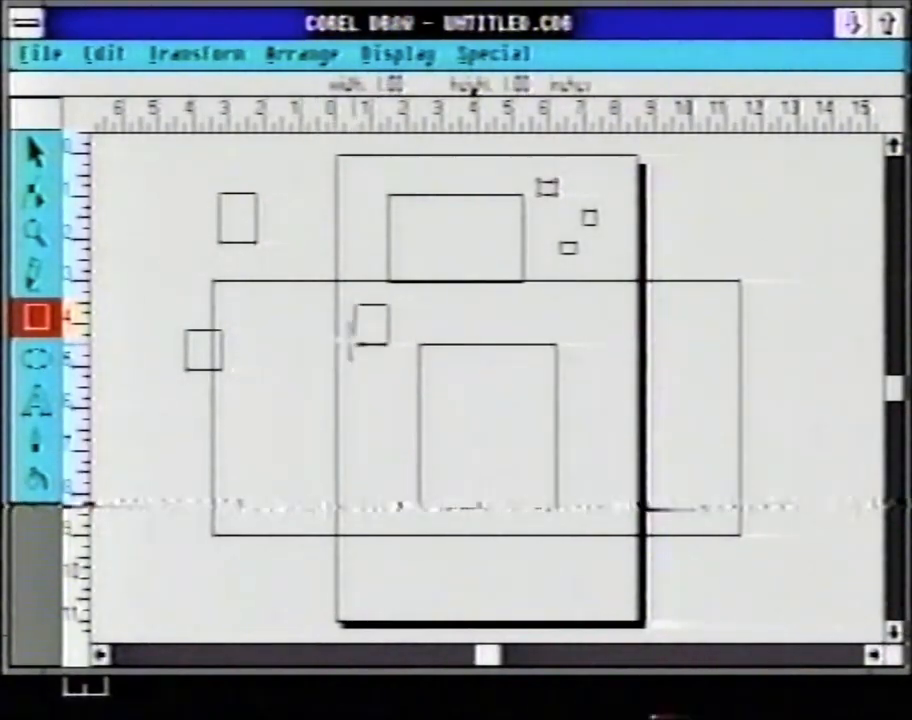
drag(427, 322, 622, 368)
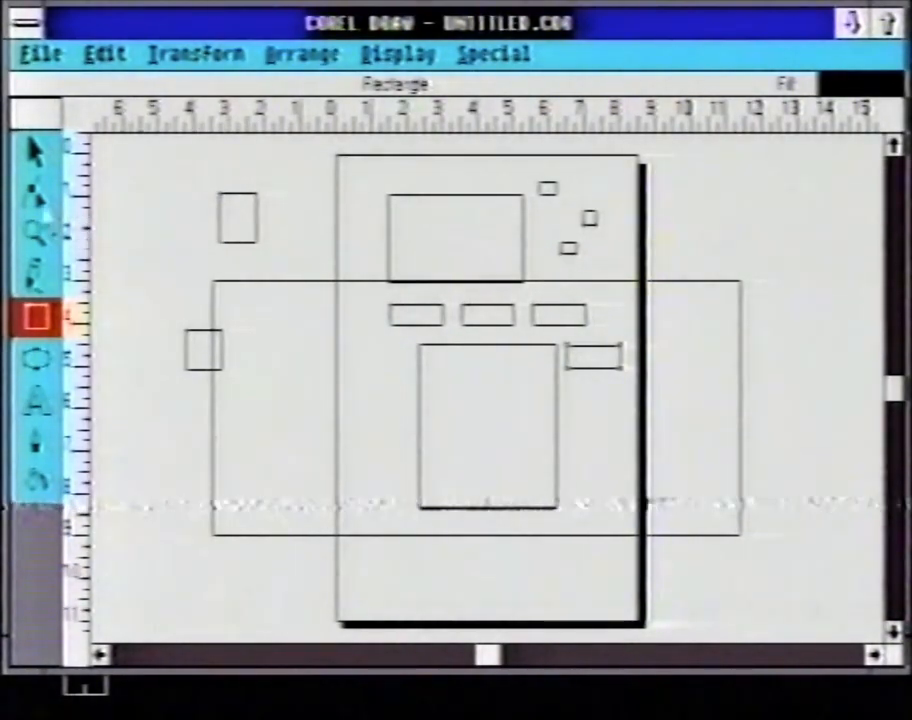
Step: Marquee-select all the rectangles on and around the page and delete them
click(35, 150)
mouse_move(150, 162)
mouse_down()
mouse_move(723, 546)
mouse_move(814, 588)
mouse_up()
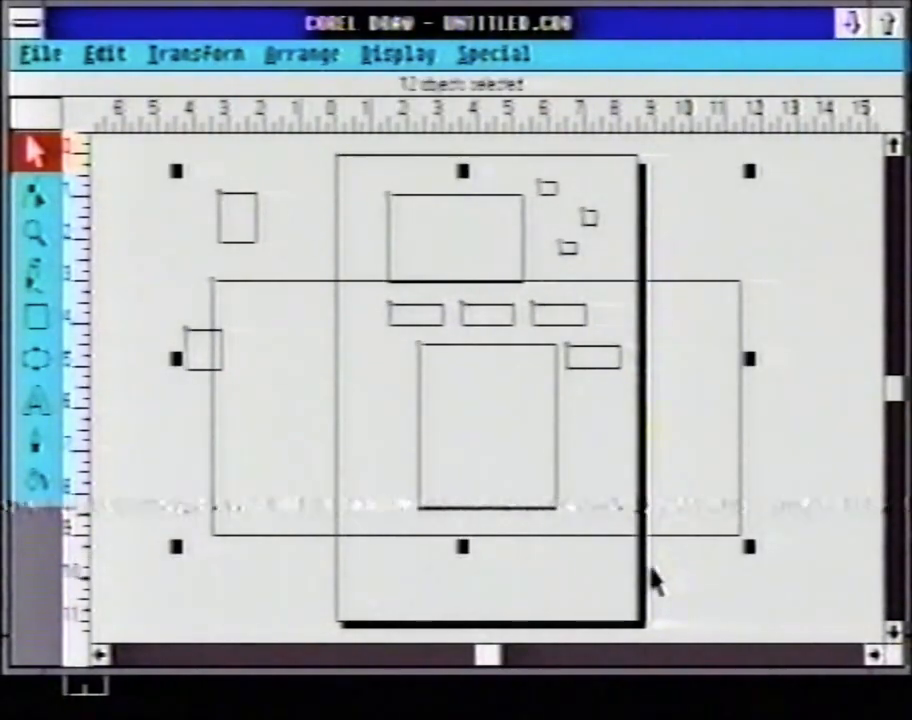
key(Delete)
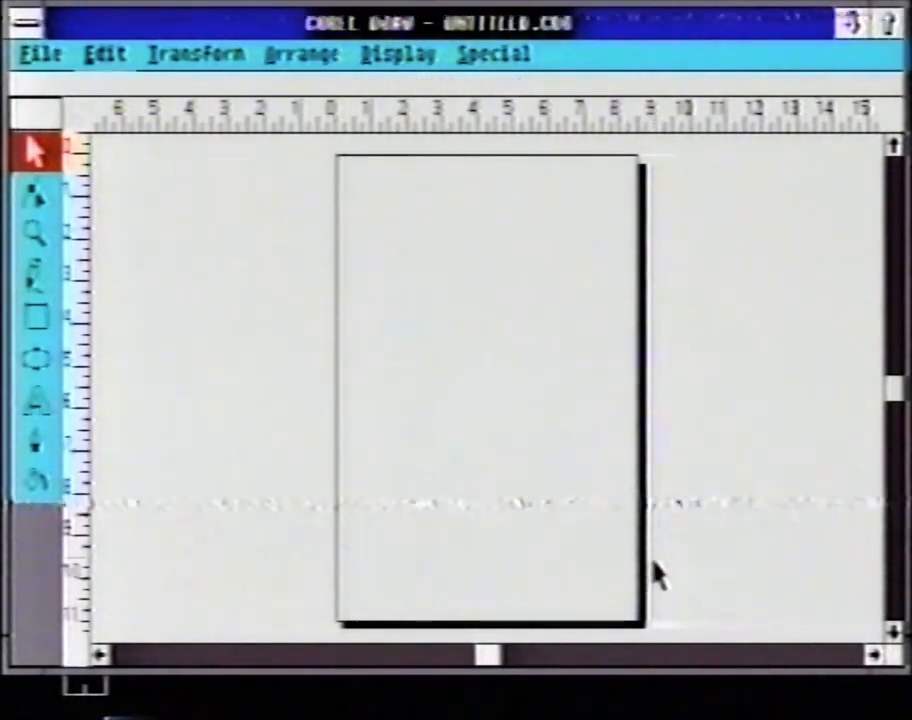
Step: Draw an ellipse about 5.5 by 2 inches near the page's top and a circle about 4.5 inches wide below it
click(38, 362)
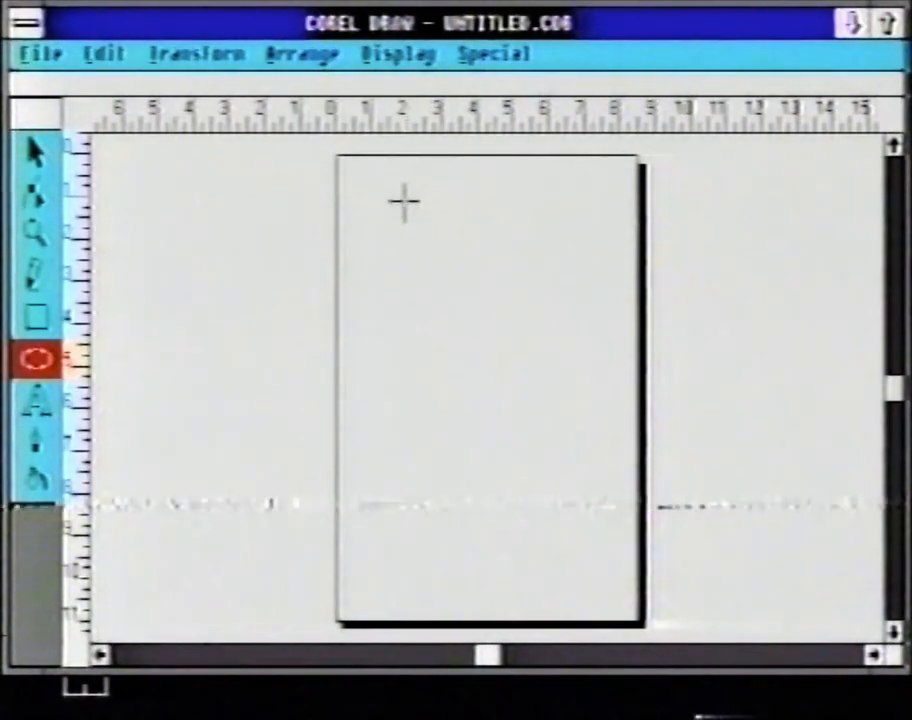
drag(390, 203, 586, 277)
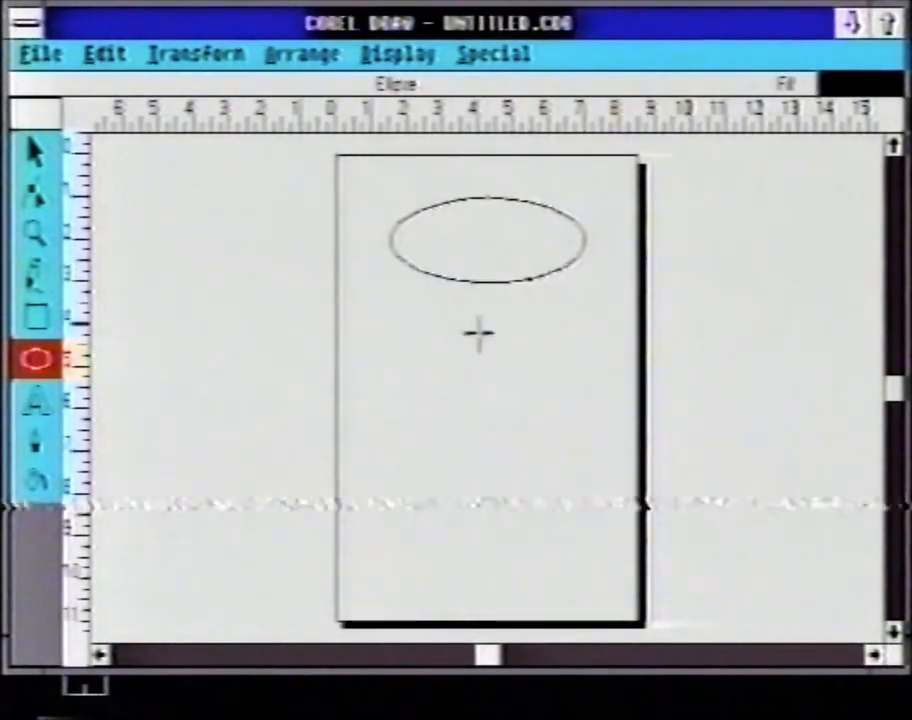
drag(417, 330, 474, 510)
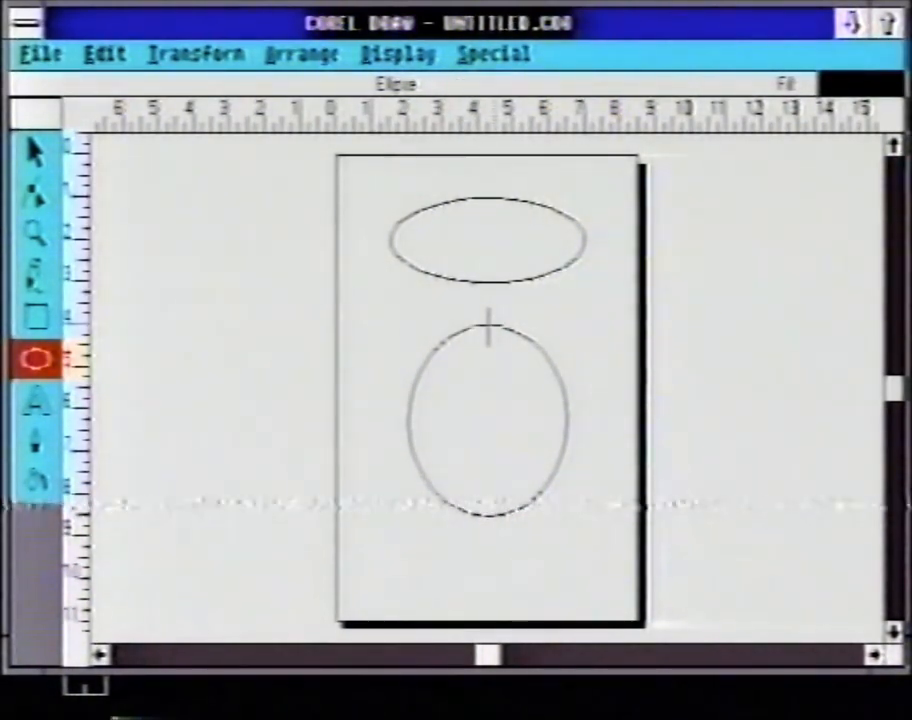
Step: Draw an ellipse about 8 by 5 inches and a circle about 7 inches wide outward from their centres, plus two small circles near the page's bottom
drag(488, 328, 602, 428)
drag(603, 428, 637, 430)
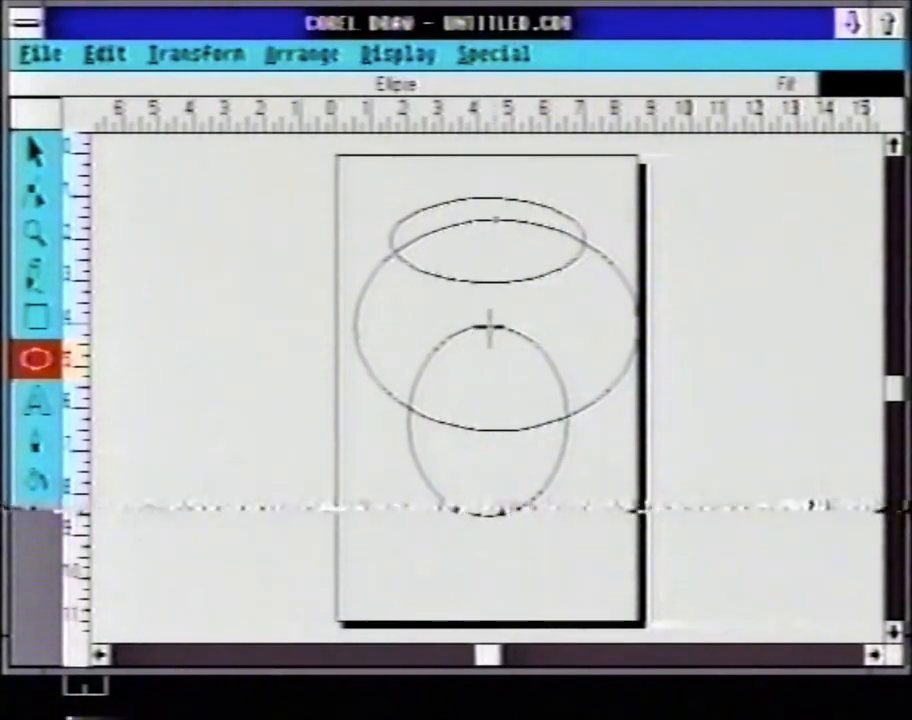
mouse_move(488, 327)
mouse_down()
mouse_move(540, 393)
mouse_move(586, 423)
mouse_move(599, 466)
mouse_up()
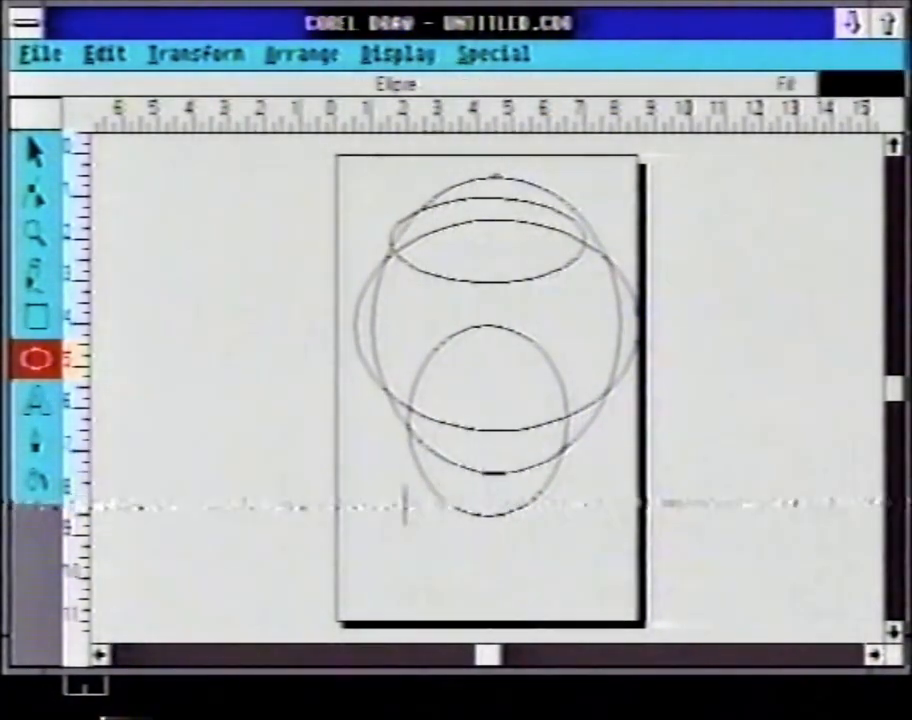
drag(396, 519, 460, 575)
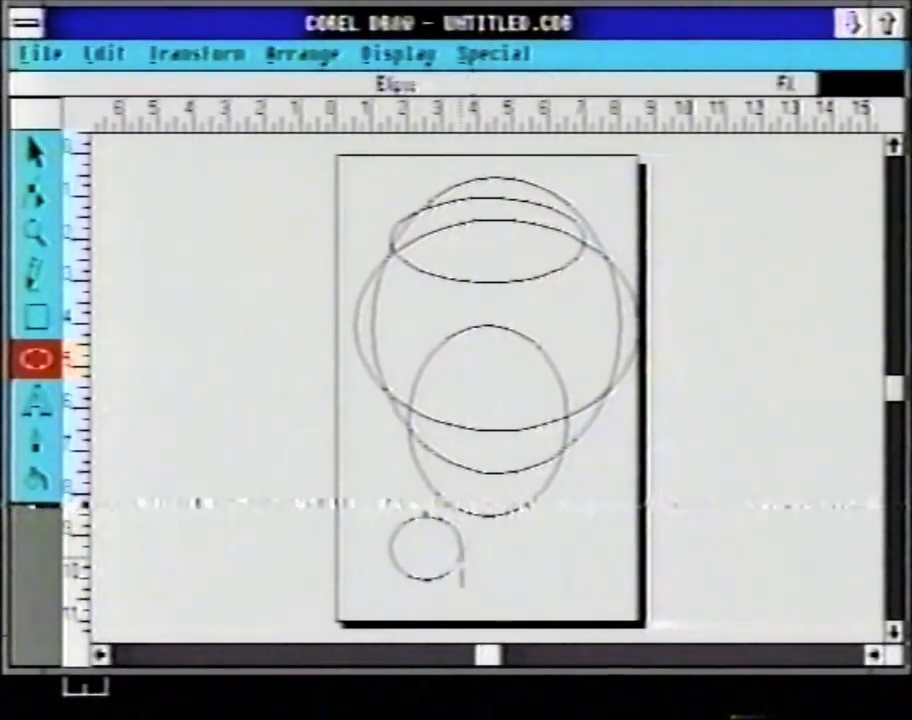
drag(540, 527, 607, 585)
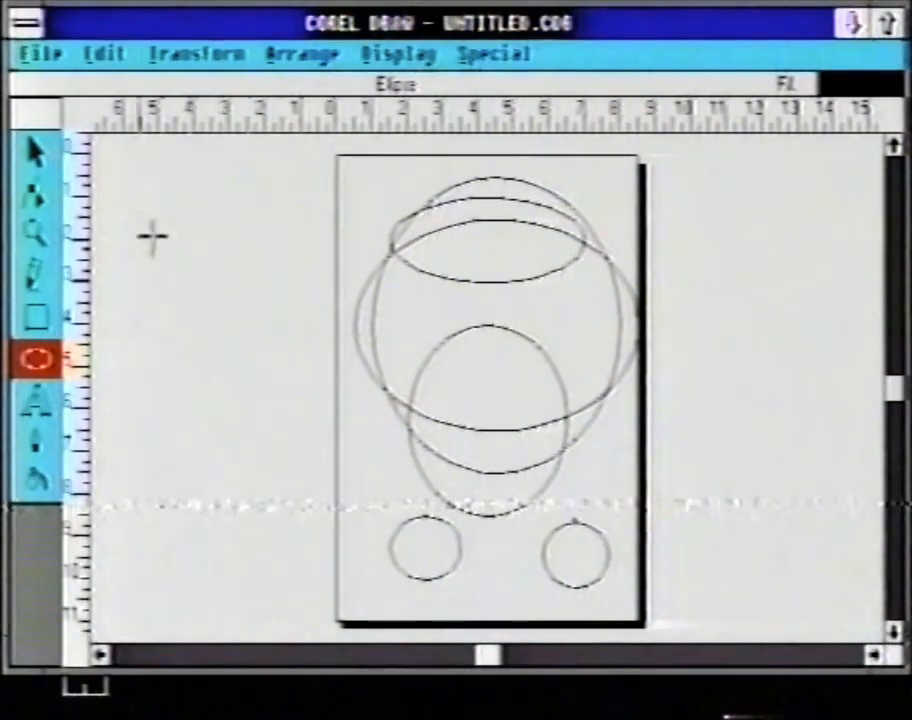
Step: Marquee-select all the ellipses and circles on the page and delete them
click(35, 150)
mouse_move(273, 179)
mouse_down()
mouse_move(672, 533)
mouse_move(690, 612)
mouse_up()
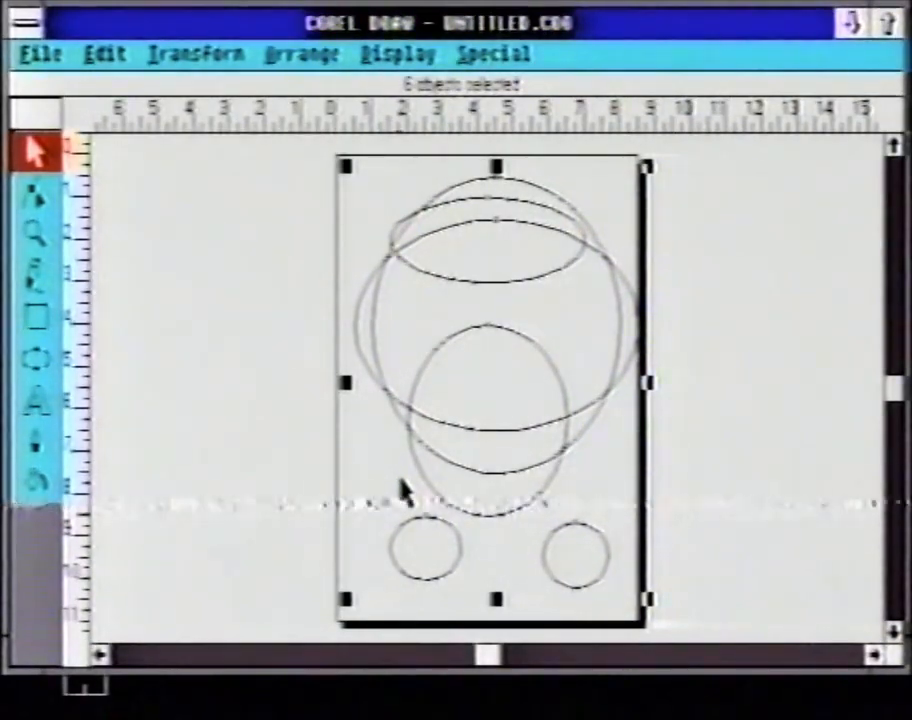
key(Delete)
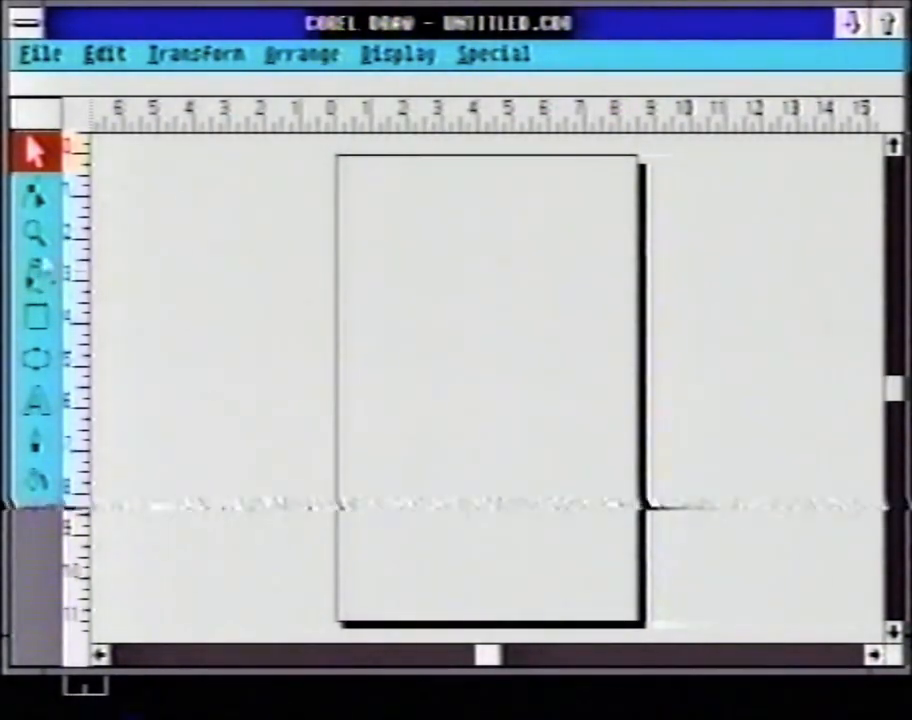
Step: Draw two freehand wavy curves, each a little under 6 inches wide, one below the other in the page's upper area
click(40, 280)
click(117, 277)
drag(381, 204, 600, 400)
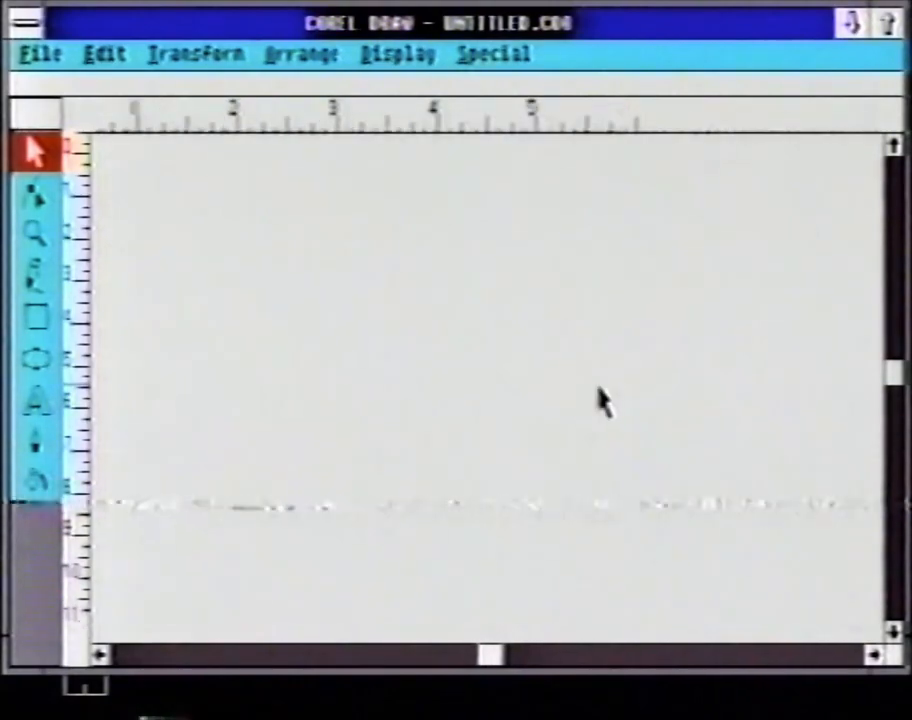
click(35, 275)
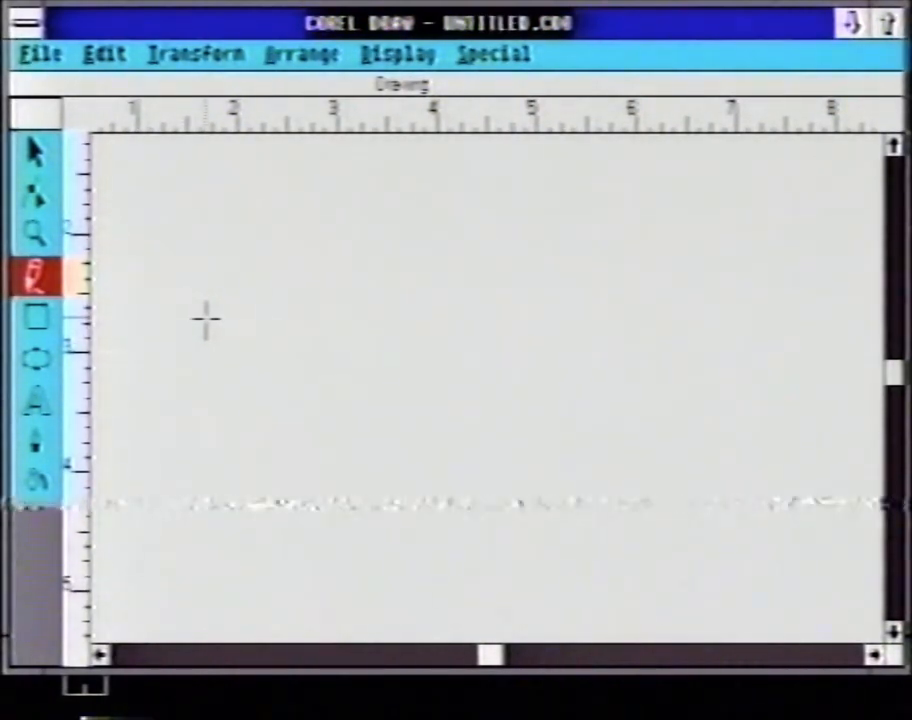
mouse_move(205, 318)
mouse_down()
mouse_move(291, 268)
mouse_move(417, 276)
mouse_move(511, 311)
mouse_move(611, 324)
mouse_move(679, 302)
mouse_move(763, 235)
mouse_up()
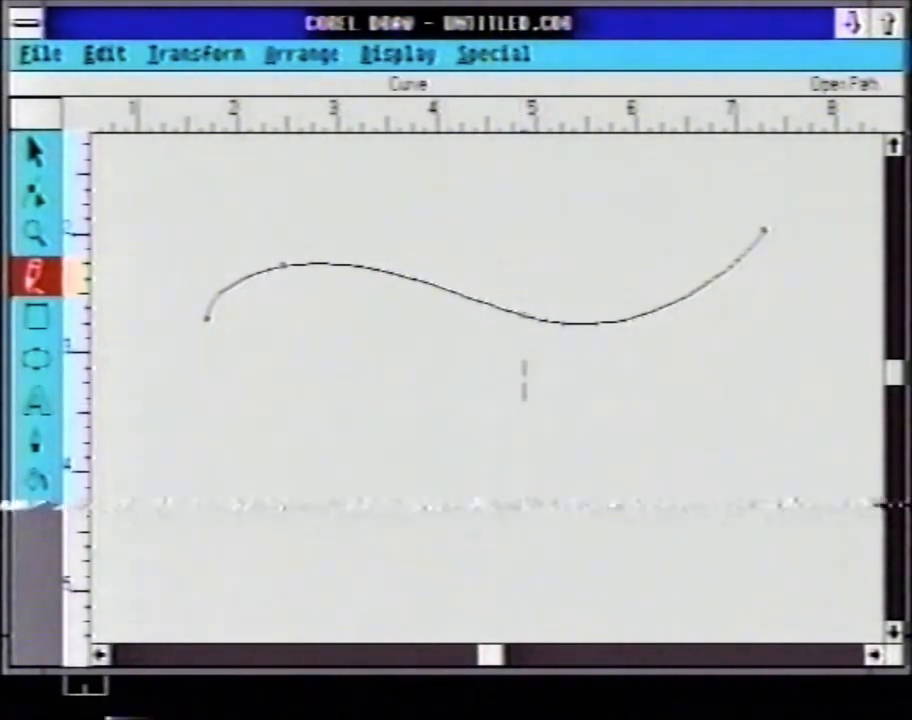
mouse_move(157, 463)
mouse_down()
mouse_move(194, 432)
mouse_move(345, 404)
mouse_move(557, 425)
mouse_move(732, 366)
mouse_up()
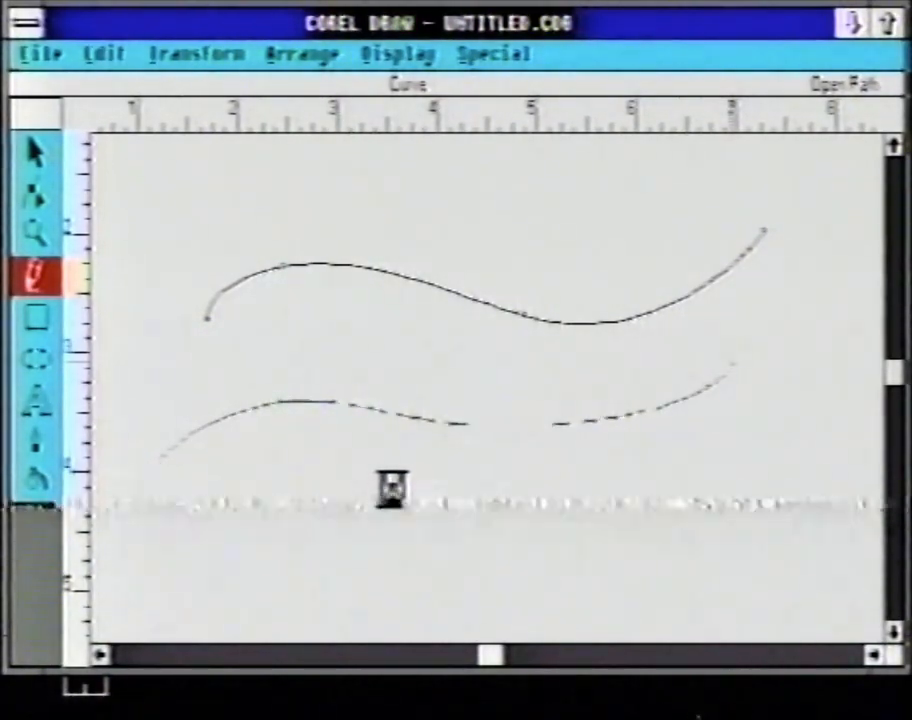
Step: Draw a gently rising straight line about 5.2 inches long below the curves and attach a steep upward segment to its upper end
click(213, 535)
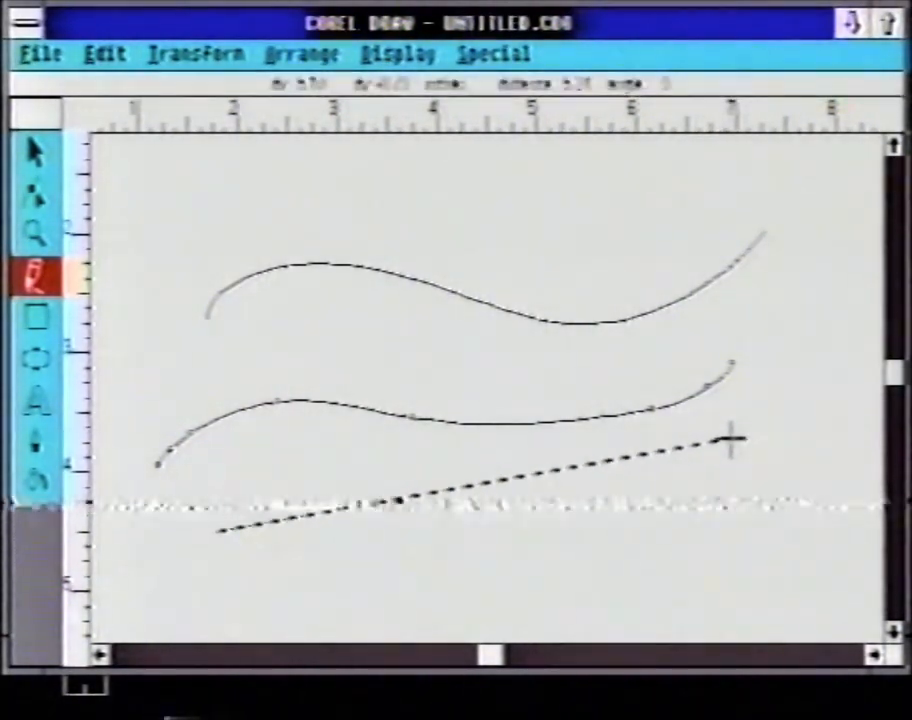
click(731, 441)
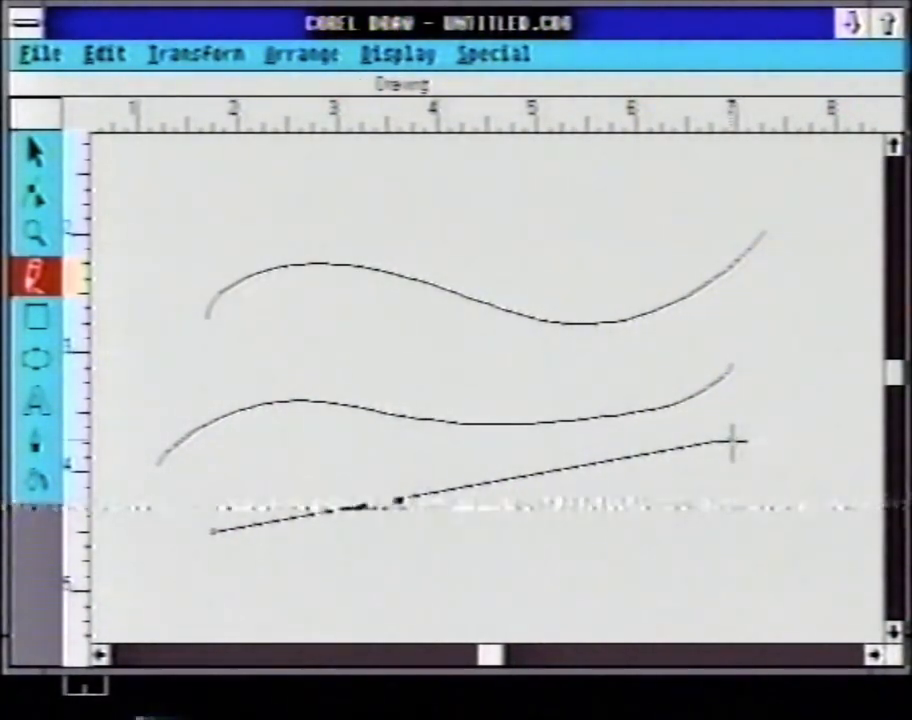
click(731, 439)
click(833, 220)
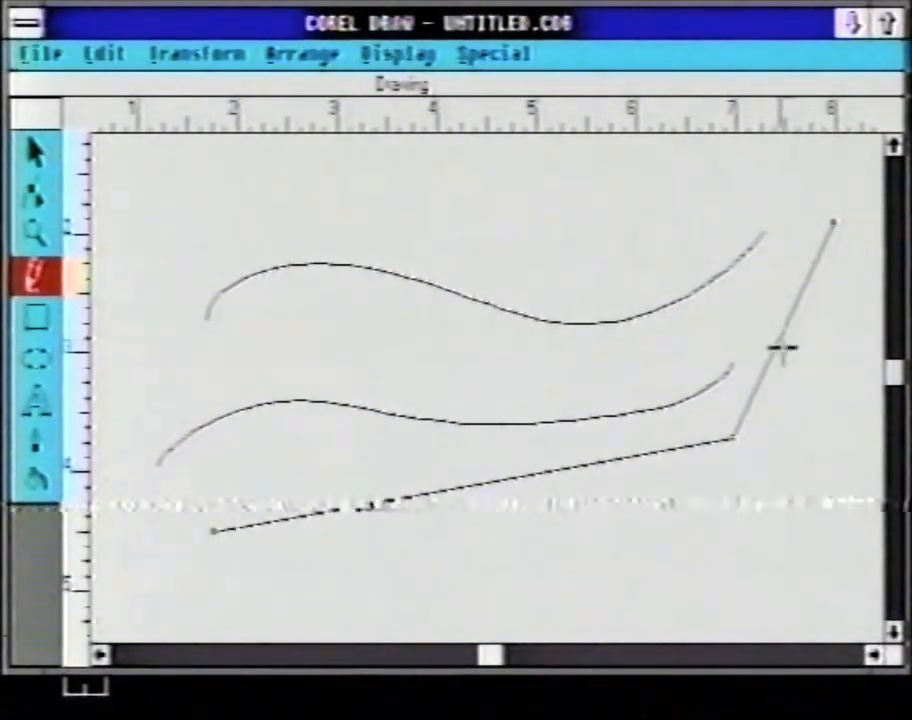
Step: Draw a short freehand curve above the upper wavy curve and two short slanted straight lines beside it
click(255, 230)
drag(441, 193, 527, 195)
click(656, 183)
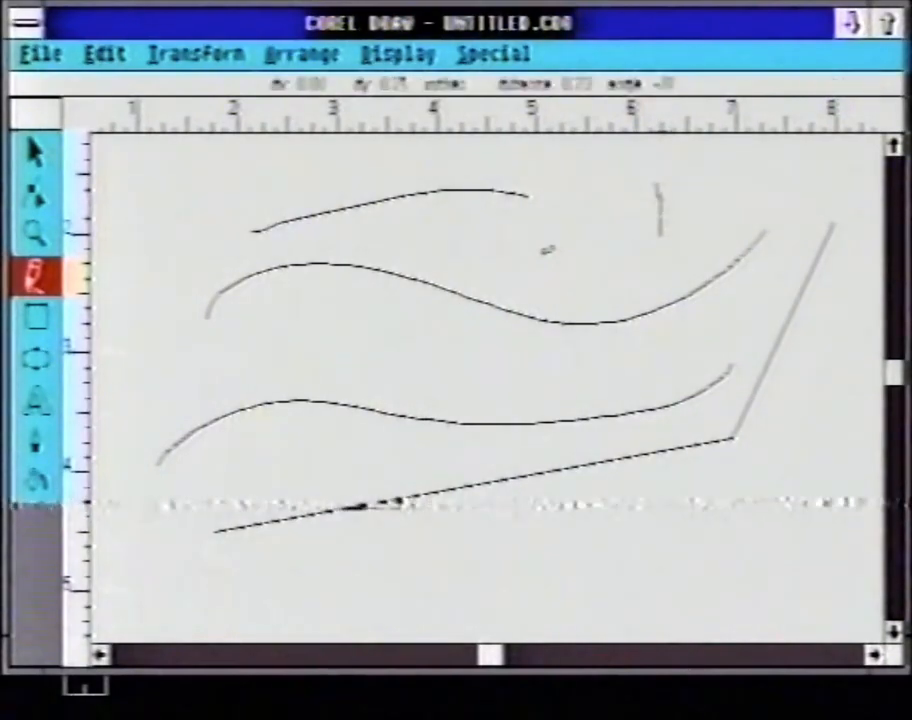
click(680, 181)
click(638, 270)
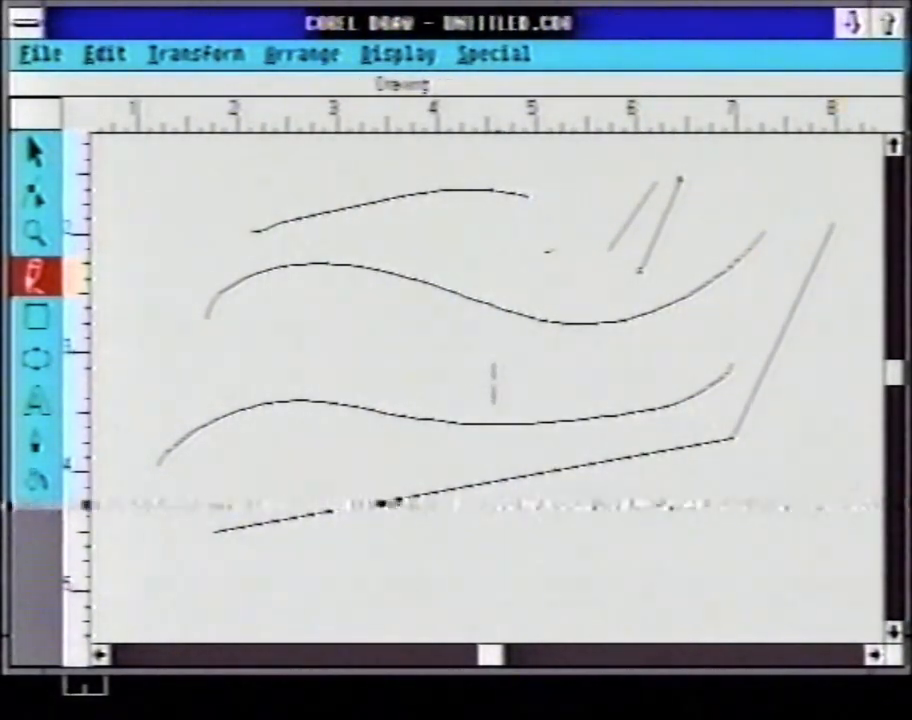
Step: Start a new drawing without saving the practice curves and lines
click(38, 56)
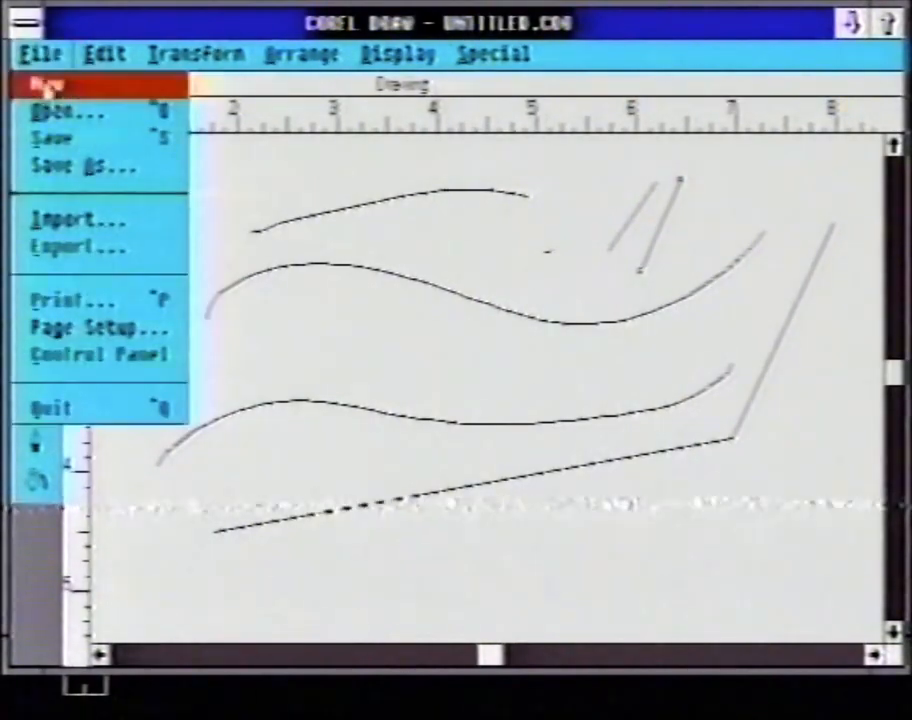
click(45, 85)
click(464, 414)
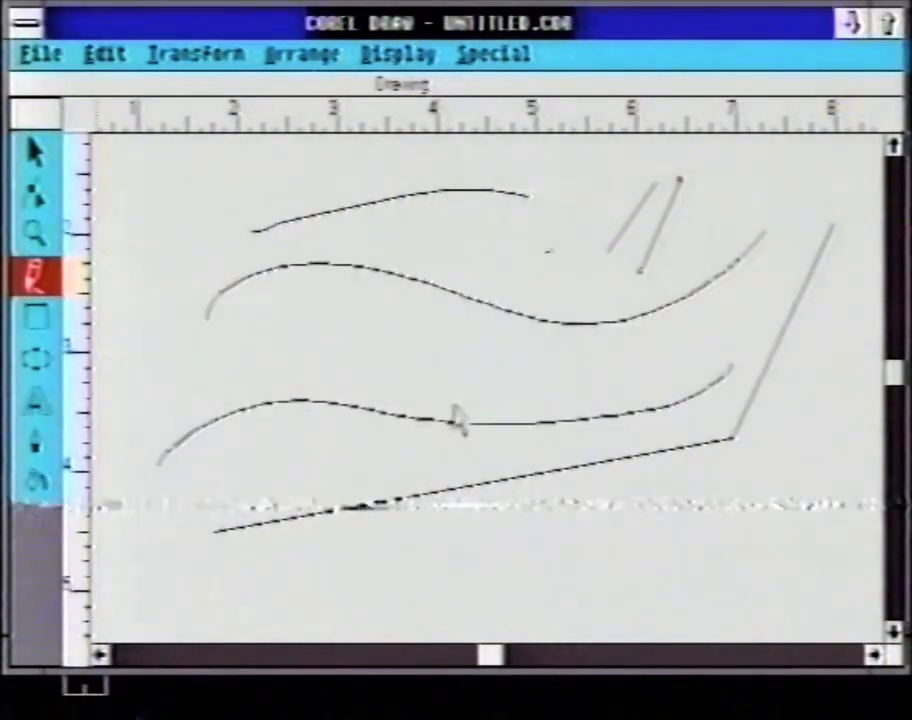
Step: Draw a slanted straight line about 2.9 inches long, rising to the right, in the page's upper area
click(35, 234)
click(45, 275)
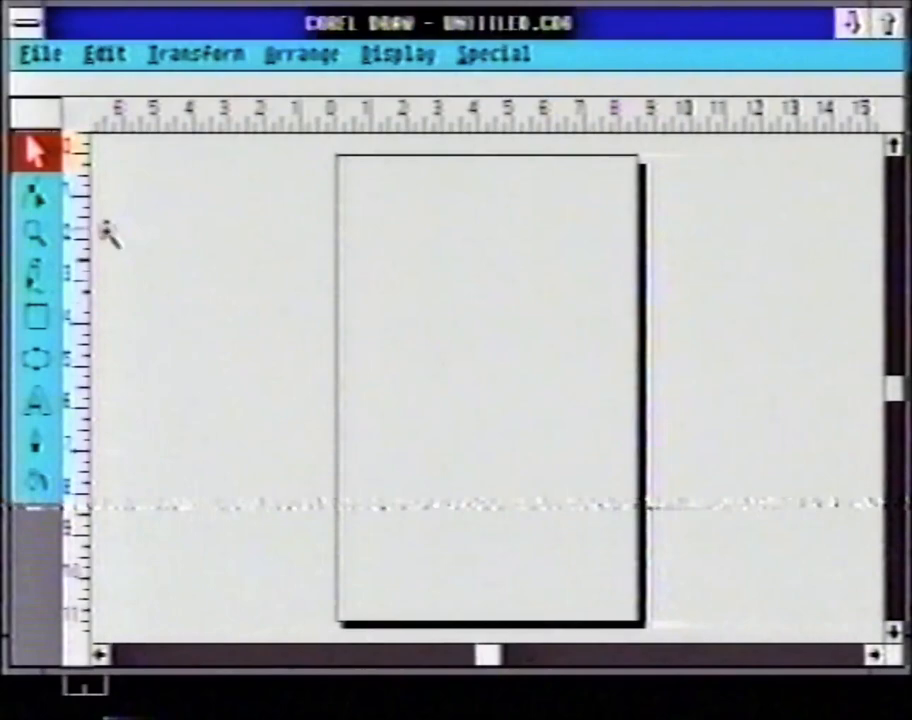
drag(368, 204, 590, 360)
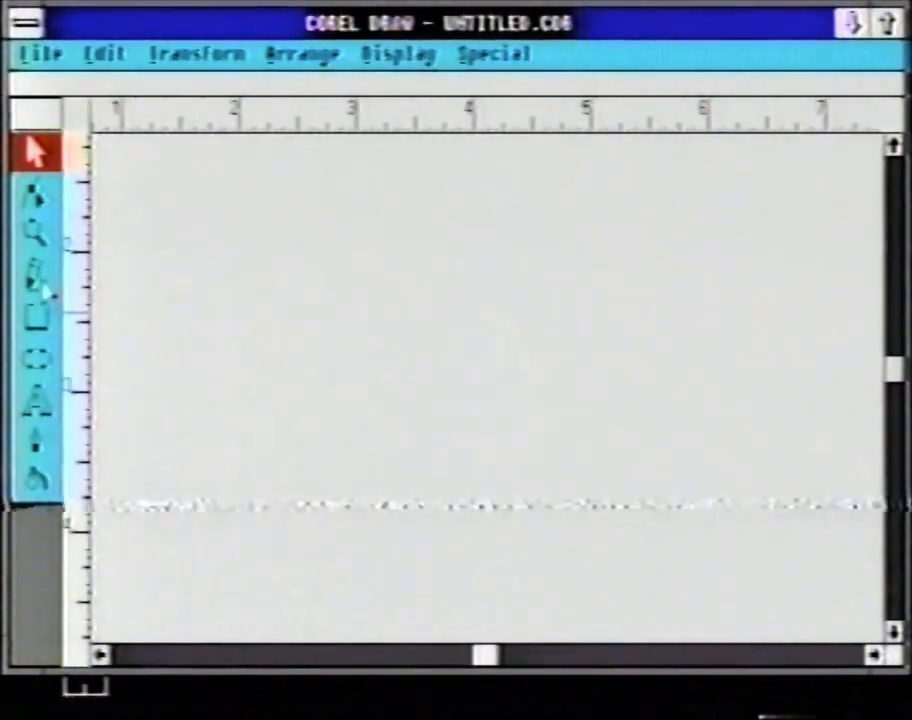
click(35, 272)
click(268, 344)
click(576, 189)
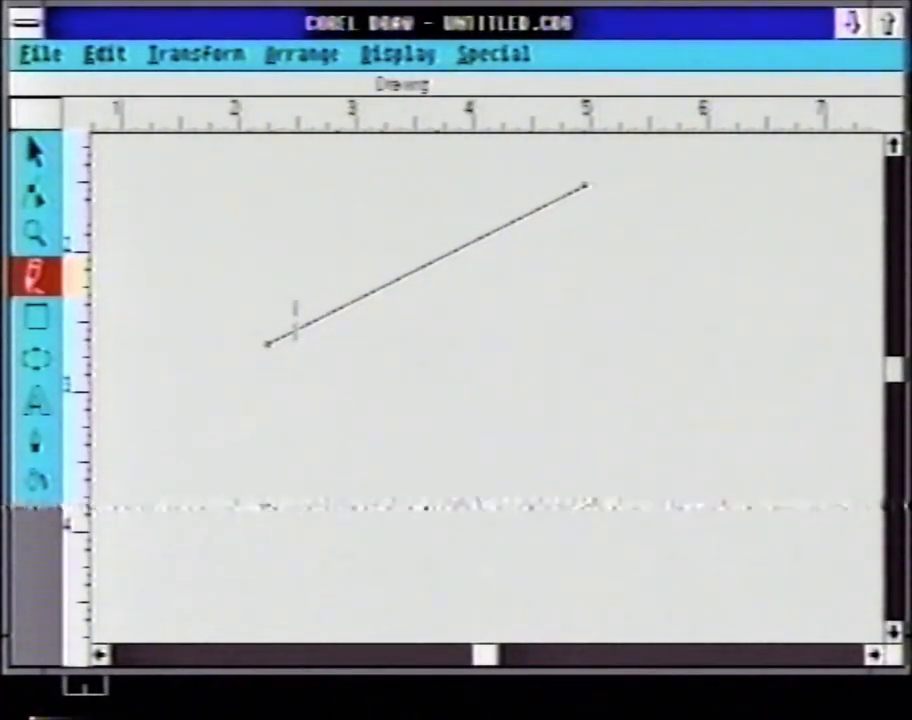
Step: Attach a second straight line to the first line's lower end and join the two open ends with a third, forming a triangle
click(268, 344)
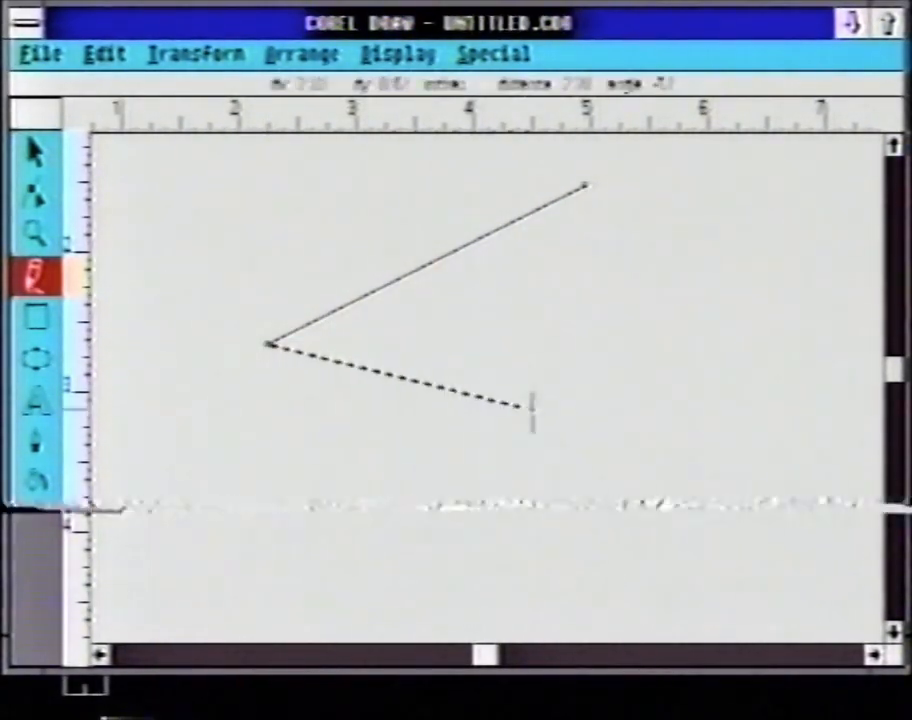
click(586, 425)
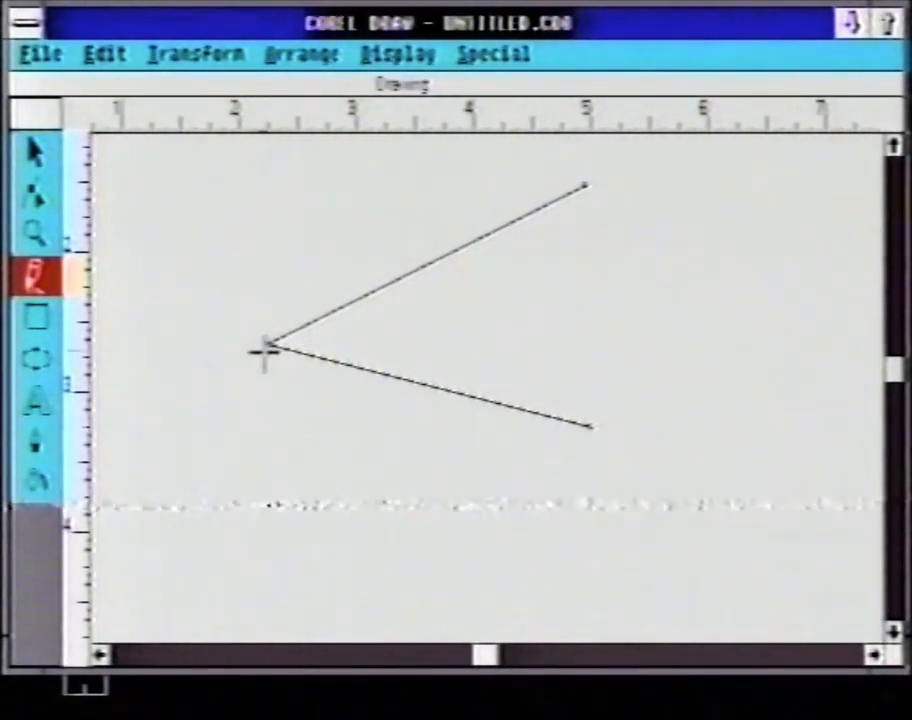
click(587, 185)
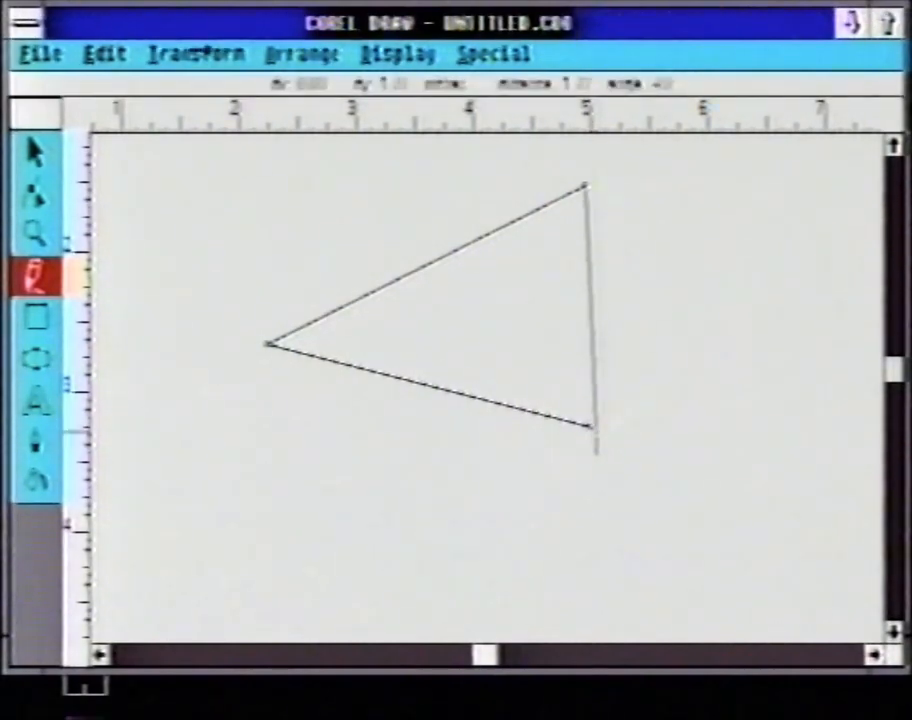
click(590, 428)
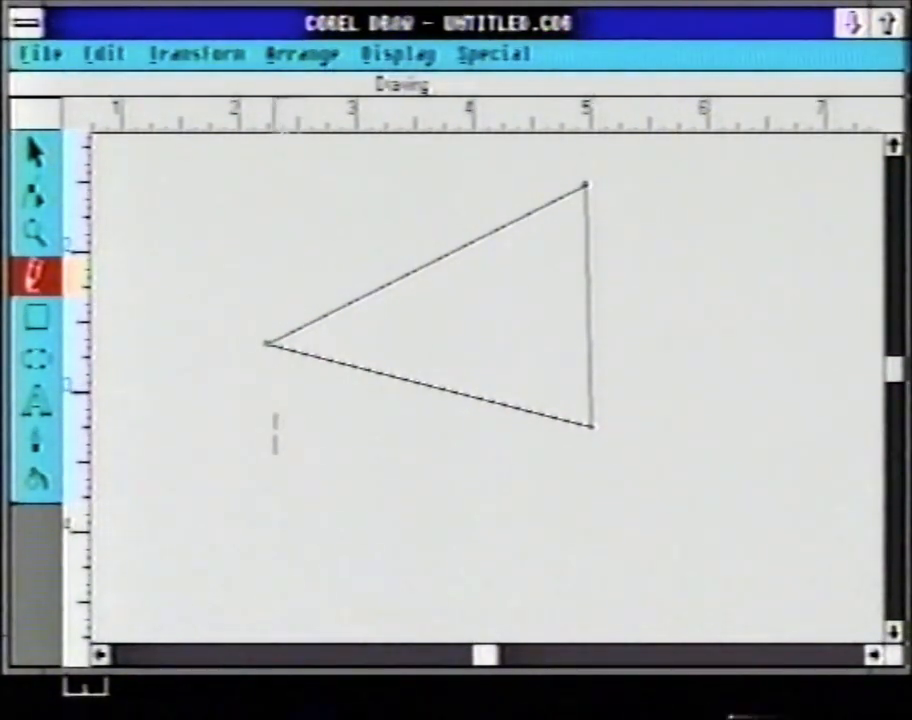
Step: Draw a closed shape overlapping the triangle from a freehand curve, a near-vertical straight line and a second freehand curve, joined end to end
mouse_move(380, 520)
mouse_down()
mouse_move(503, 491)
mouse_move(745, 309)
mouse_move(728, 283)
mouse_up()
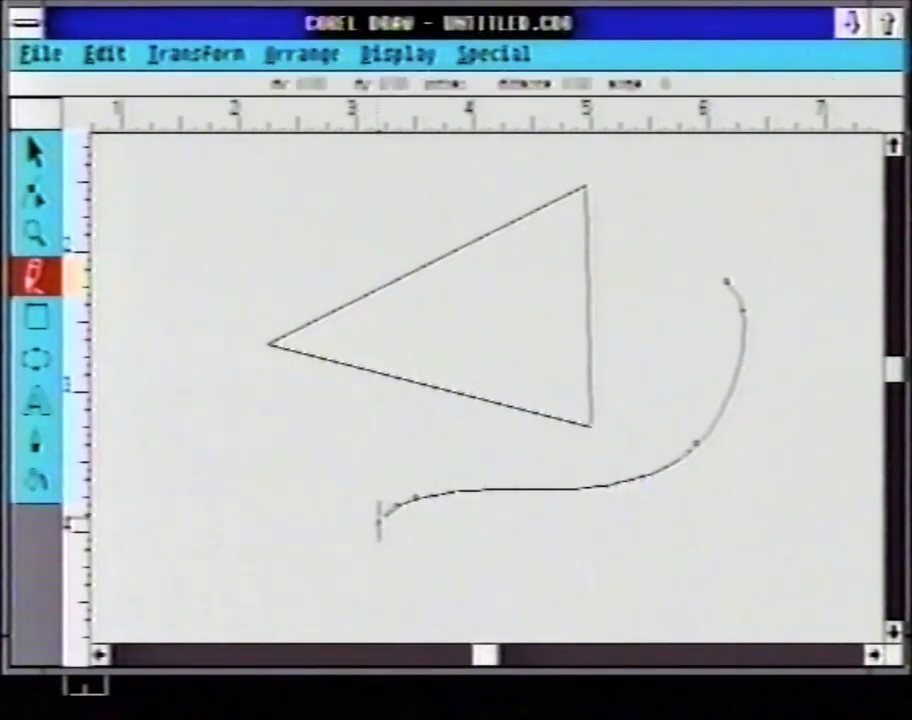
click(368, 206)
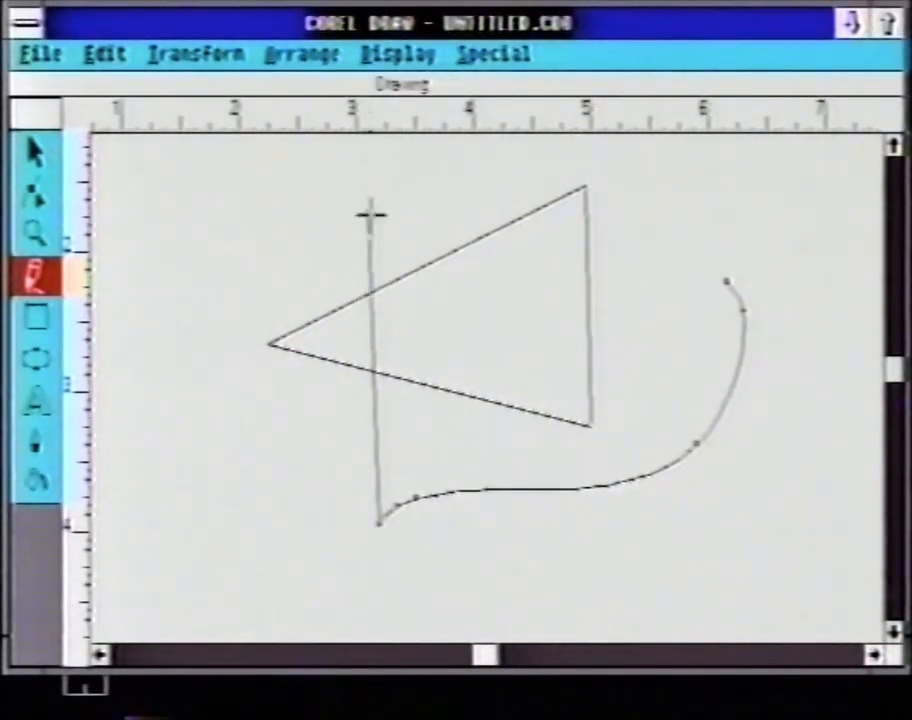
mouse_move(418, 258)
mouse_down()
mouse_move(520, 313)
mouse_move(621, 215)
mouse_move(725, 266)
mouse_up()
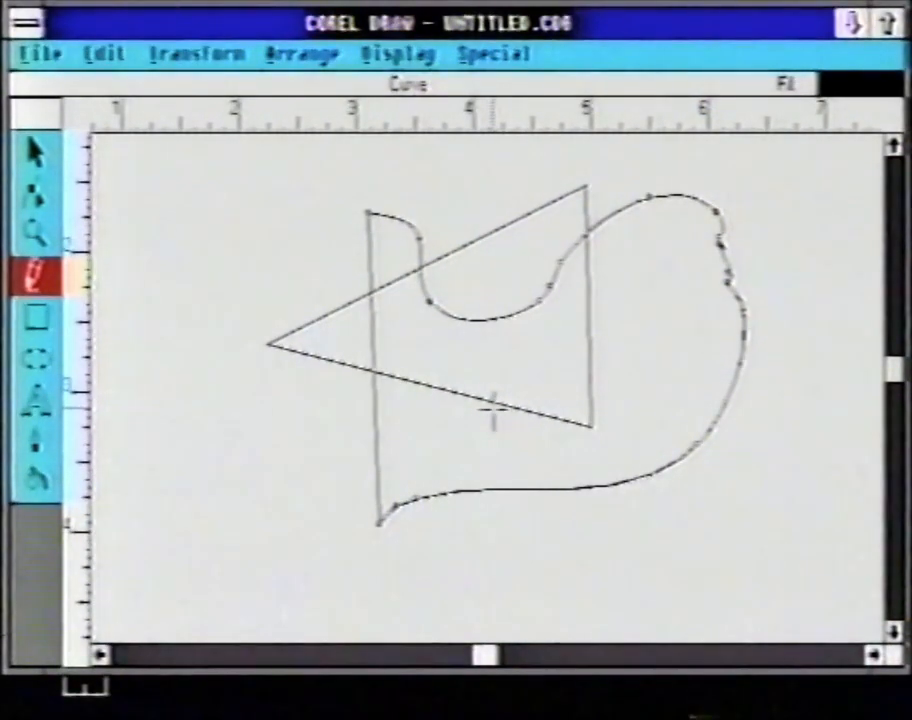
Step: Select the triangle and the closed curved shape together and delete them
click(34, 152)
drag(165, 183, 816, 584)
key(Delete)
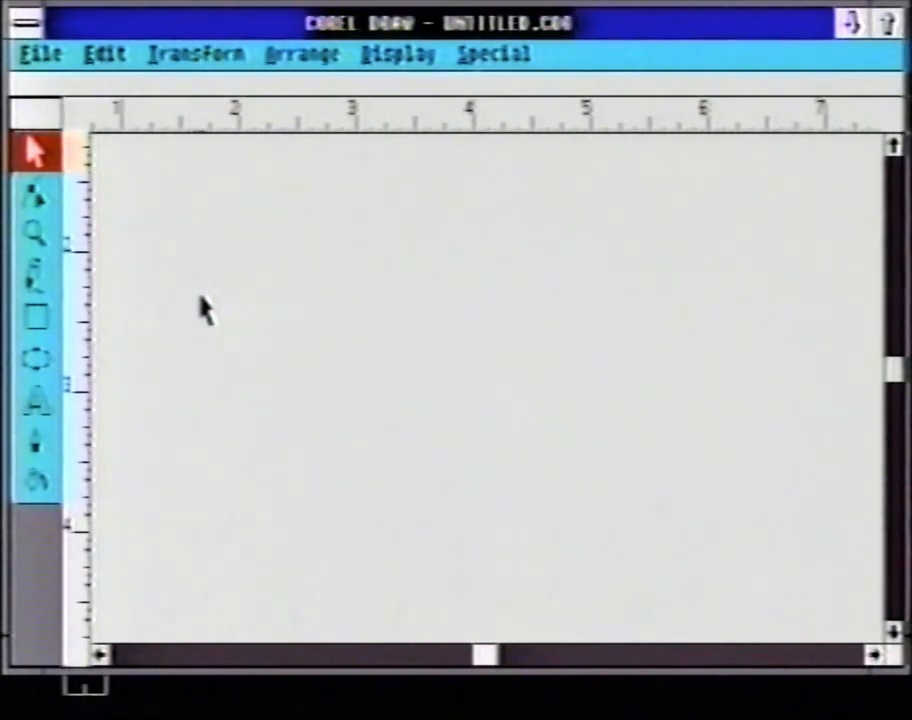
Step: Draw joined straight lines: about 3.4 inches right, 1.4 inches down, 1.75 inches right, and a diagonal back up to the vertical line
click(35, 274)
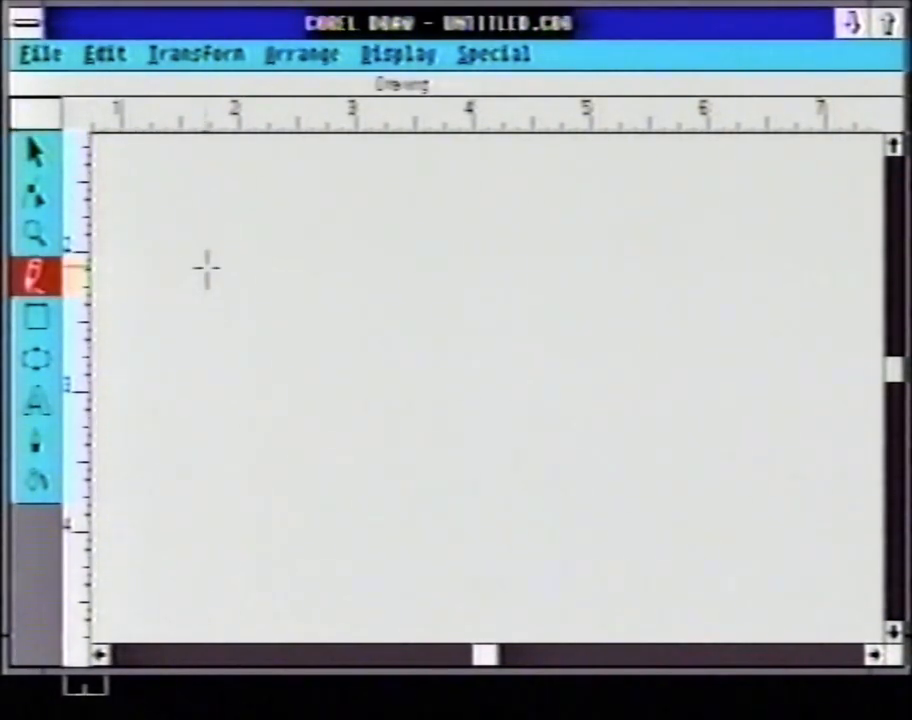
click(397, 54)
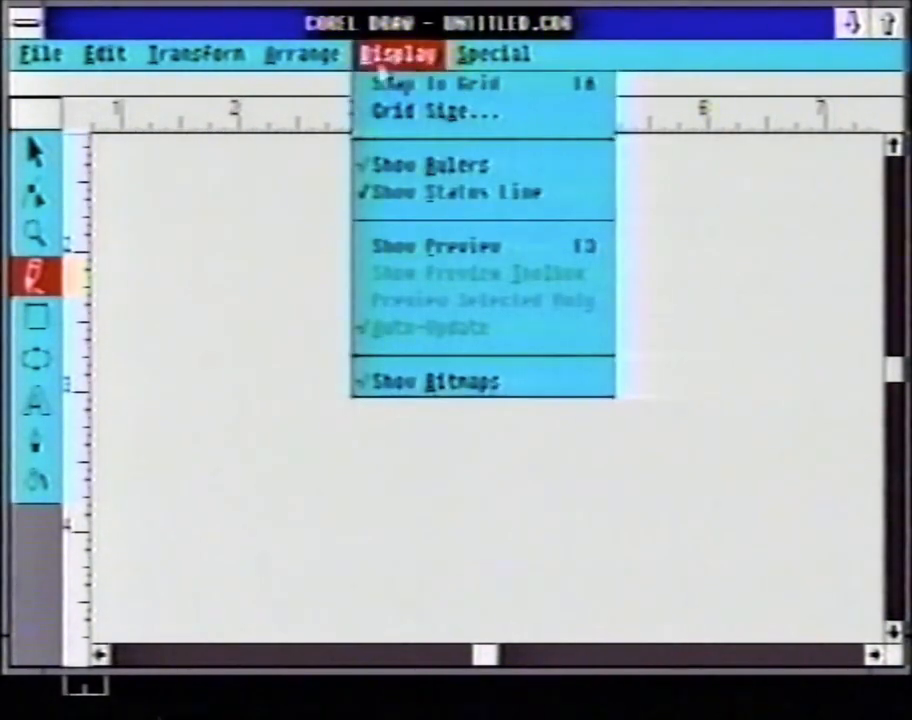
click(165, 244)
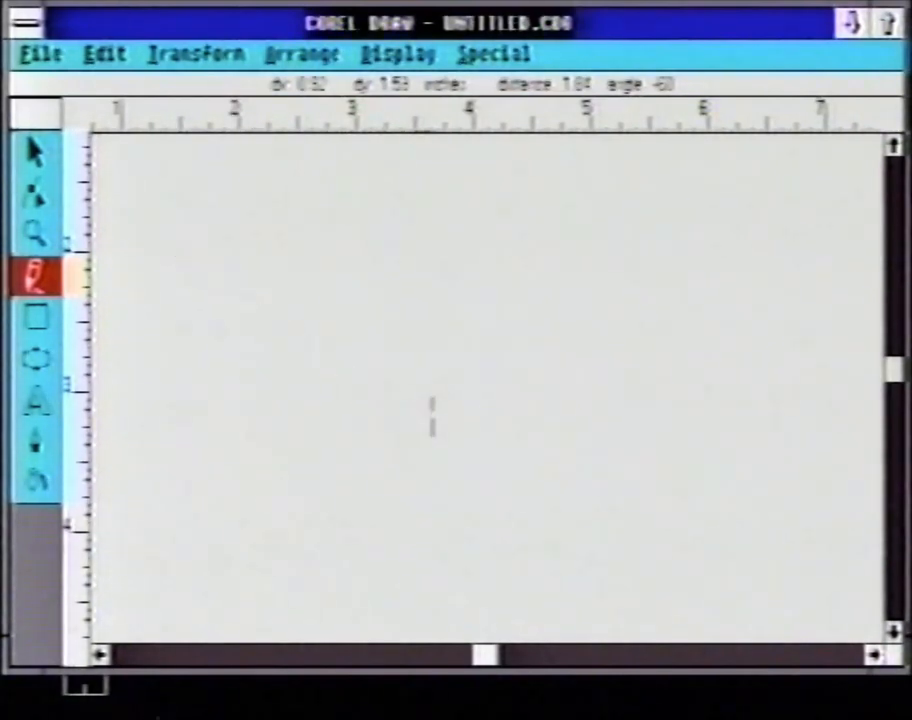
click(568, 248)
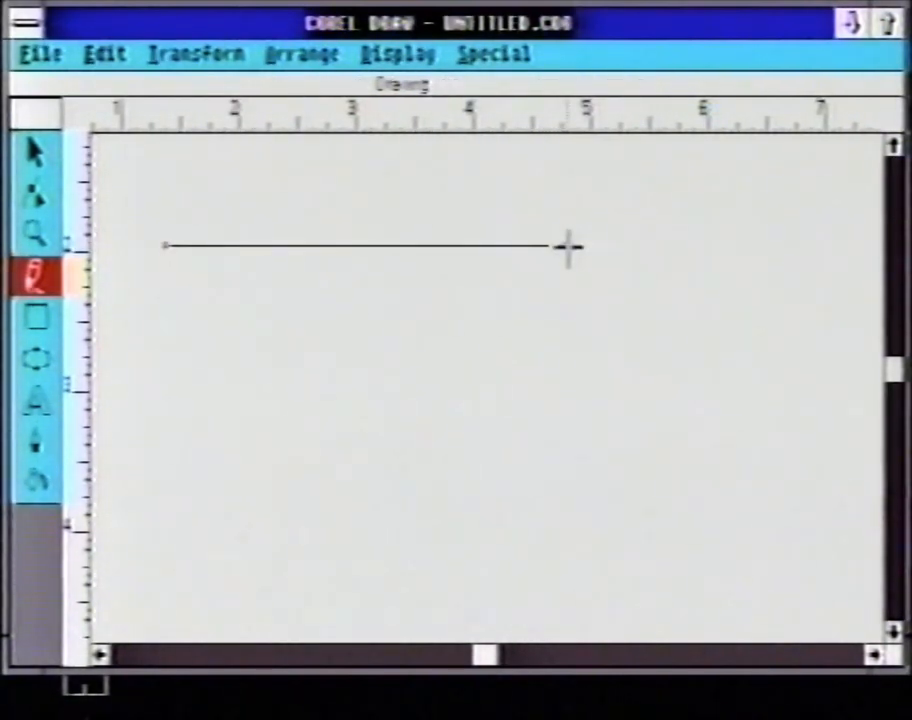
click(568, 445)
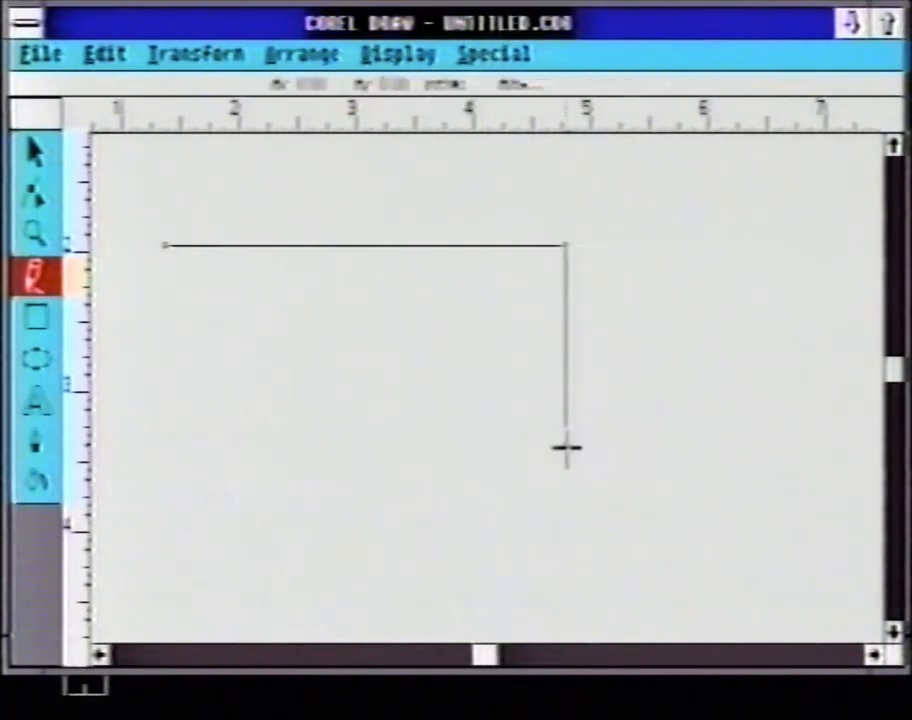
click(771, 445)
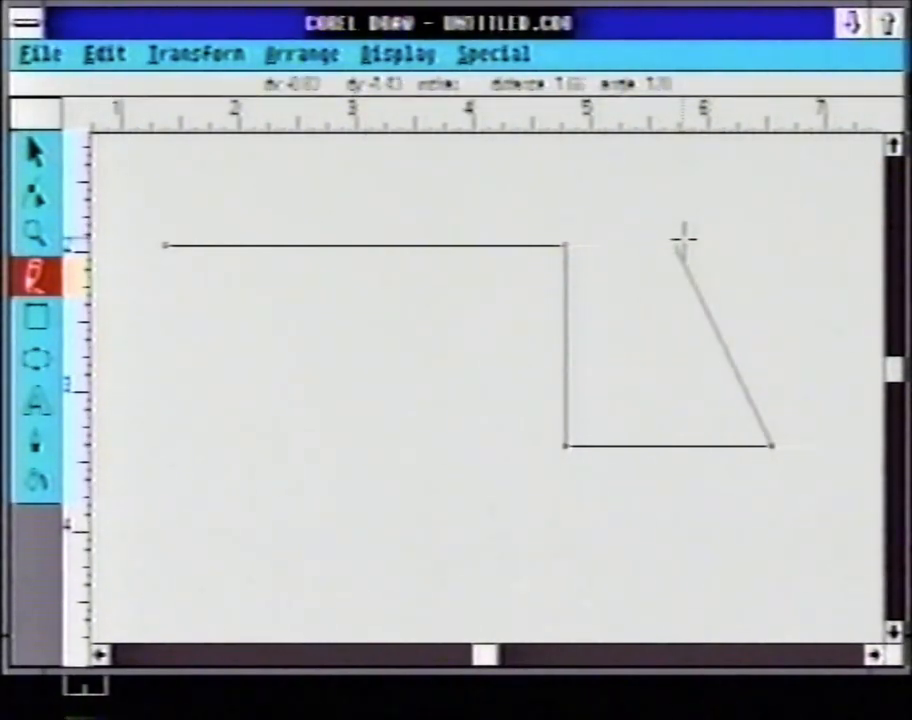
click(566, 305)
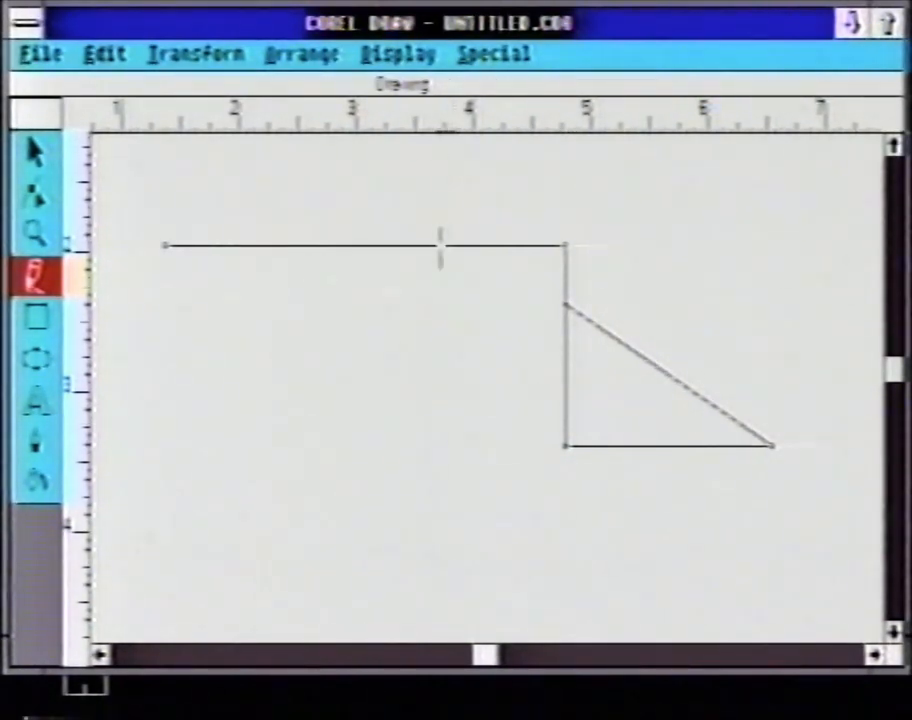
Step: Turn on snapping to the grid and draw a horizontal line about 2.5 inches long below the long horizontal line
click(398, 55)
click(430, 58)
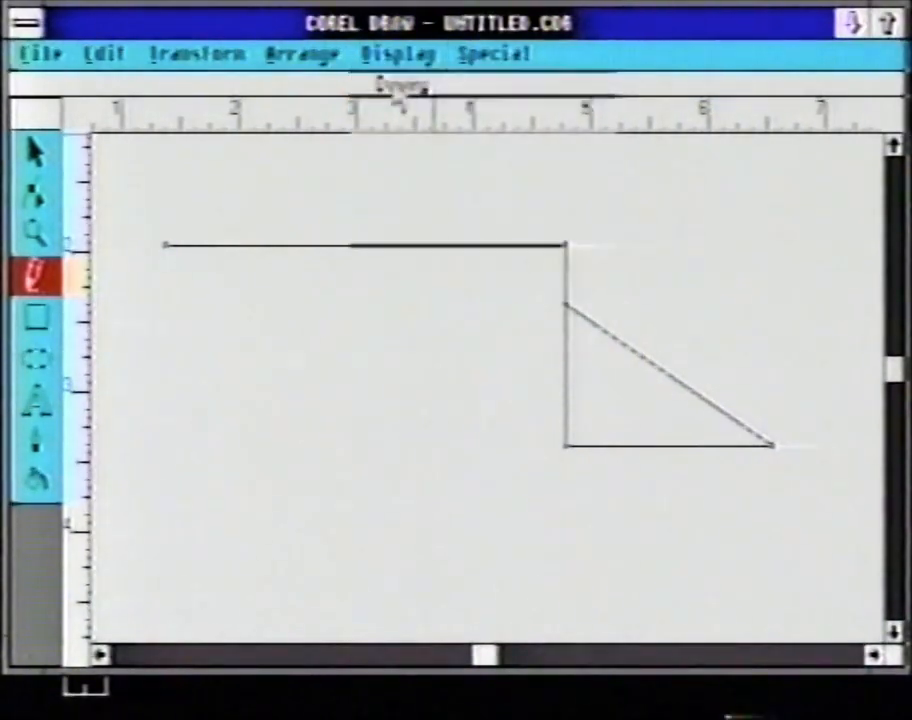
click(183, 323)
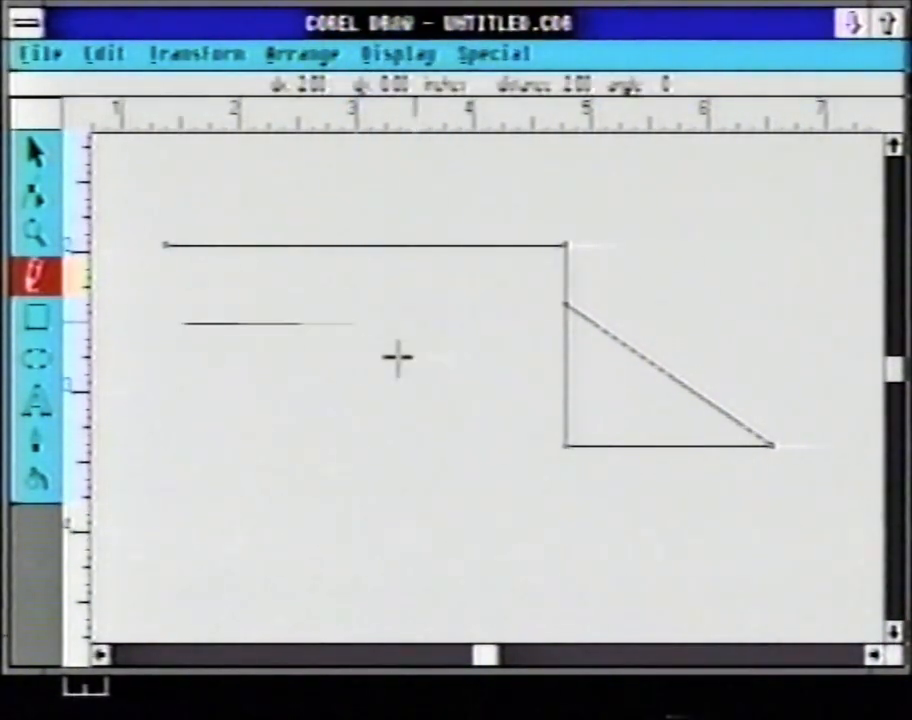
click(415, 323)
click(417, 323)
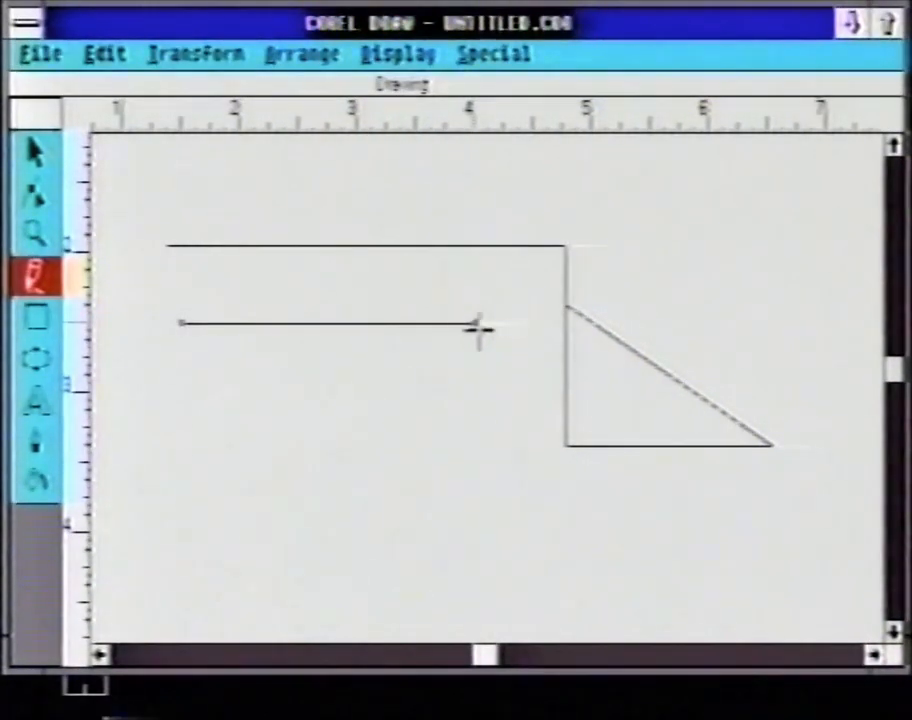
Step: Continue from the new line's right end with joined lines about 1.5 inches down, 1.5 inches left and 1 inch up
click(478, 323)
click(476, 324)
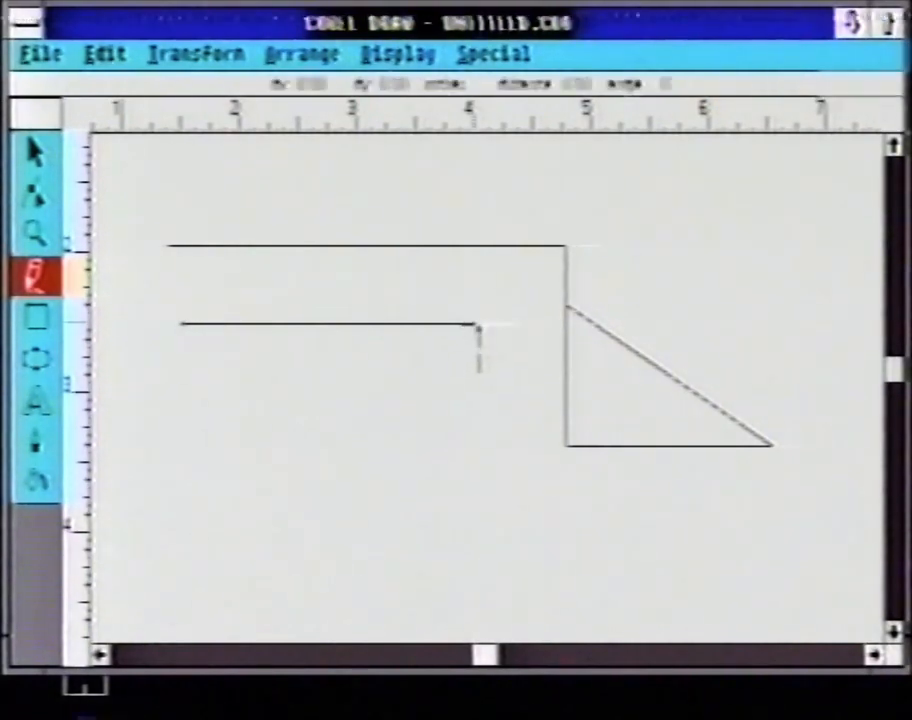
click(477, 460)
click(477, 452)
click(476, 541)
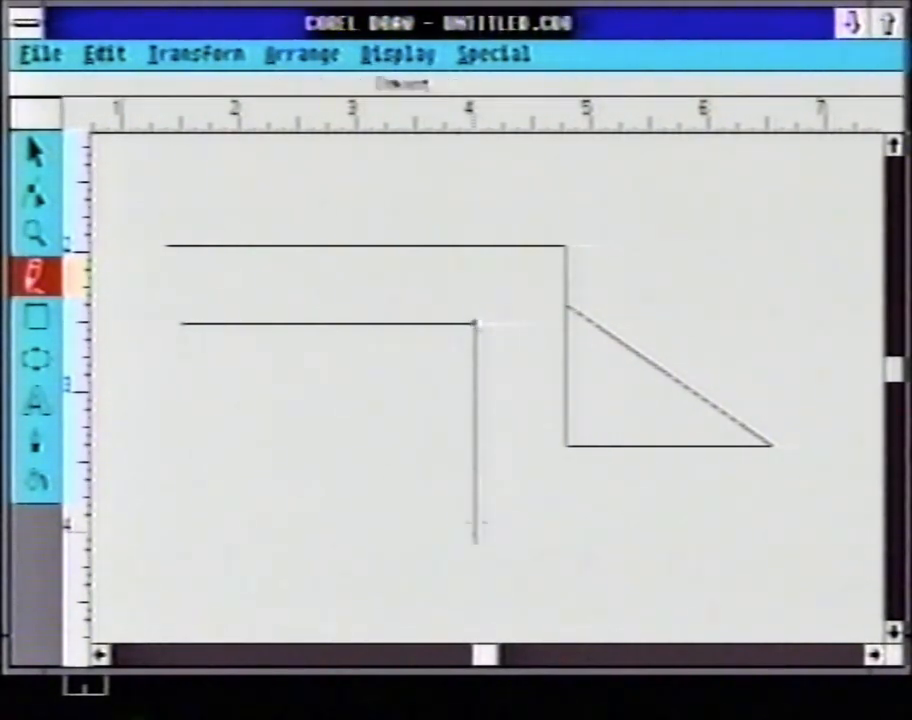
click(476, 533)
click(299, 533)
click(299, 533)
click(299, 388)
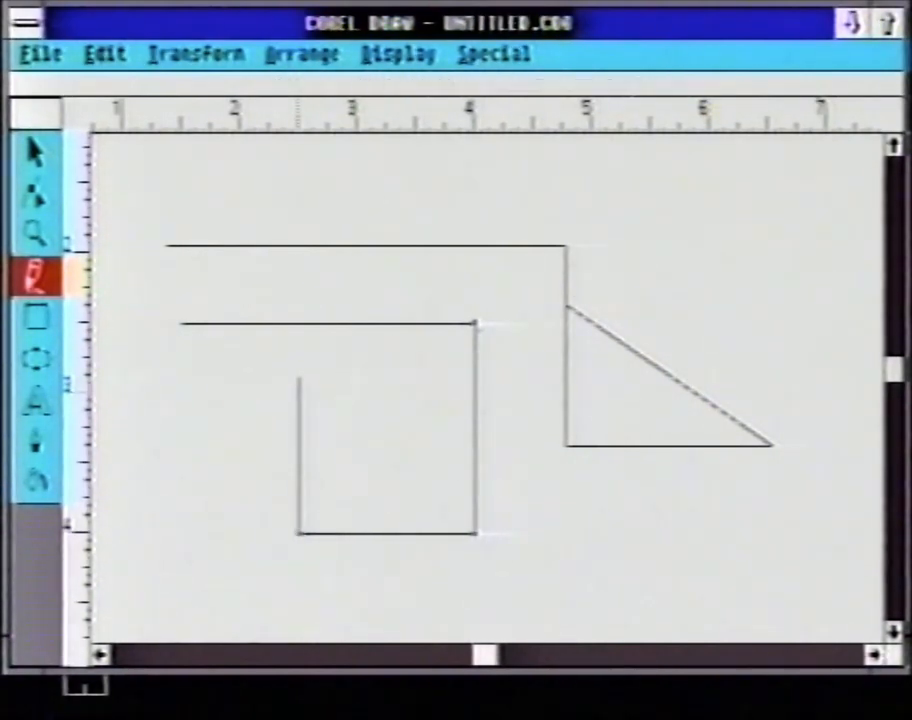
Step: Draw an open hooked freehand curve left of the open square, and delete everything on the page
mouse_move(224, 410)
mouse_down()
mouse_move(193, 469)
mouse_move(200, 426)
mouse_move(237, 378)
mouse_move(153, 443)
mouse_move(152, 487)
mouse_up()
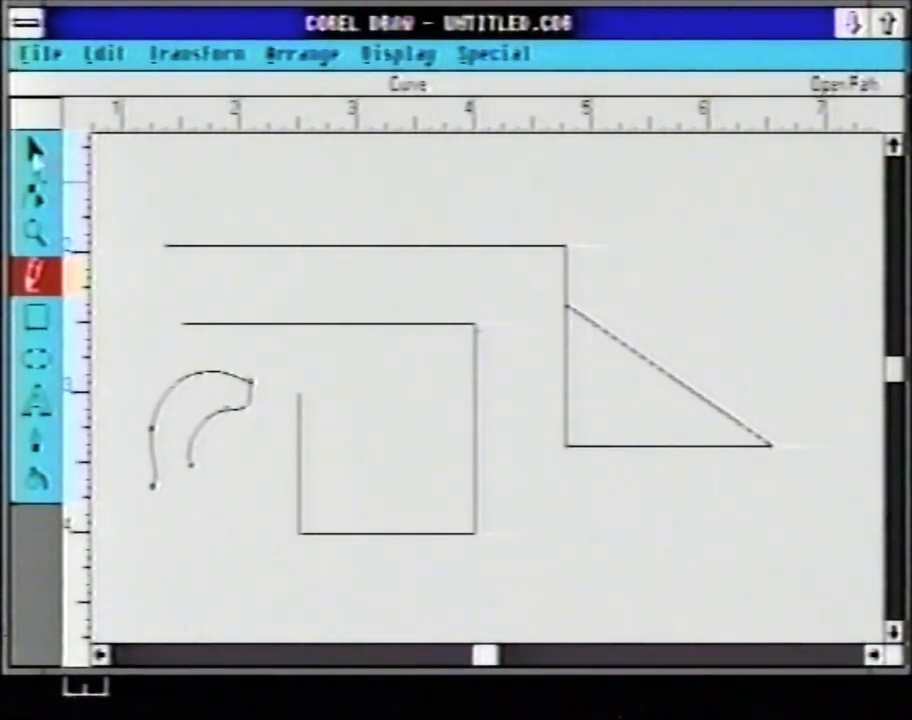
click(45, 158)
mouse_move(125, 198)
mouse_down()
mouse_move(604, 490)
mouse_move(863, 610)
mouse_up()
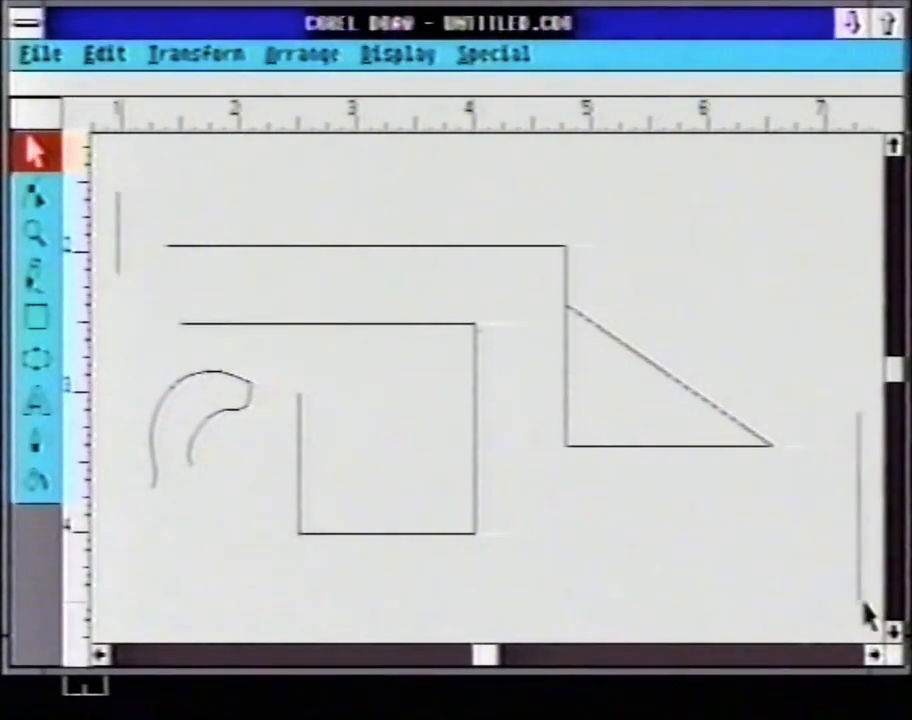
key(Delete)
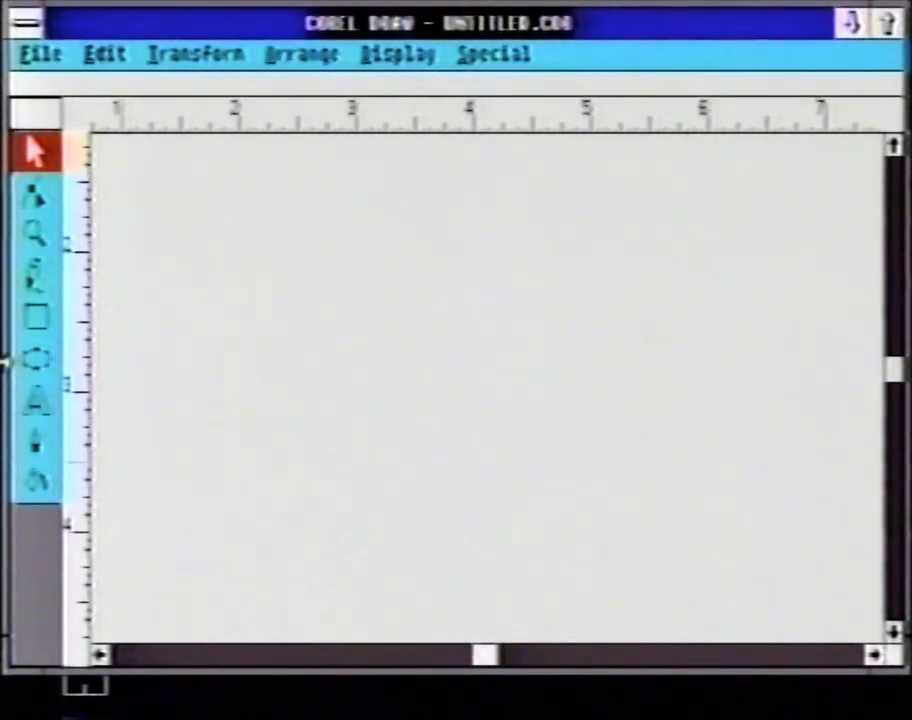
Step: Start a text object near the page's middle with "This is" and "Text!" on two lines, and set its alignment to Center
click(35, 405)
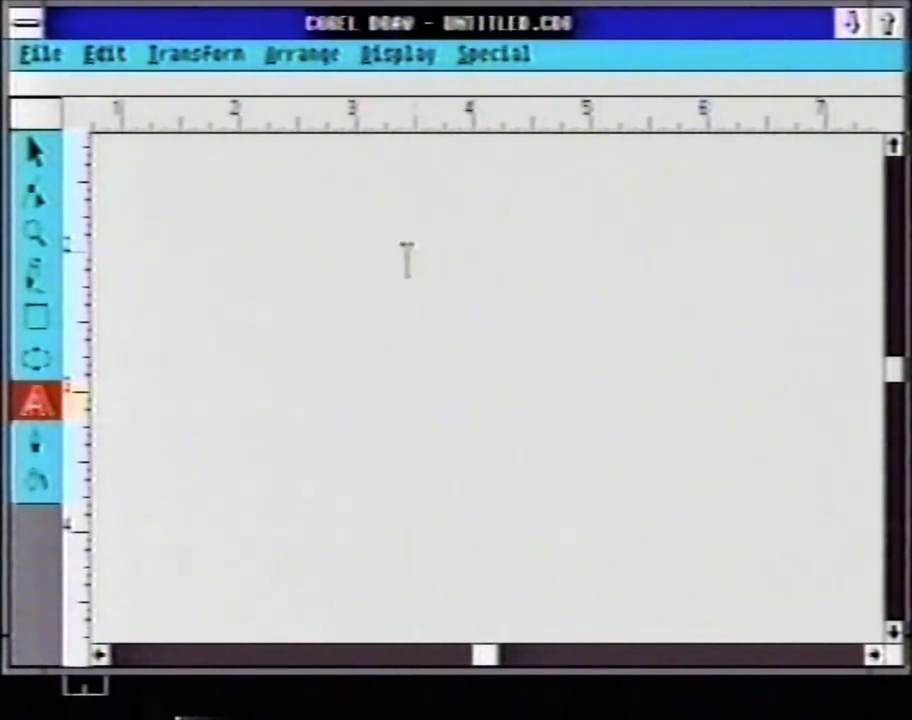
click(434, 312)
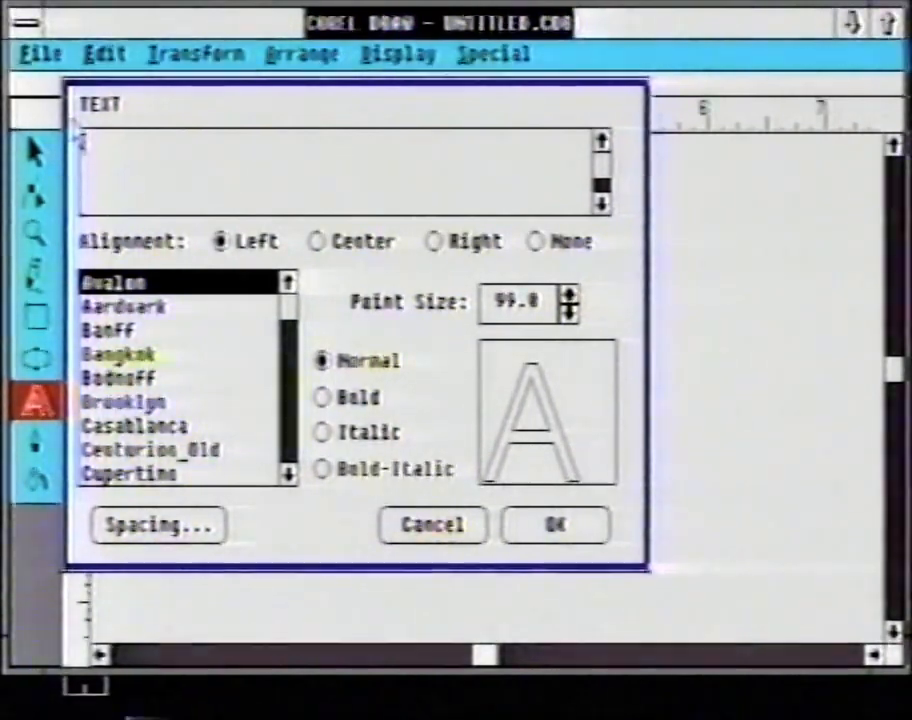
text(This is)
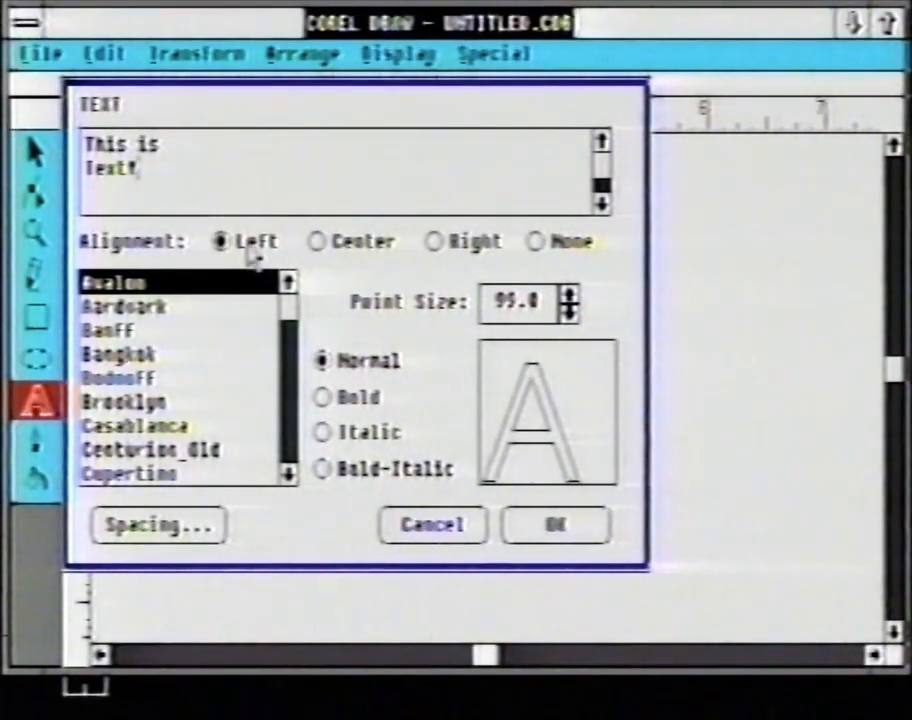
click(350, 252)
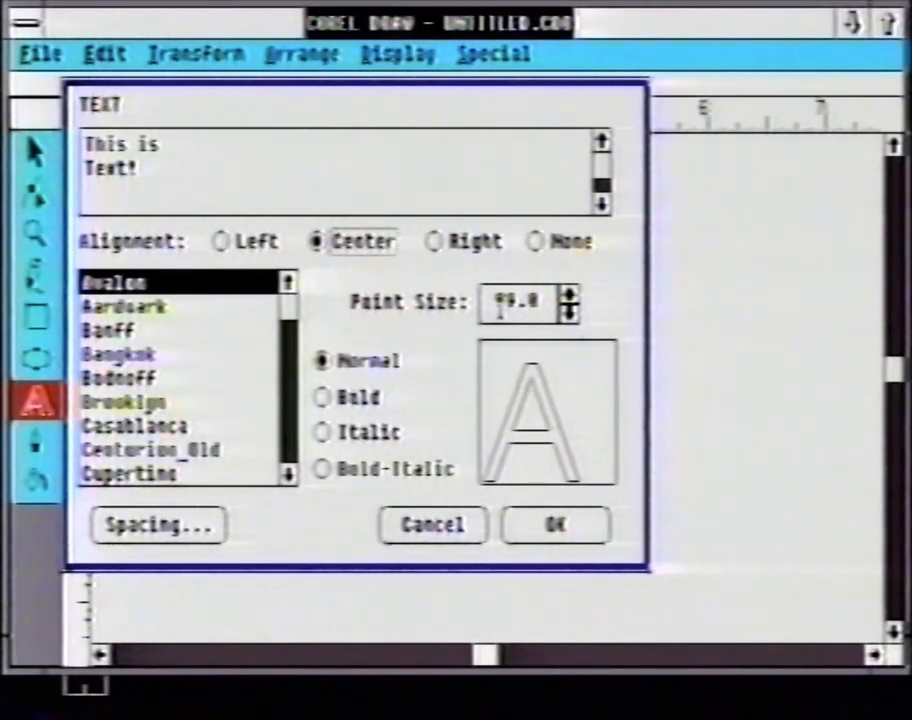
Step: Preview the sample letter of the fonts from Aardvark through Frankfurt_Goth_Hvy one after another
key(Down)
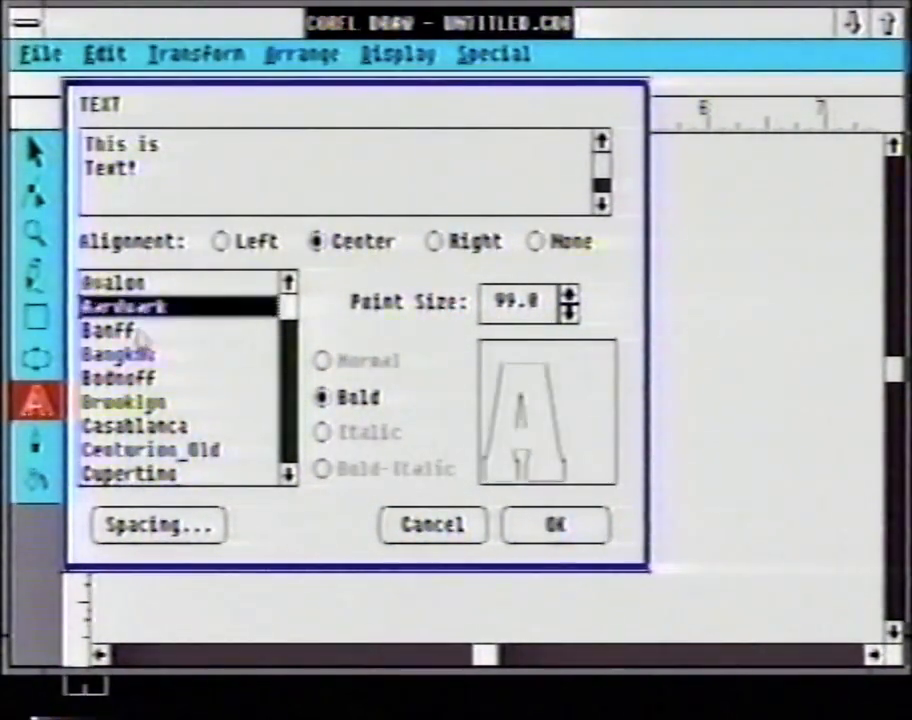
key(Down)
key(Down)
key(Down)
key(Down)
key(Down)
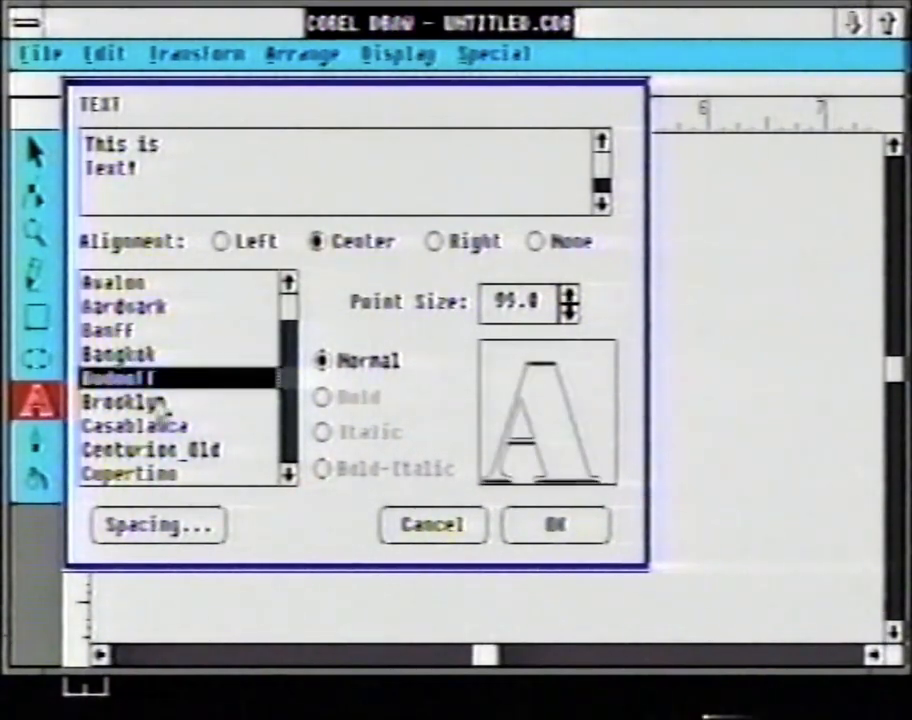
click(180, 450)
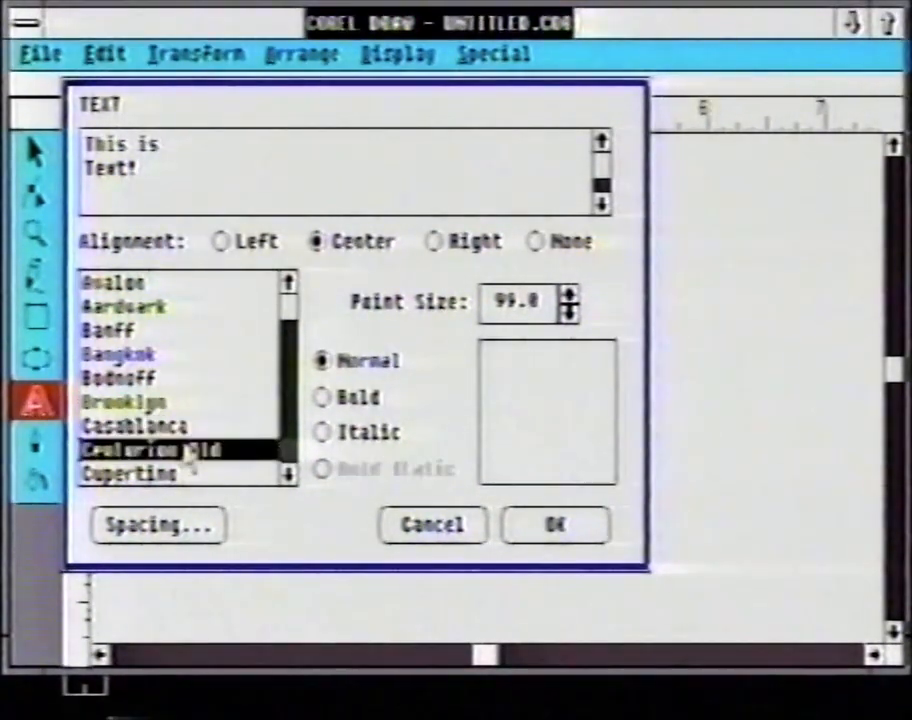
click(197, 473)
click(289, 476)
click(289, 476)
click(289, 476)
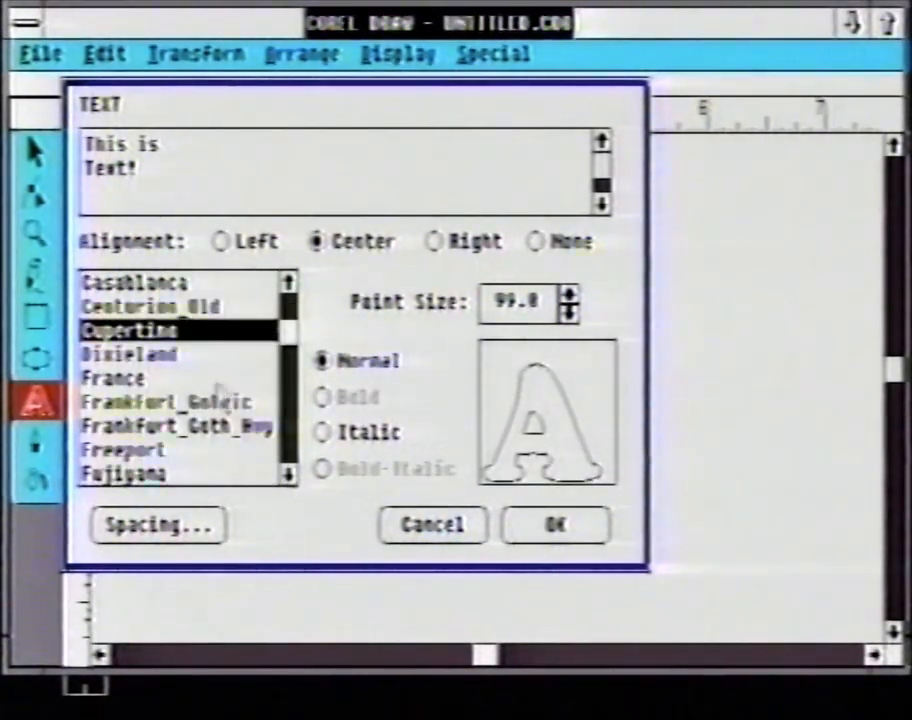
click(185, 357)
click(184, 379)
click(185, 402)
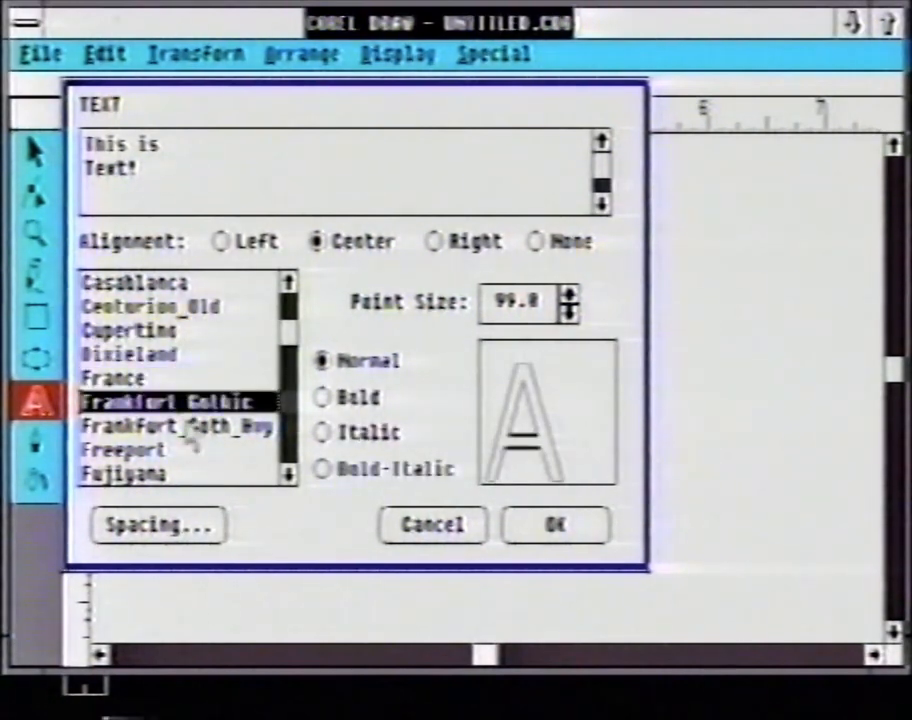
click(188, 428)
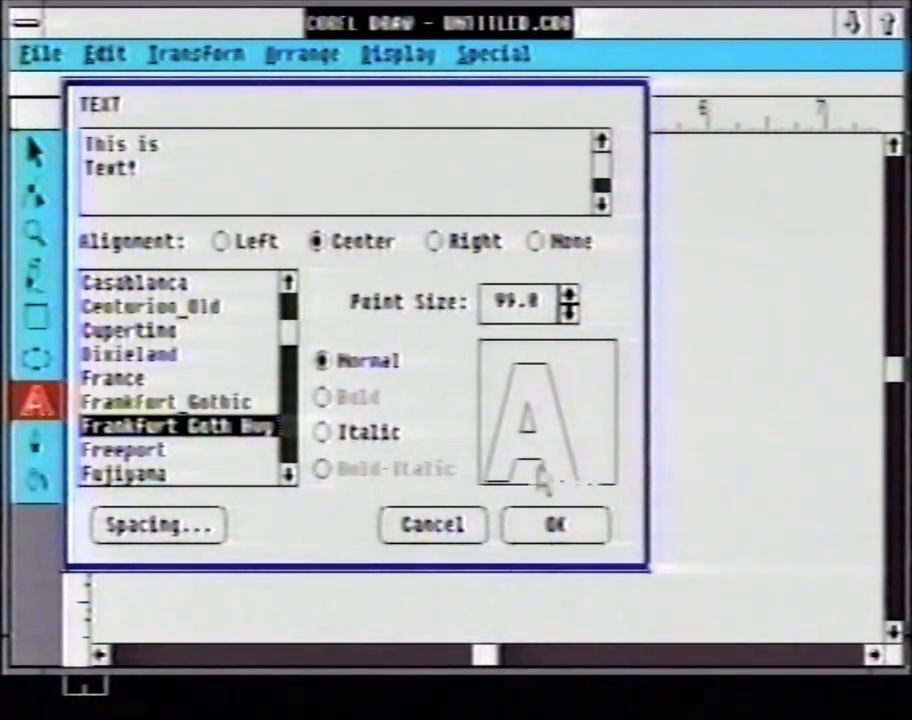
Step: Preview the sample letter of the fonts from Freeport through Homeward_Bound
click(287, 478)
click(200, 430)
click(203, 452)
click(241, 476)
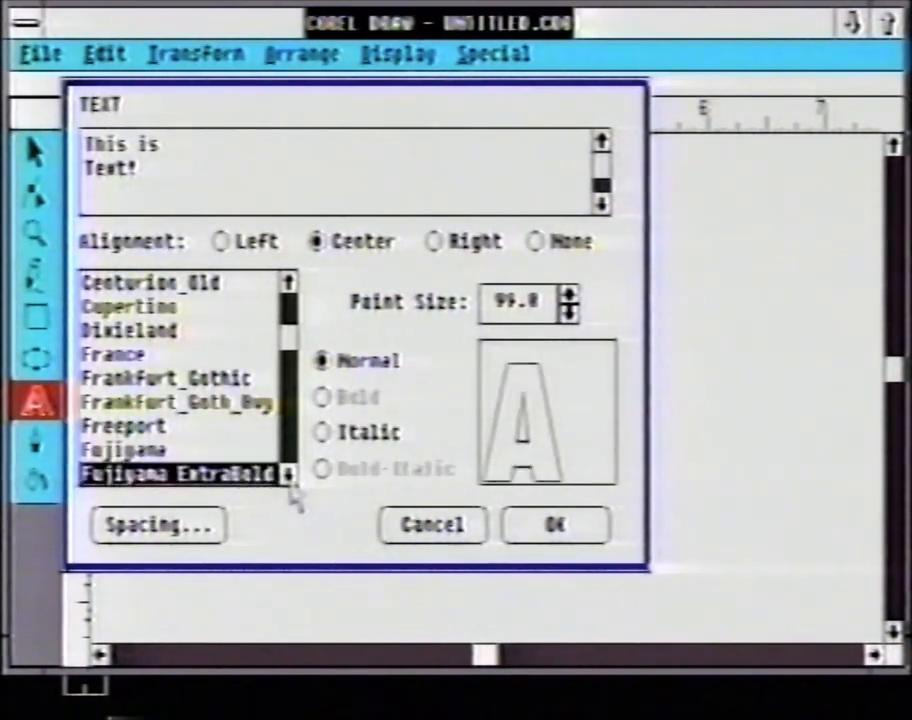
click(288, 478)
click(288, 478)
click(180, 358)
click(180, 379)
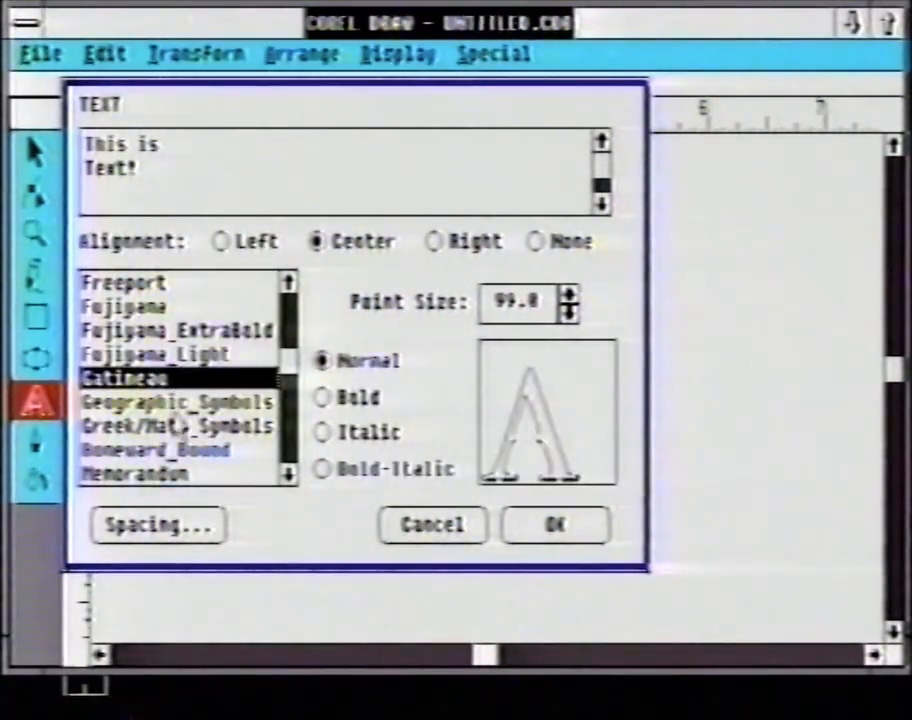
click(200, 403)
click(210, 427)
click(200, 451)
Step: Set the text's font to Nebraska in the Bold style
click(289, 476)
click(163, 354)
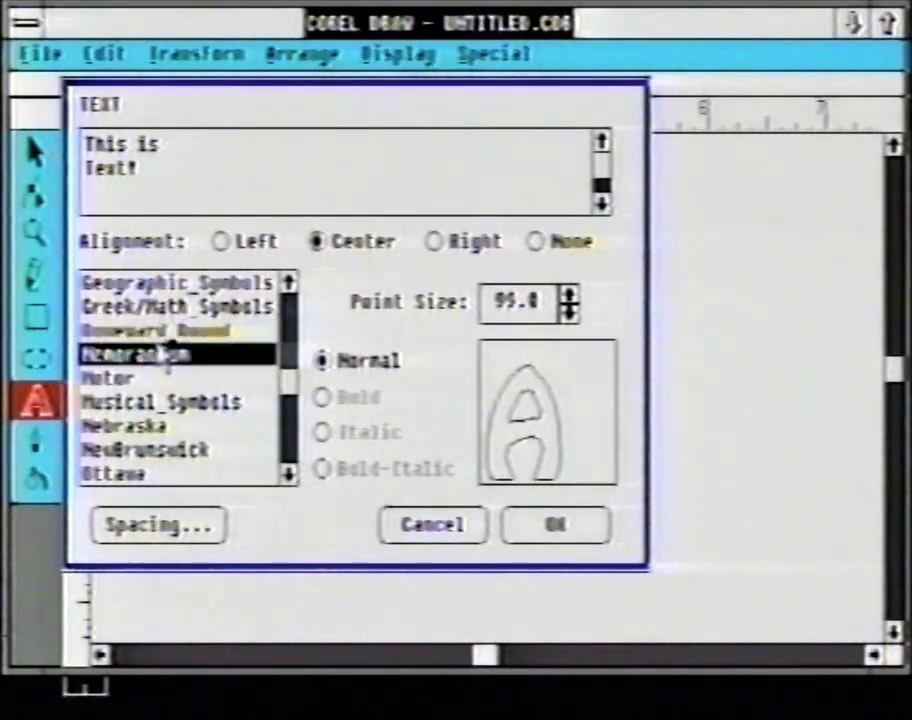
click(132, 378)
click(155, 425)
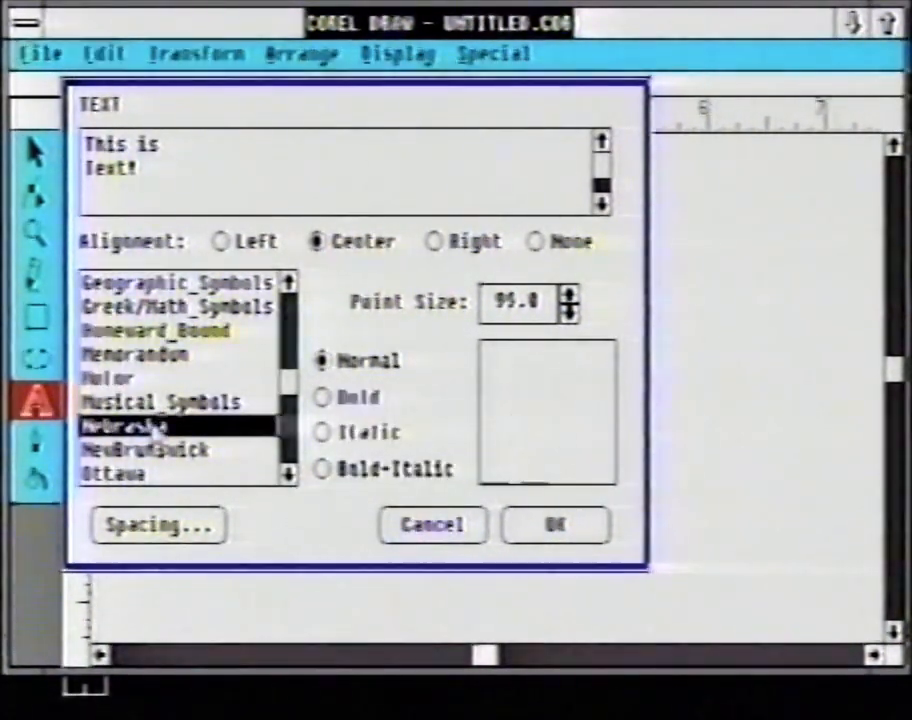
click(338, 400)
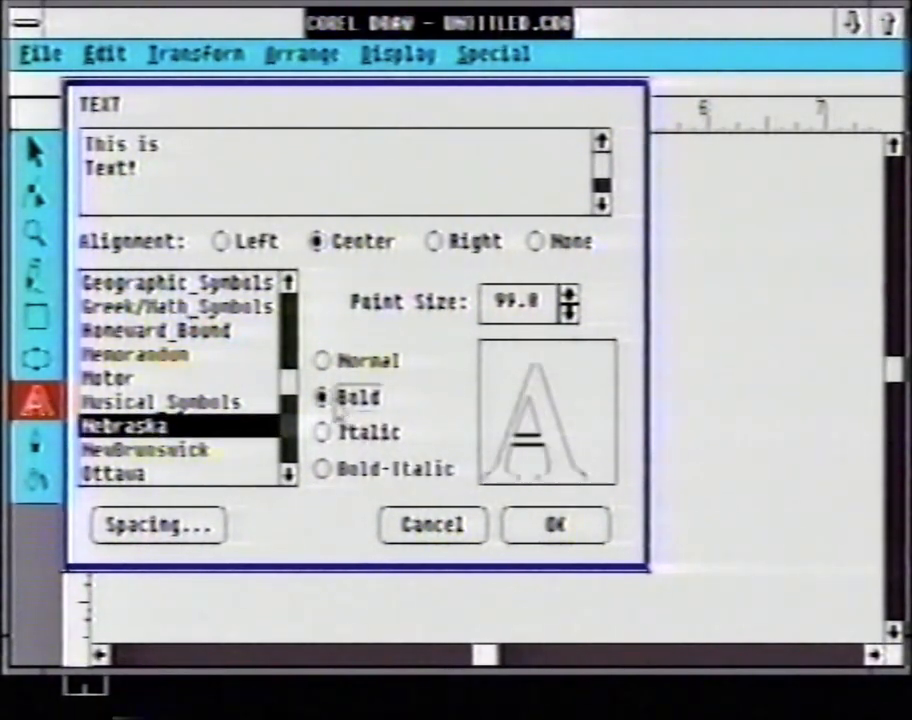
Step: Place the two-line text on the page, reopen it for editing, and close it without changes
click(557, 527)
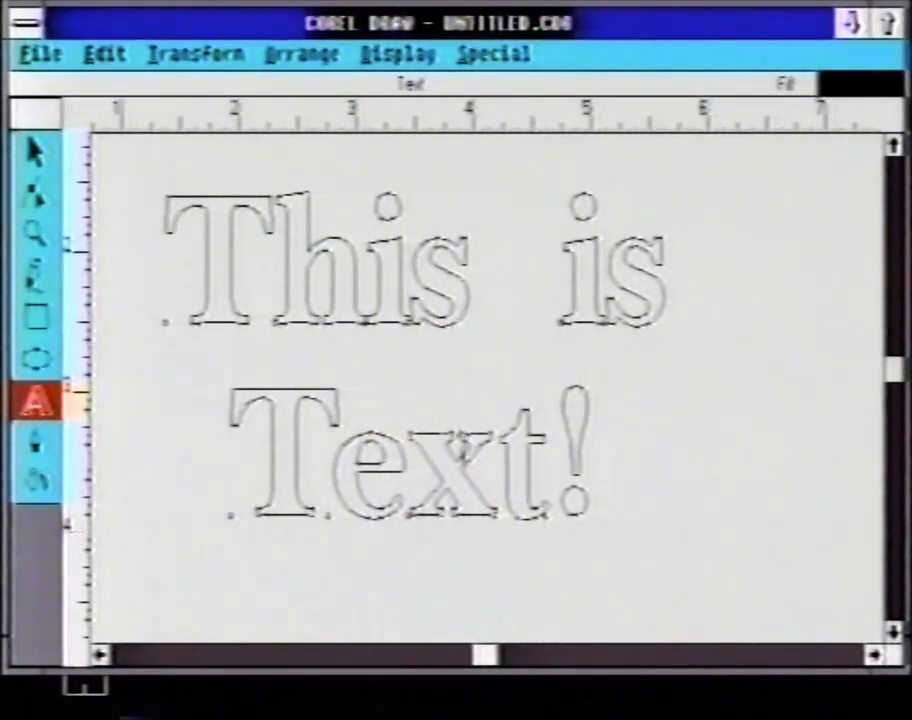
click(110, 58)
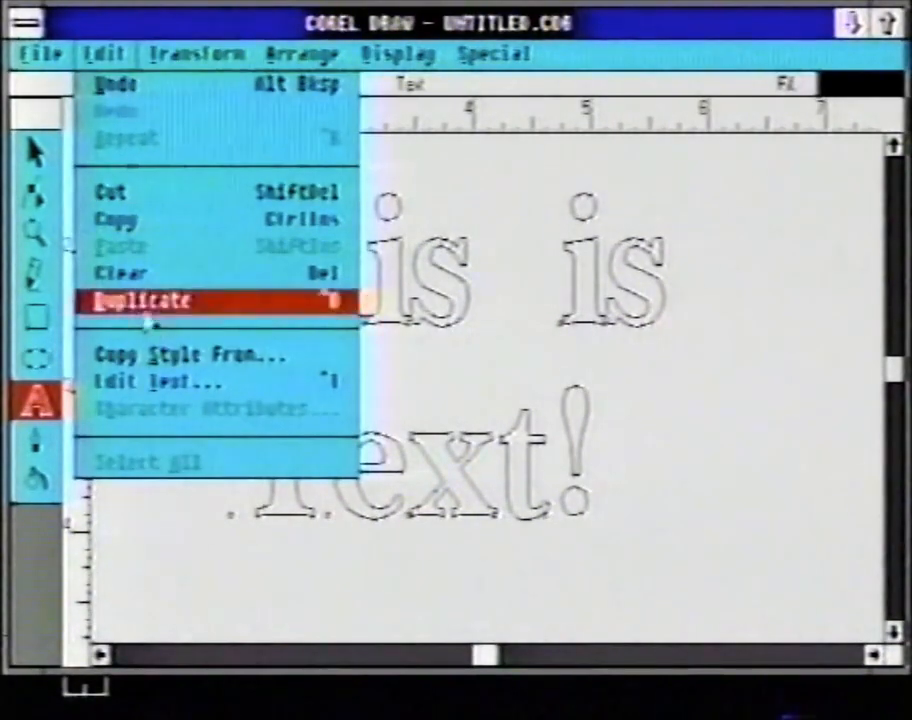
click(143, 383)
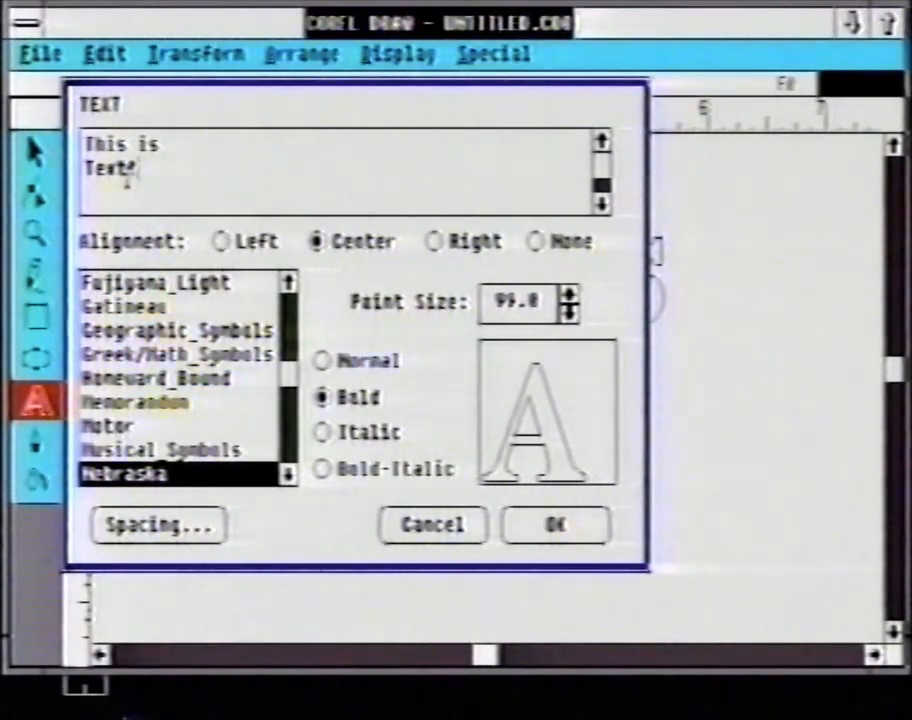
click(458, 528)
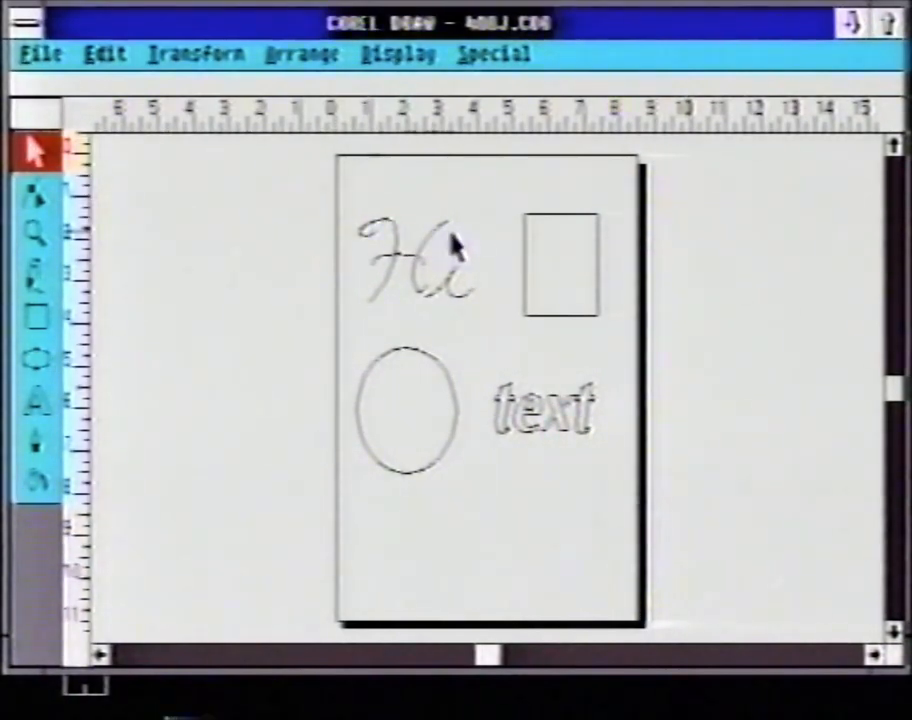
Step: In the 4OBJ.CDR drawing, select the rectangle, ellipse, text and handwritten curve one at a time to compare their types and fills
click(545, 220)
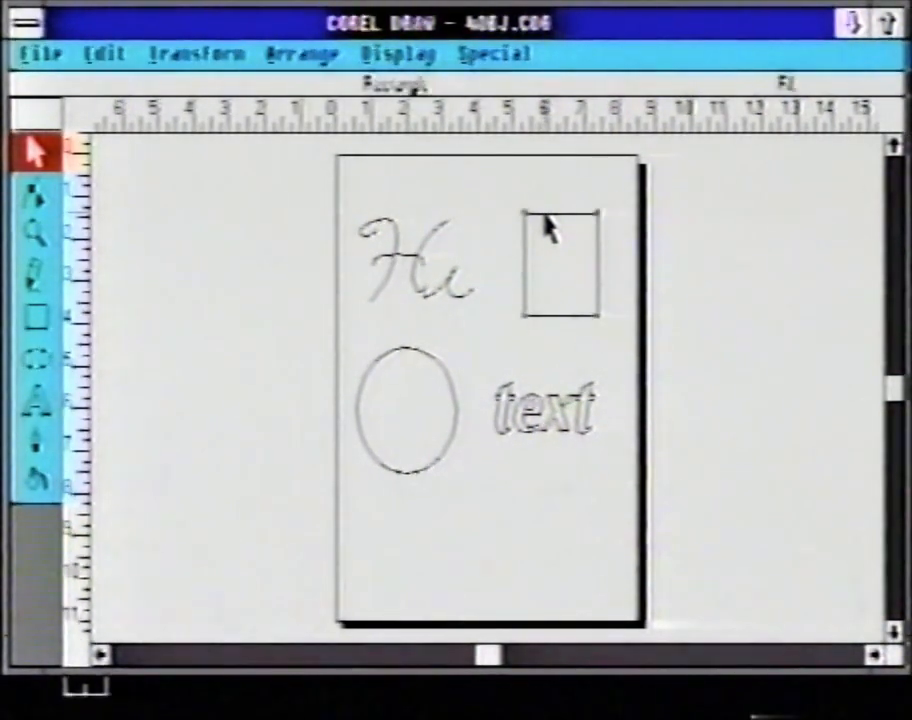
click(445, 372)
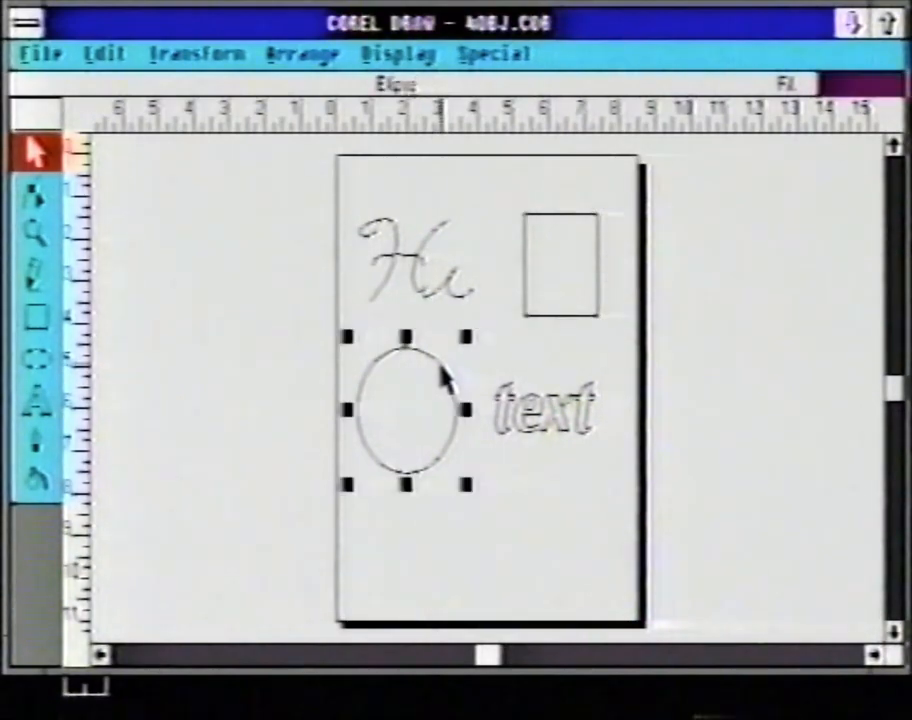
click(506, 399)
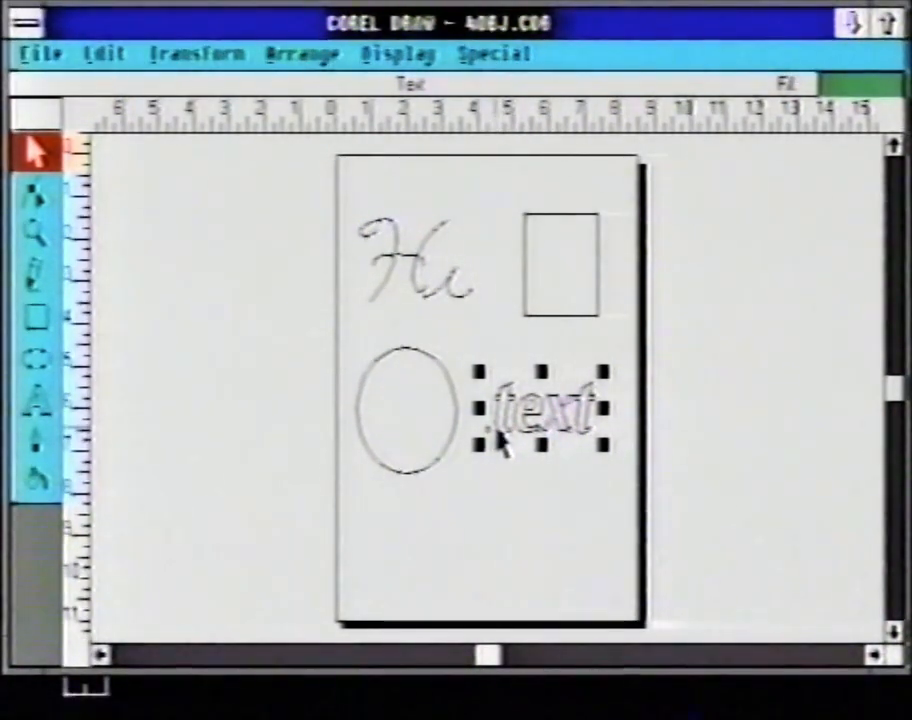
click(458, 400)
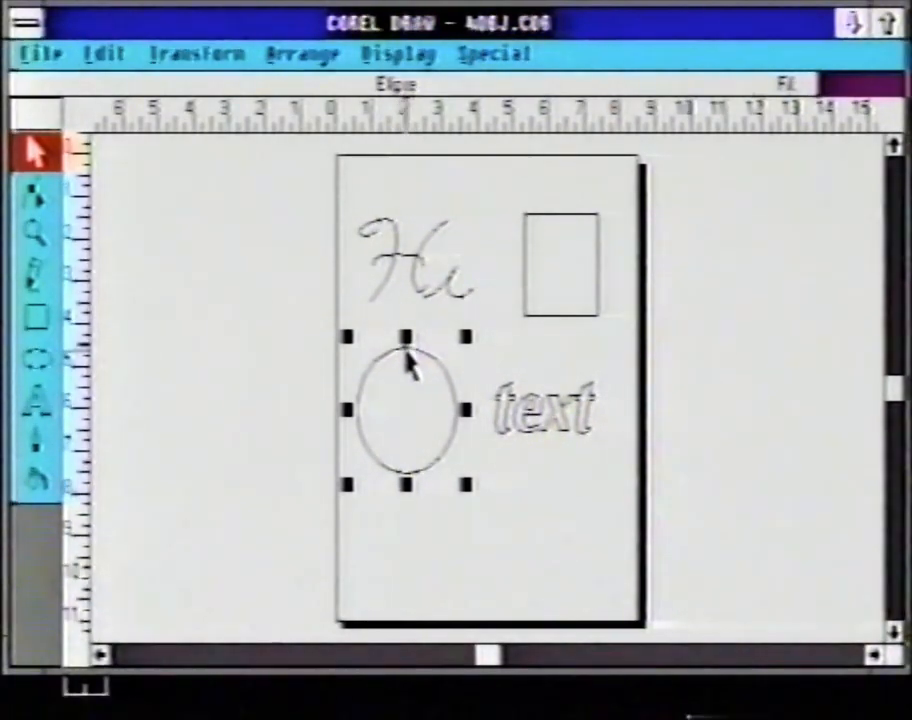
click(559, 226)
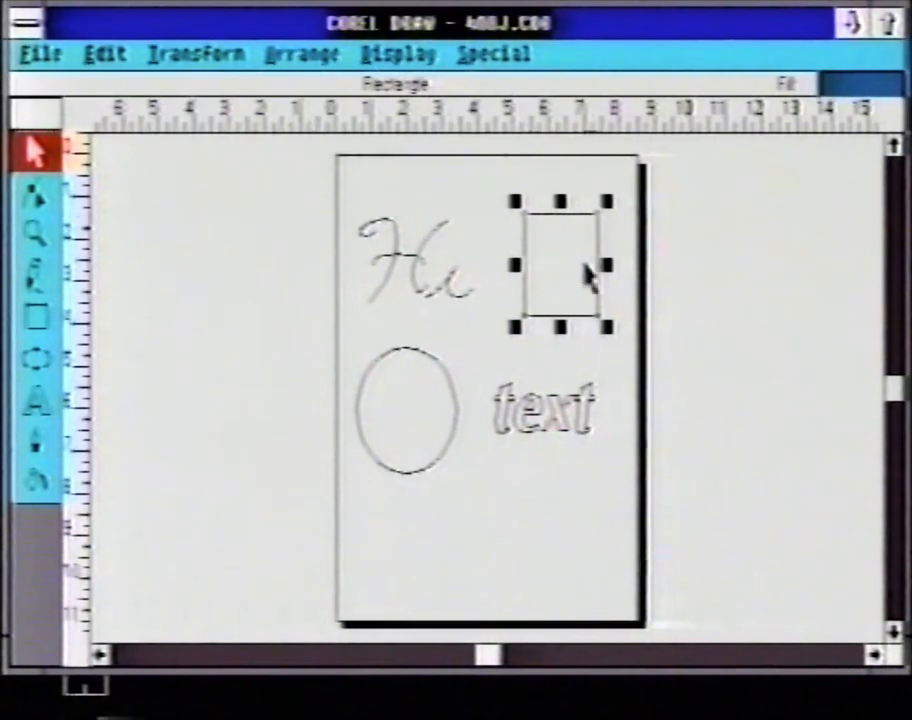
click(420, 260)
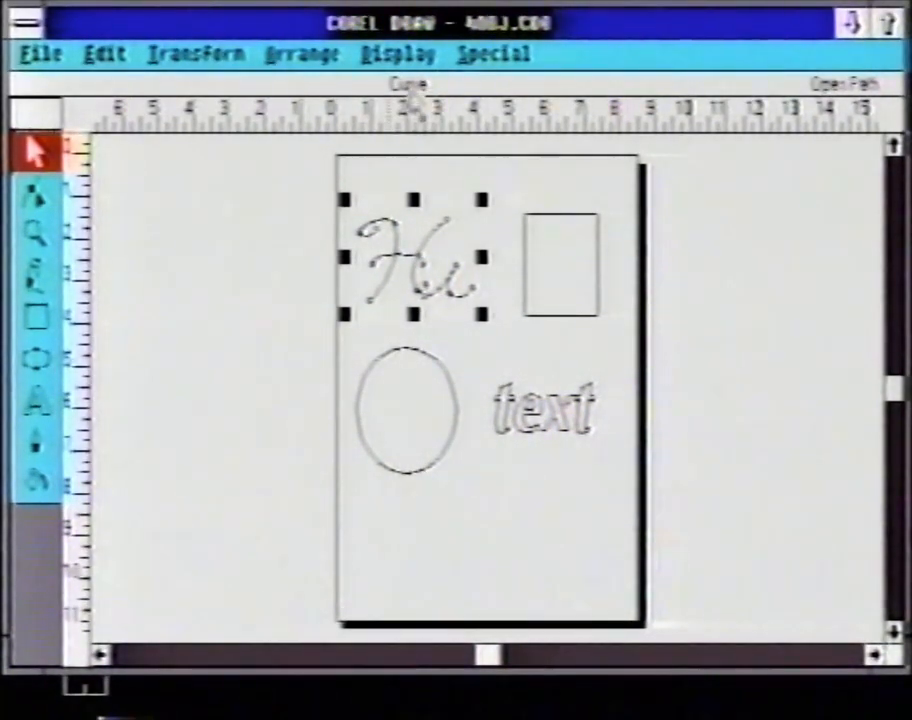
click(527, 213)
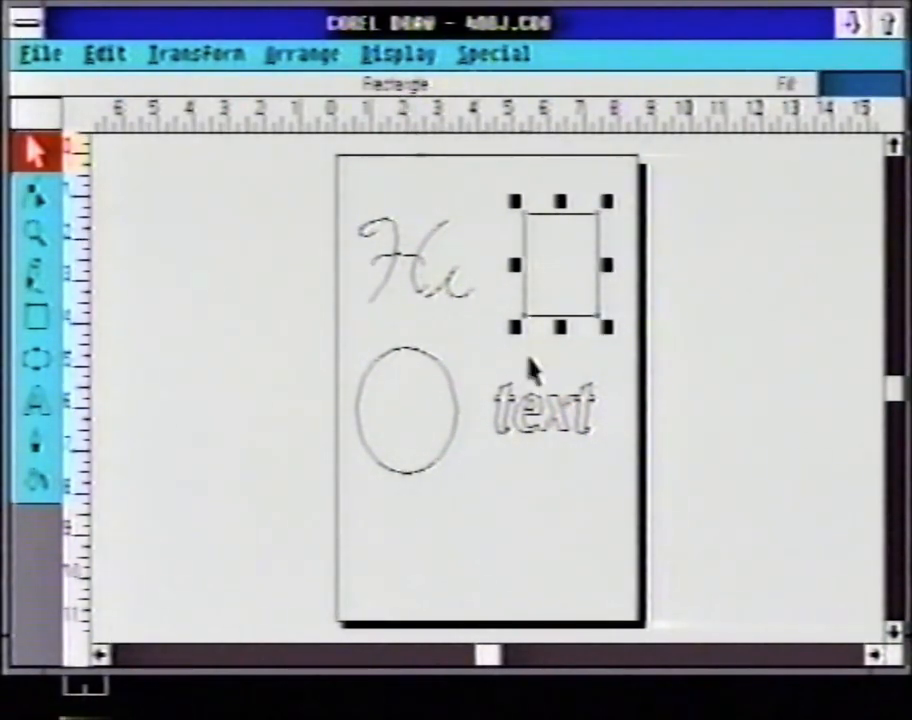
click(545, 411)
click(445, 357)
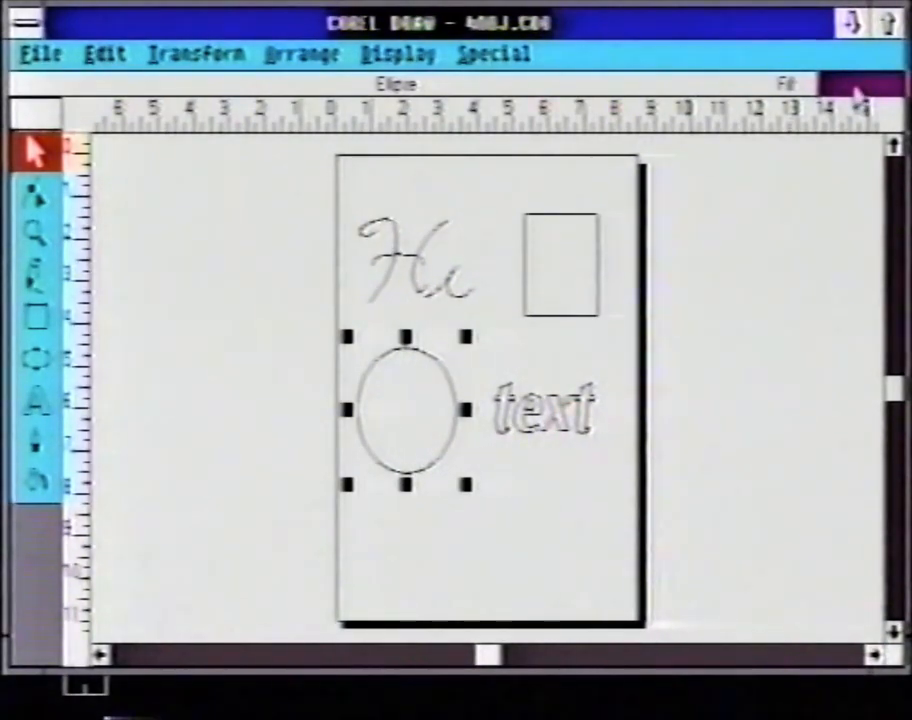
Step: Switch the selection among the rectangle, text, ellipse and curve again, and clear it on empty space
click(555, 226)
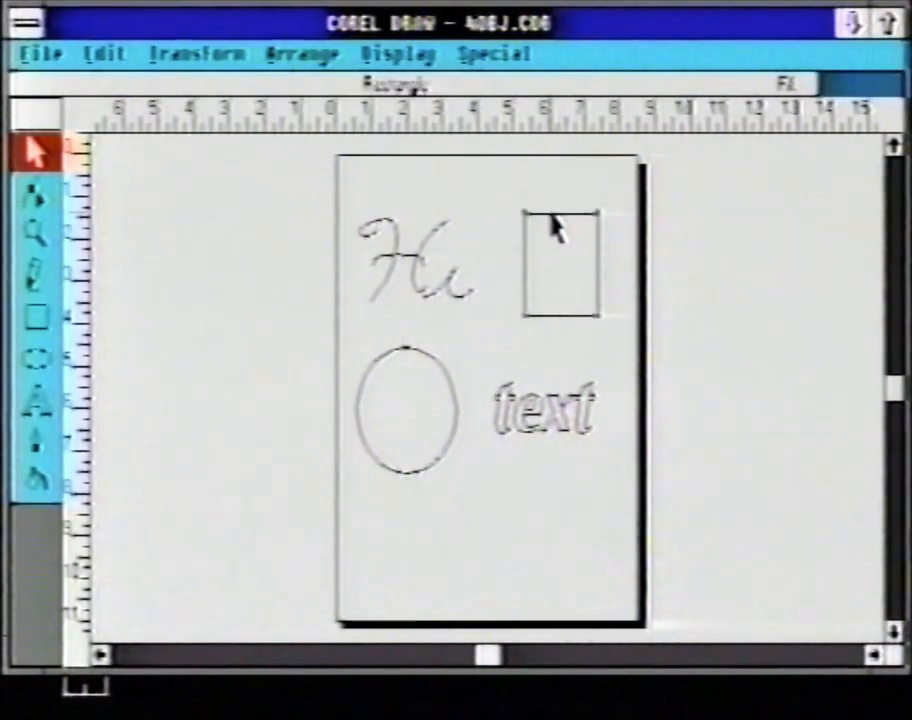
click(533, 406)
click(452, 381)
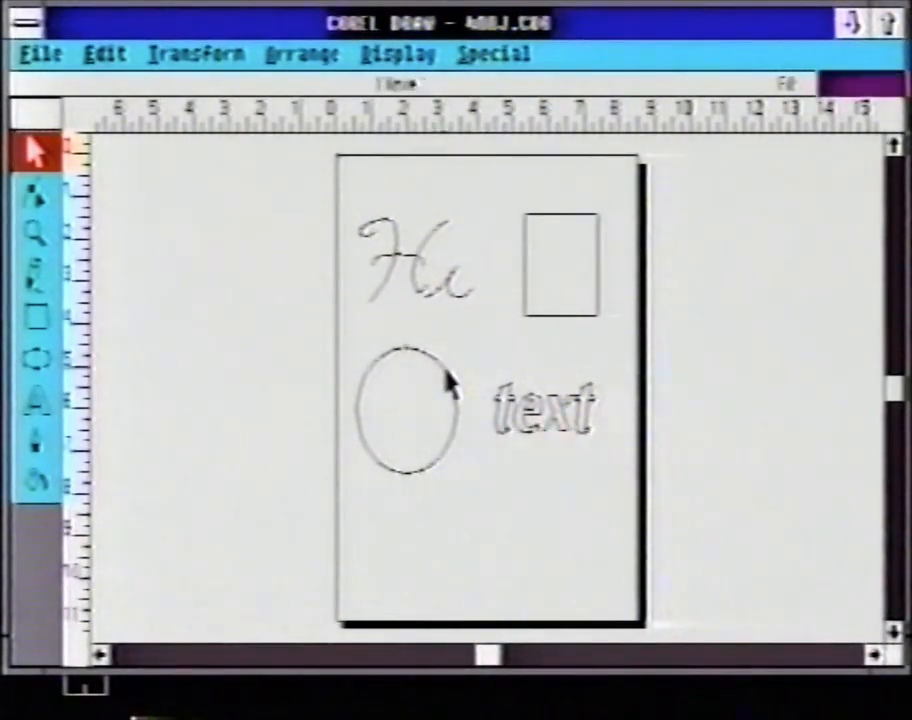
click(401, 417)
click(521, 408)
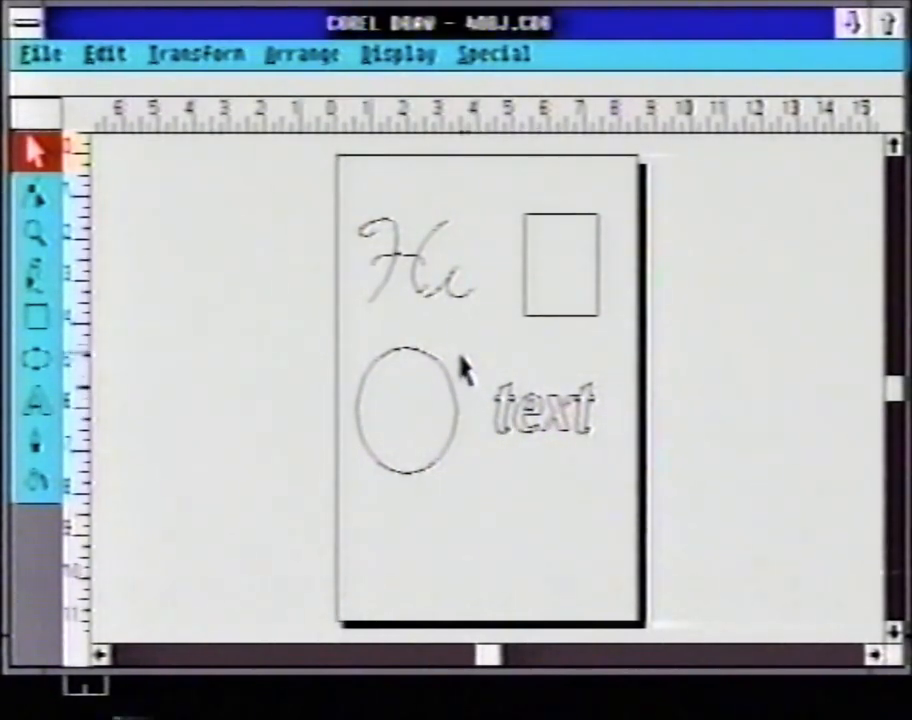
click(391, 236)
click(525, 189)
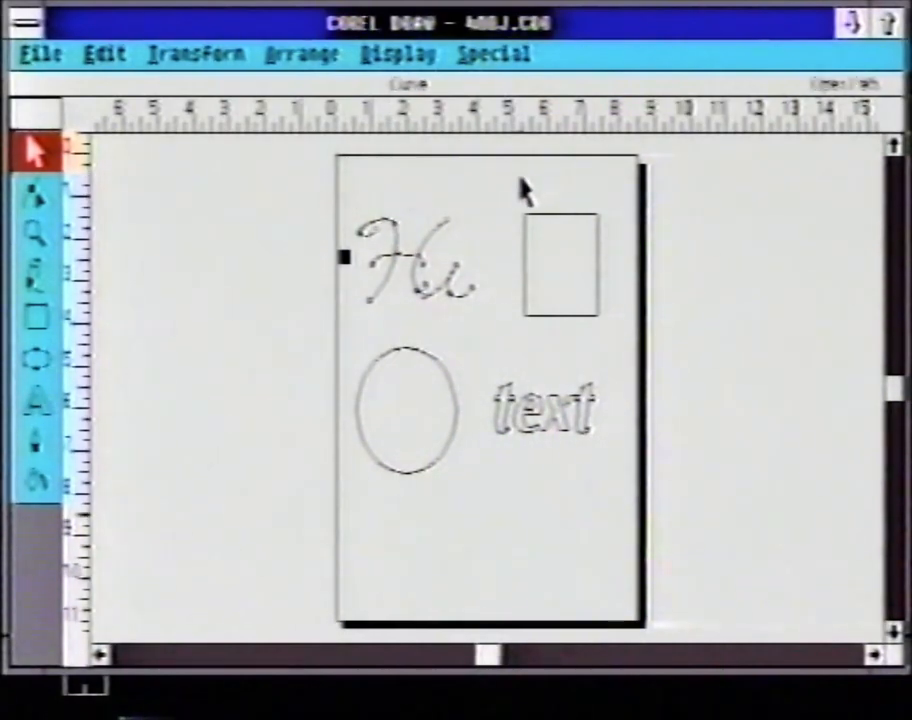
click(591, 220)
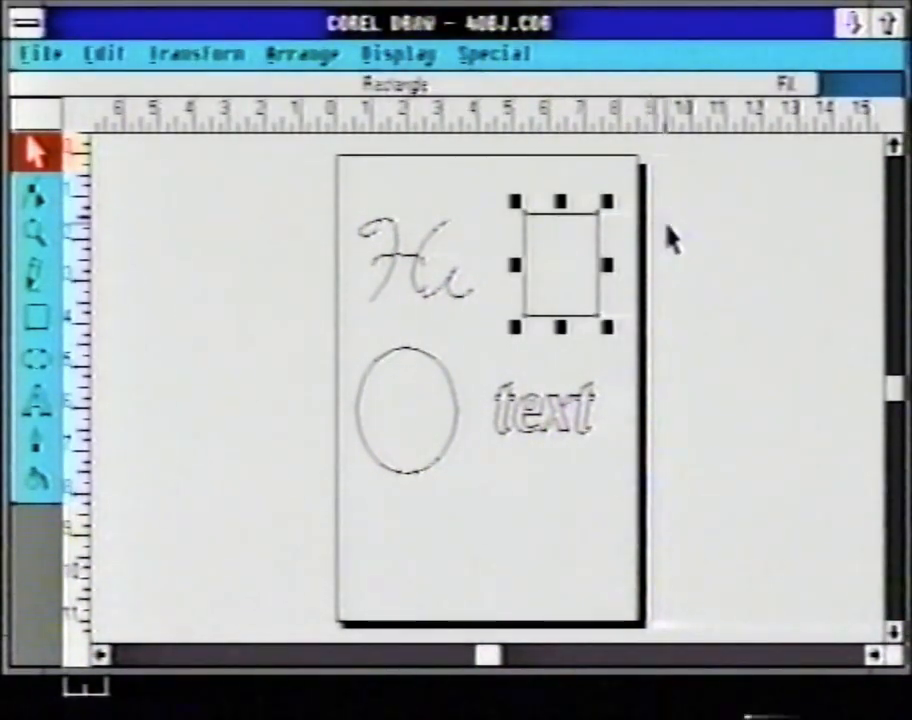
click(670, 241)
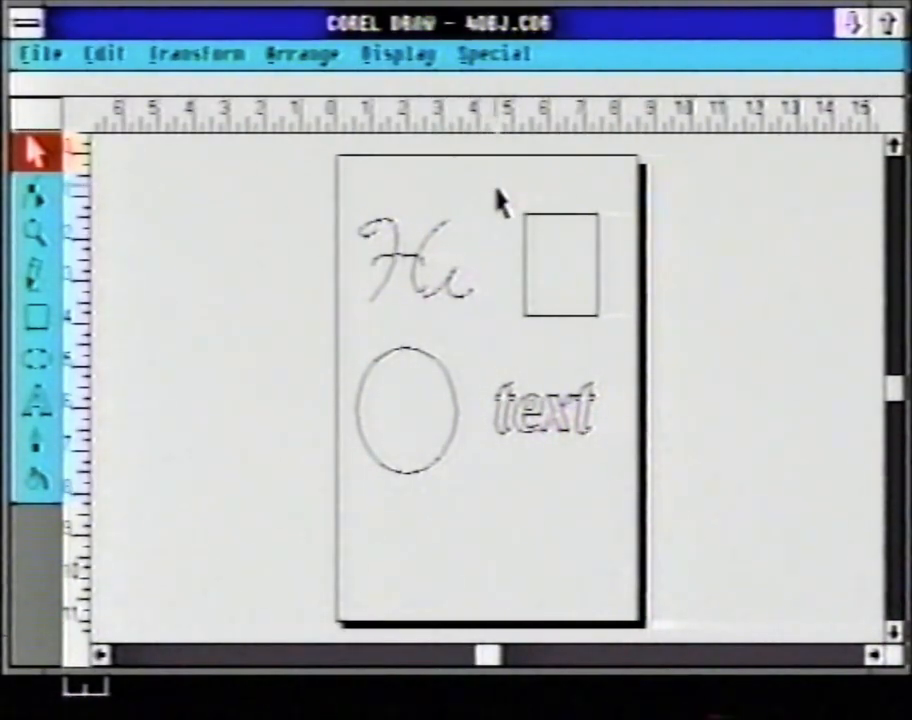
Step: Marquee-select the rectangle, the text and the handwritten curve separately, fully enclosing each one, and clear the selection
drag(497, 186, 625, 362)
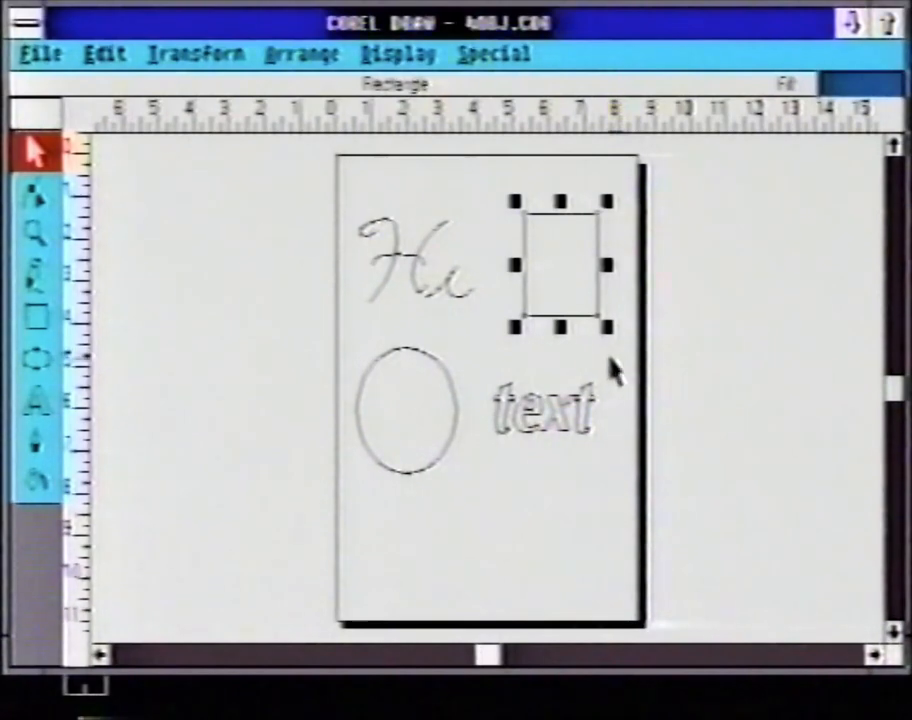
drag(470, 352, 617, 480)
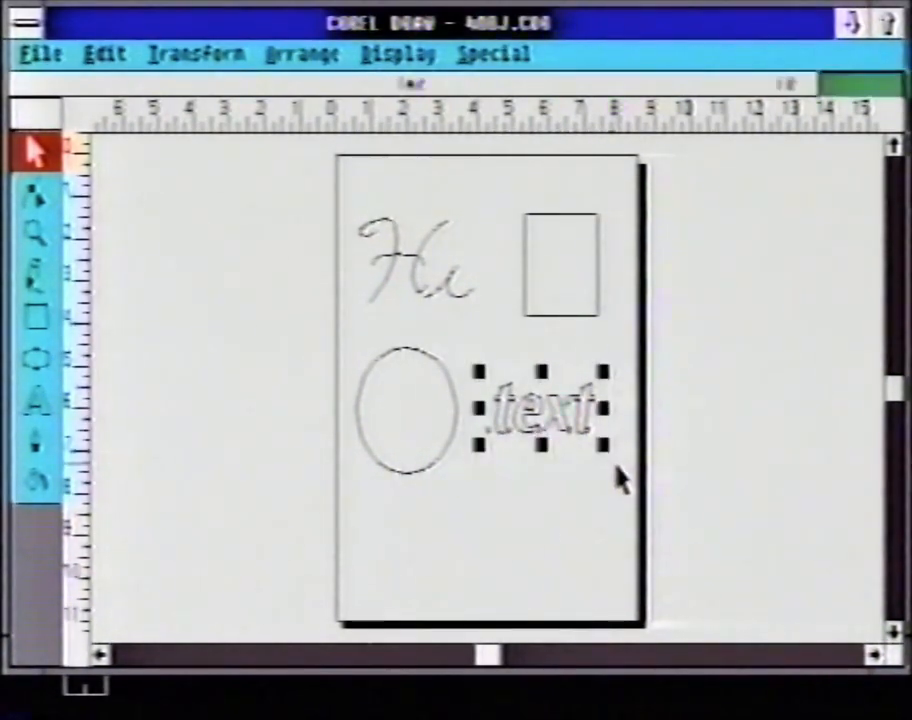
mouse_move(298, 187)
mouse_down()
mouse_move(444, 242)
mouse_move(493, 272)
mouse_up()
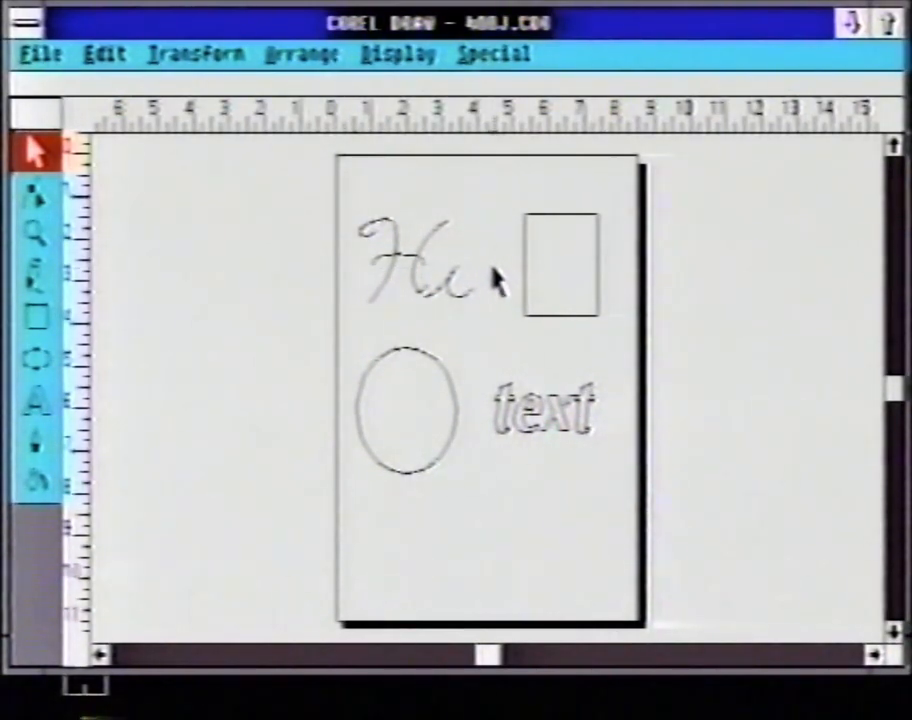
drag(316, 190, 507, 333)
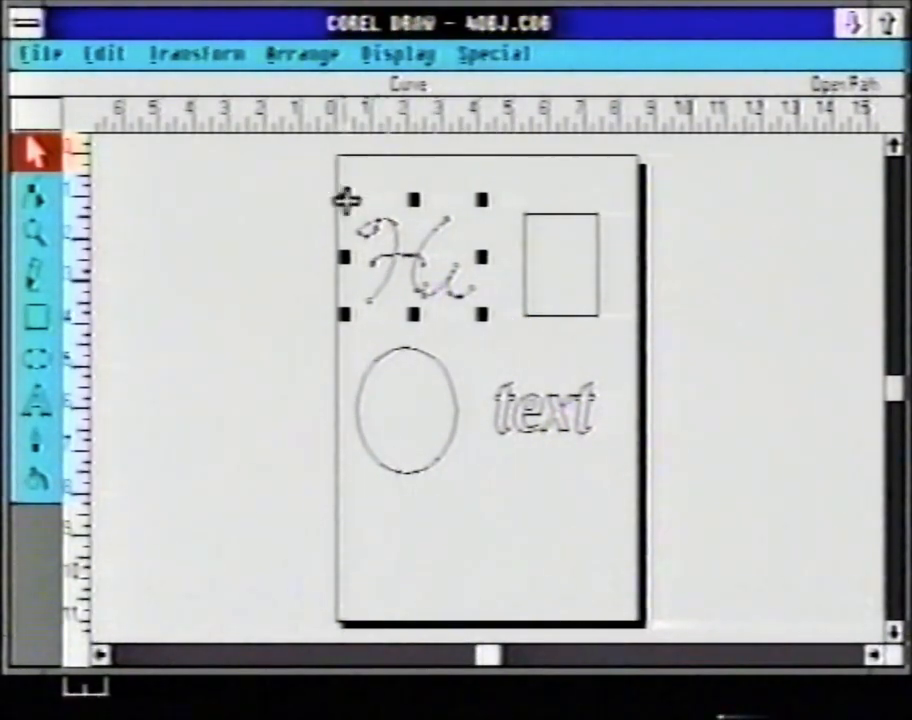
click(295, 183)
Step: Marquee-select the upper pair of objects, switch to the ellipse and text, add the rectangle to them, and deselect all
drag(323, 222, 678, 357)
drag(296, 309, 672, 497)
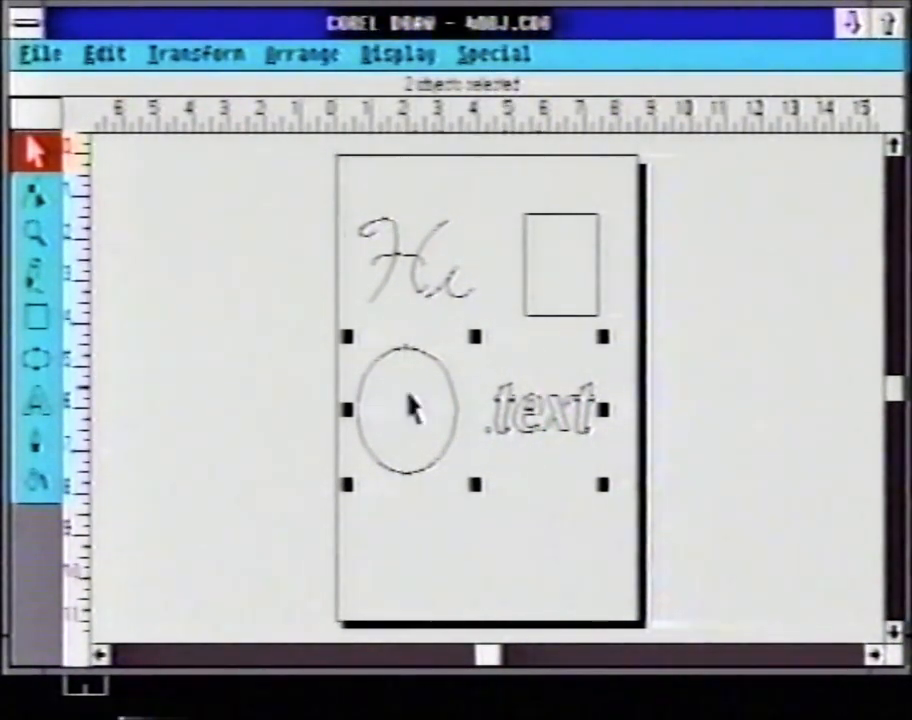
shift+click(538, 217)
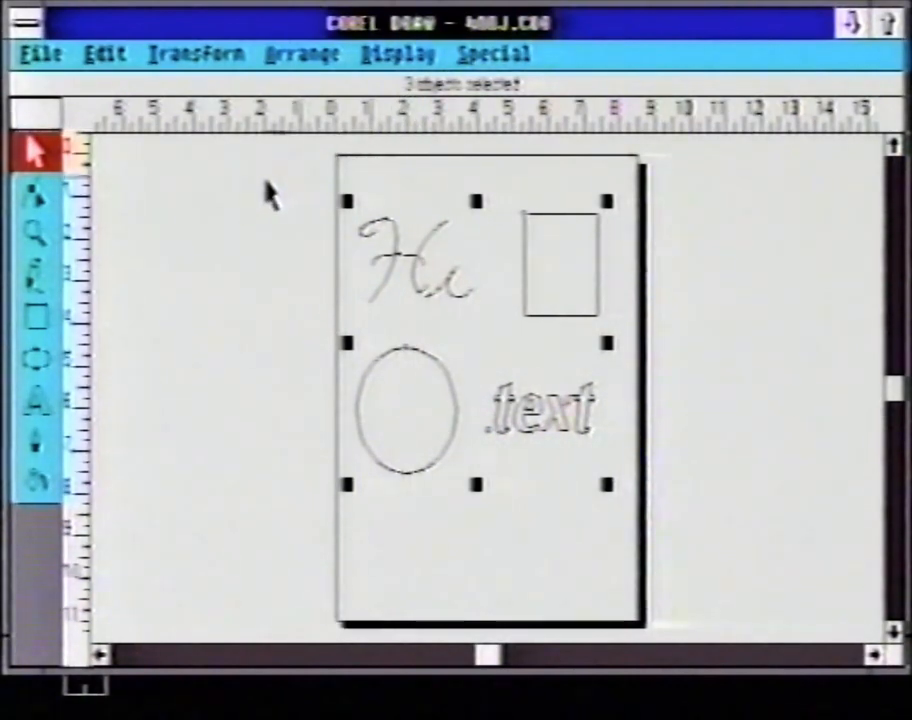
click(230, 219)
Step: Cycle the selection repeatedly through the drawing's four objects, ending on the handwritten curve
key(Tab)
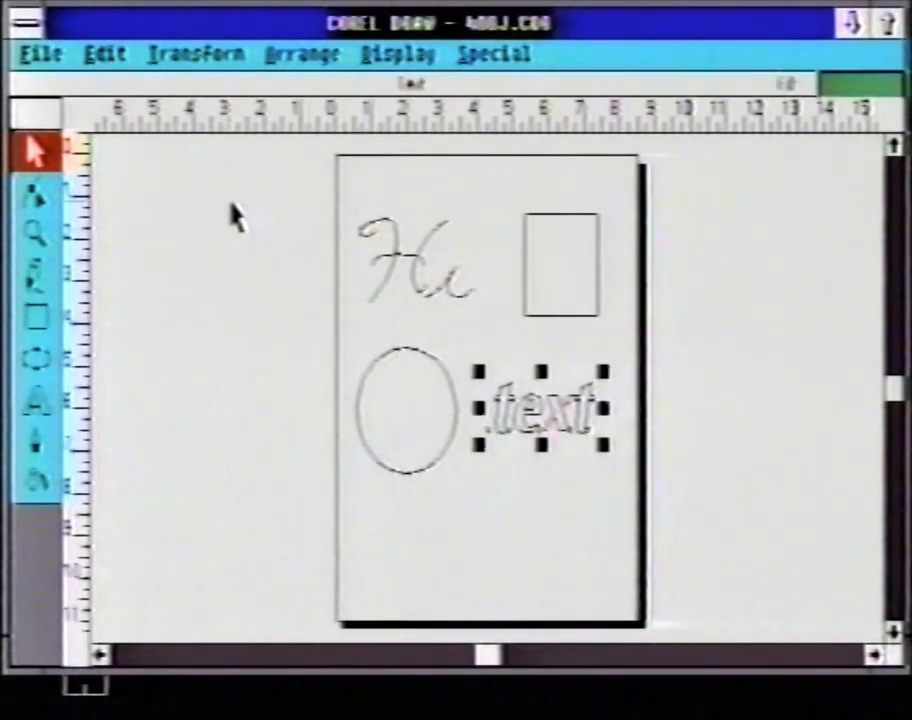
key(Tab)
key(Tab)
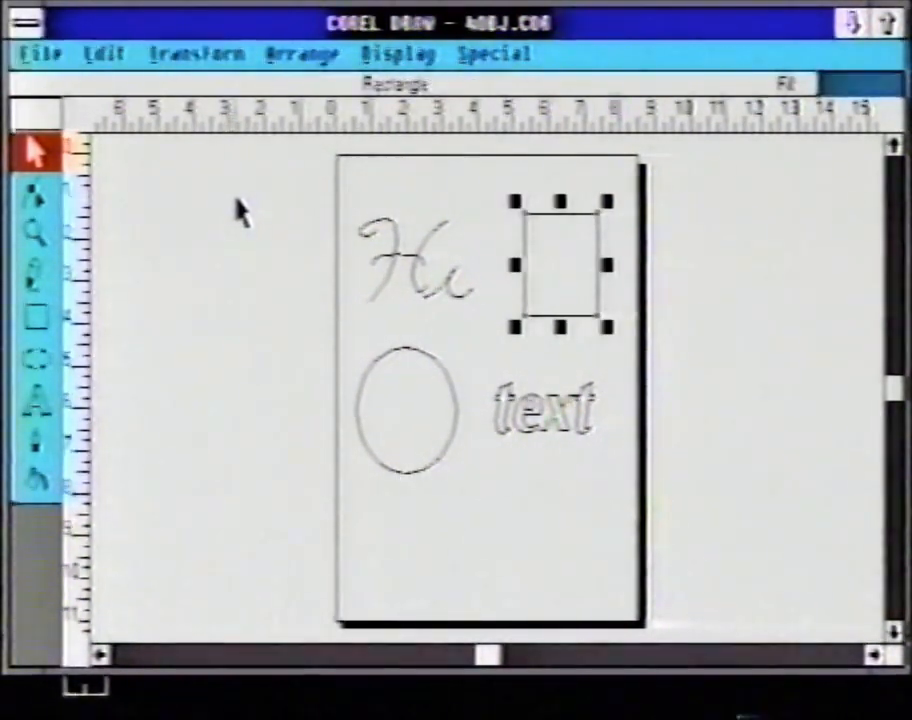
key(Tab)
key(Tab)
key(Tab)
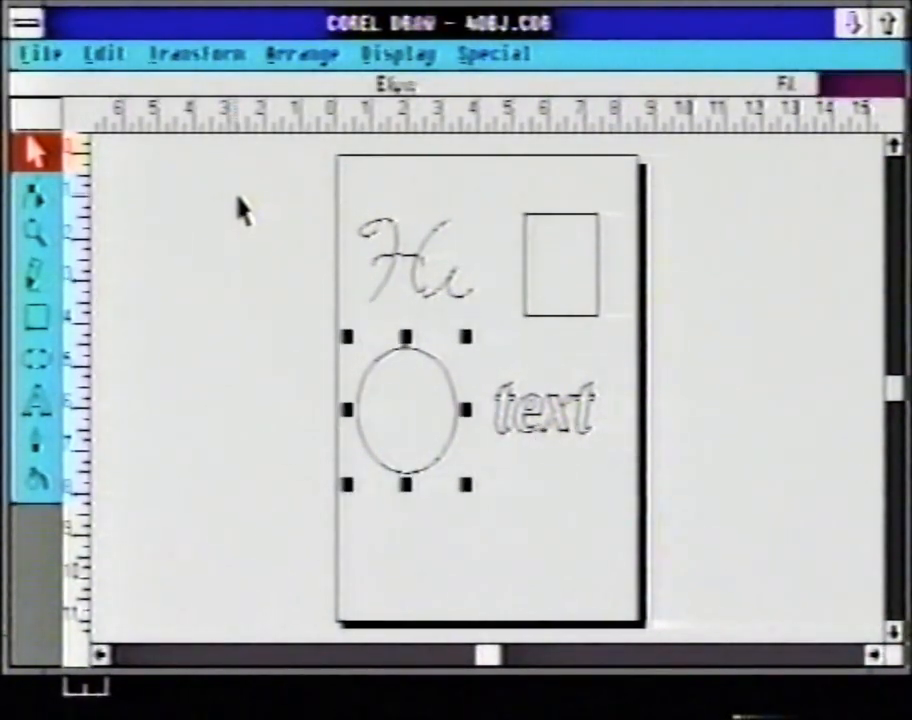
key(Tab)
key(Tab)
key(Tab)
key(Tab)
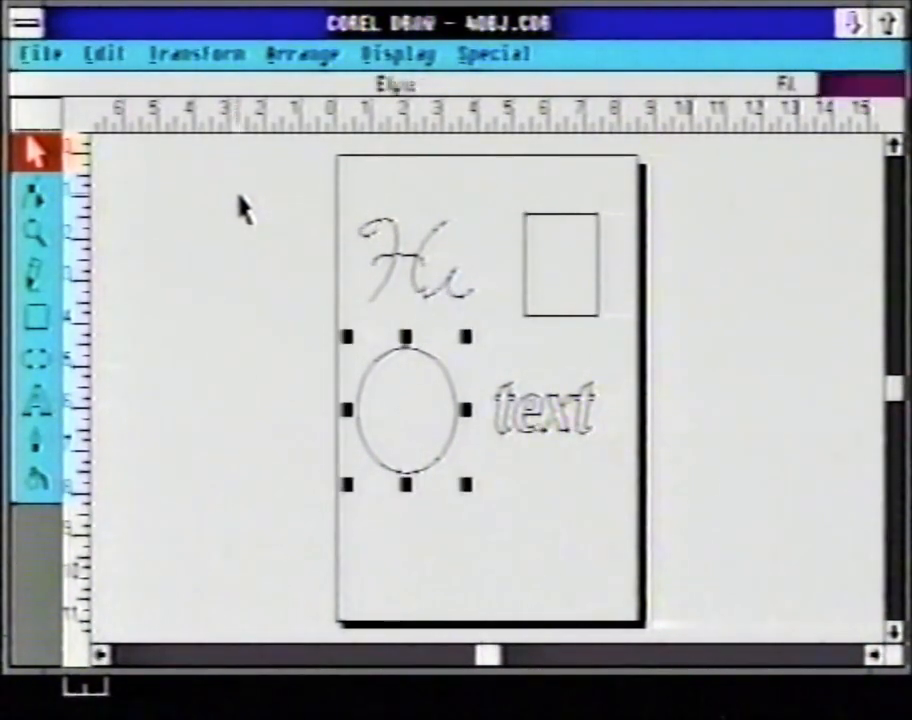
key(Tab)
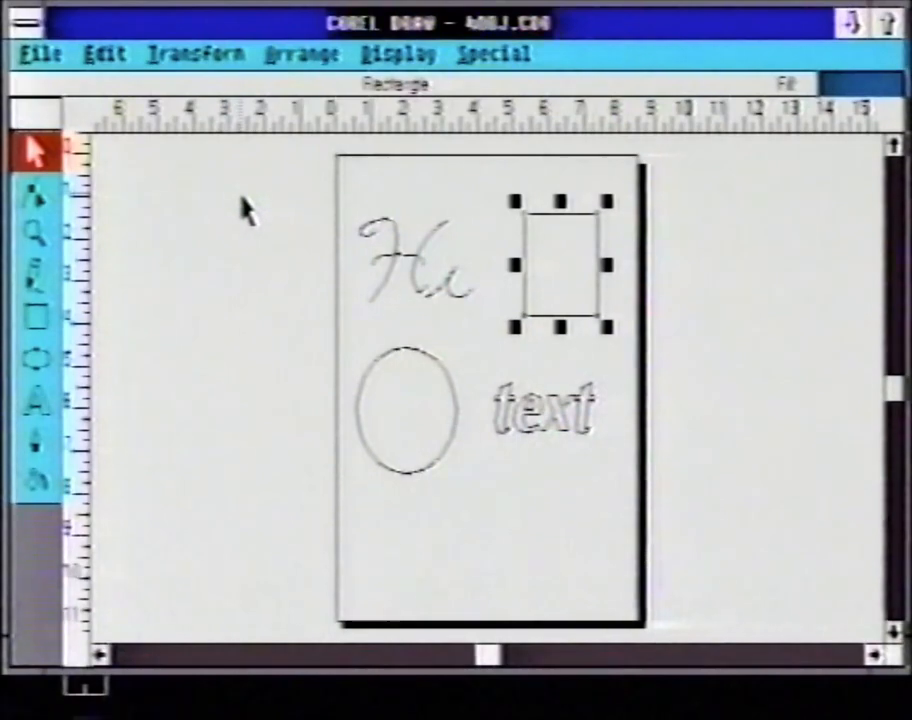
key(Tab)
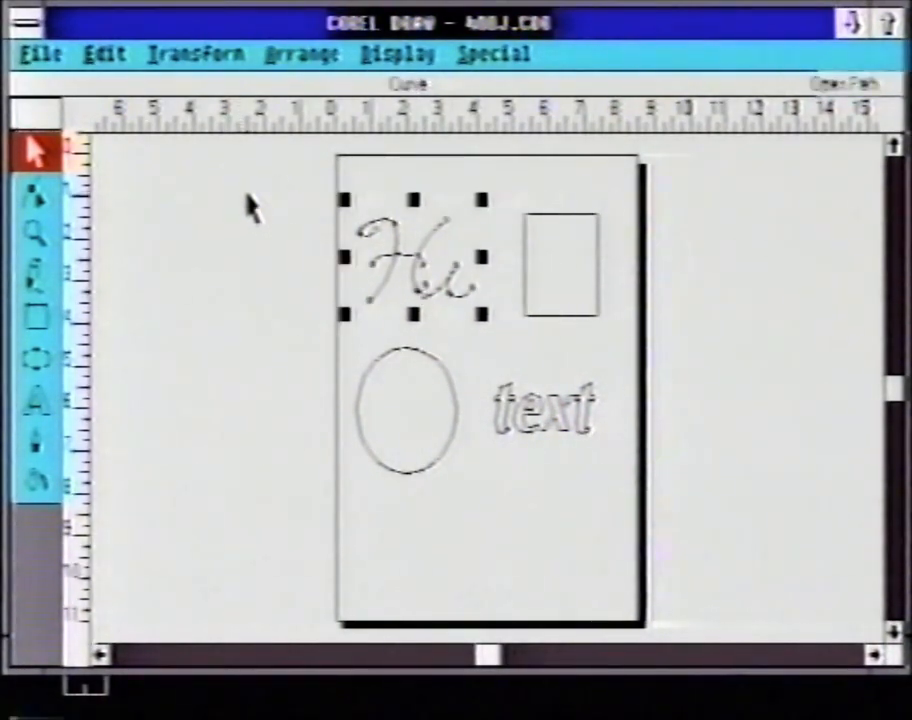
Step: Select all objects in the drawing at once and clear the selection
click(110, 55)
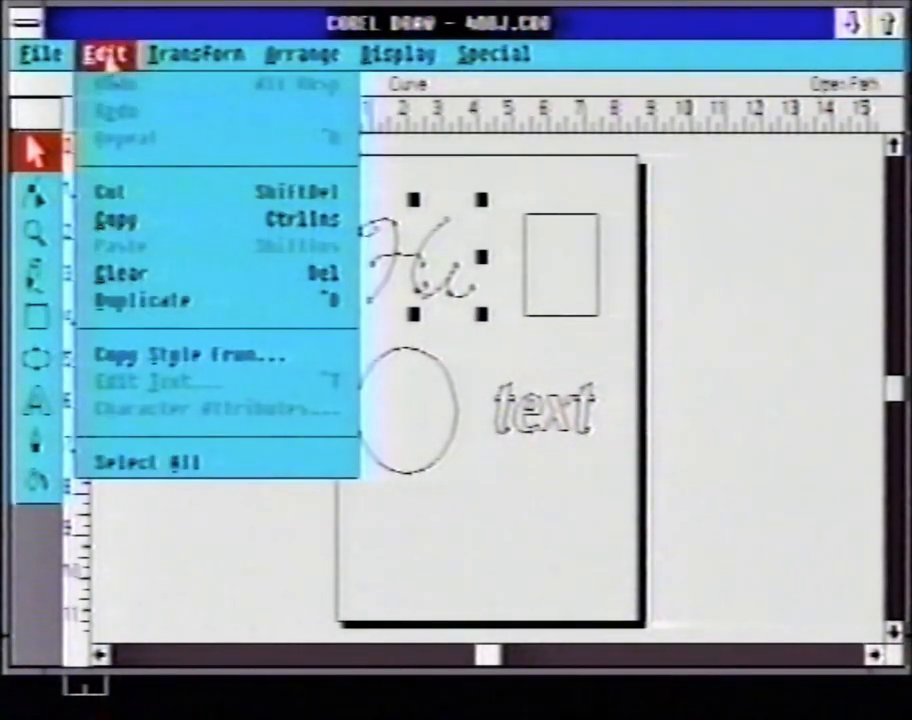
click(157, 466)
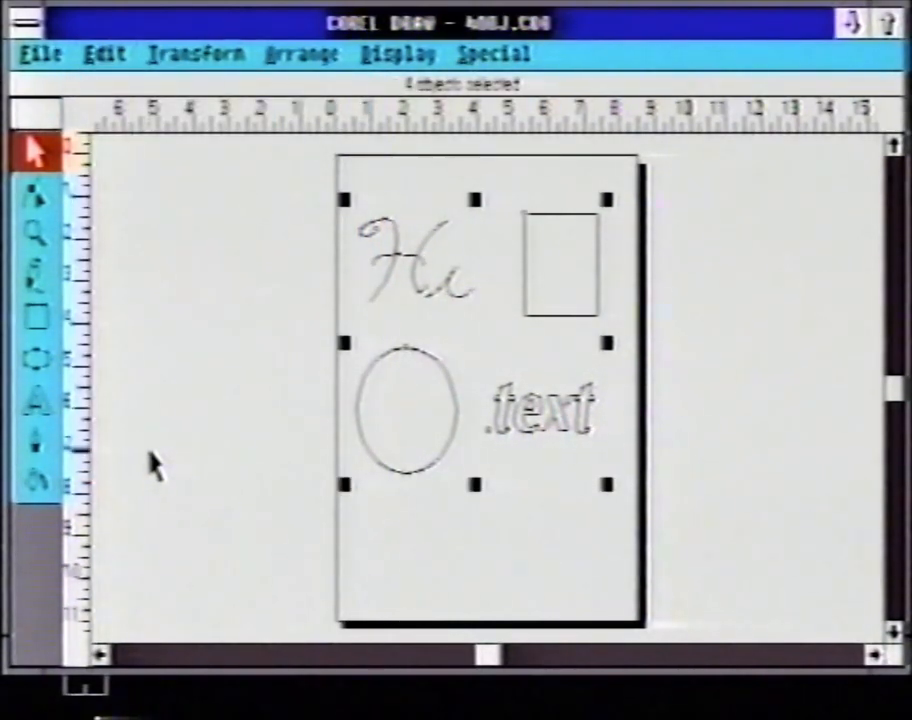
click(181, 451)
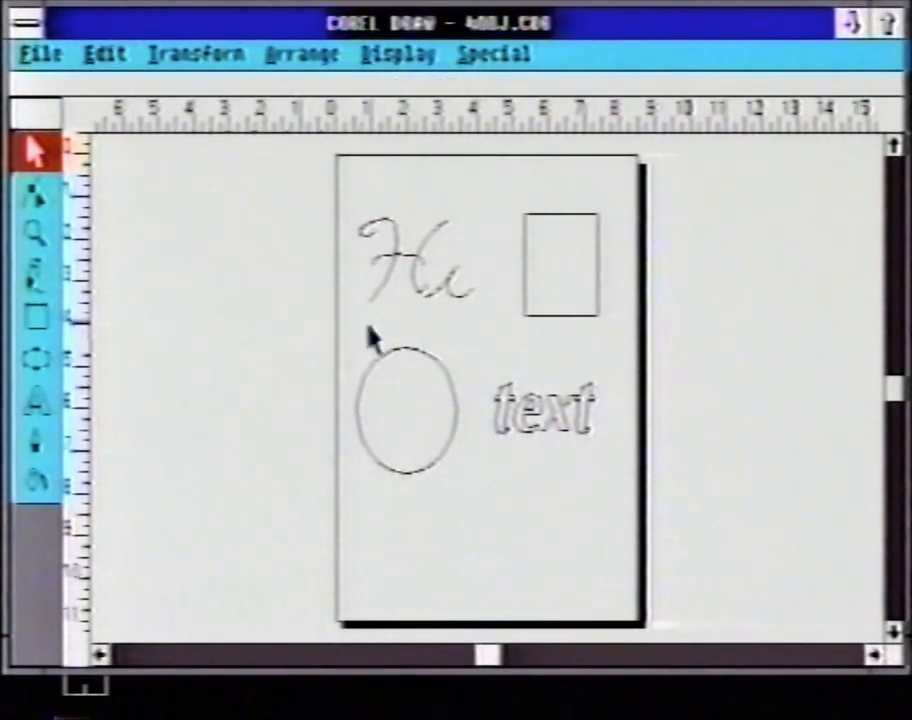
Step: Move the rectangle up and slightly right, toward the page's upper-right corner
click(562, 216)
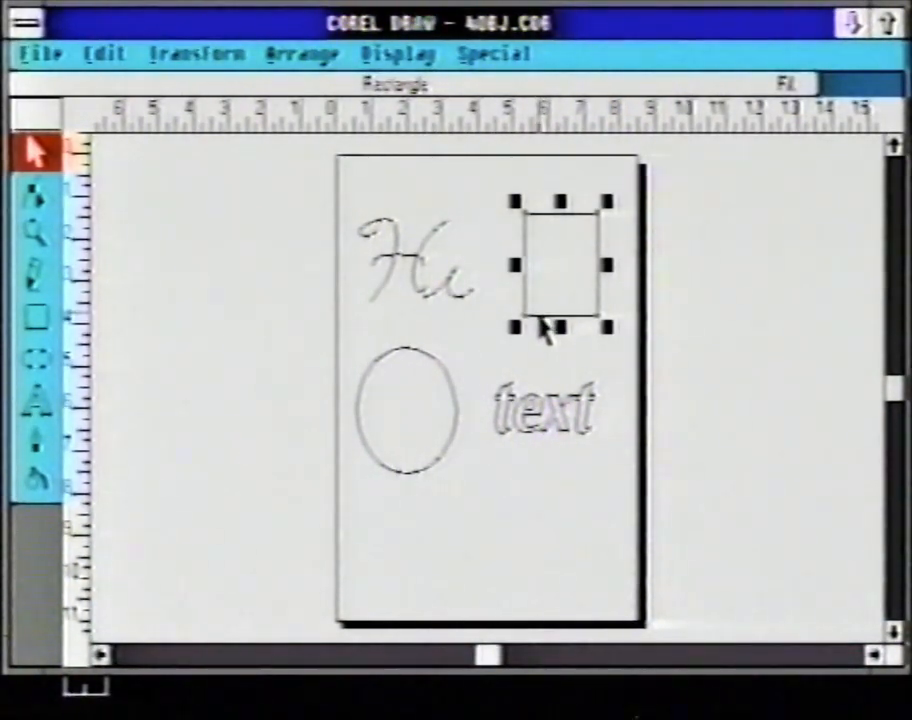
drag(543, 330, 568, 284)
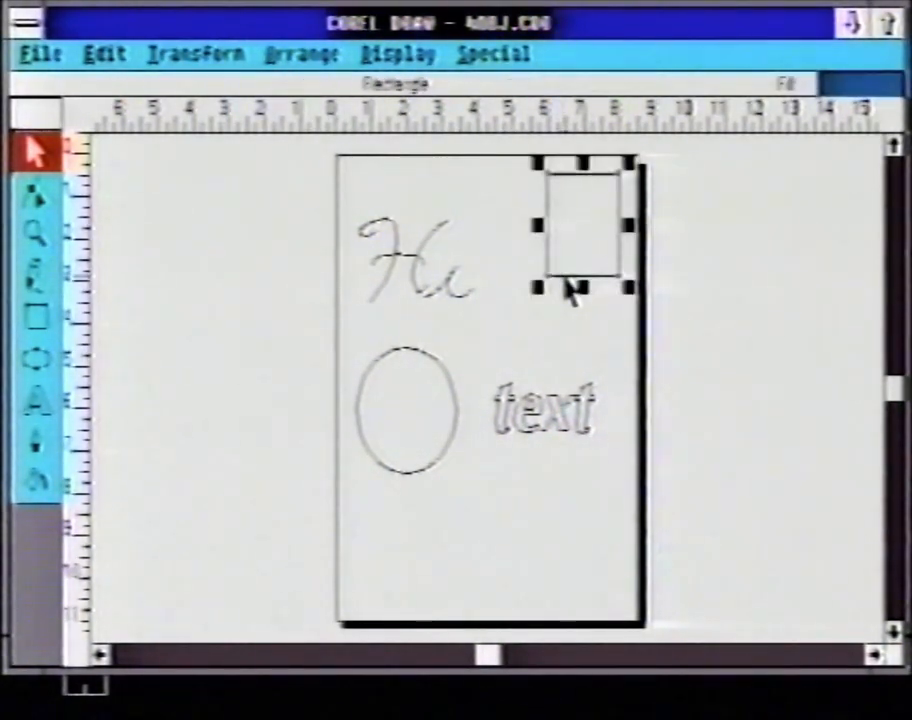
Step: Move the ellipse and handwritten curve down the page, and reposition the text beside the ellipse at the page's lower right
drag(528, 410, 538, 370)
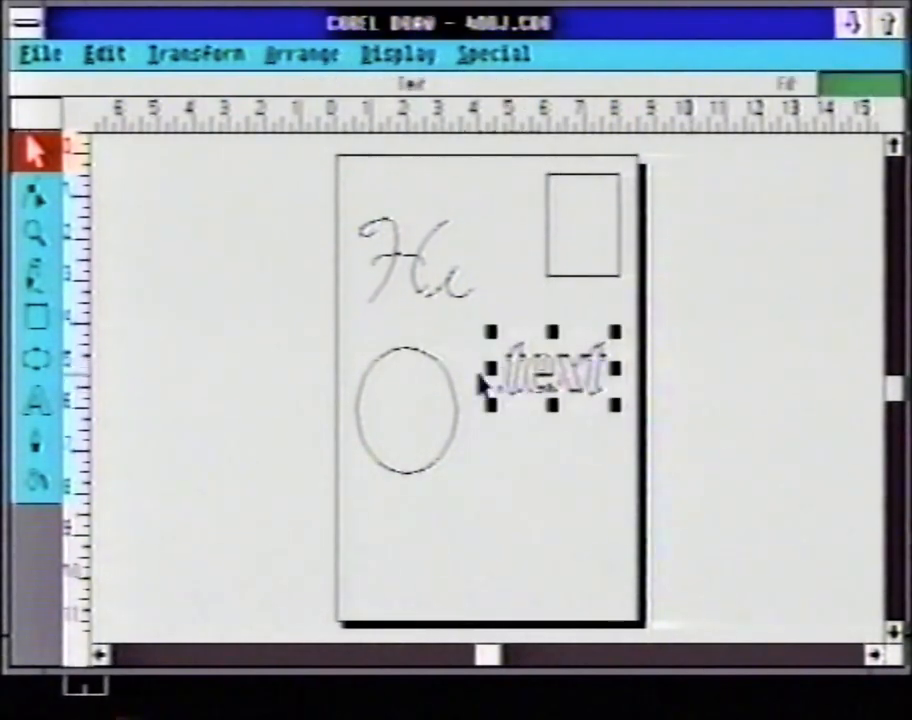
click(455, 415)
drag(455, 415, 451, 489)
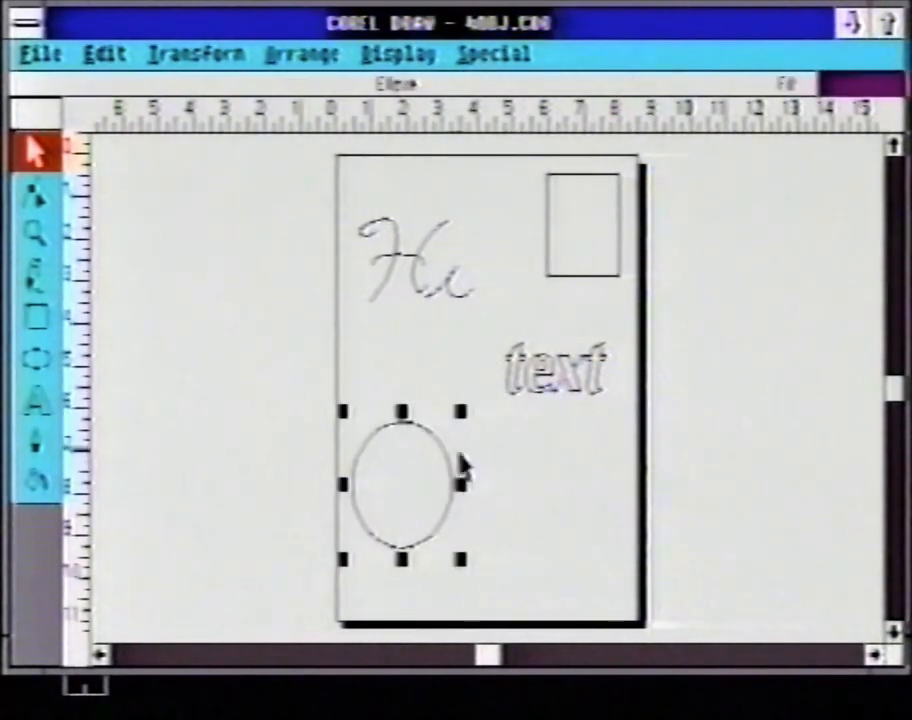
drag(445, 305, 434, 356)
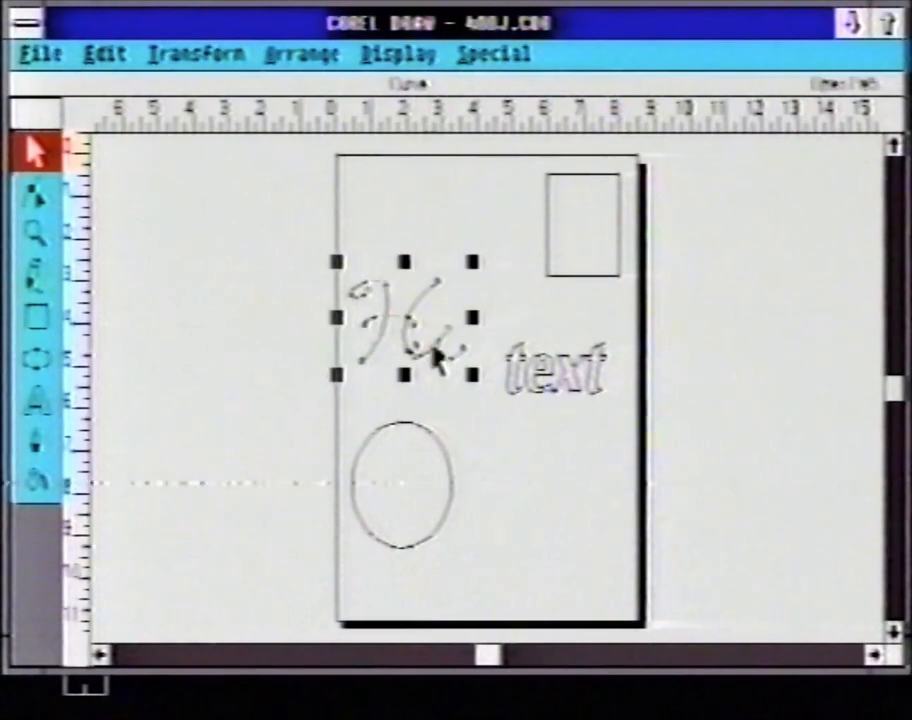
click(563, 277)
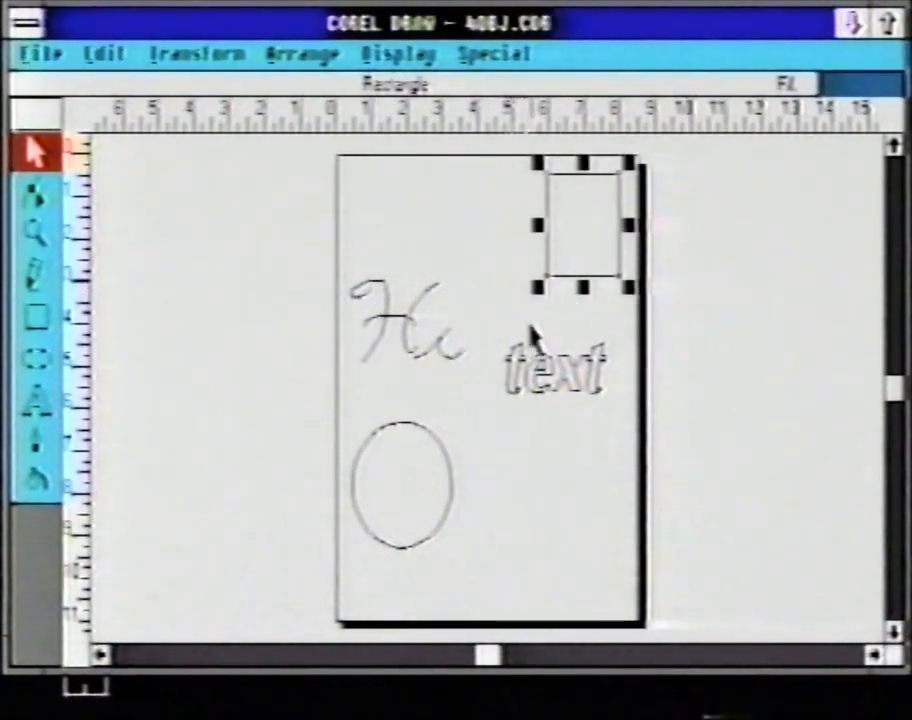
drag(540, 368, 523, 483)
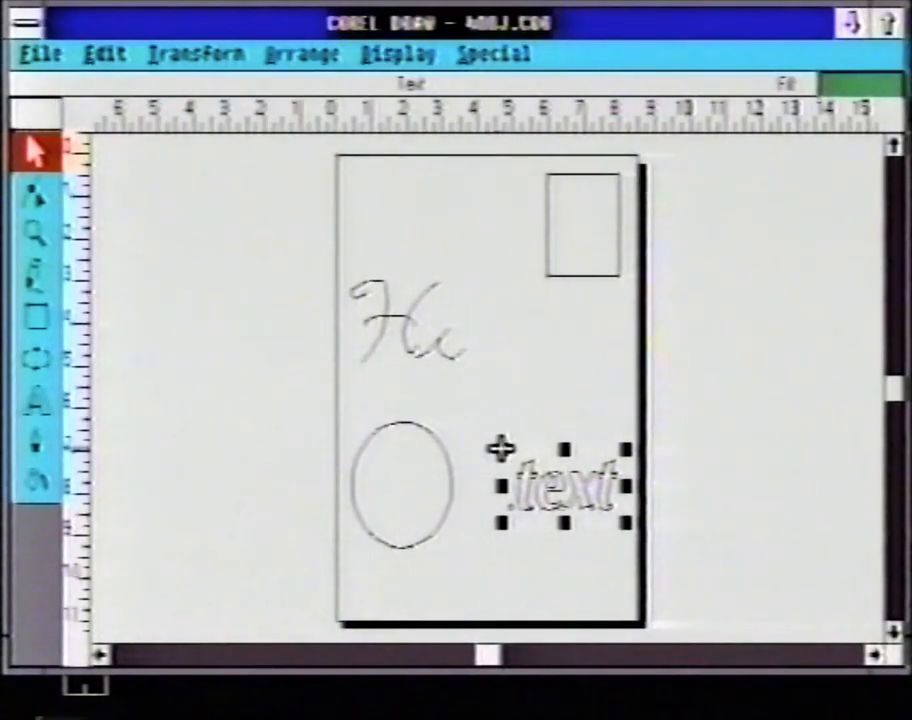
Step: Scale the text slightly from its upper-left corner, then stretch and compress it vertically and horizontally
mouse_move(499, 448)
mouse_down()
mouse_move(430, 393)
mouse_move(428, 408)
mouse_move(510, 452)
mouse_up()
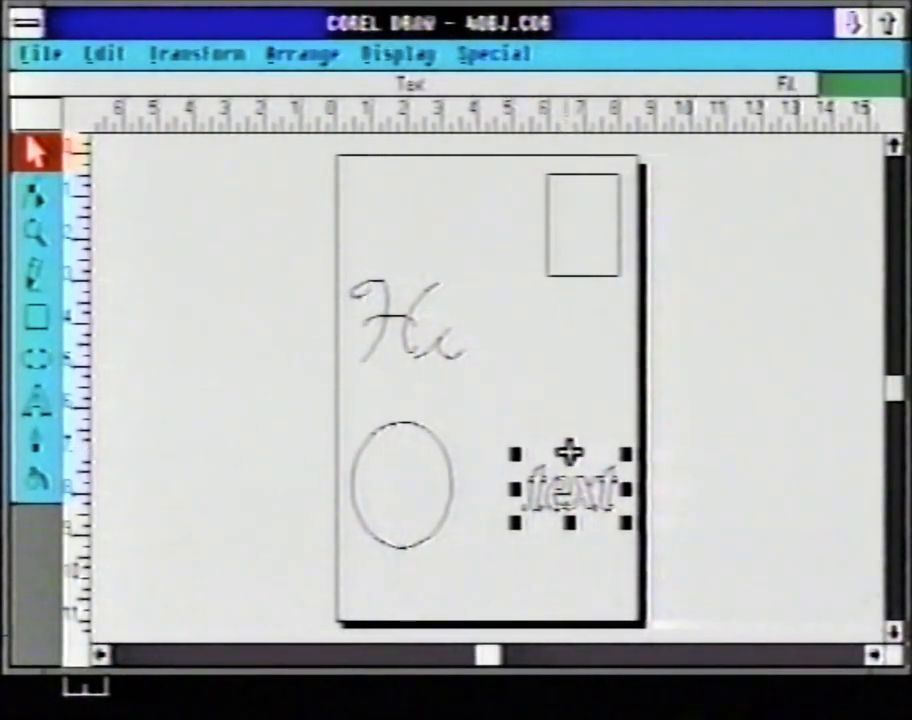
drag(568, 433, 572, 342)
drag(517, 425, 405, 430)
drag(515, 322, 520, 413)
drag(405, 464, 503, 461)
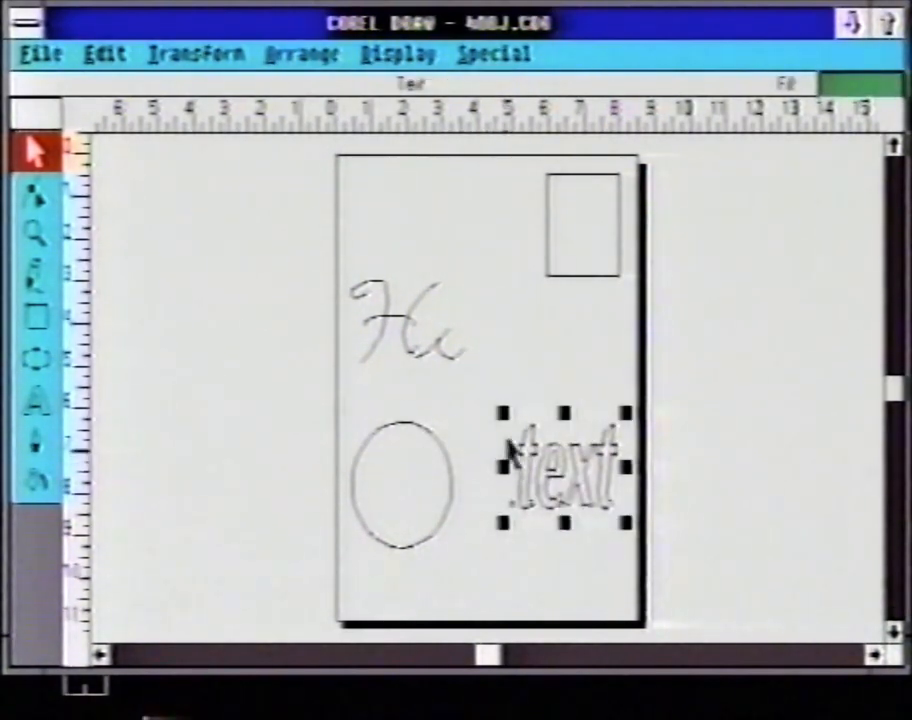
Step: Enlarge the text proportionally from its upper-left corner, then clear its transformations
drag(503, 413, 456, 400)
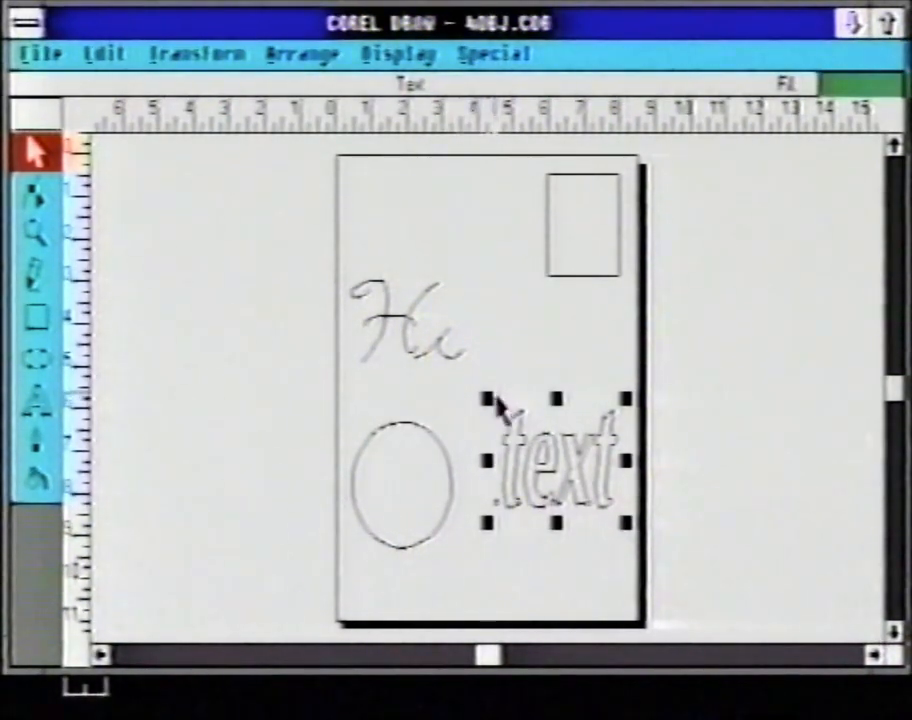
mouse_move(486, 398)
mouse_down()
mouse_move(360, 326)
mouse_move(263, 252)
mouse_move(185, 217)
mouse_move(346, 281)
mouse_move(476, 366)
mouse_move(500, 399)
mouse_move(224, 263)
mouse_move(478, 362)
mouse_move(482, 383)
mouse_up()
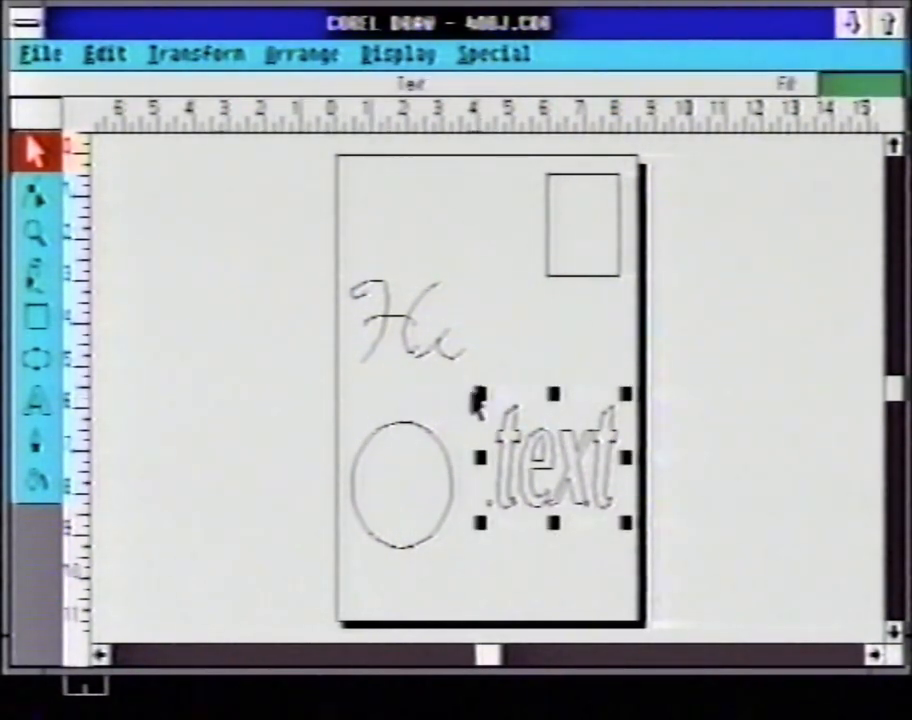
click(195, 55)
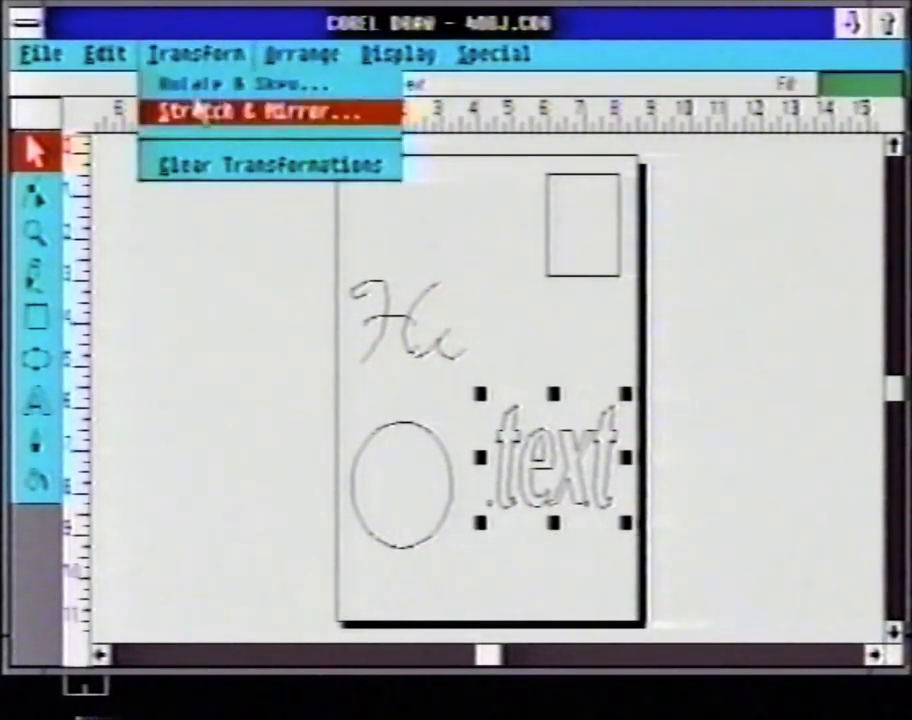
click(210, 166)
Step: Stretch the text upward and left beyond the page's edge, then shrink its width and height to fit beside the ellipse
mouse_move(502, 449)
mouse_down()
mouse_move(464, 430)
mouse_move(256, 380)
mouse_move(154, 330)
mouse_move(133, 280)
mouse_move(344, 356)
mouse_move(487, 447)
mouse_up()
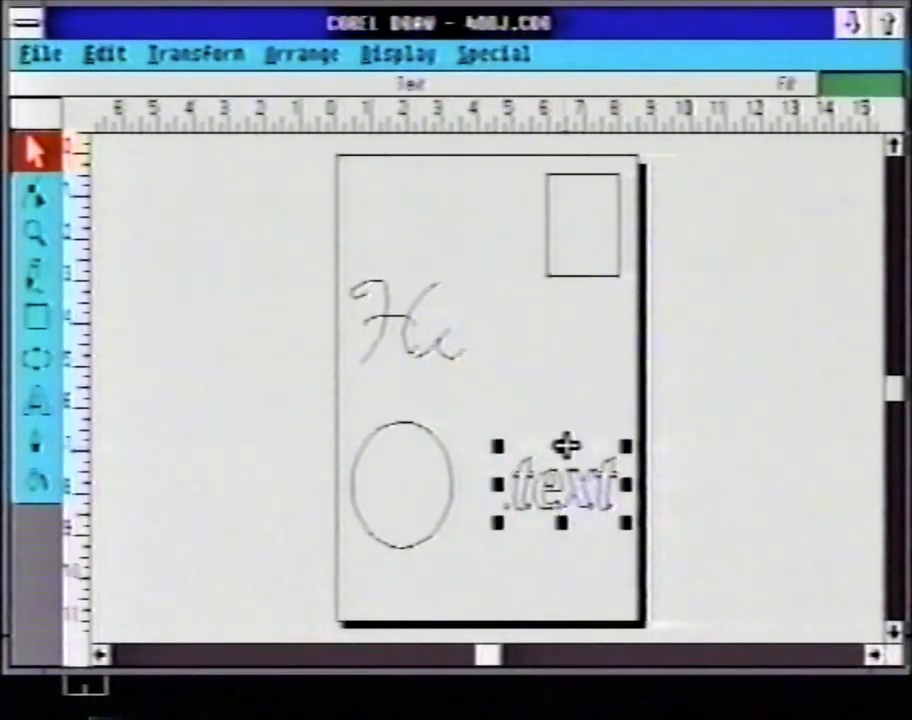
drag(566, 446, 550, 265)
drag(498, 386, 187, 430)
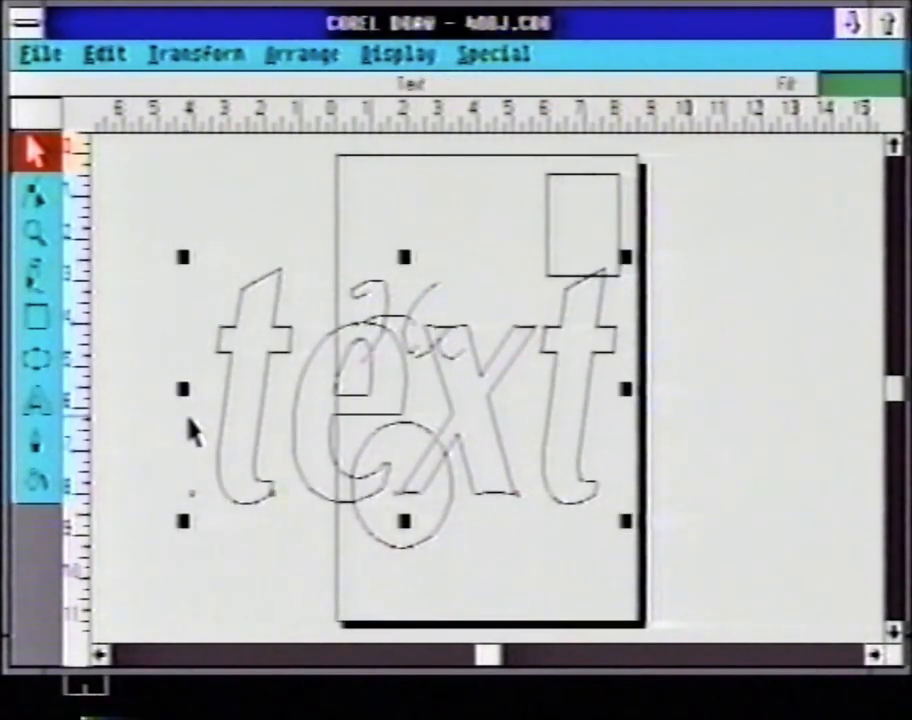
drag(184, 393, 487, 385)
drag(552, 259, 550, 404)
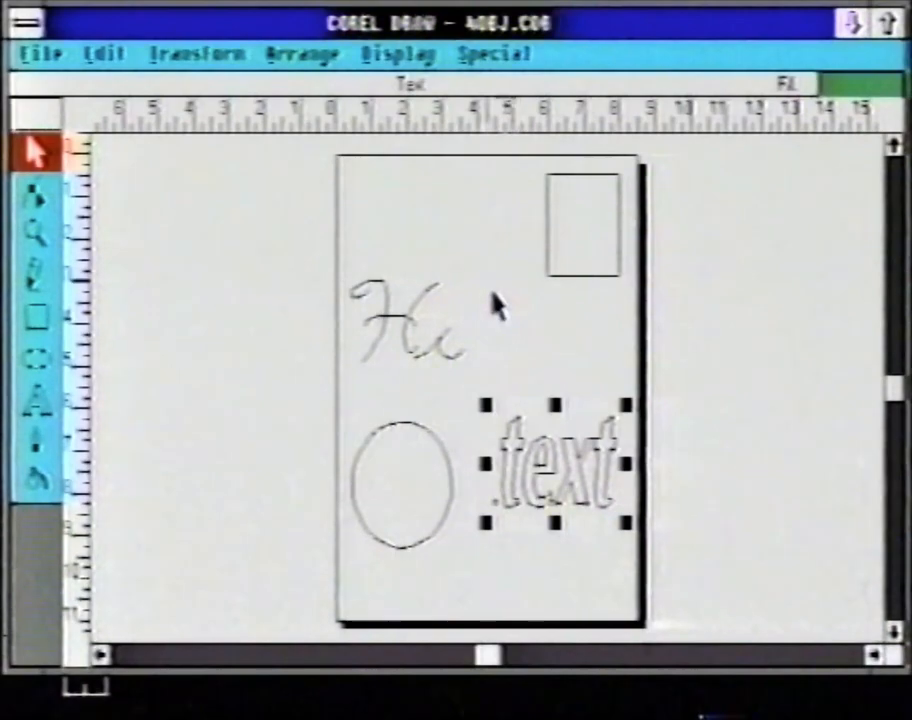
Step: Move the rectangle down and left, and rotate it clockwise into a tilted position
click(563, 278)
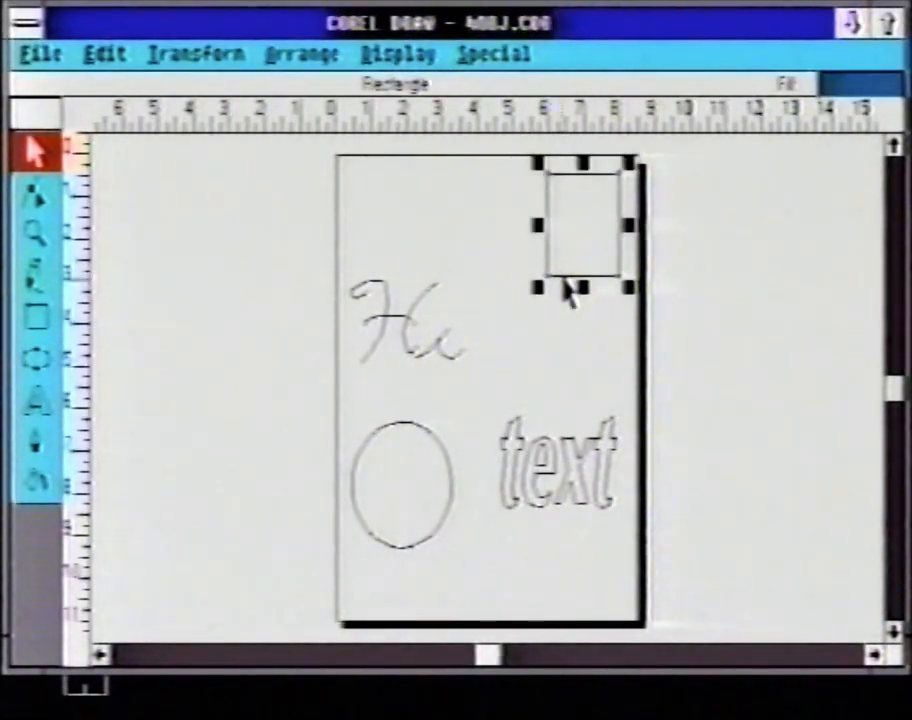
click(566, 287)
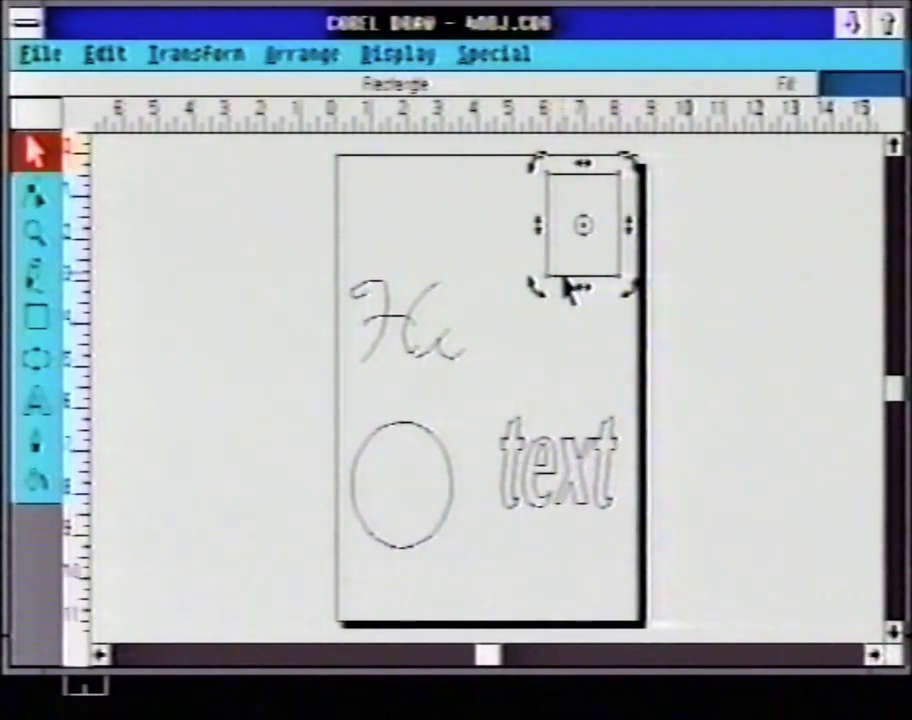
drag(566, 287, 532, 336)
click(531, 335)
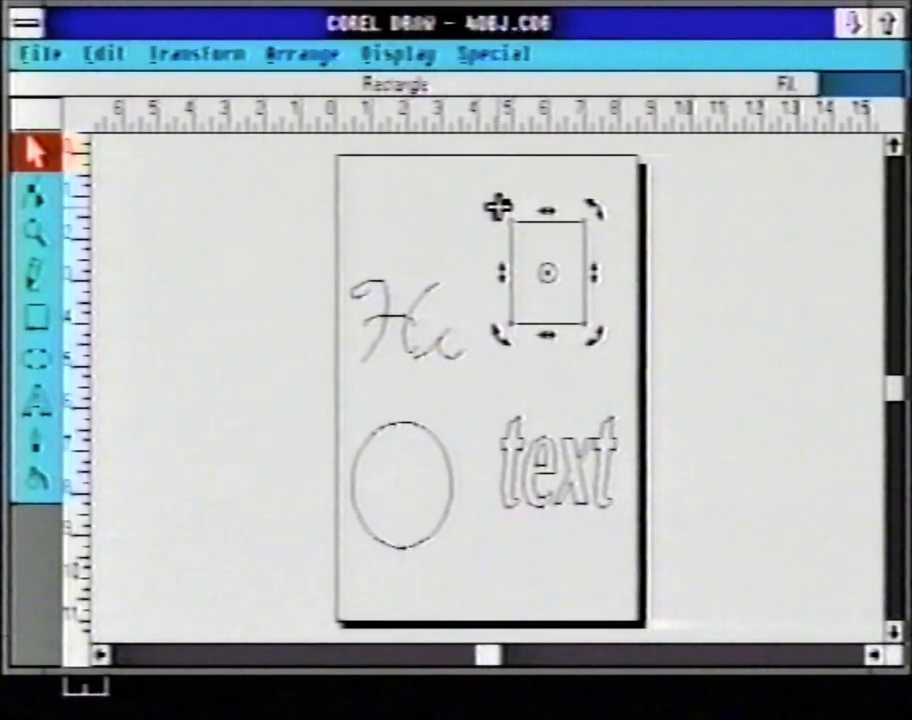
drag(497, 207, 620, 268)
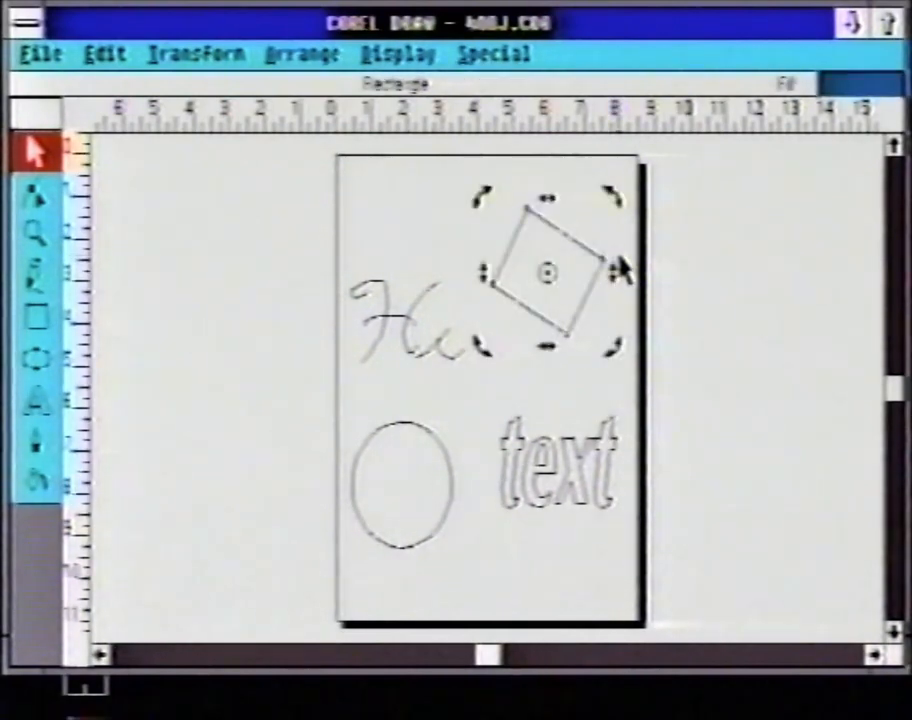
Step: Rotate the text clockwise to nearly vertical, then rotate it back until it tilts slightly upward to the right
click(515, 432)
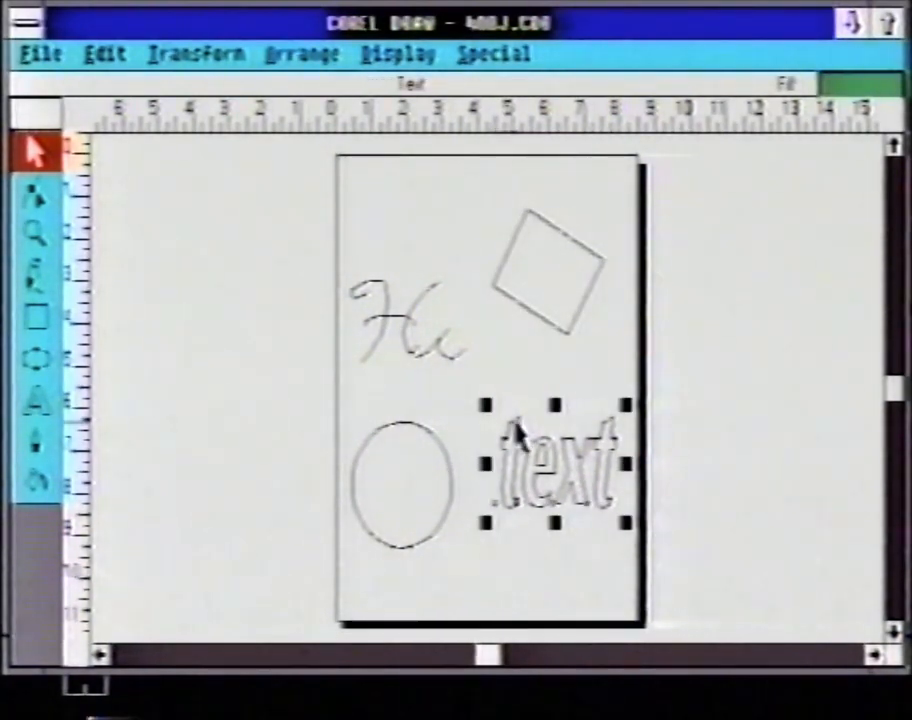
click(517, 432)
drag(480, 402, 710, 418)
drag(615, 380, 615, 362)
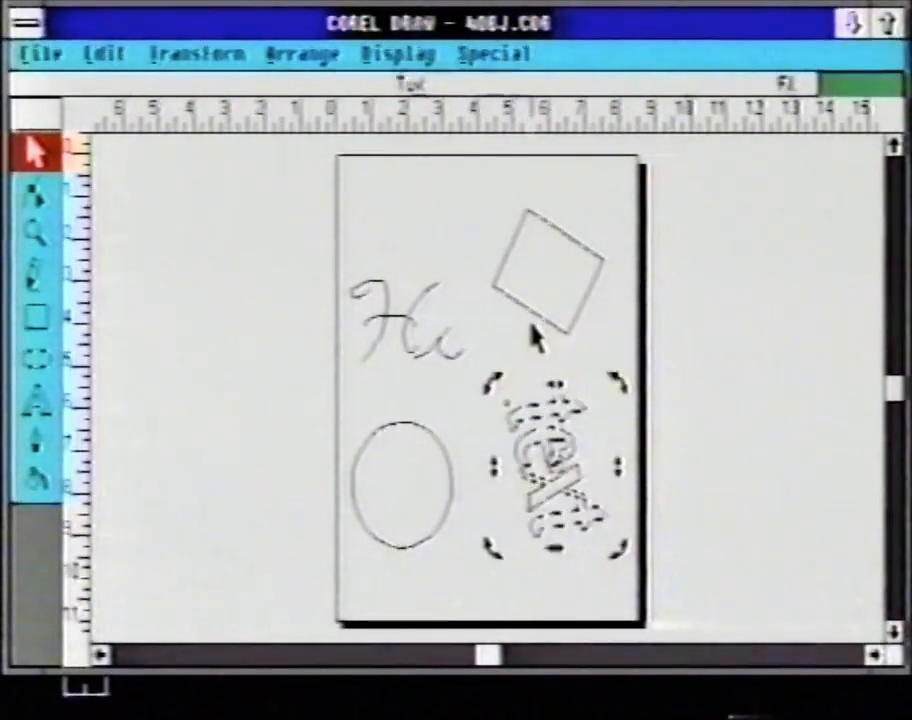
click(487, 390)
double_click(525, 422)
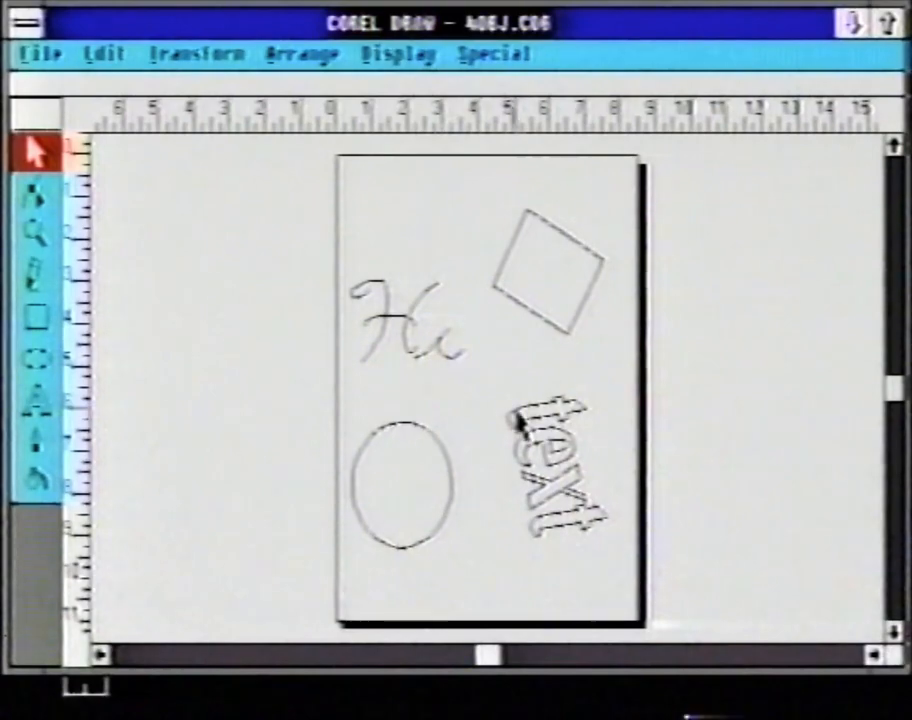
drag(492, 388, 470, 470)
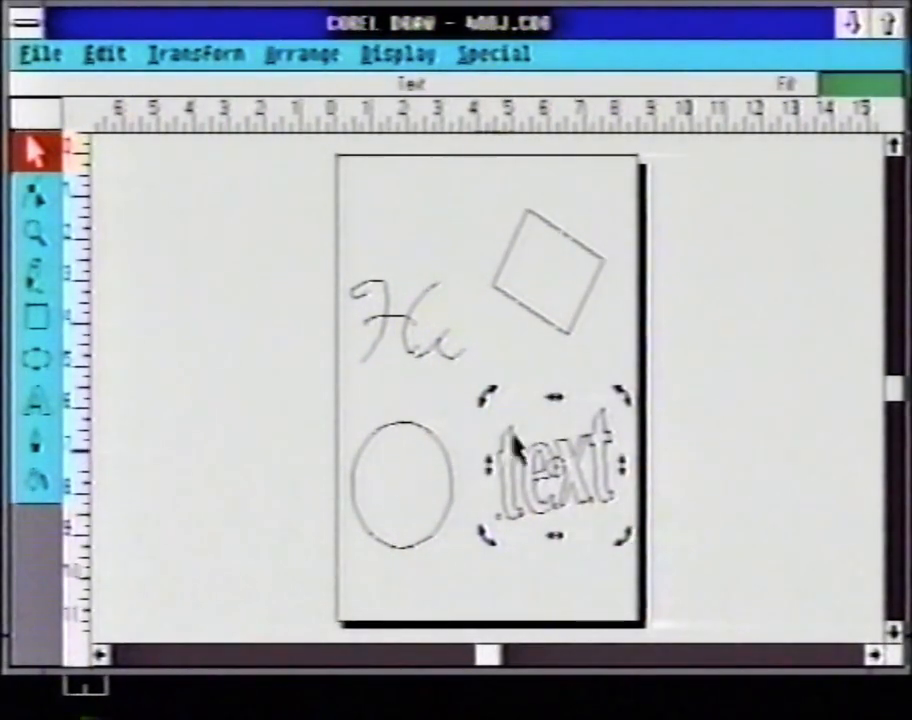
Step: Skew the text horizontally far to the right, then skew it back to its former shape
drag(555, 397, 737, 403)
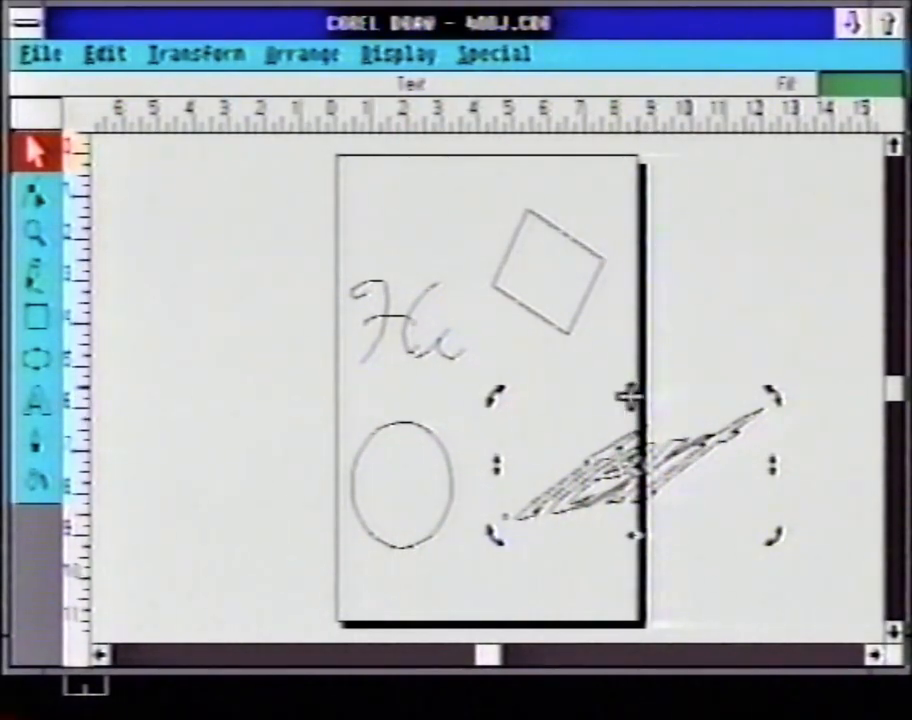
drag(630, 397, 501, 412)
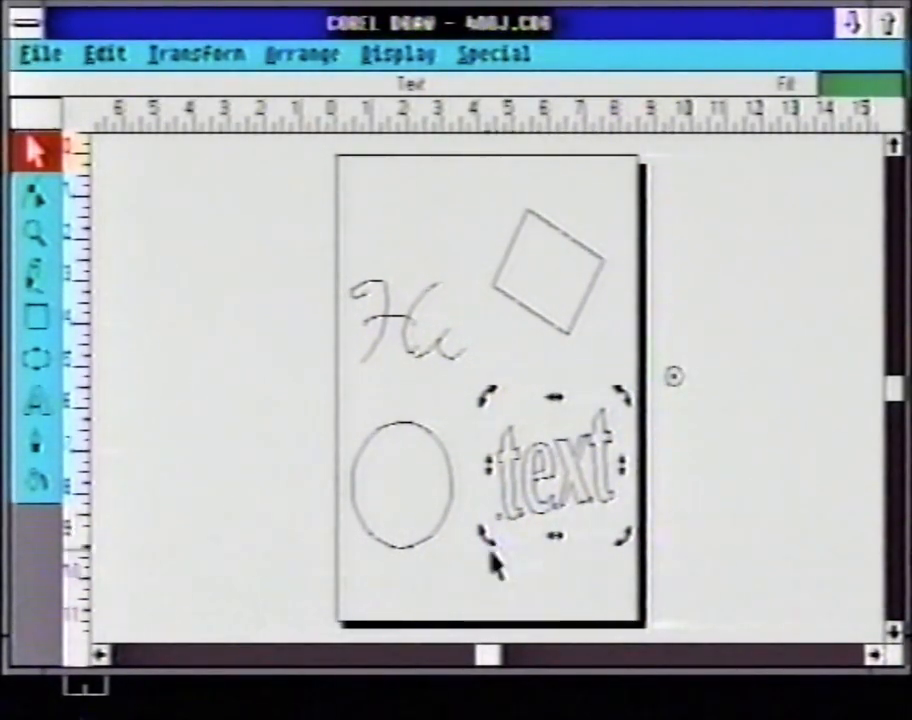
Step: Rotate the text about an off-center pivot, moving its center of rotation to a point above the handwritten curve
drag(489, 538, 548, 487)
drag(674, 376, 610, 420)
mouse_move(559, 466)
mouse_down()
mouse_move(381, 254)
mouse_move(399, 235)
mouse_up()
drag(628, 385, 562, 412)
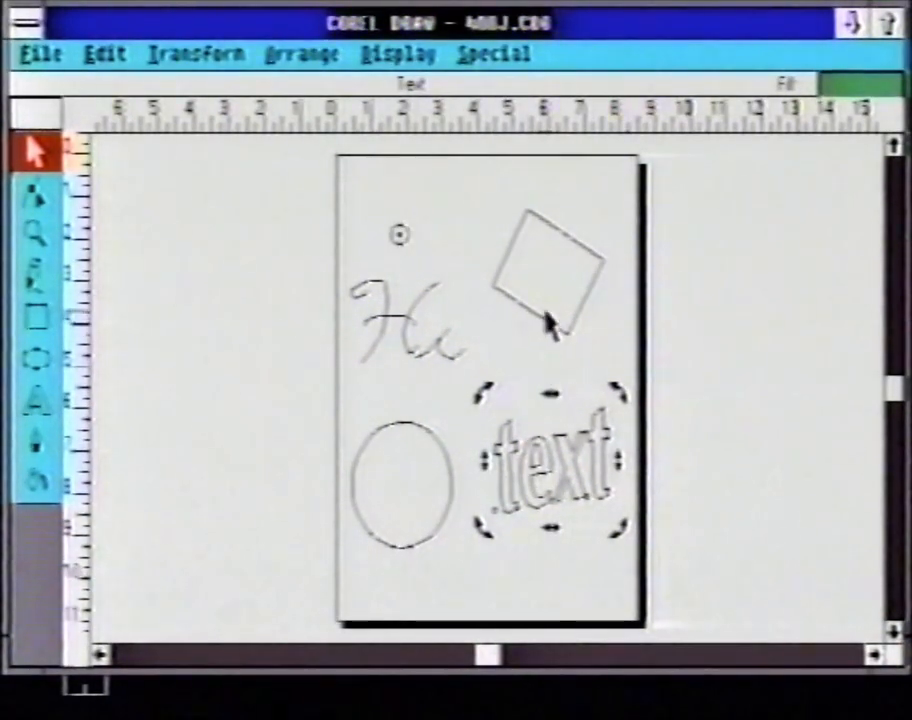
Step: Move the tilted rectangle slightly down and right
click(553, 337)
drag(550, 326, 566, 361)
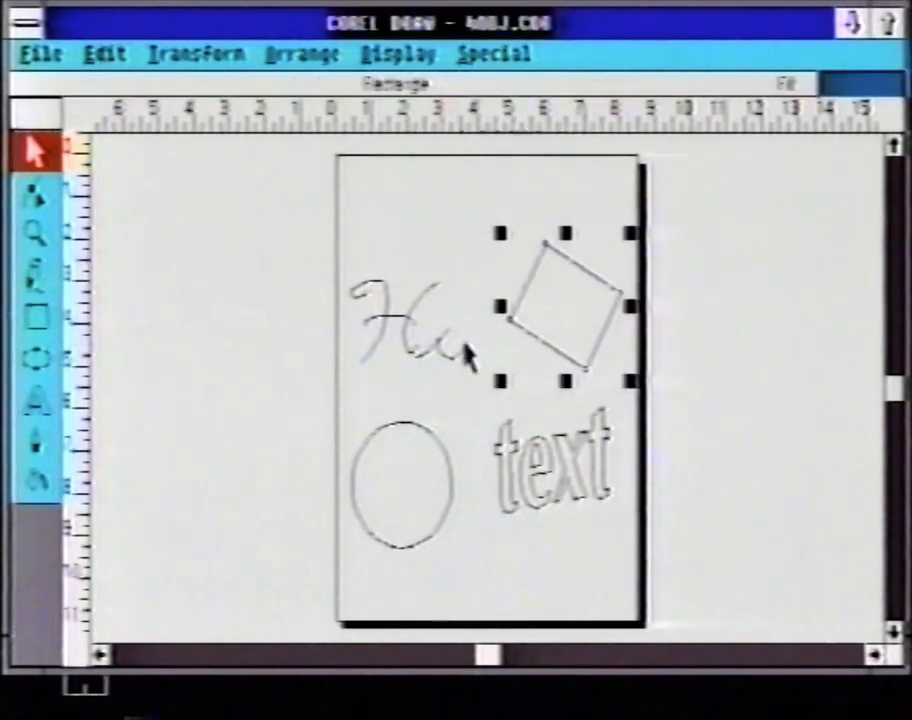
Step: Enlarge the handwritten curve from its upper-left corner, then enlarge it from its lower-right corner while leaving a copy of the original
click(387, 309)
click(367, 294)
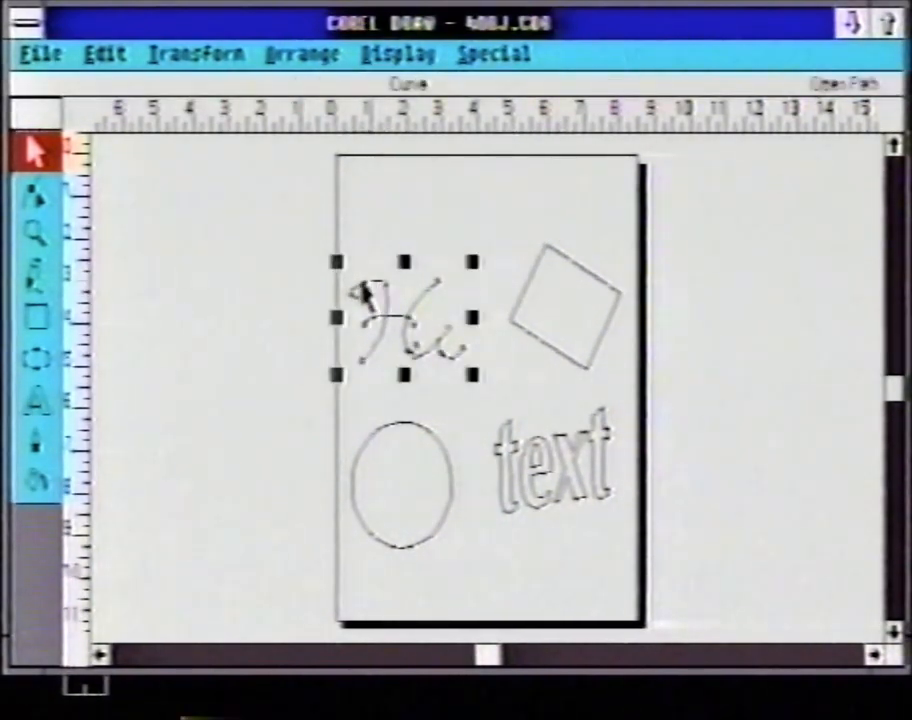
drag(337, 262, 283, 230)
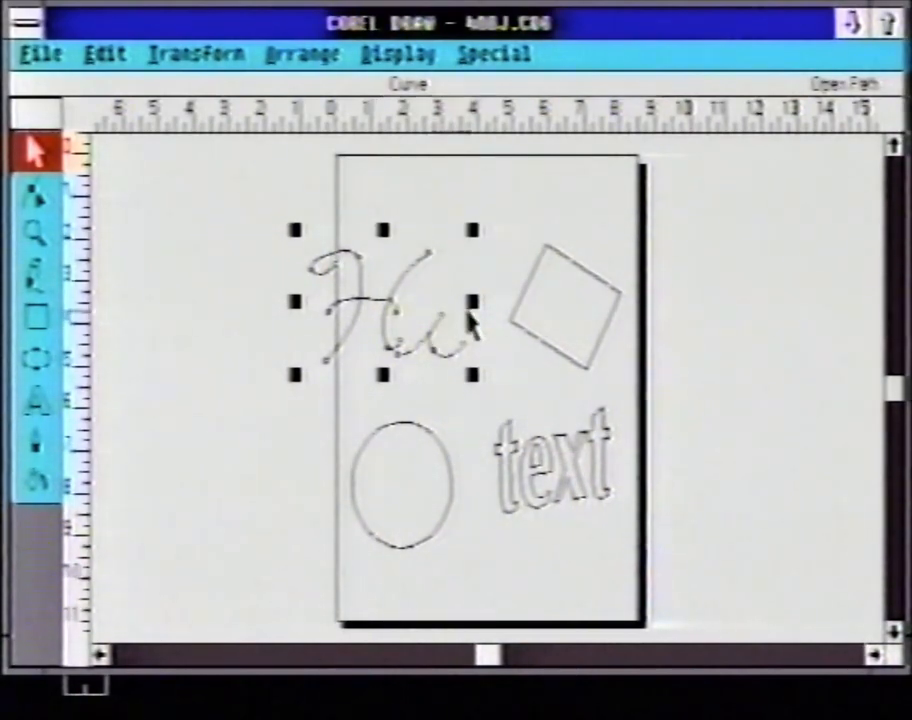
drag(476, 374, 511, 403)
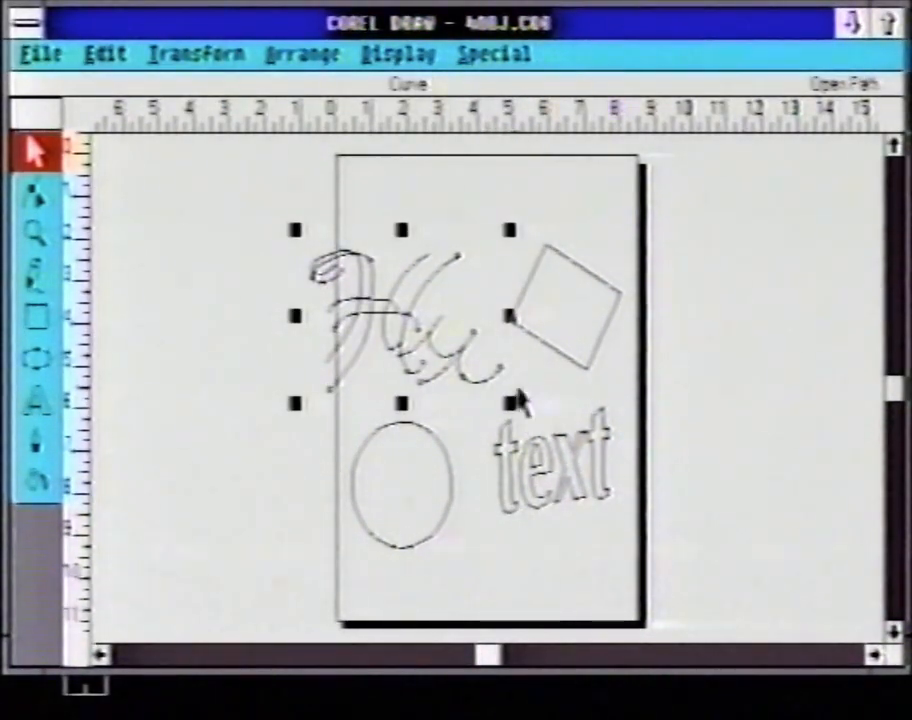
Step: Place a copy of the enlarged handwritten curve beyond the page's right edge and delete that copy
drag(442, 374, 774, 354)
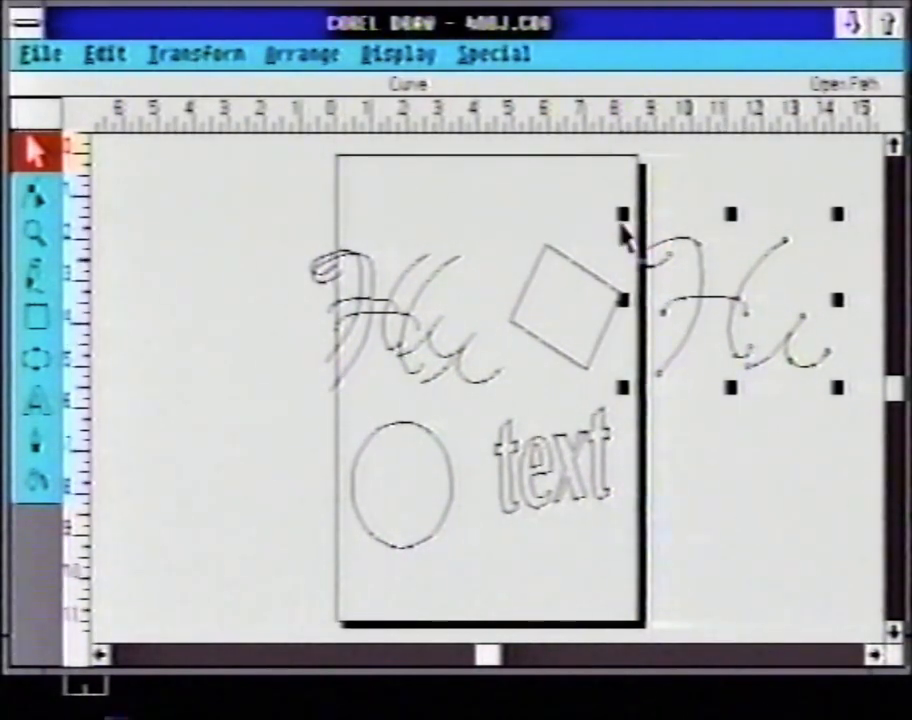
key(Delete)
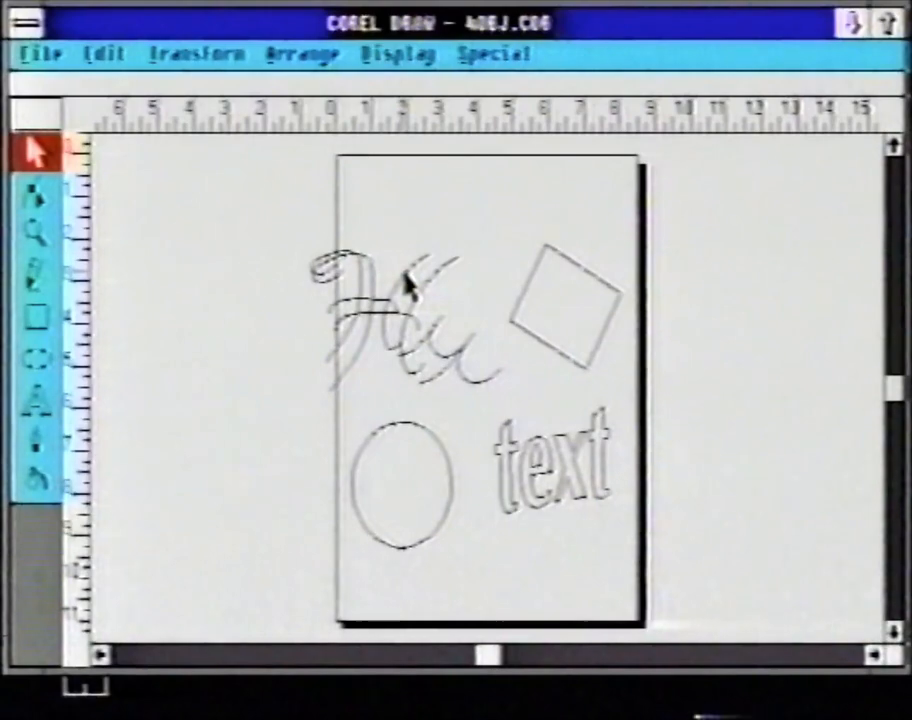
Step: Remove the smaller overlapping curve, and move the large handwritten curve up and then straight to the right
drag(418, 318, 444, 261)
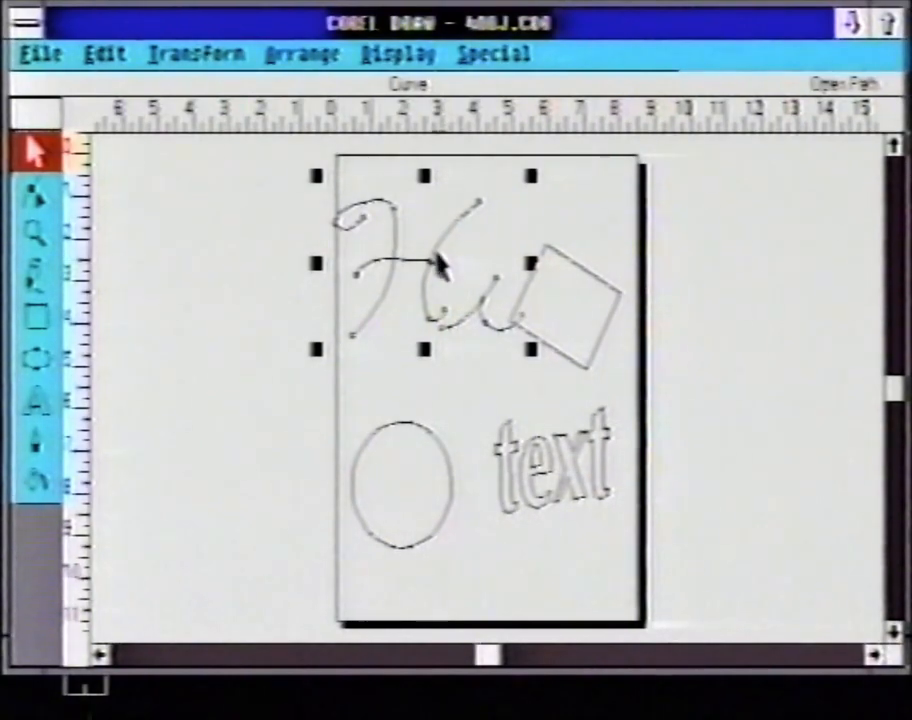
drag(440, 260, 503, 300)
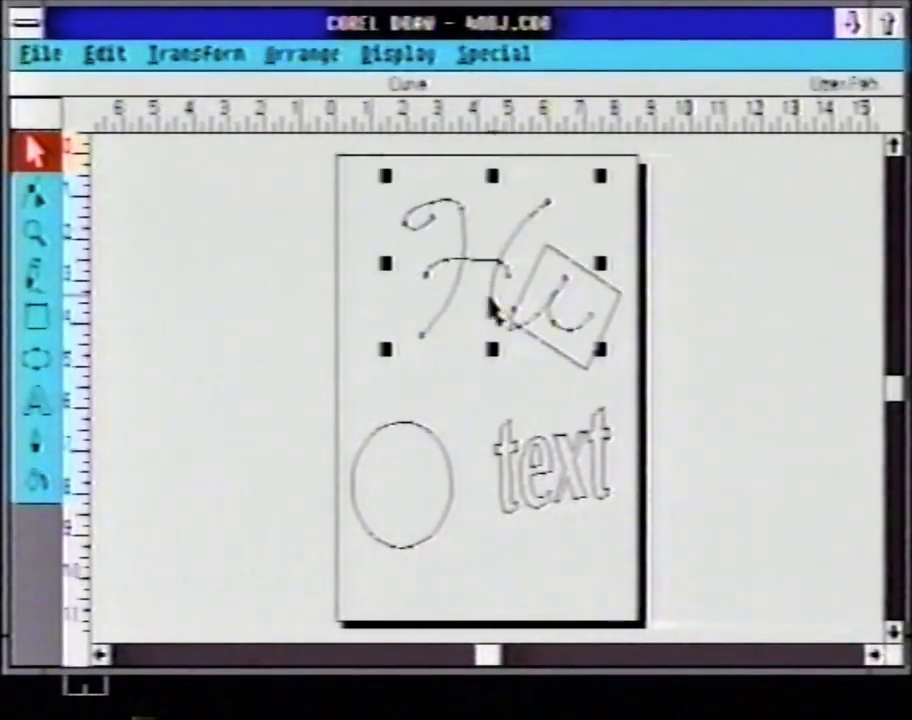
Step: Move the large handwritten curve back toward the page's left edge, snapping it to the grid
click(395, 55)
click(238, 220)
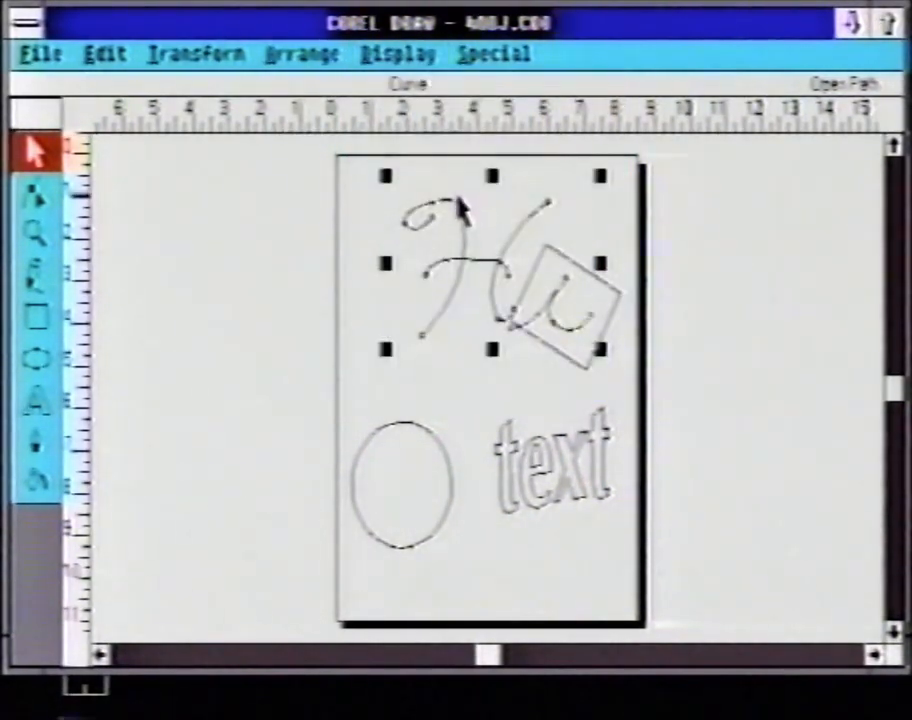
drag(452, 212, 407, 209)
Step: Turn off Snap To Grid and move the handwritten curve slightly left and up to the page's left edge
click(392, 56)
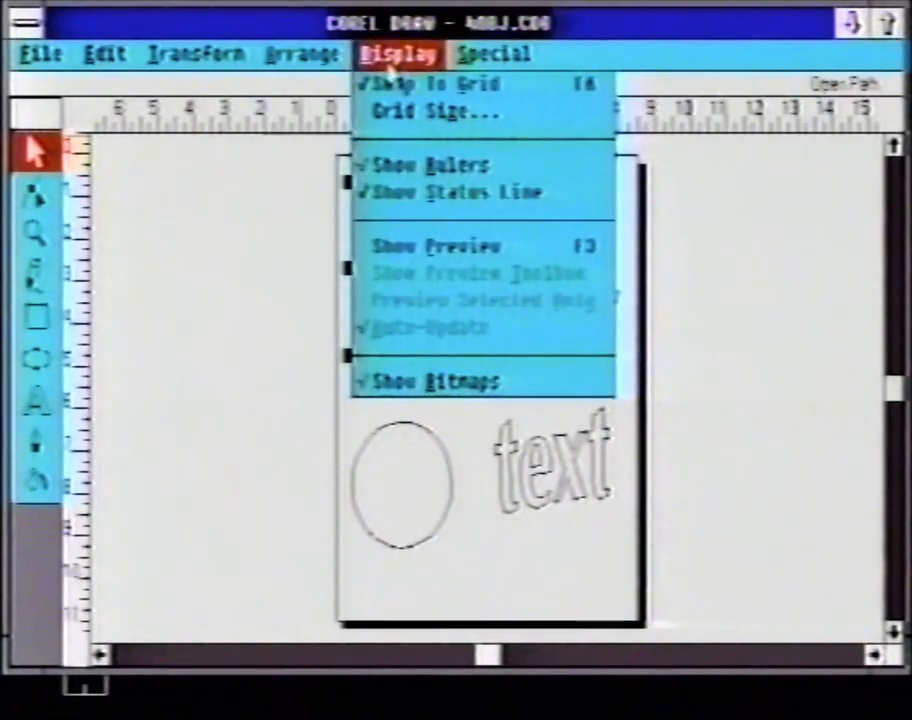
click(391, 80)
mouse_move(417, 214)
mouse_down()
mouse_move(399, 200)
mouse_move(370, 210)
mouse_move(405, 204)
mouse_move(393, 205)
mouse_move(391, 195)
mouse_move(404, 206)
mouse_up()
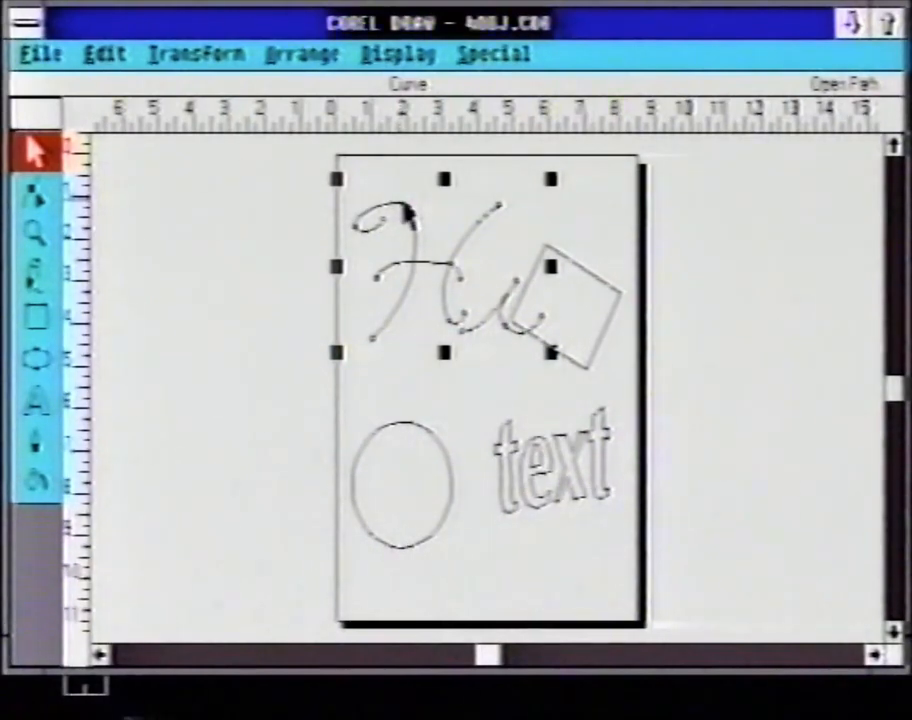
Step: Scale the large handwritten curve down slightly in proportion, keeping it at the page's left edge
drag(339, 348, 353, 341)
drag(508, 288, 491, 291)
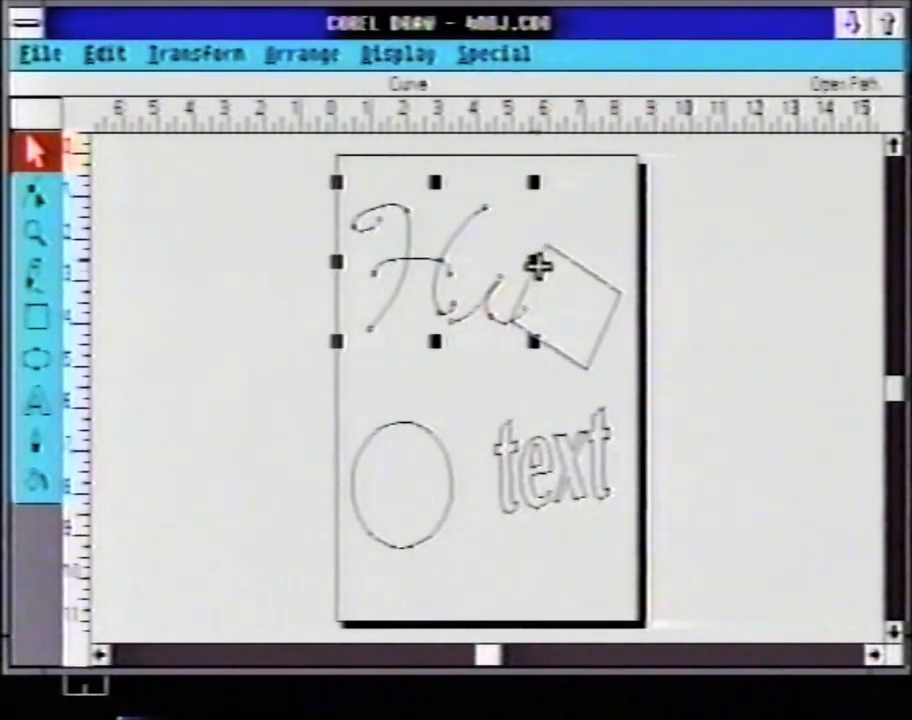
Step: Scale the text slightly smaller, up to about three times its size, and back to about its original size
click(510, 432)
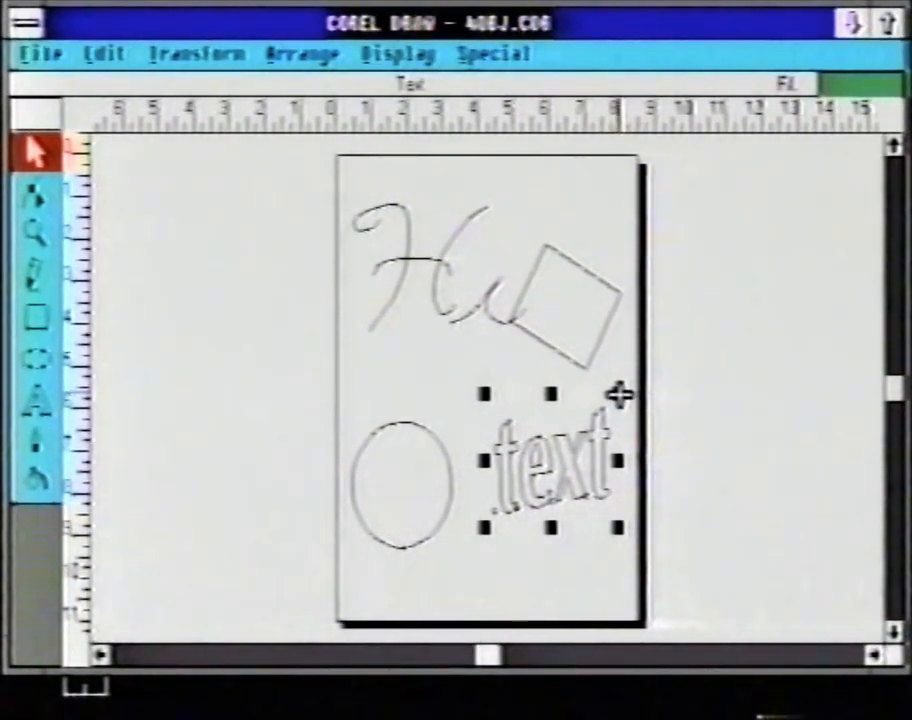
mouse_move(620, 396)
mouse_down()
mouse_move(798, 220)
mouse_move(724, 292)
mouse_move(623, 419)
mouse_up()
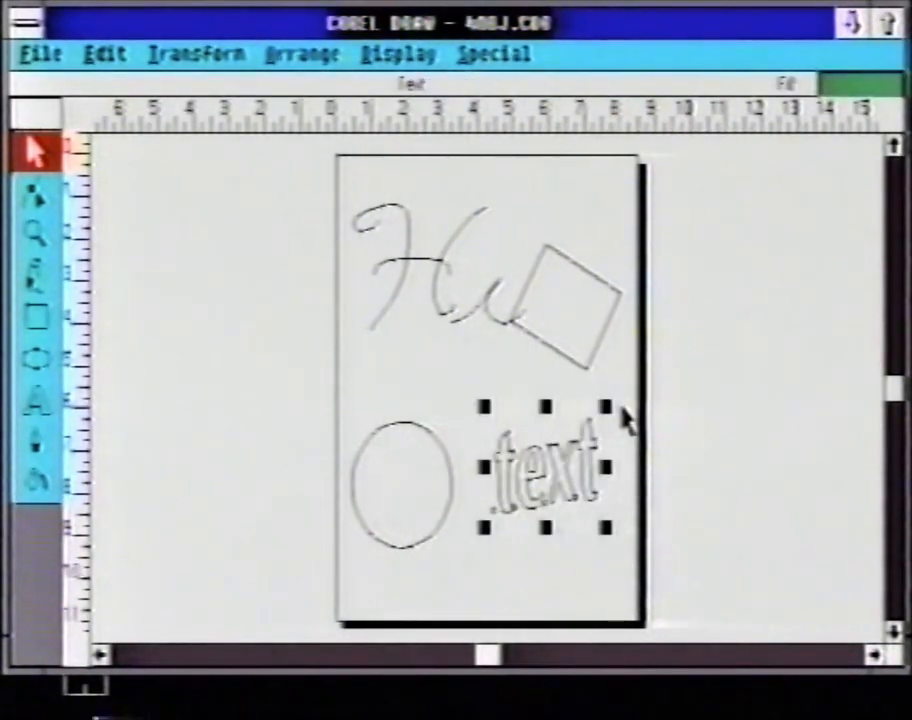
click(629, 381)
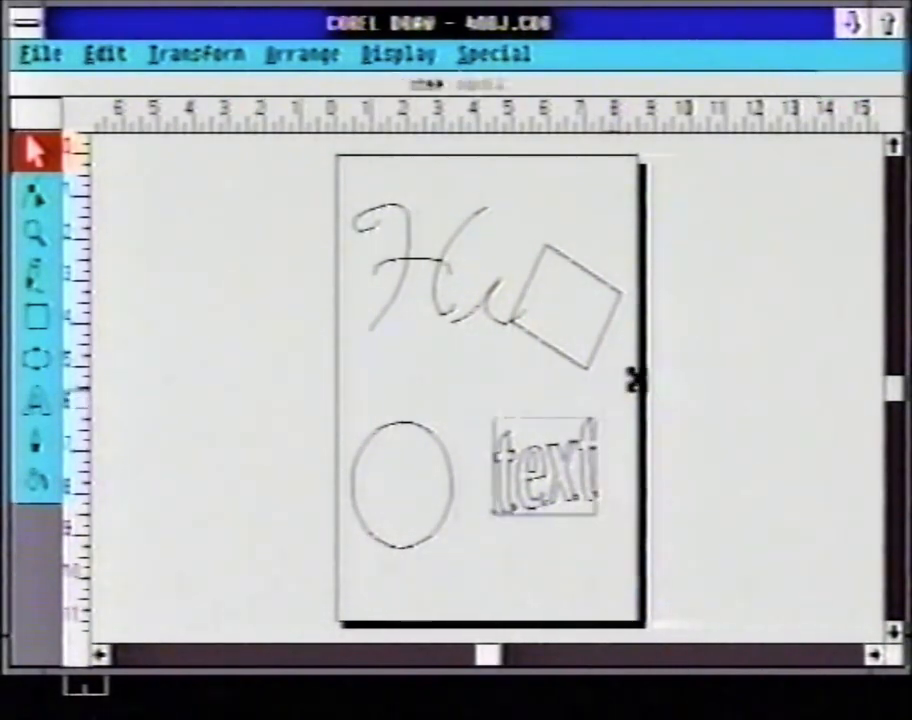
drag(629, 381, 816, 262)
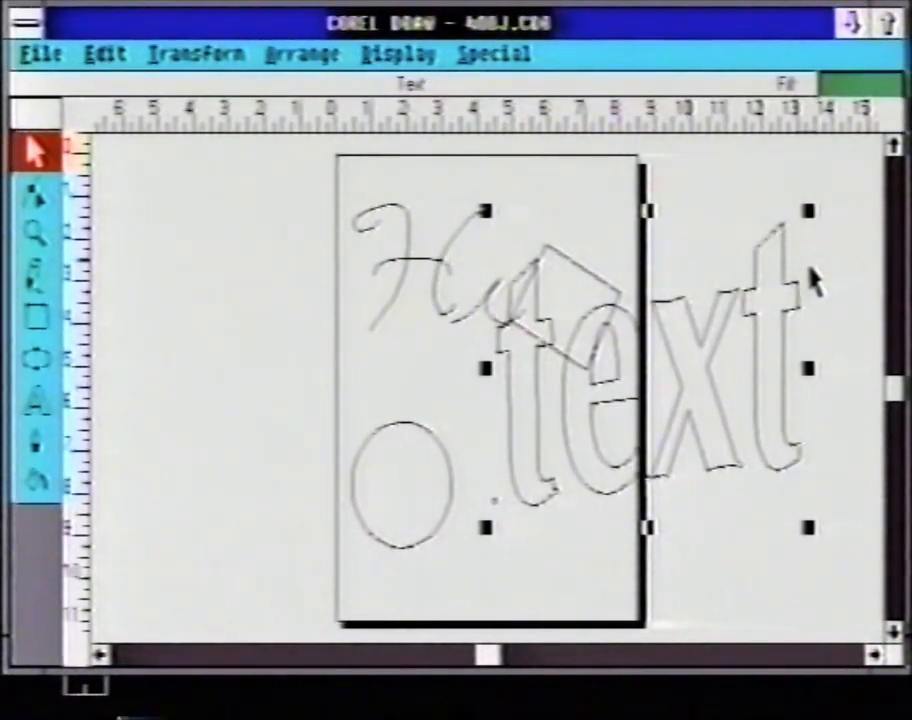
drag(806, 214, 619, 393)
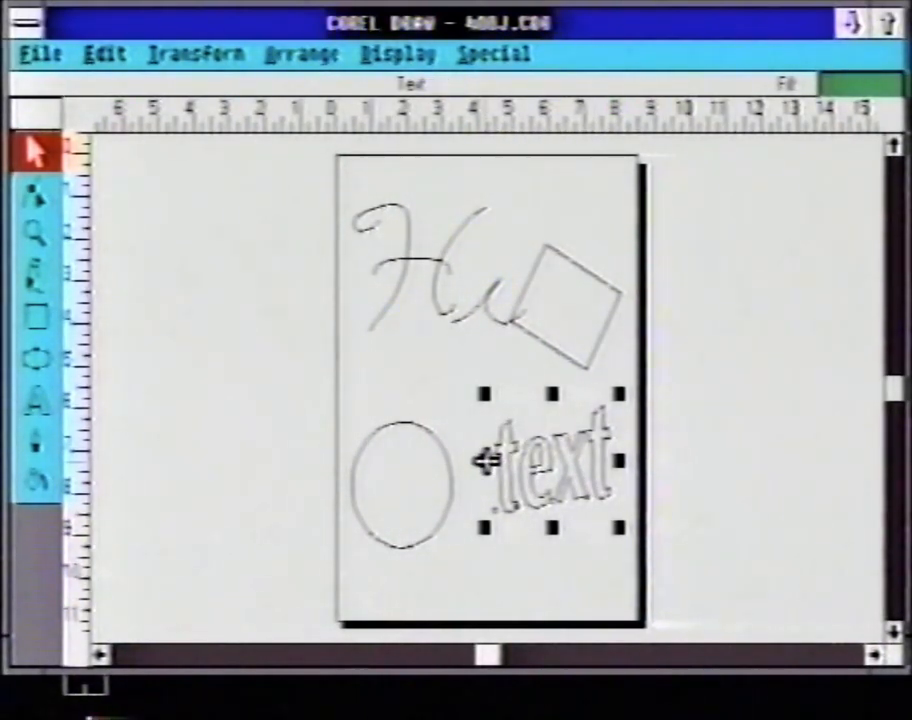
Step: Mirror the text horizontally across its right side and move it back beside the ellipse
drag(486, 461, 745, 467)
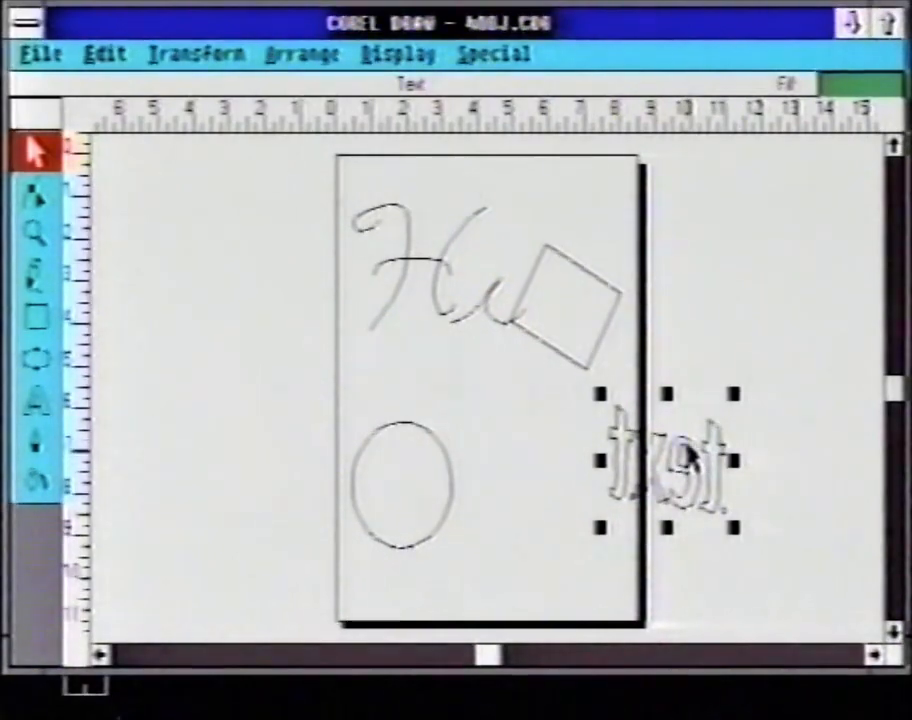
drag(688, 452, 568, 455)
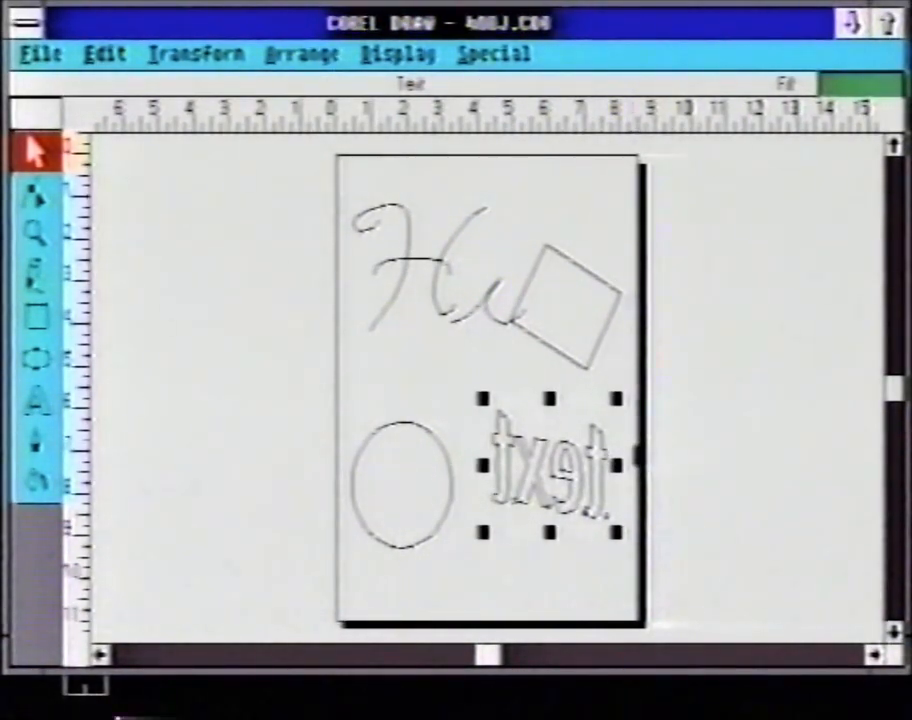
Step: Rotate the mirrored text by 180 degrees about its centre
click(418, 408)
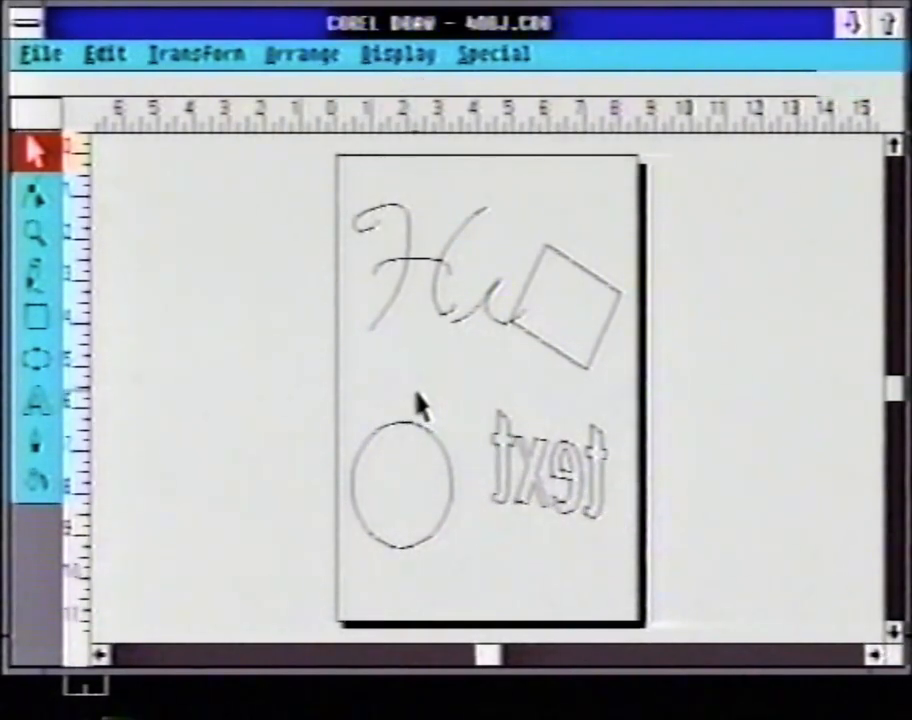
click(511, 442)
click(511, 442)
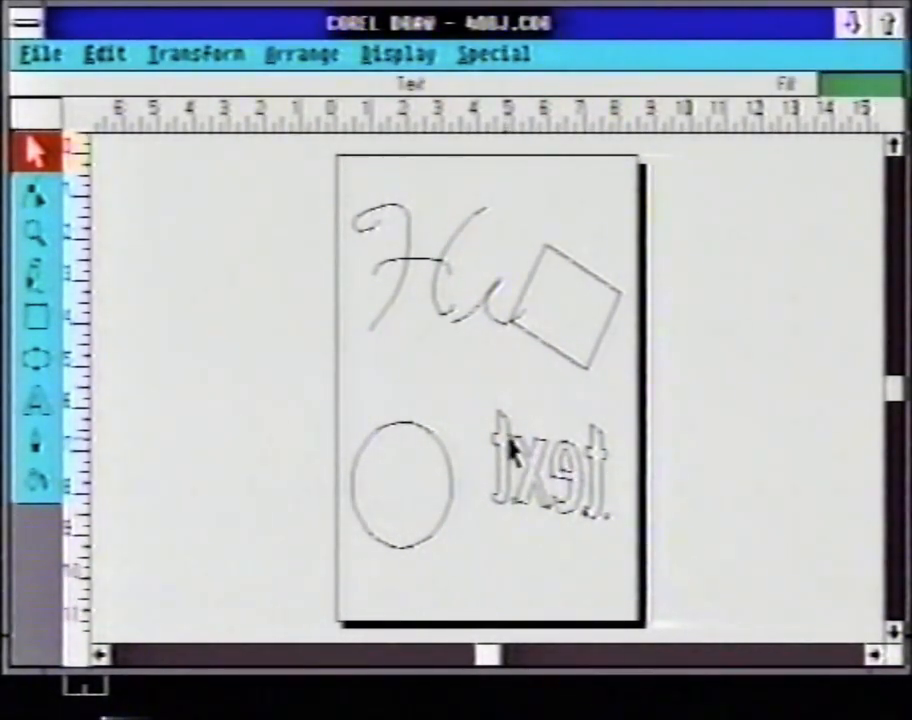
drag(482, 397, 485, 511)
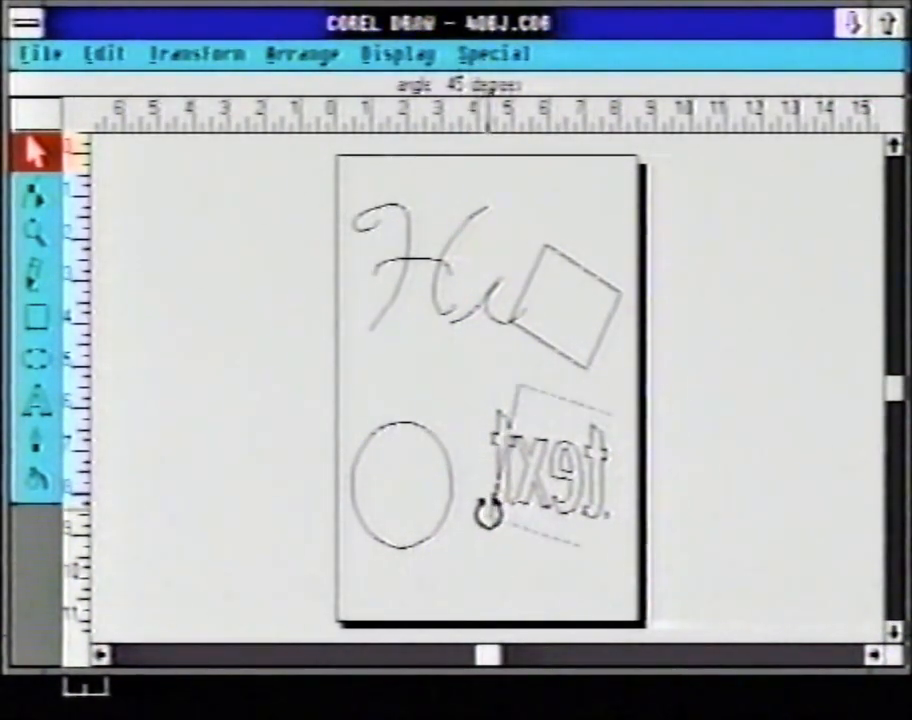
drag(568, 530, 630, 565)
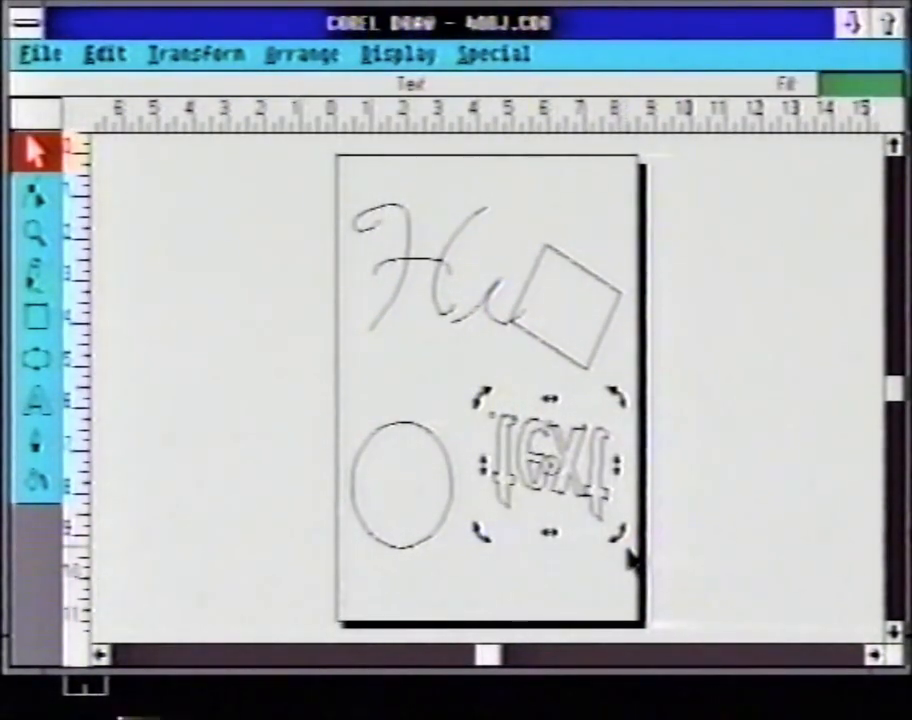
Step: Try skewing the text horizontally and bring it back to its unskewed shape
drag(548, 398, 652, 405)
drag(782, 414, 667, 415)
drag(505, 420, 548, 445)
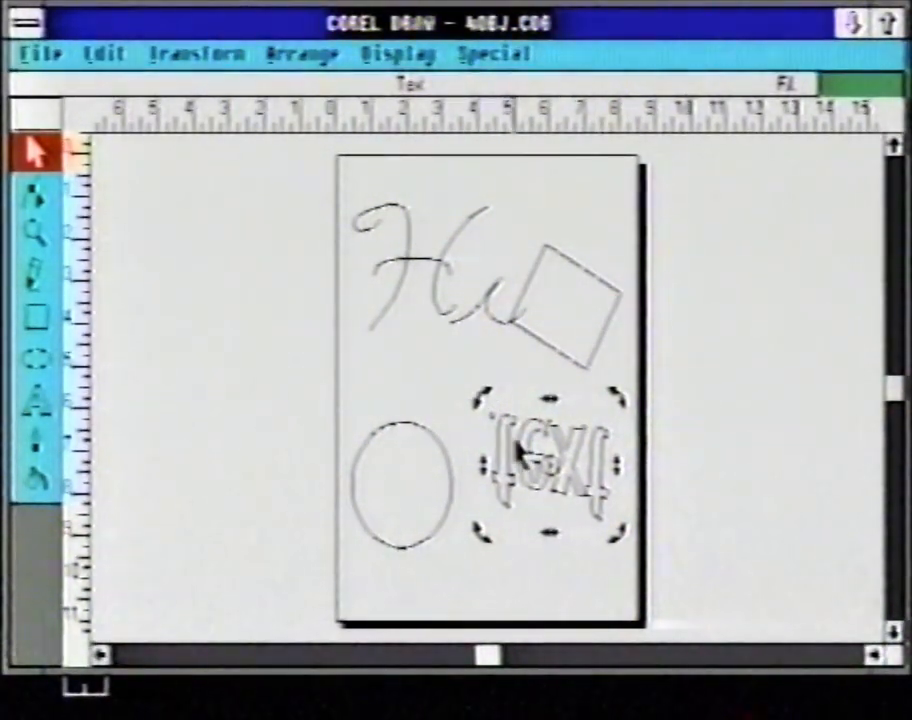
Step: Mirror the text vertically so it reads normally, and place it beside the ellipse
click(553, 530)
mouse_move(549, 480)
mouse_down()
mouse_move(539, 316)
mouse_move(546, 329)
mouse_move(525, 348)
mouse_move(527, 474)
mouse_up()
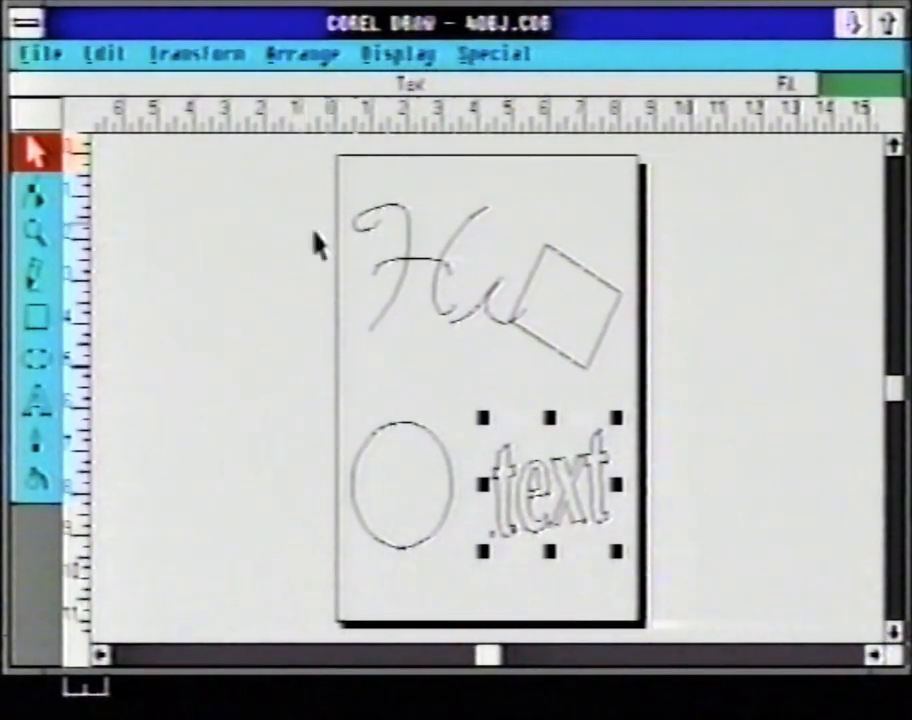
Step: Rotate the text slightly clockwise about its centre
click(191, 60)
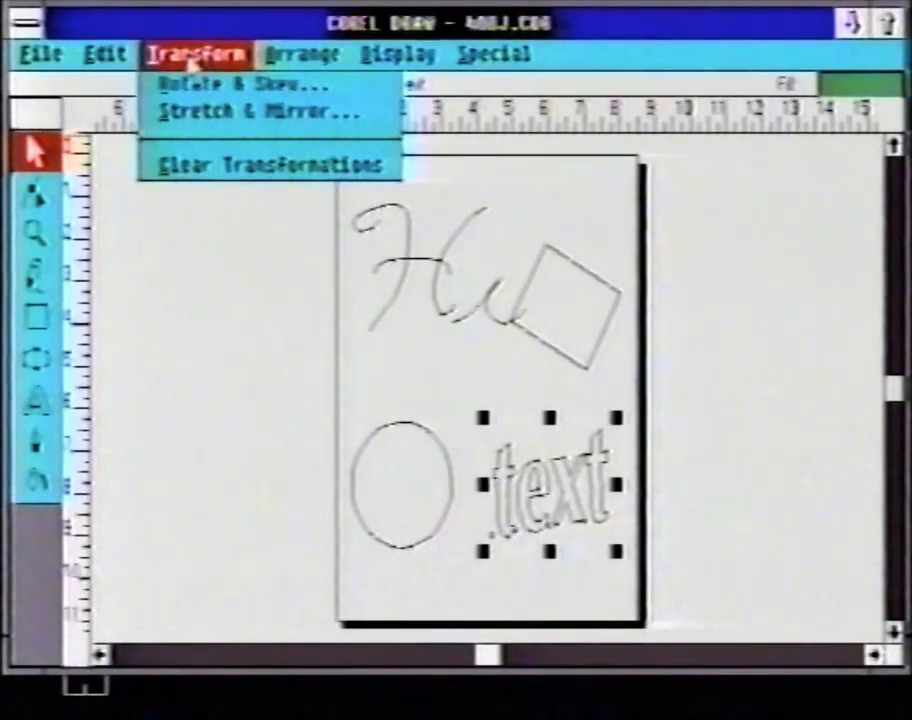
click(133, 362)
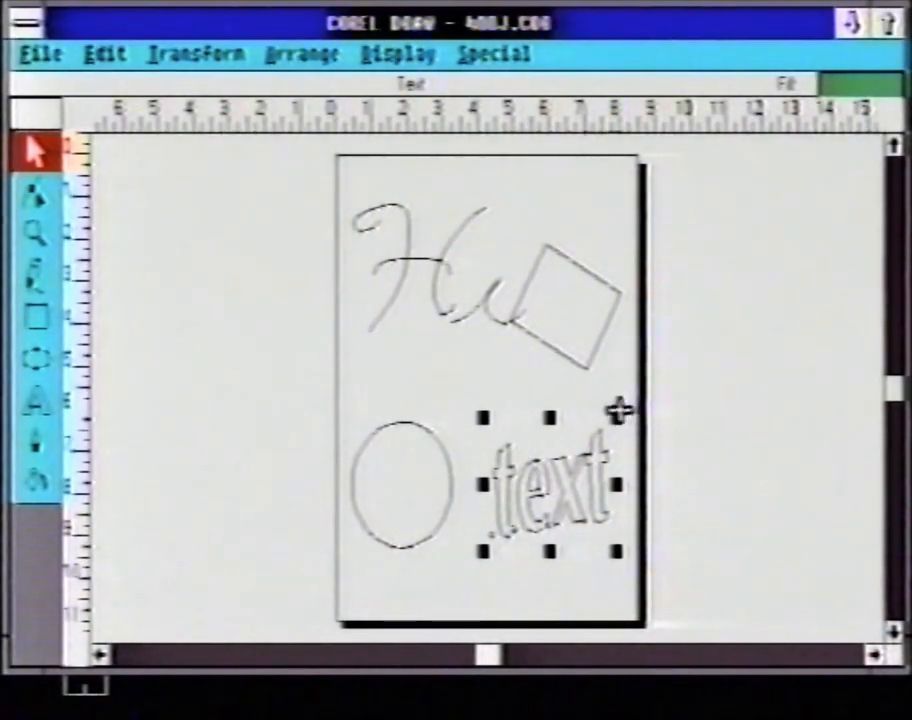
click(592, 455)
drag(617, 417, 647, 472)
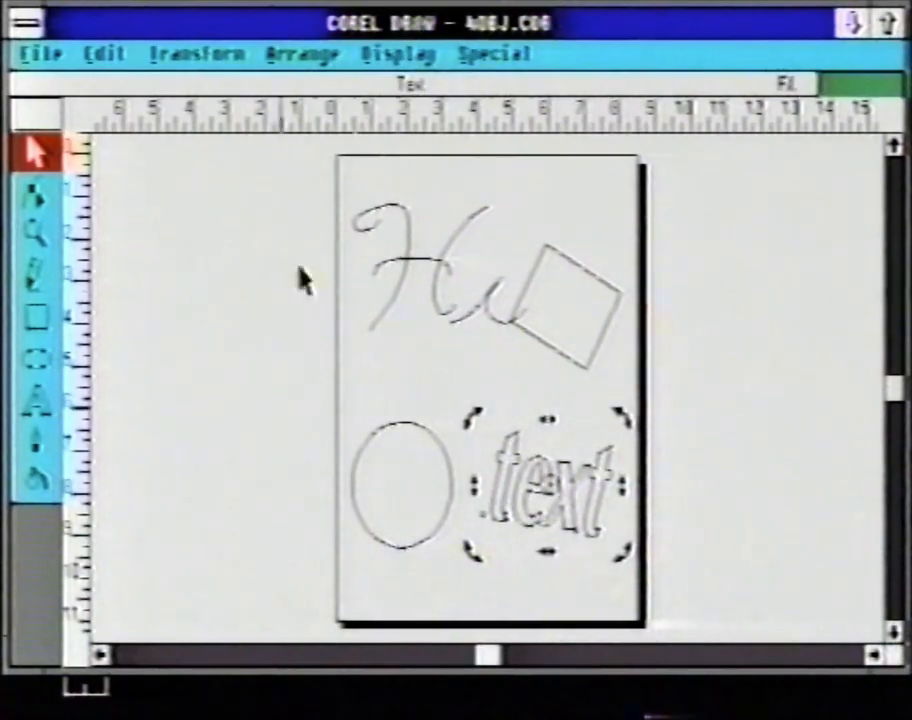
Step: Repeat the text's last rotation several times until it reads downward
click(105, 54)
click(112, 112)
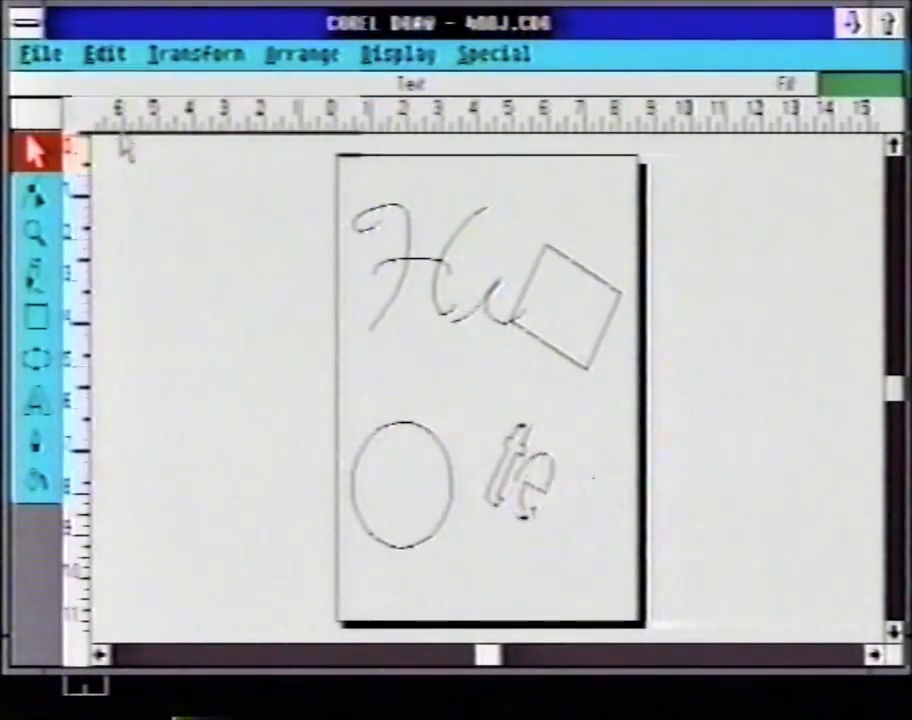
click(105, 54)
click(105, 138)
click(108, 55)
click(105, 138)
click(105, 55)
click(106, 137)
click(100, 55)
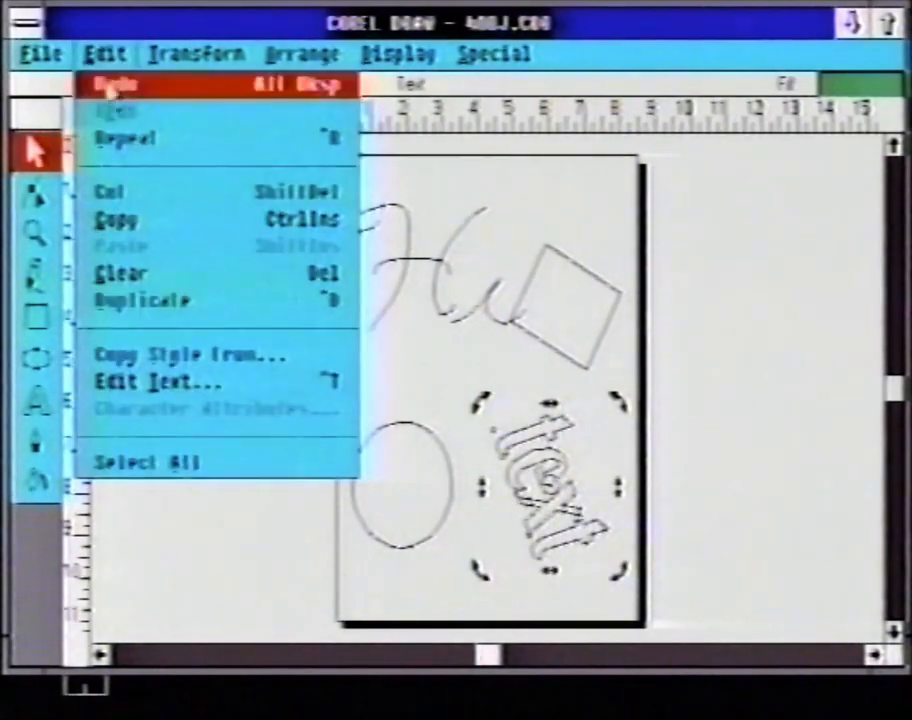
click(108, 140)
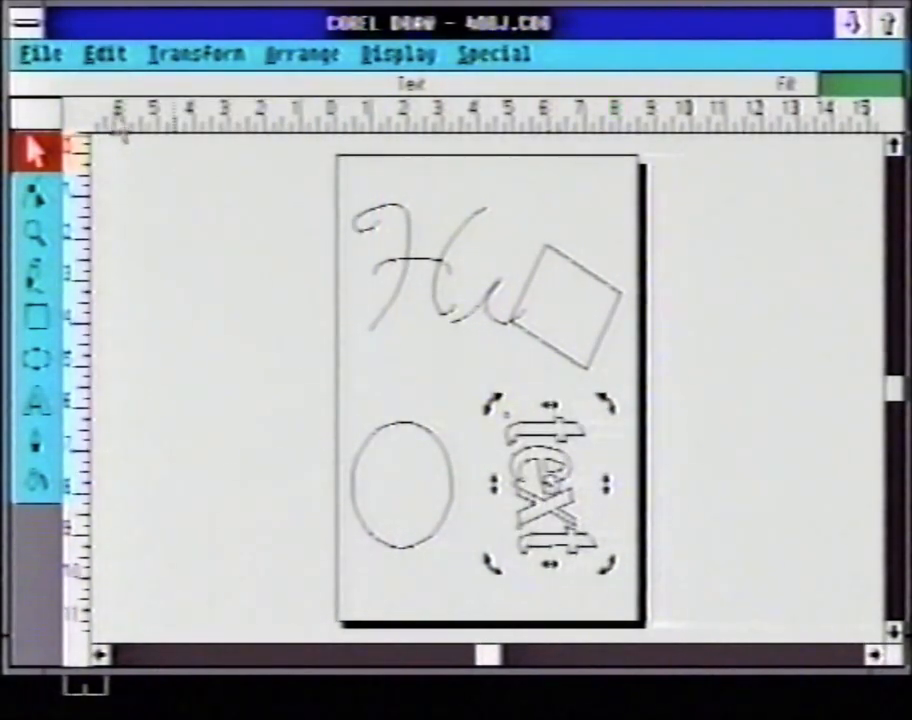
Step: Clear the transformations of all four objects, and move the text from the page's bottom edge to beneath the rectangle
drag(262, 155, 700, 585)
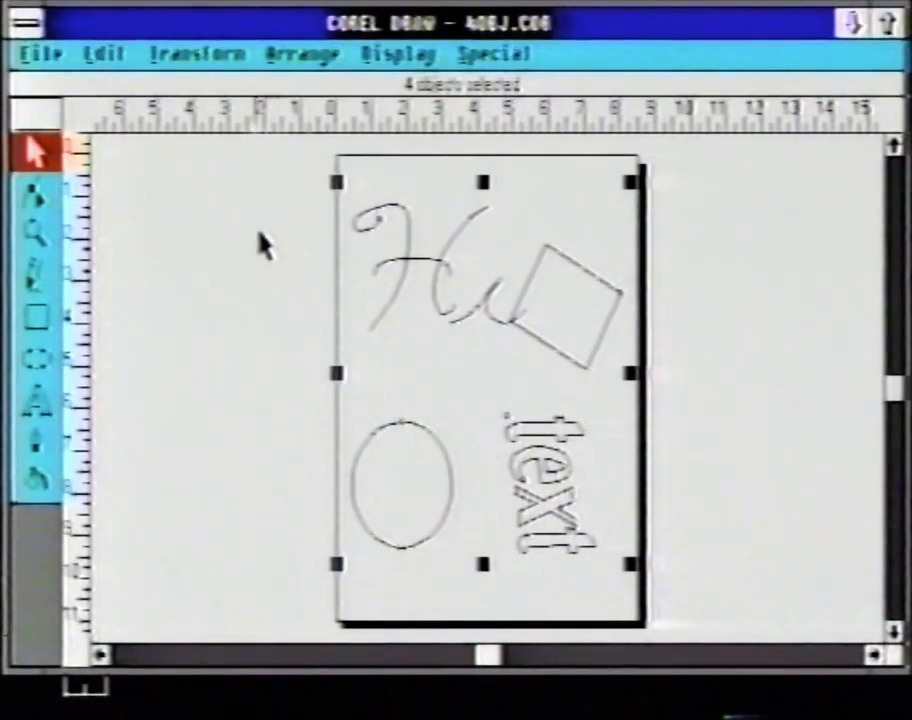
click(200, 55)
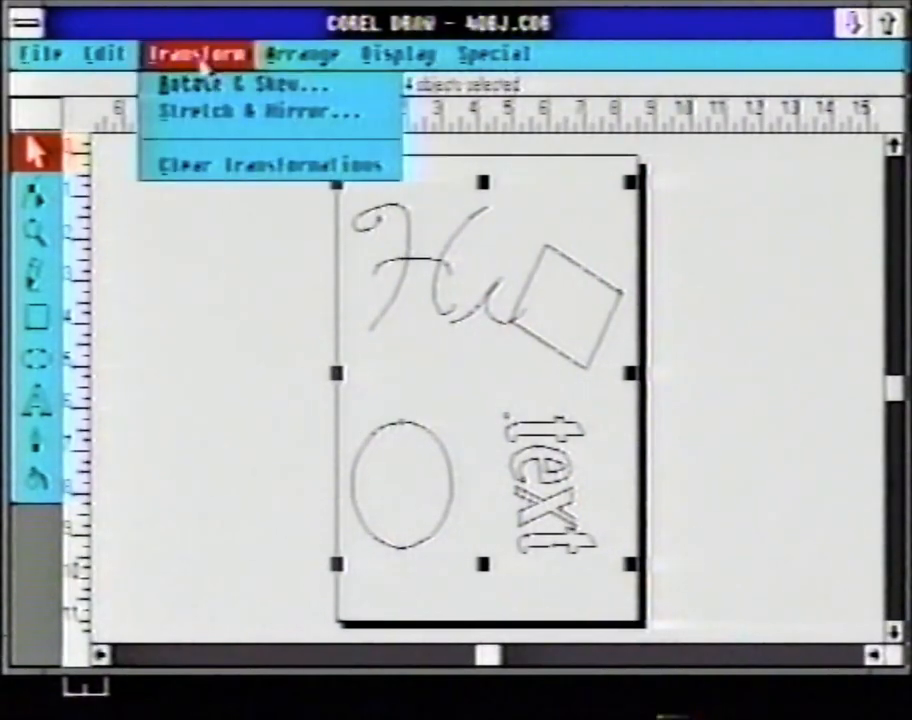
click(203, 164)
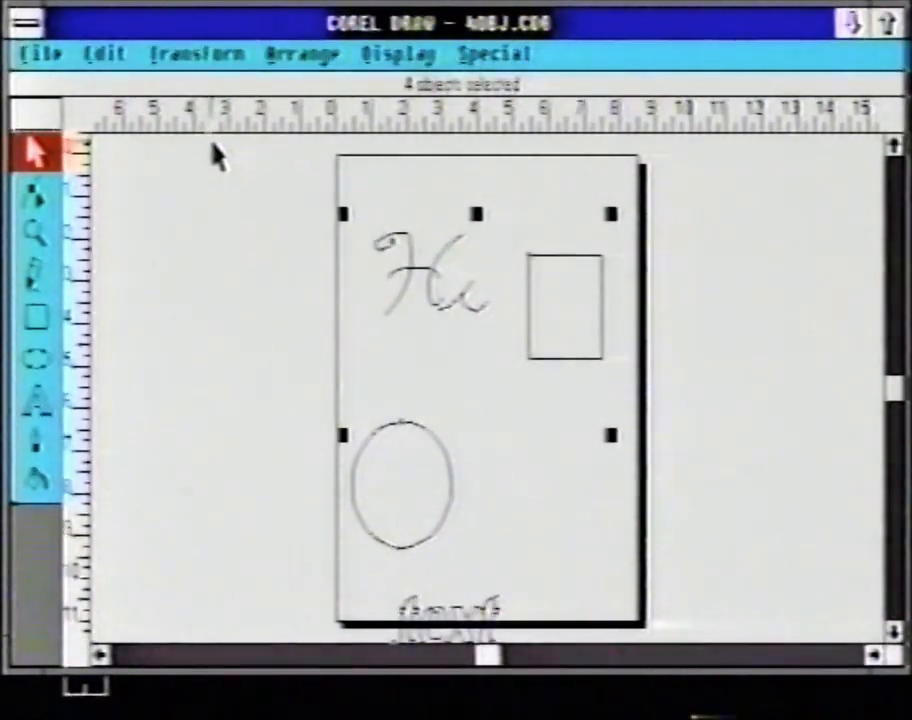
click(500, 605)
drag(493, 604, 597, 436)
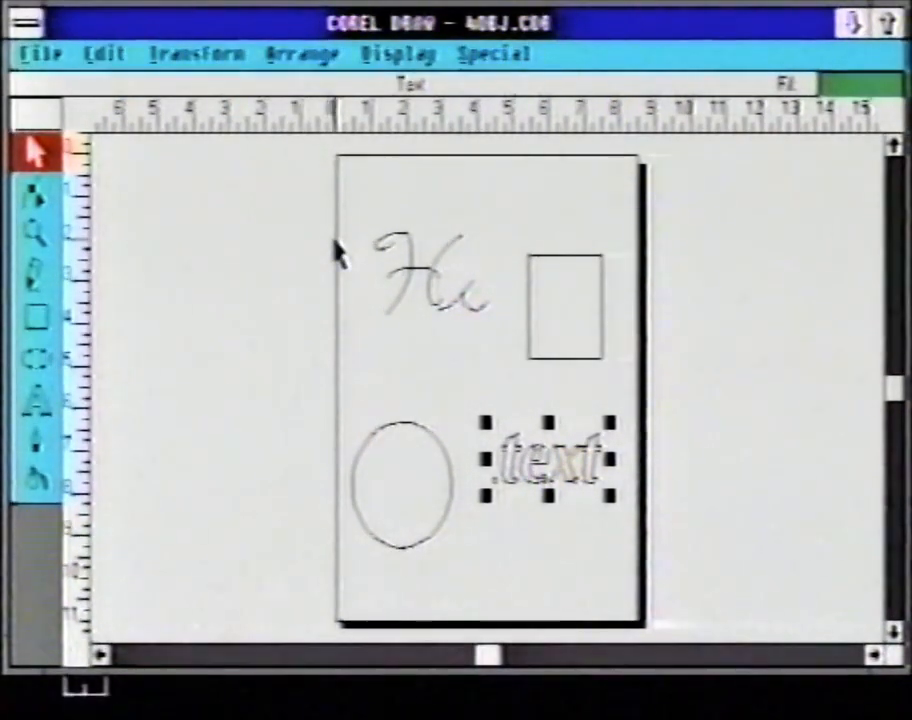
click(394, 249)
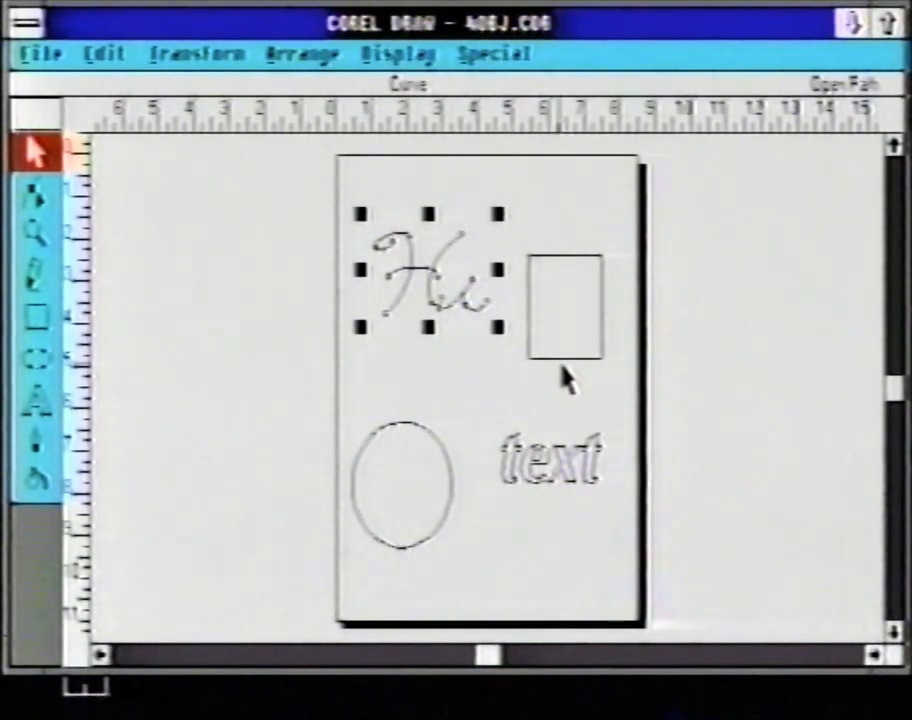
click(476, 395)
drag(335, 196, 490, 360)
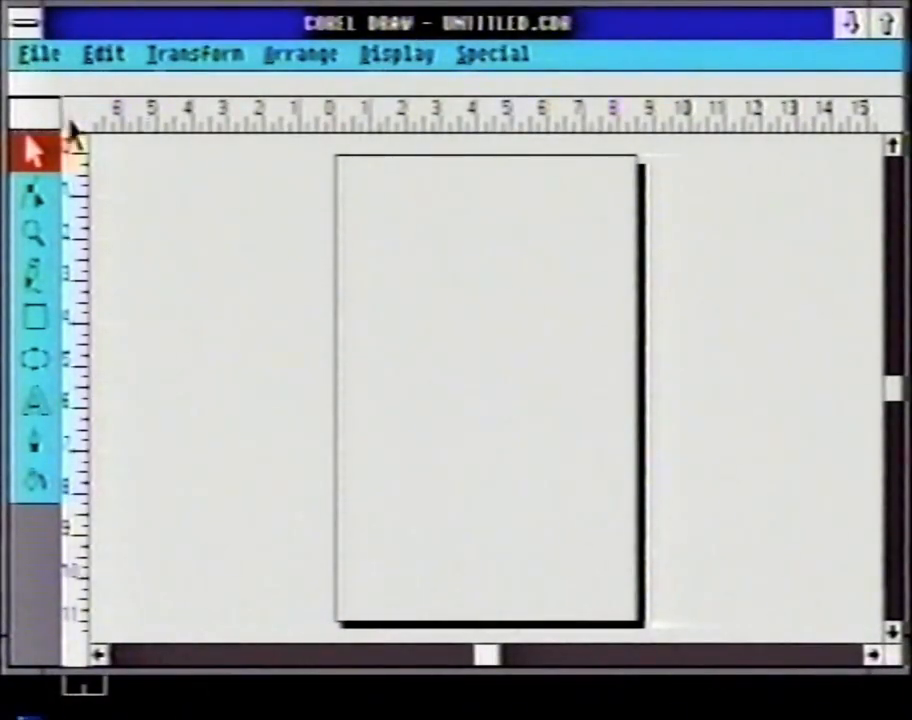
Step: Draw a rectangle about 3.7 by 2 inches near the top of the blank page
click(38, 197)
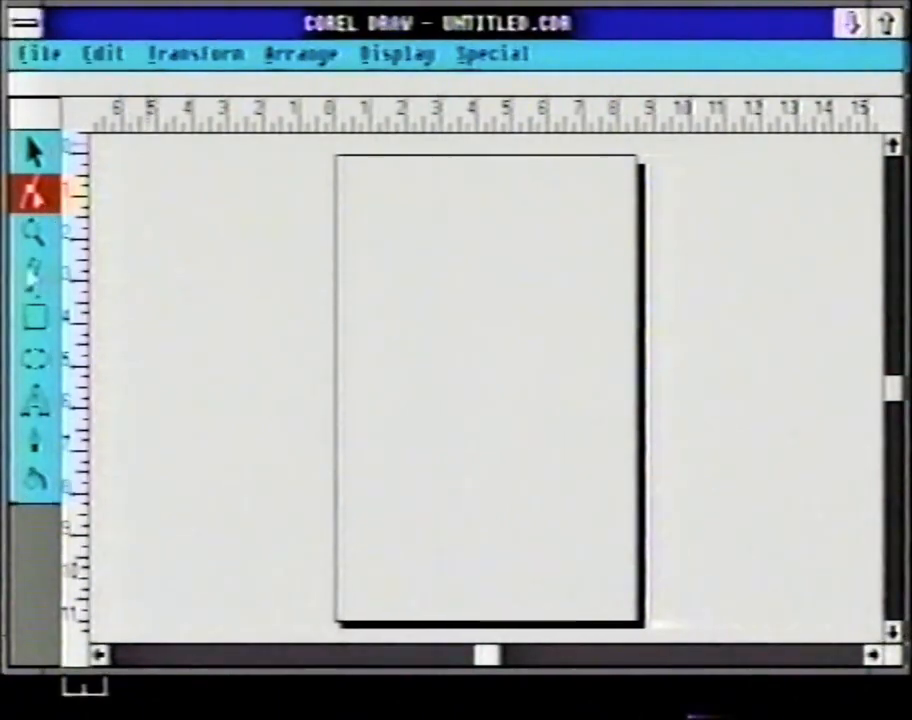
click(35, 316)
drag(403, 187, 533, 272)
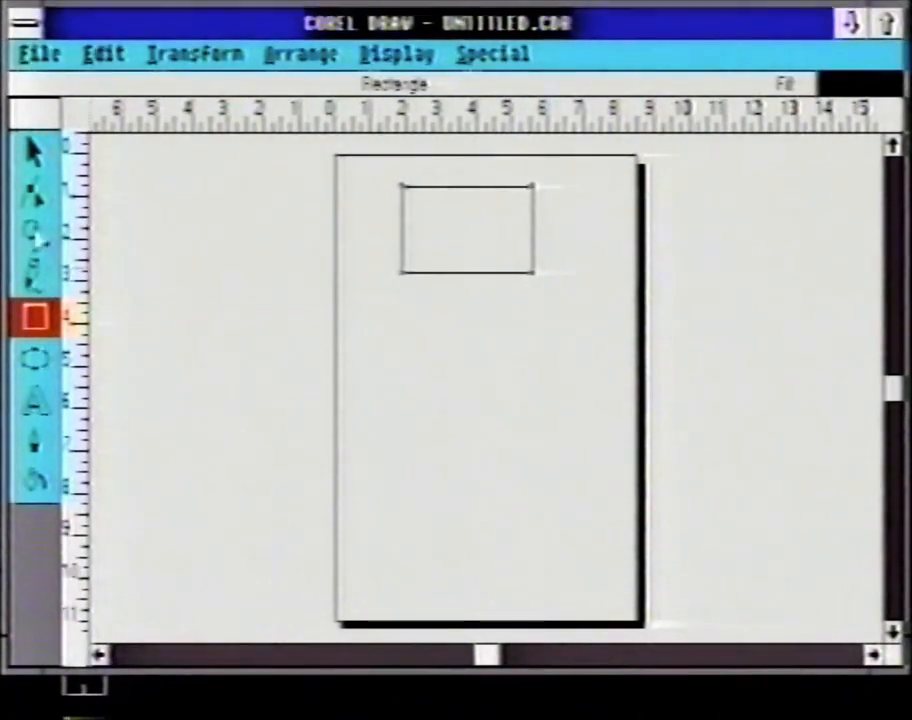
Step: Zoom in on the rectangle and round its corners with the Shape tool to a radius of about 0.56 inches
click(33, 232)
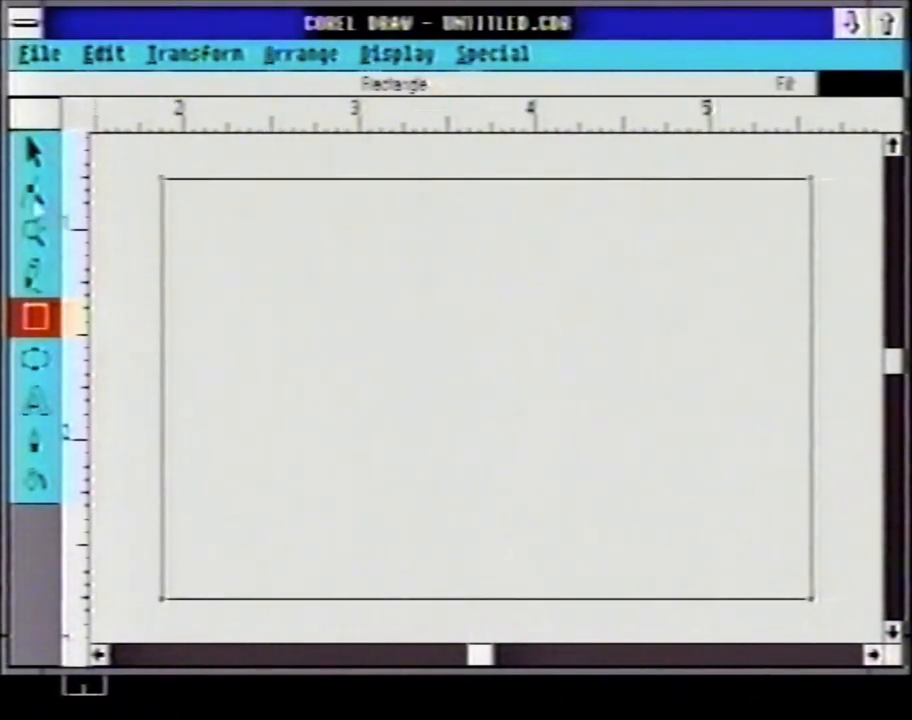
click(33, 193)
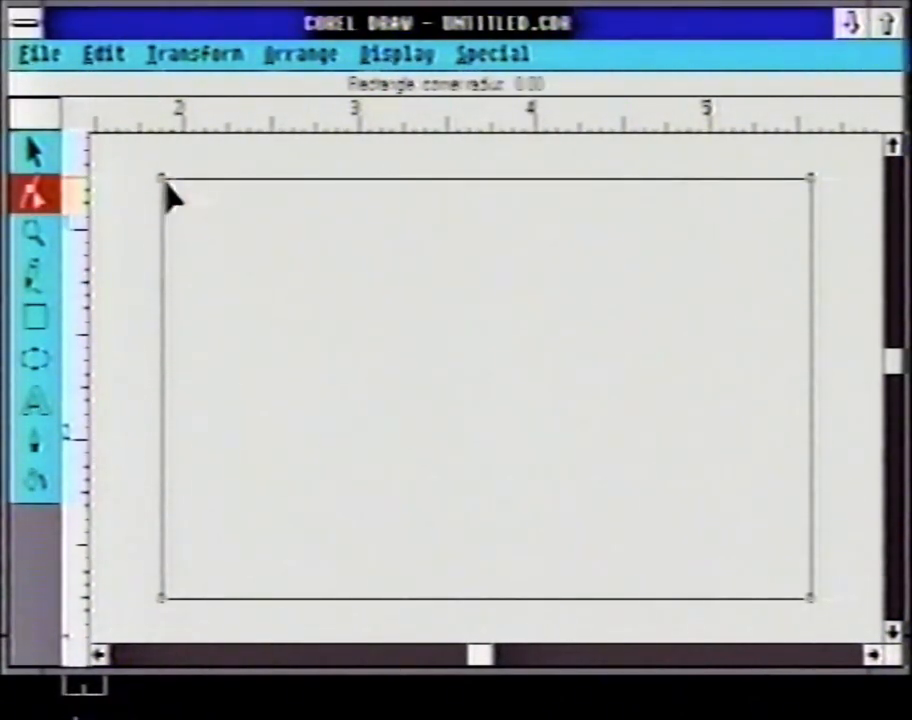
drag(163, 182, 132, 181)
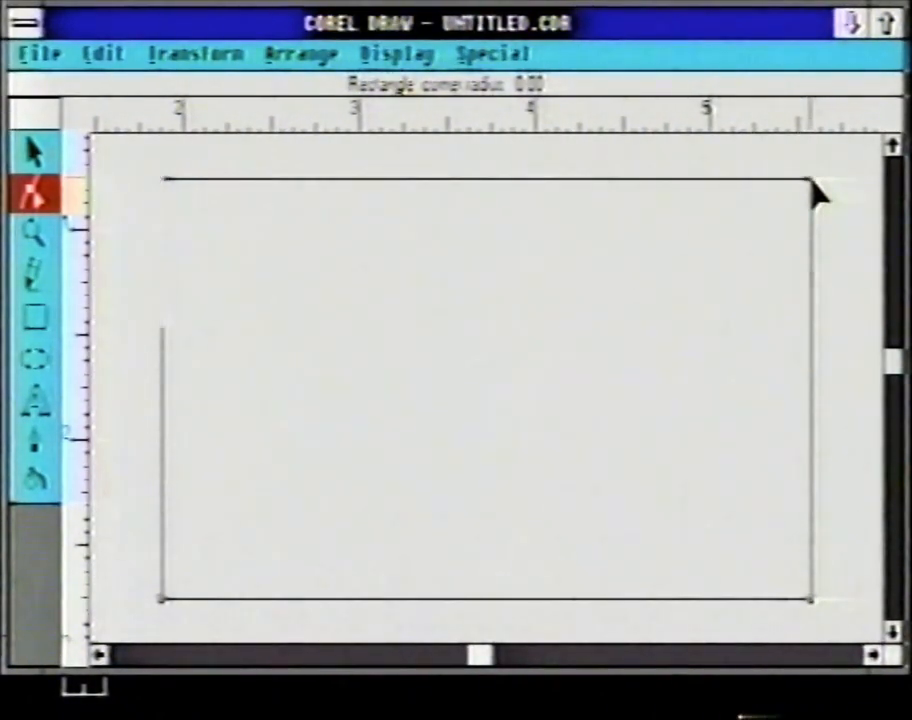
drag(801, 192, 716, 285)
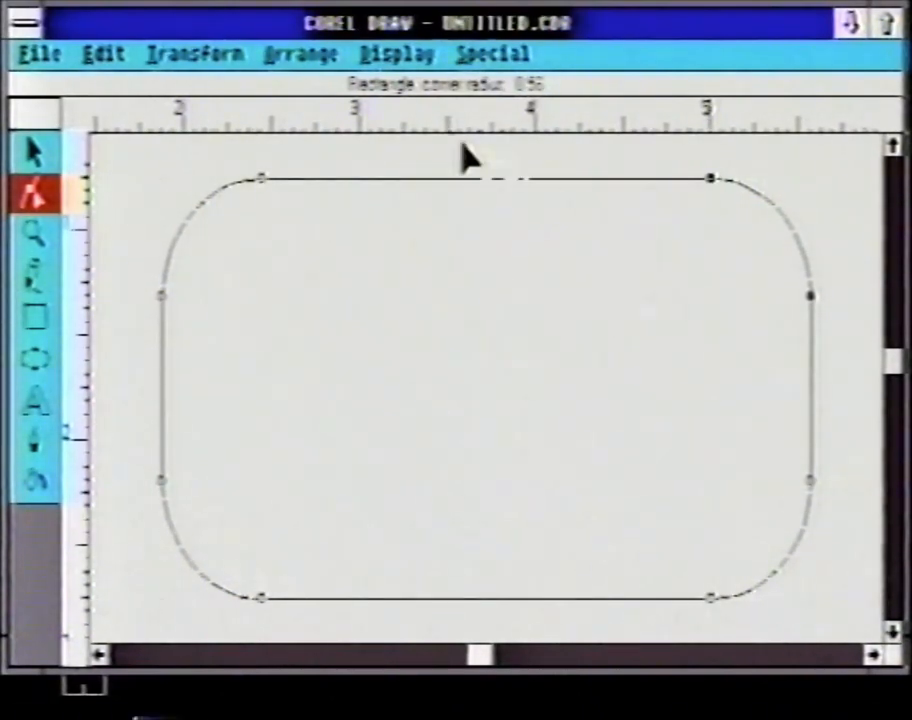
Step: Reduce the rectangle's corner radius to about 0.06 inches with Snap To Grid on
click(398, 56)
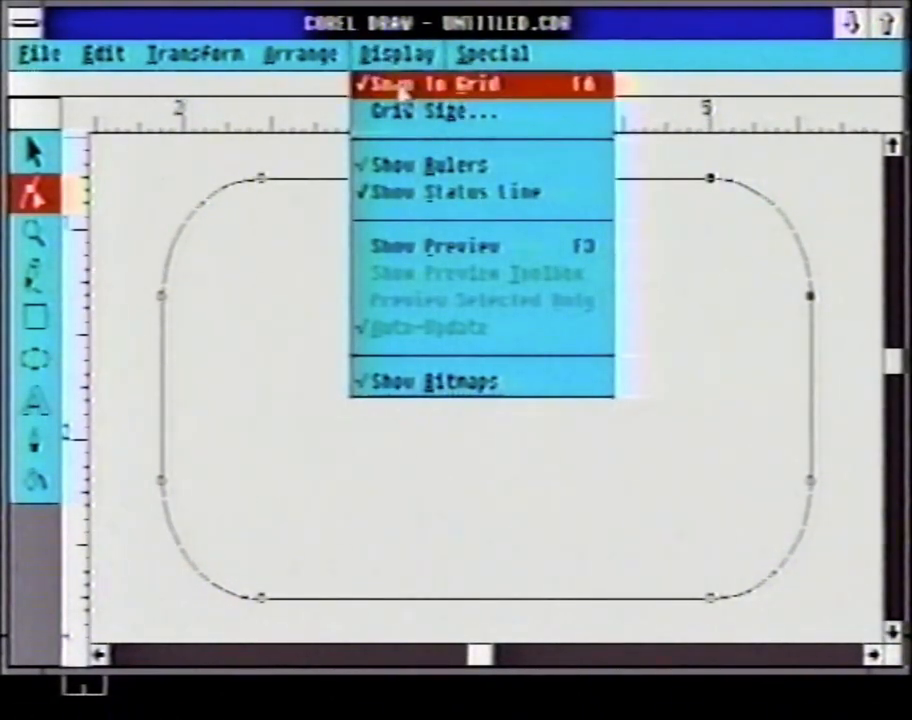
click(442, 223)
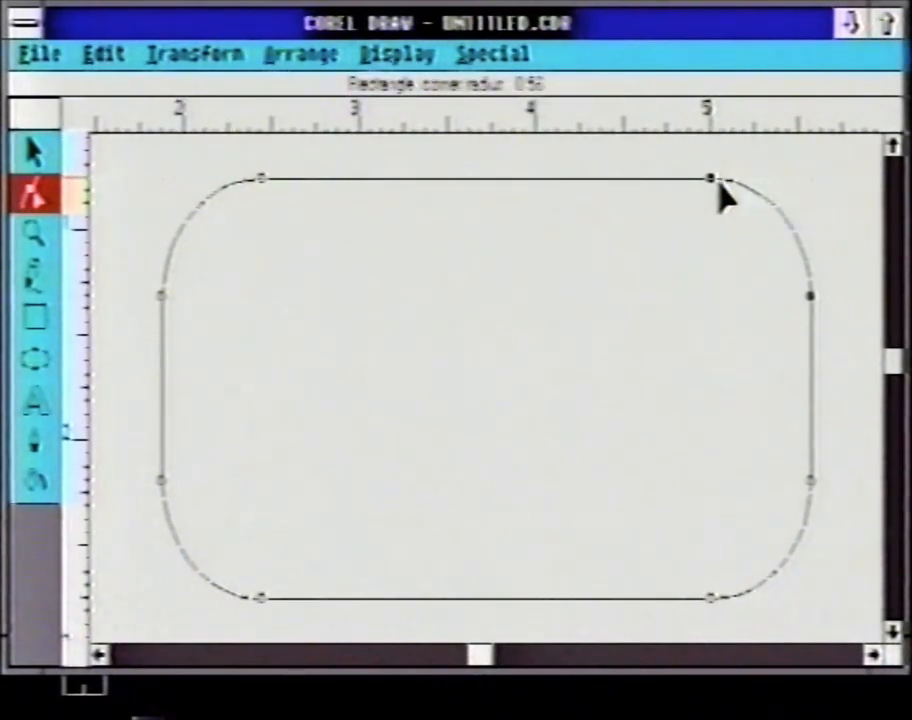
drag(714, 182, 739, 176)
click(384, 56)
click(399, 115)
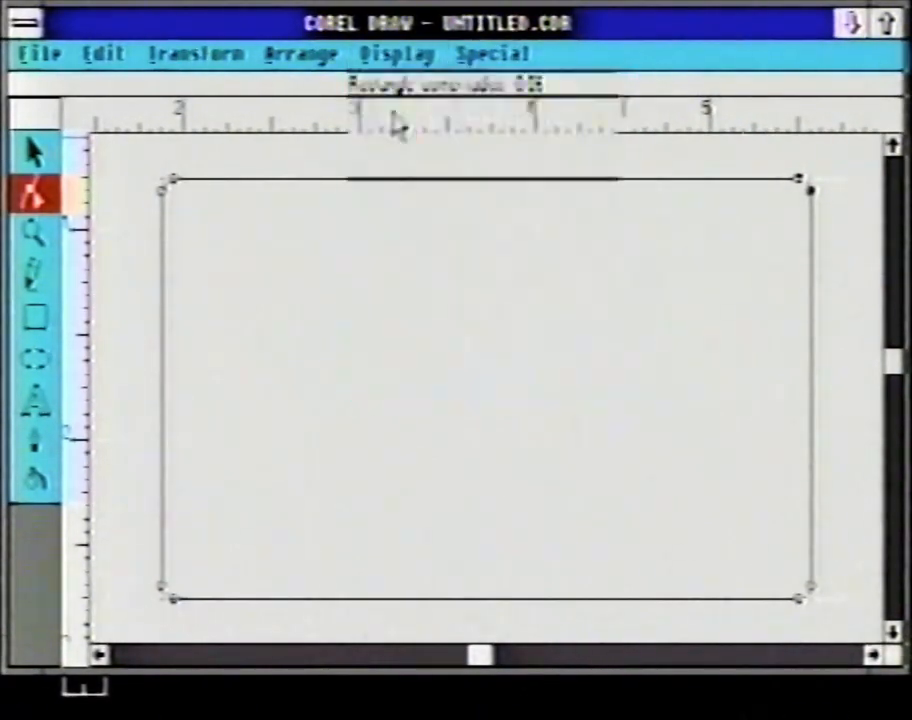
Step: Adjust the grid frequency per inch, and round the rectangle's corners to a radius of 0.50 inches
click(419, 231)
click(419, 231)
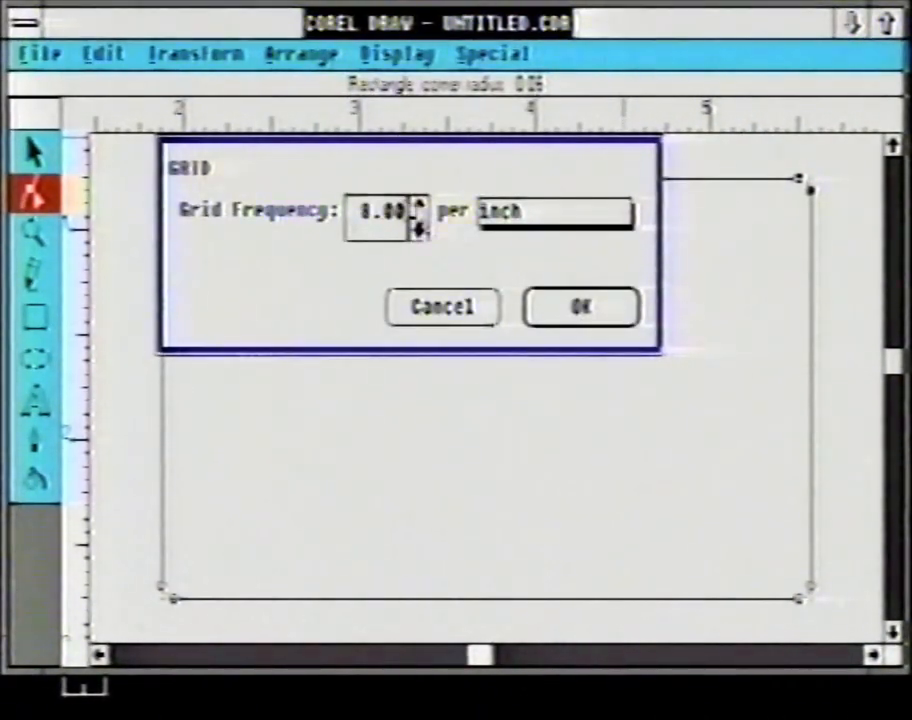
click(419, 231)
click(419, 231)
click(419, 207)
click(596, 309)
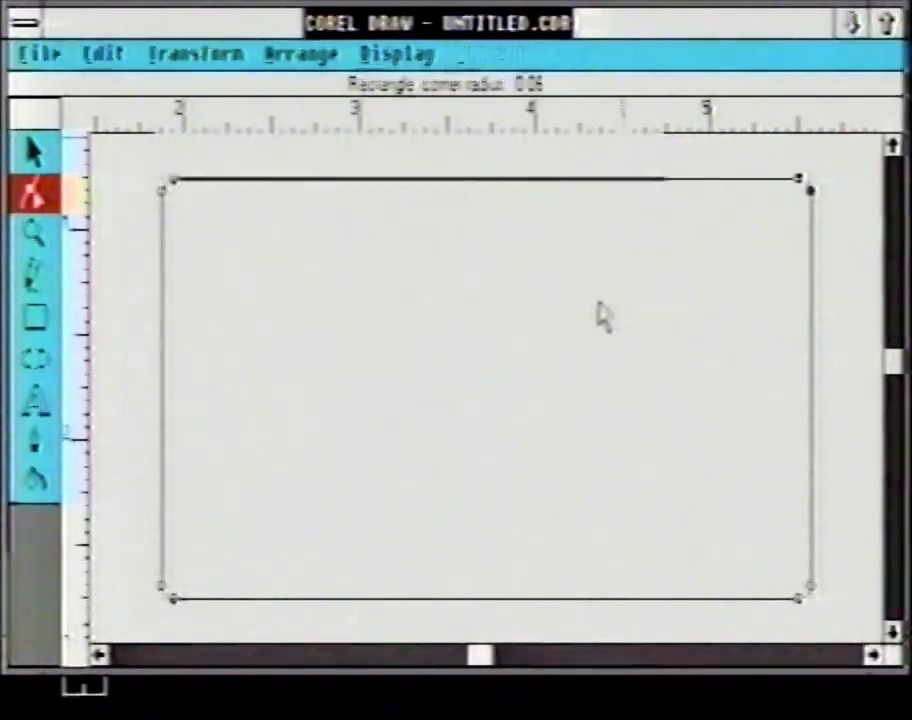
mouse_move(806, 195)
mouse_down()
mouse_move(757, 212)
mouse_move(733, 236)
mouse_move(680, 261)
mouse_move(810, 205)
mouse_move(737, 228)
mouse_up()
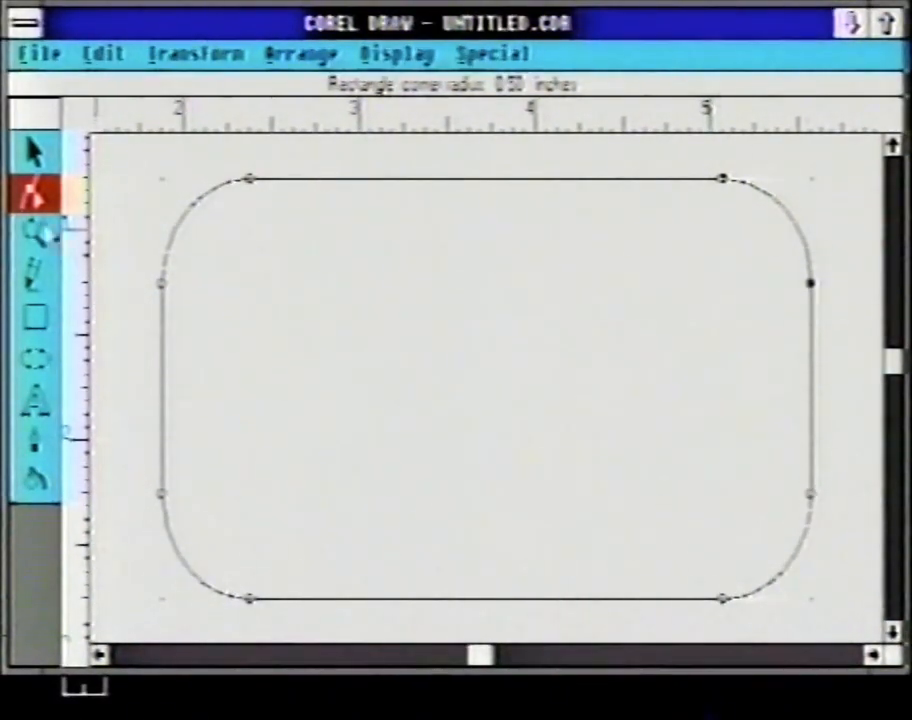
Step: Delete the rounded rectangle and draw an ellipse about 3.5 by 1.25 inches in its place
key(space)
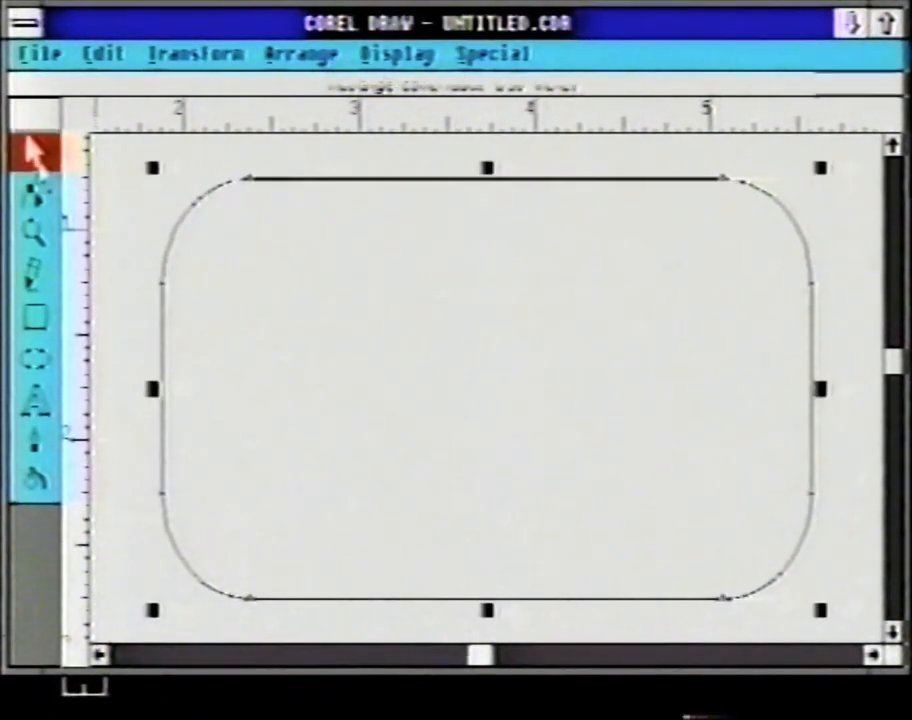
key(Delete)
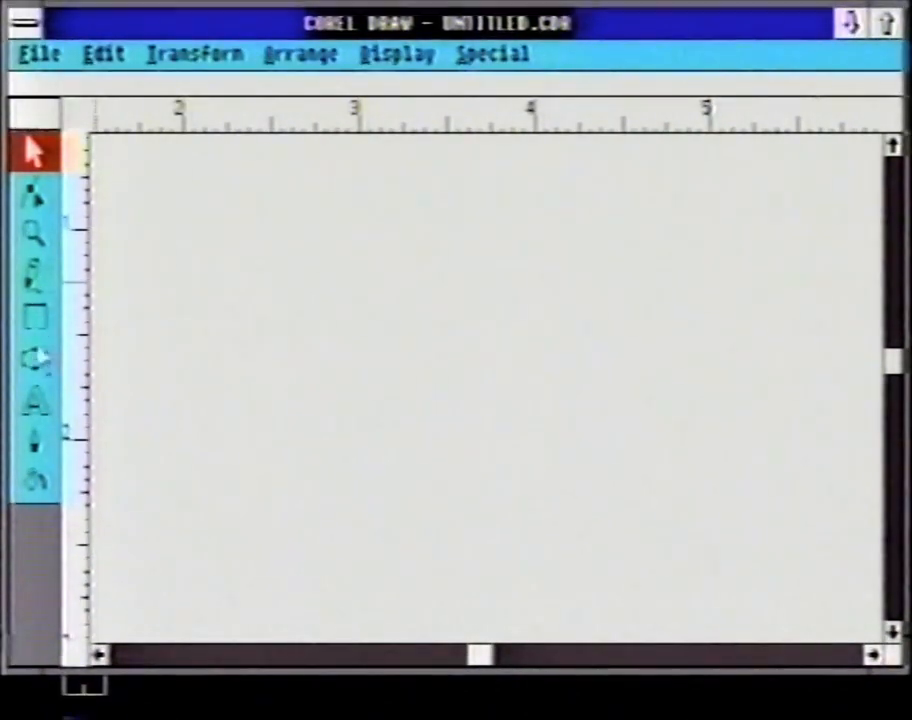
click(36, 360)
drag(159, 224, 750, 474)
Step: Open the ellipse into an arc with the Shape tool by moving its node around outside the outline
click(48, 198)
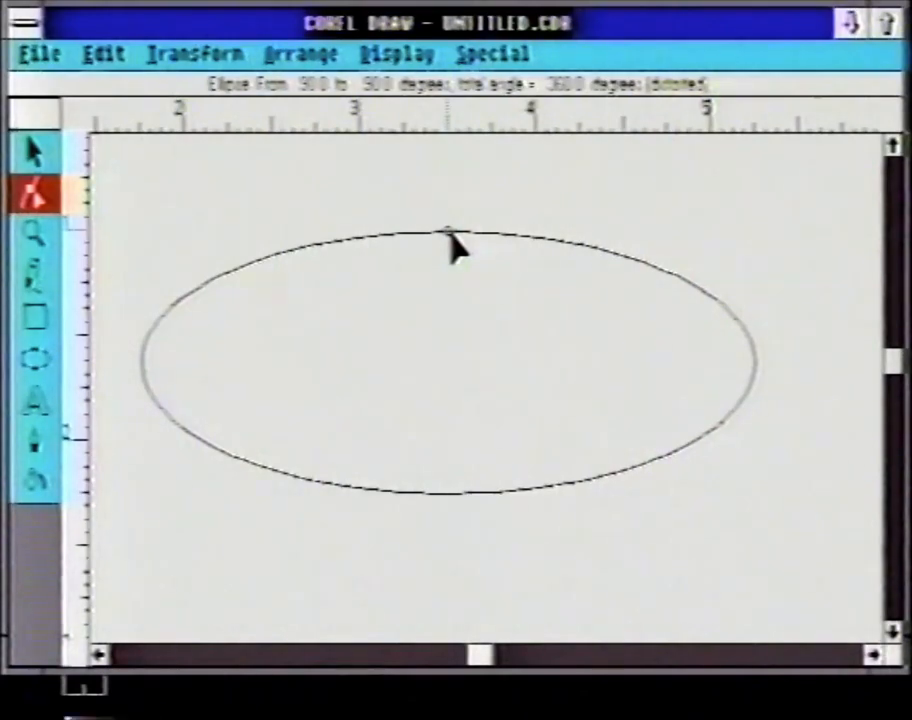
drag(447, 232, 167, 477)
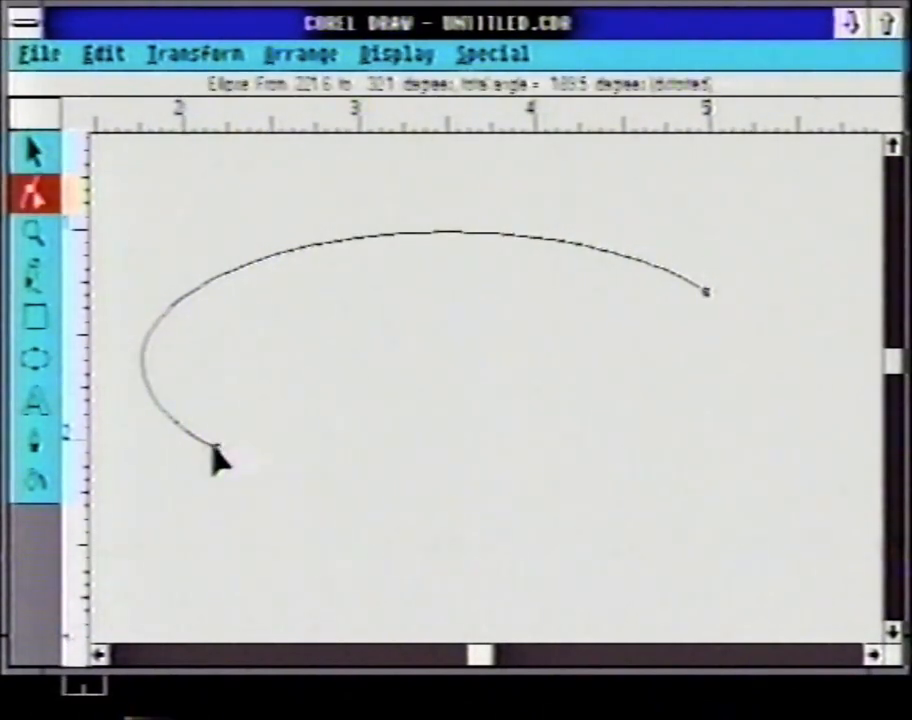
drag(217, 448, 443, 182)
Step: Turn the arc into a pie wedge by moving its end node inside the outline, and close it back into a full ellipse
drag(168, 300, 512, 425)
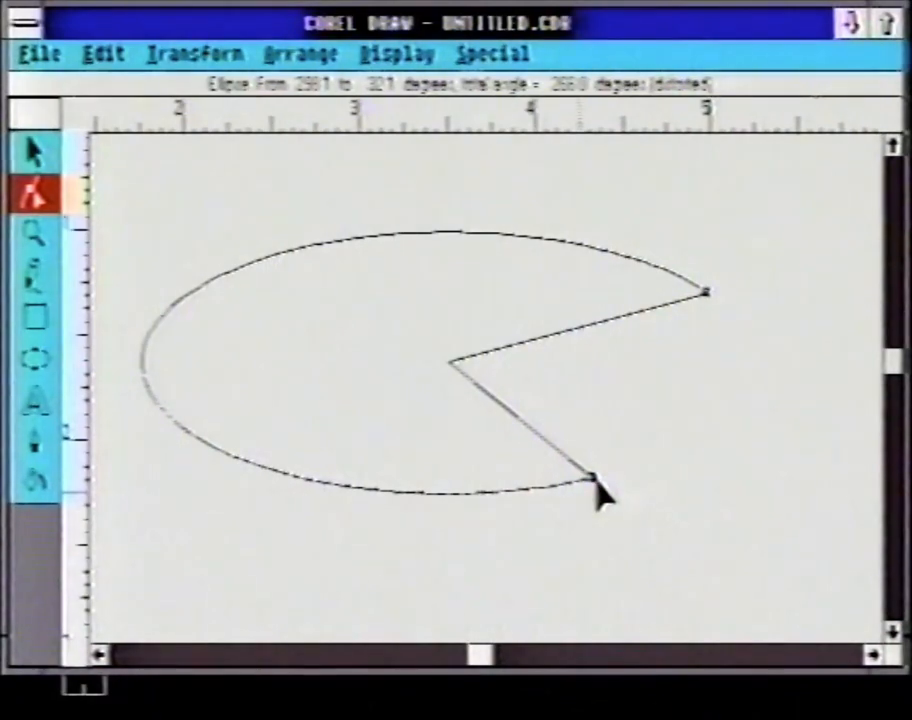
drag(589, 484, 528, 493)
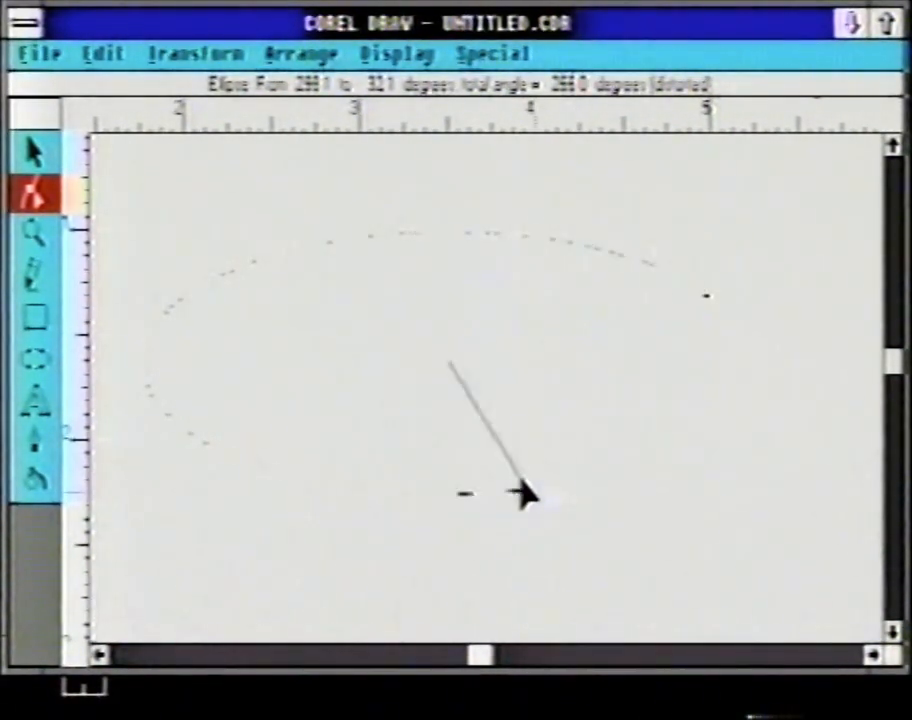
drag(455, 493, 698, 370)
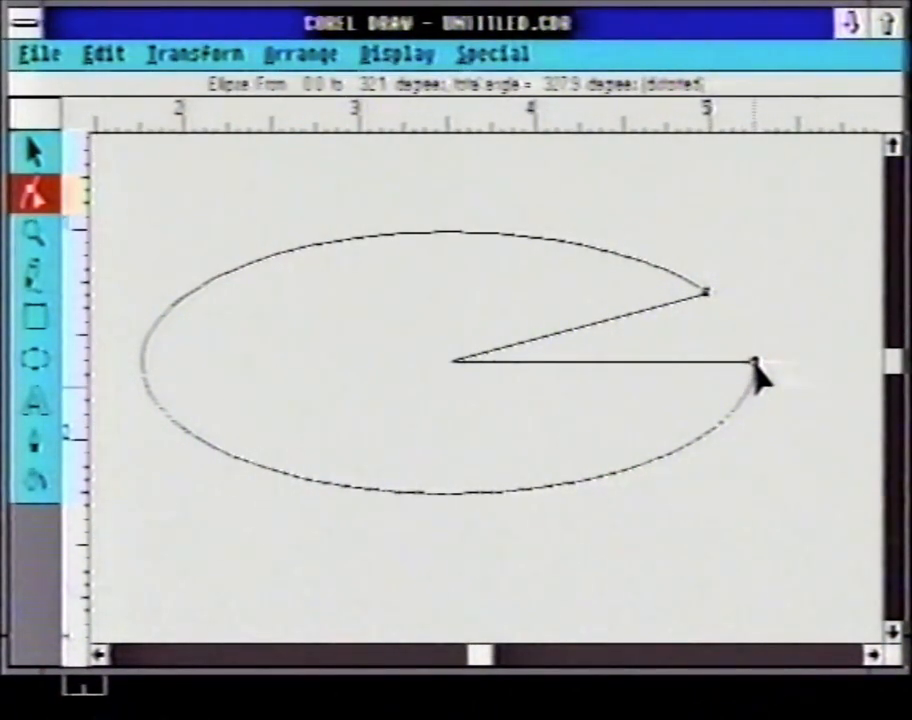
drag(757, 372, 737, 320)
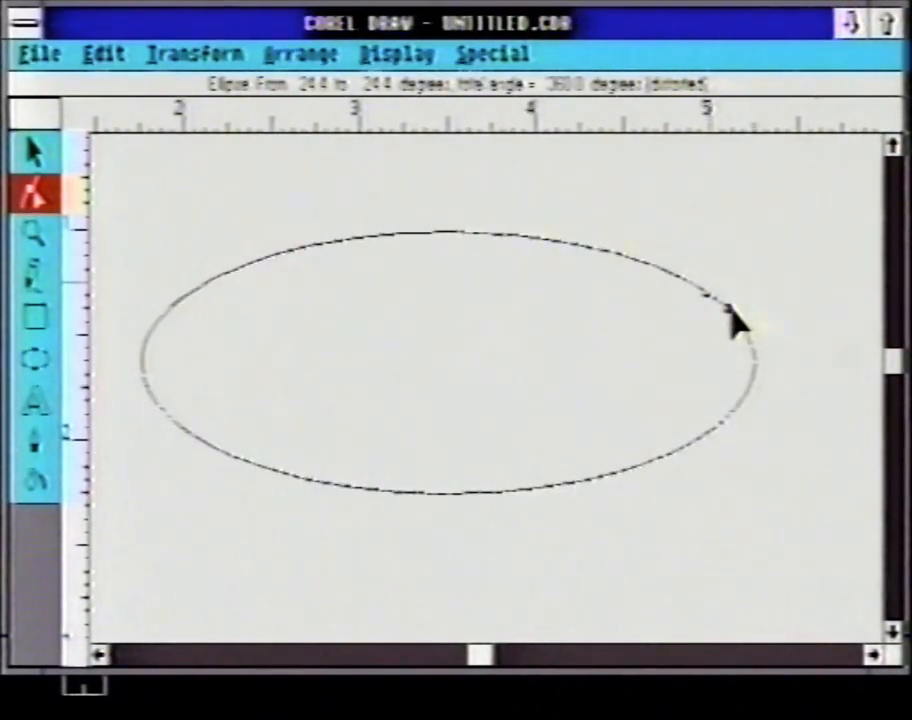
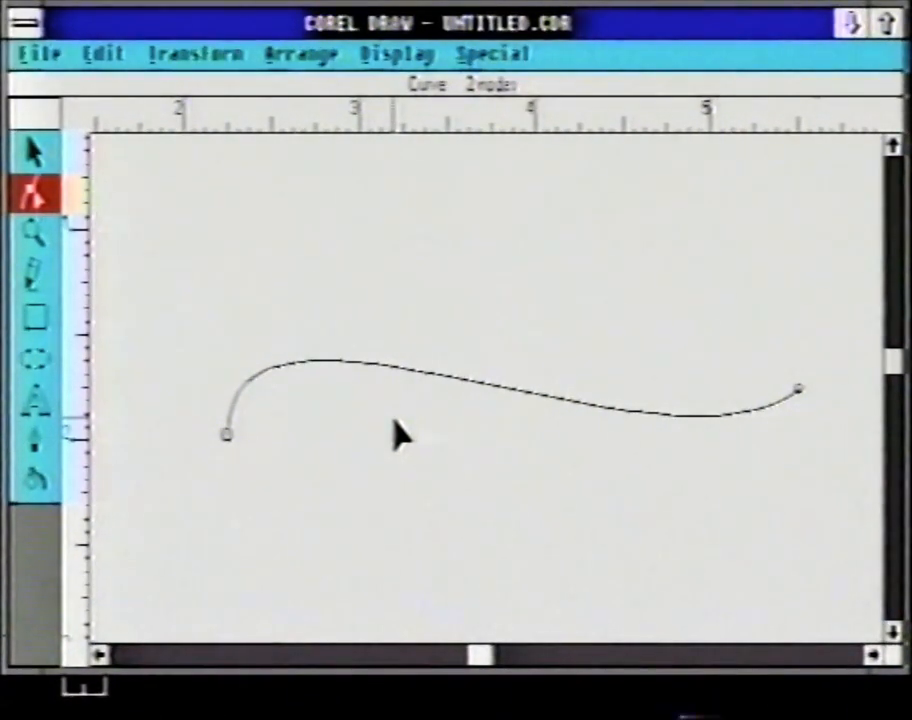
Step: Move both end nodes of the S-shaped curve inward and reposition their two control points
drag(228, 434, 244, 403)
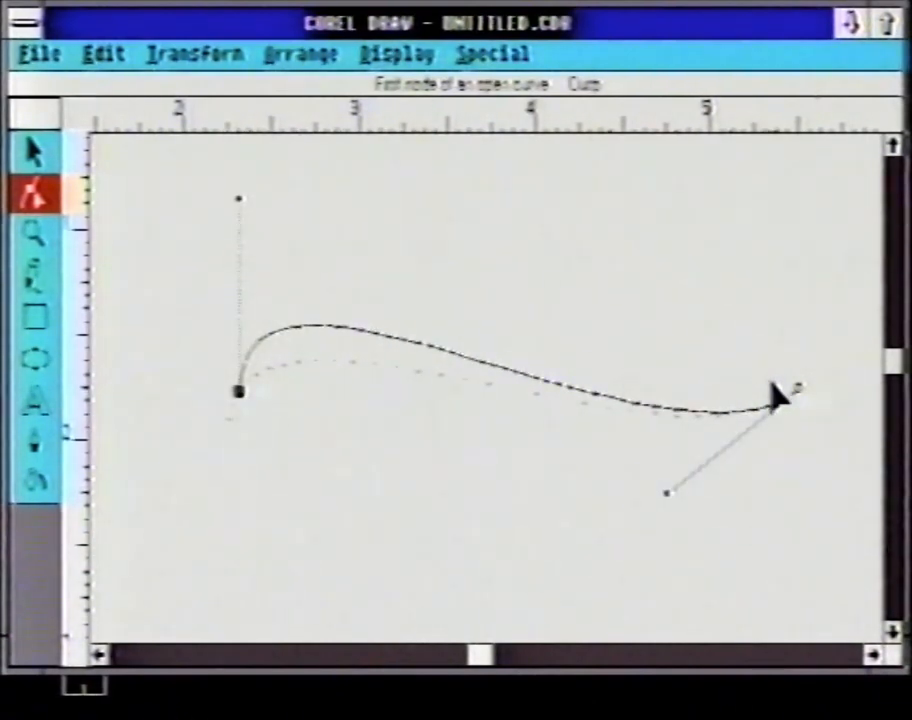
drag(797, 390, 745, 376)
click(519, 453)
click(660, 408)
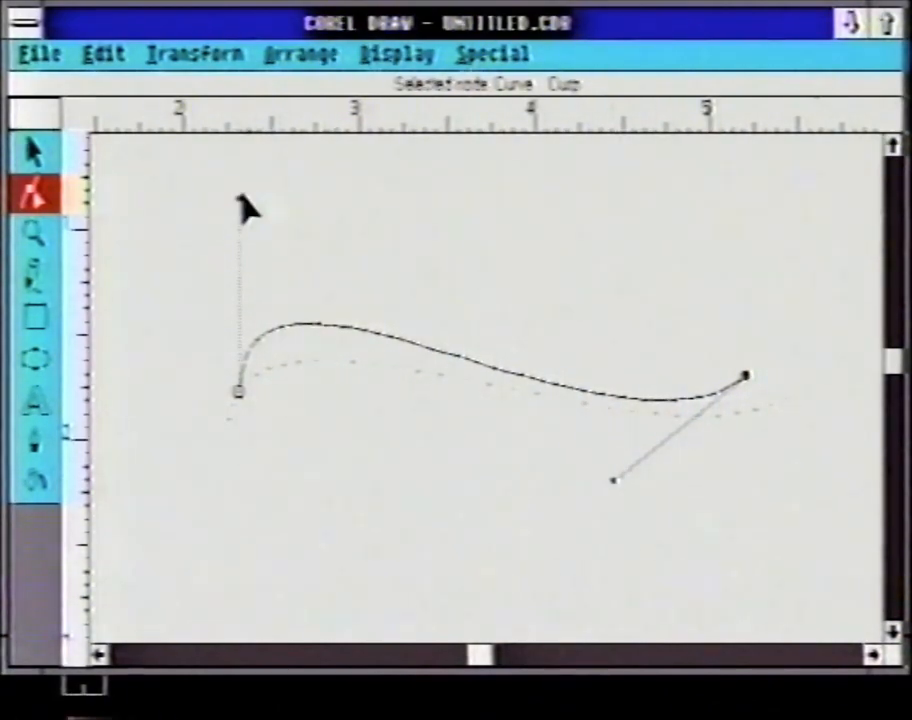
mouse_move(243, 210)
mouse_down()
mouse_move(286, 208)
mouse_move(430, 238)
mouse_move(275, 222)
mouse_move(257, 198)
mouse_up()
drag(613, 481, 660, 546)
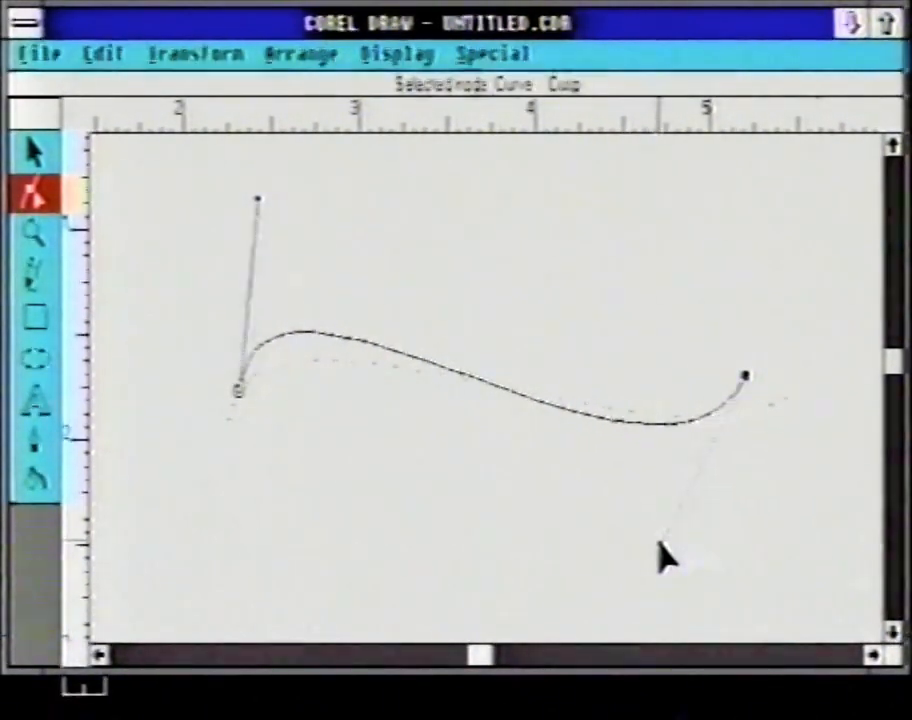
Step: Bend the curve into an arch by raising the last node's control point and shifting that node inward
drag(661, 550, 724, 221)
drag(752, 393, 452, 302)
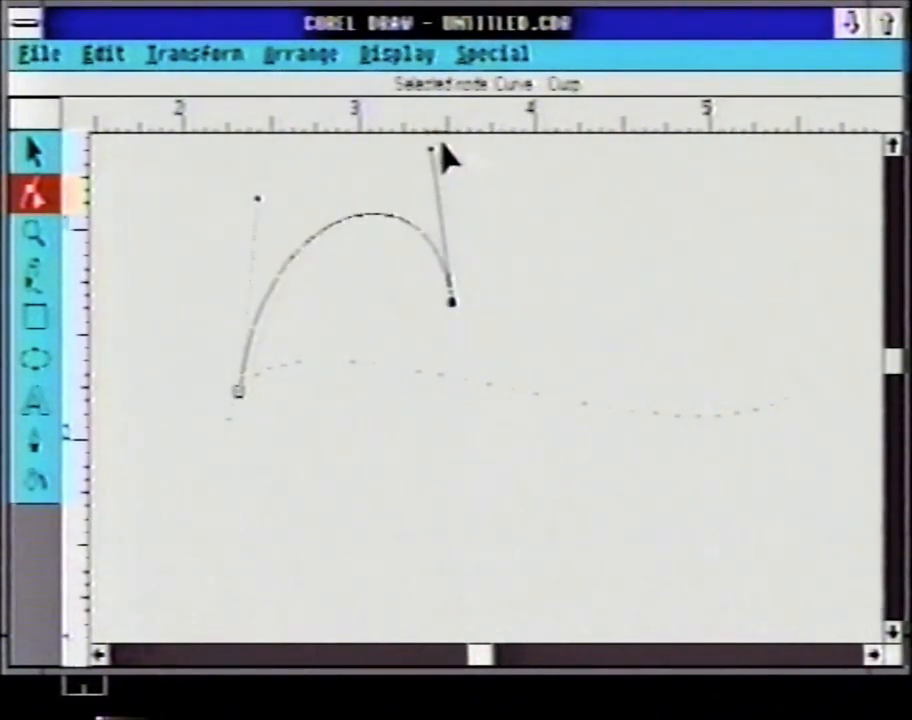
drag(431, 149, 660, 158)
Step: Flatten the curve into a nearly straight line by placing both control points between the end nodes
drag(253, 205, 383, 377)
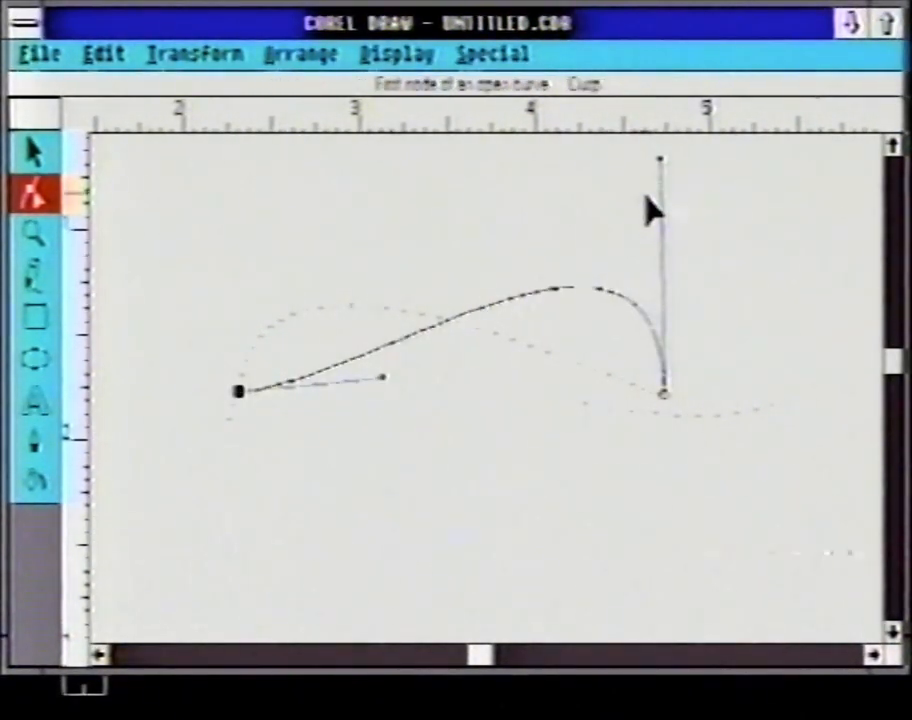
drag(660, 160, 509, 401)
drag(382, 378, 384, 393)
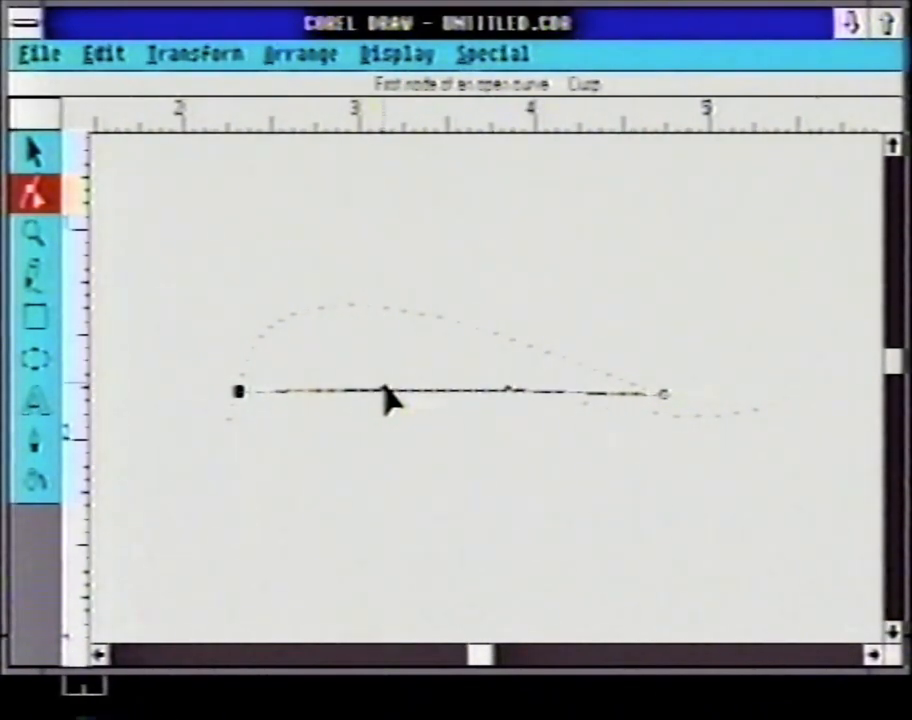
Step: Bend the line into an arch by raising both control points, and lower both end nodes
drag(384, 393, 279, 196)
drag(509, 389, 637, 241)
drag(663, 394, 637, 396)
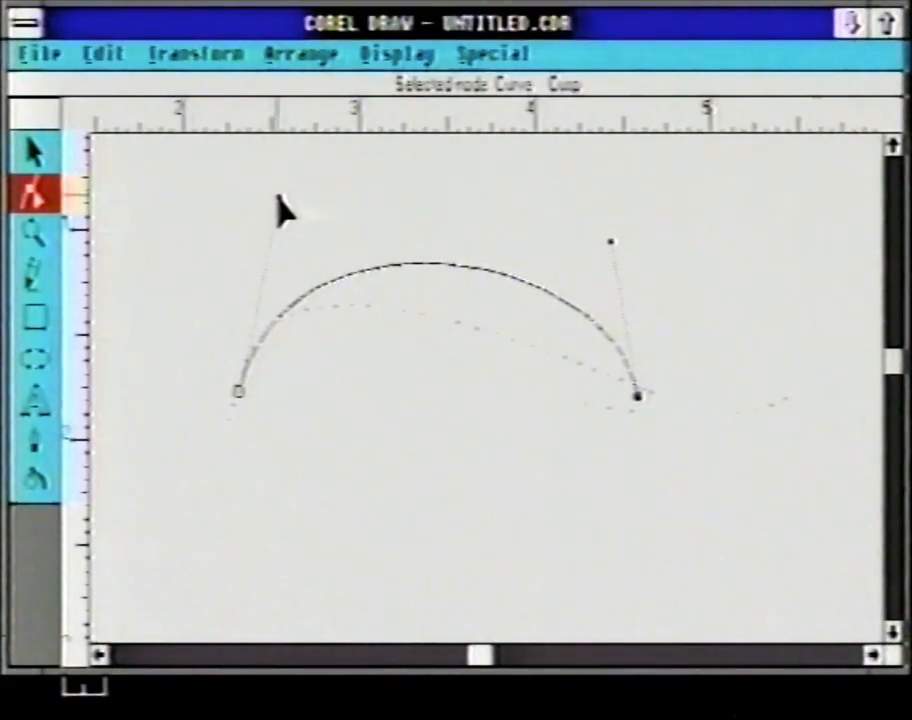
drag(278, 197, 284, 158)
drag(240, 400, 242, 440)
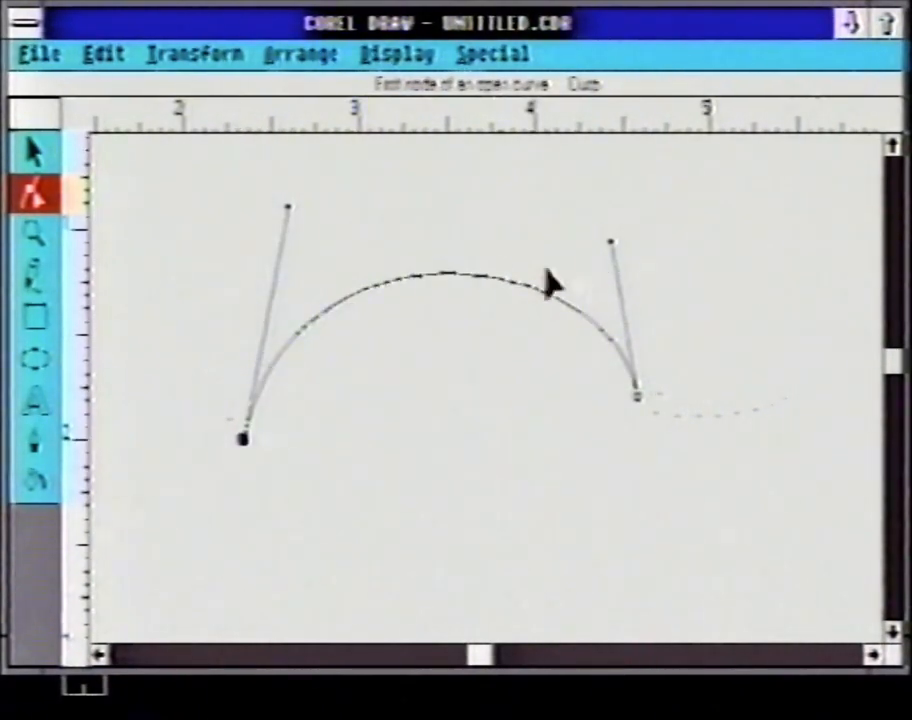
drag(635, 396, 637, 461)
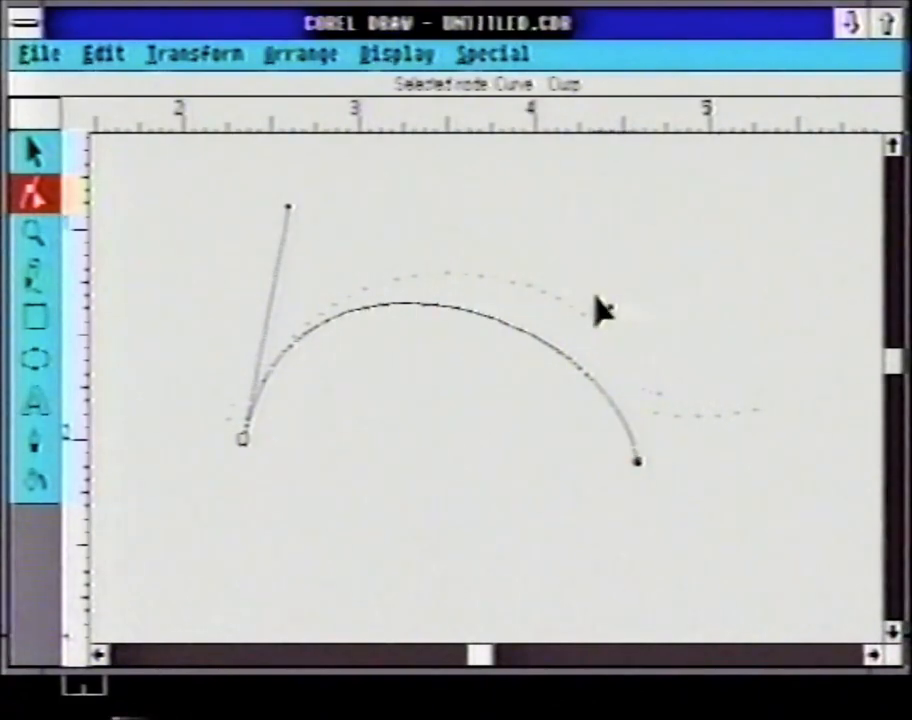
Step: Skew the arch by pulling the last node's control point far up and outward, and shift that end node inward
drag(611, 306, 867, 153)
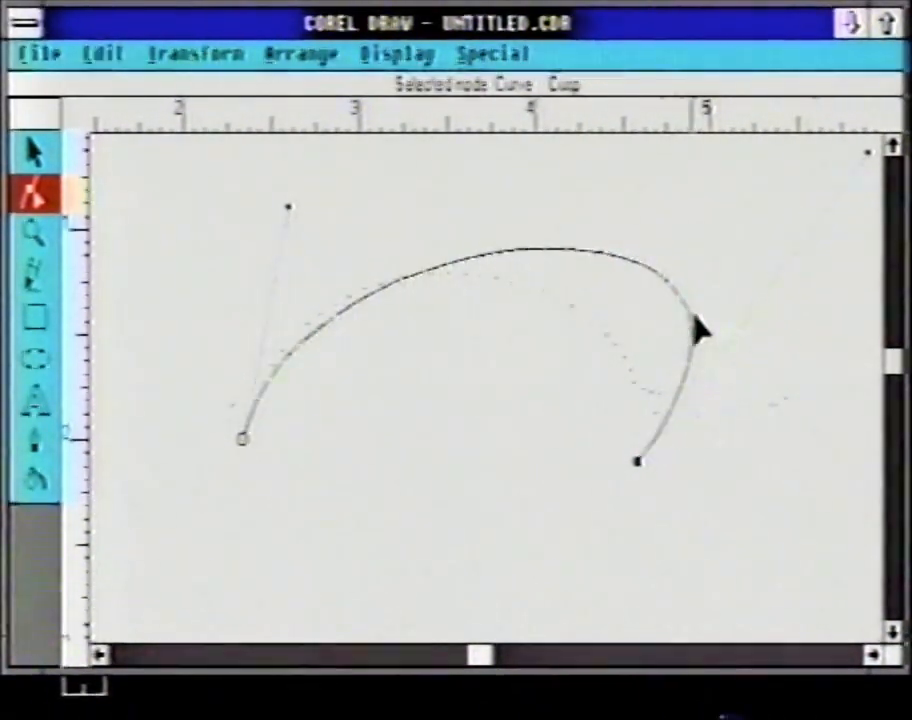
drag(638, 466, 591, 485)
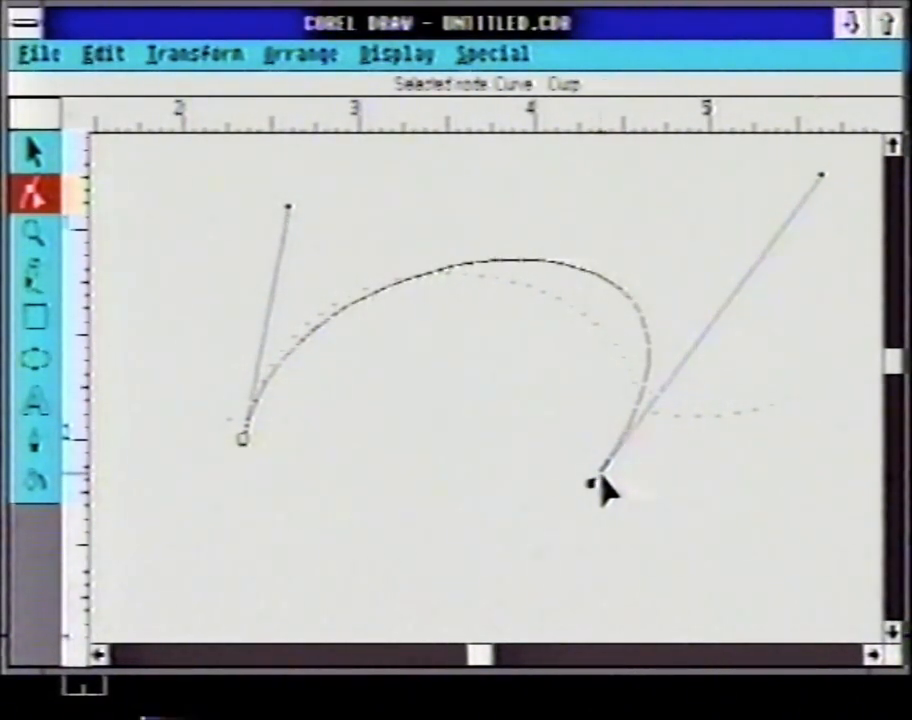
click(704, 216)
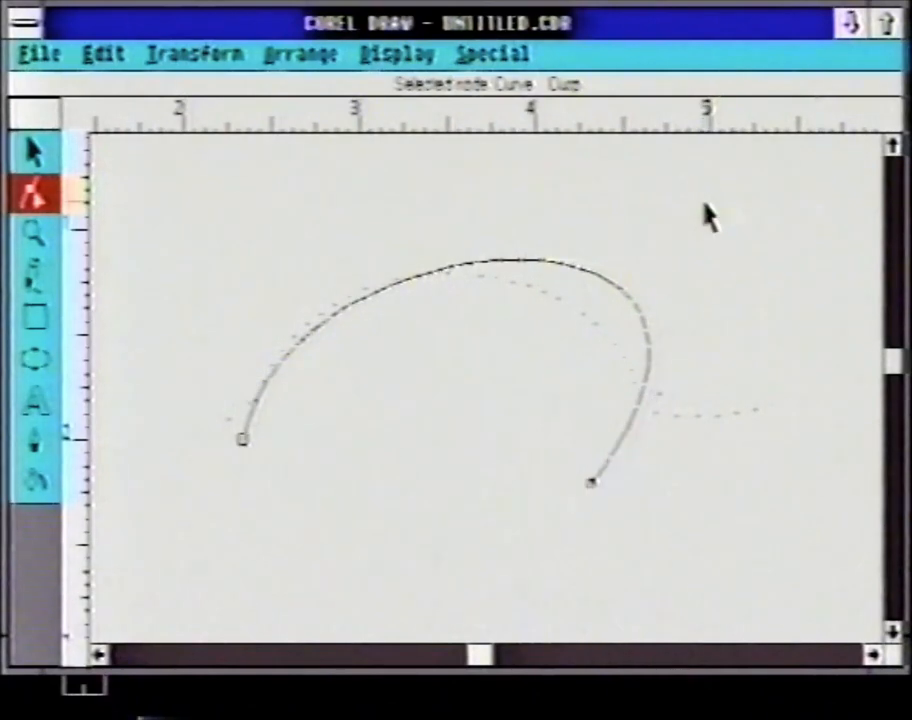
Step: Even out the arch by bringing the last node's control point in, spreading both end nodes and making the first control line vertical
click(638, 317)
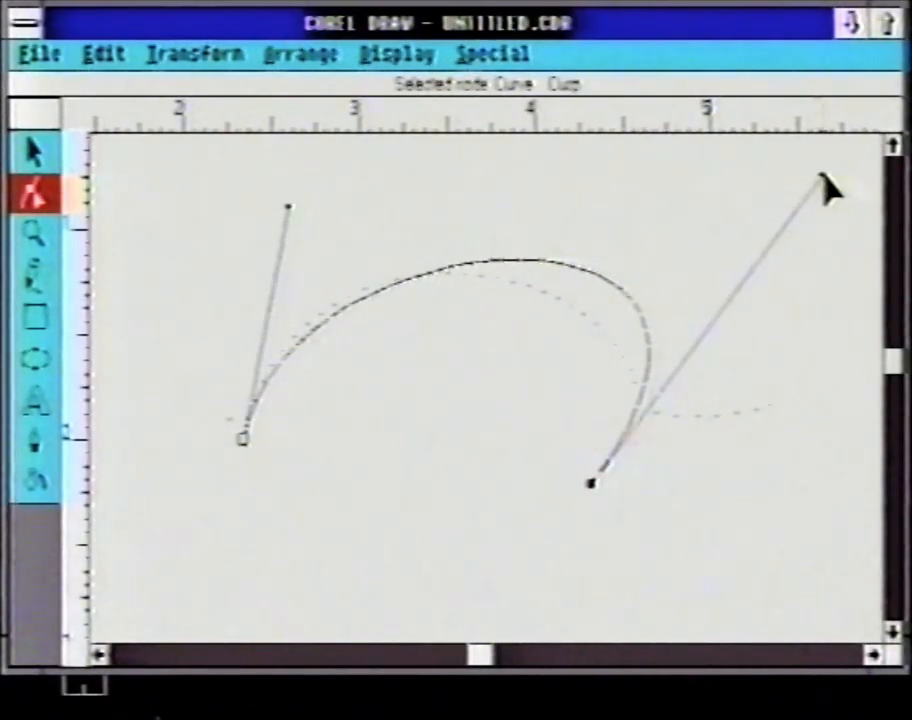
drag(825, 190, 668, 222)
drag(589, 480, 660, 450)
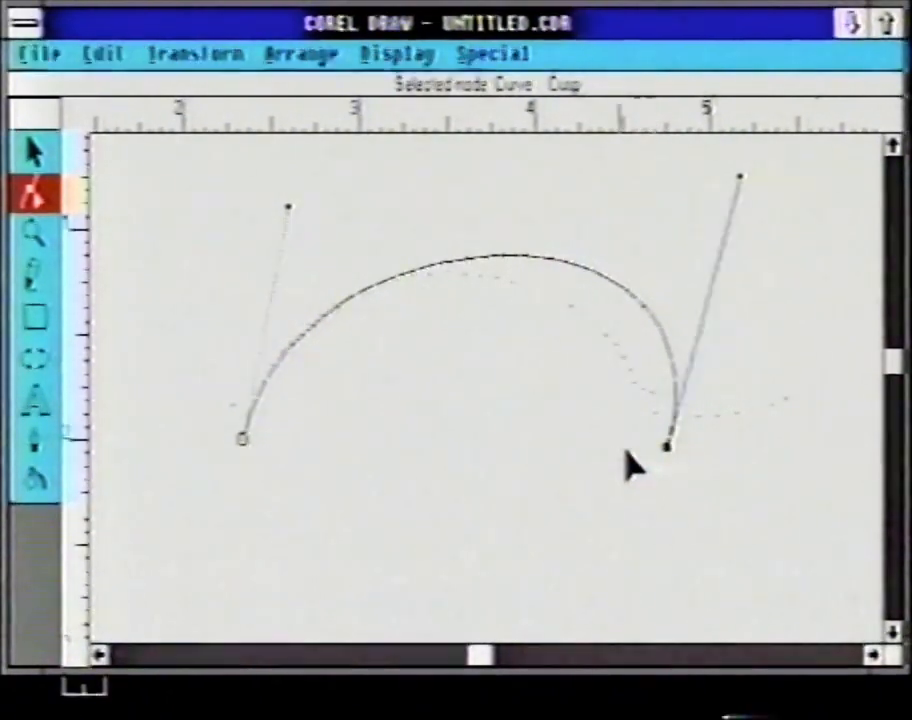
drag(244, 443, 212, 488)
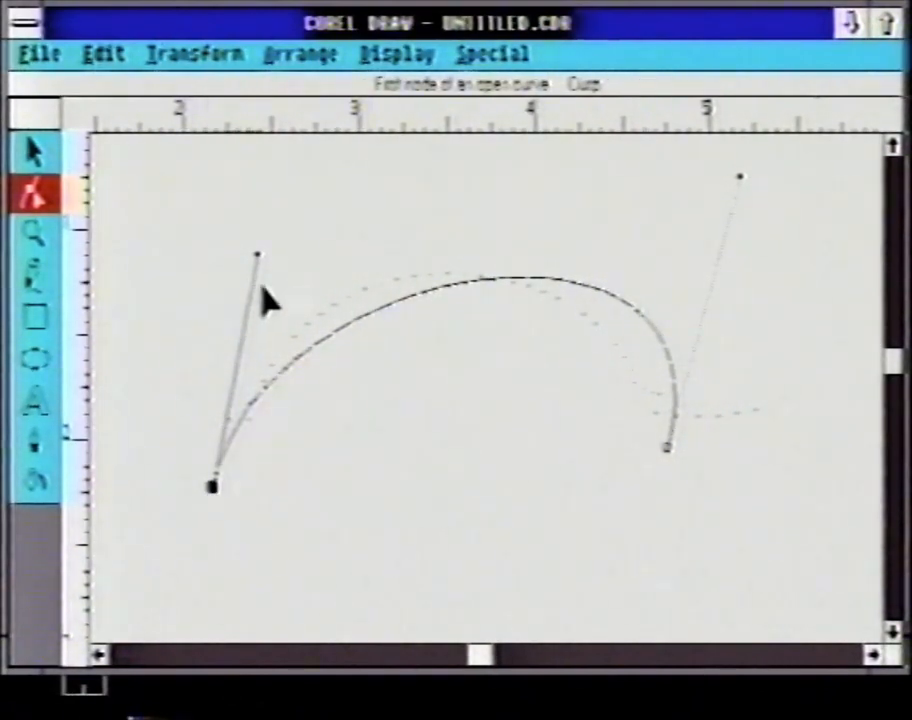
drag(254, 262, 221, 250)
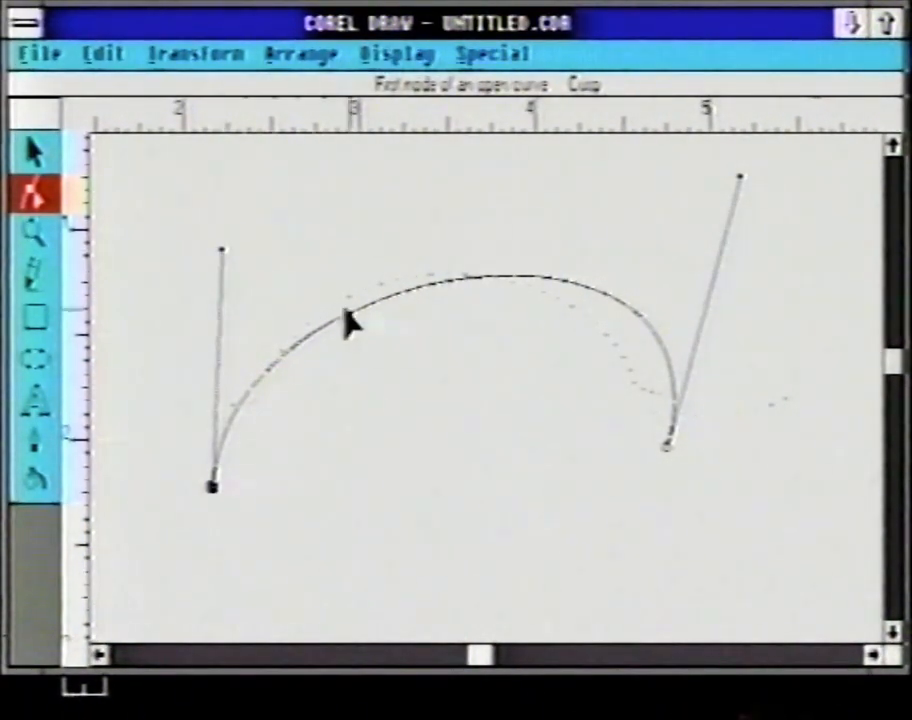
Step: Add a node near the middle of the arch and adjust the new node's control points
click(419, 283)
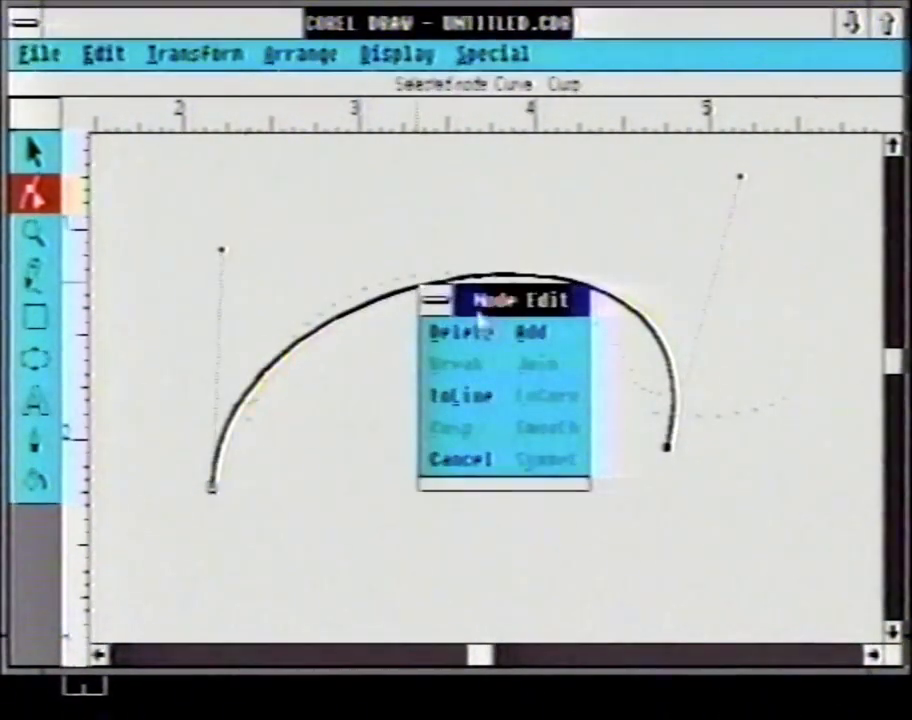
click(521, 342)
click(463, 307)
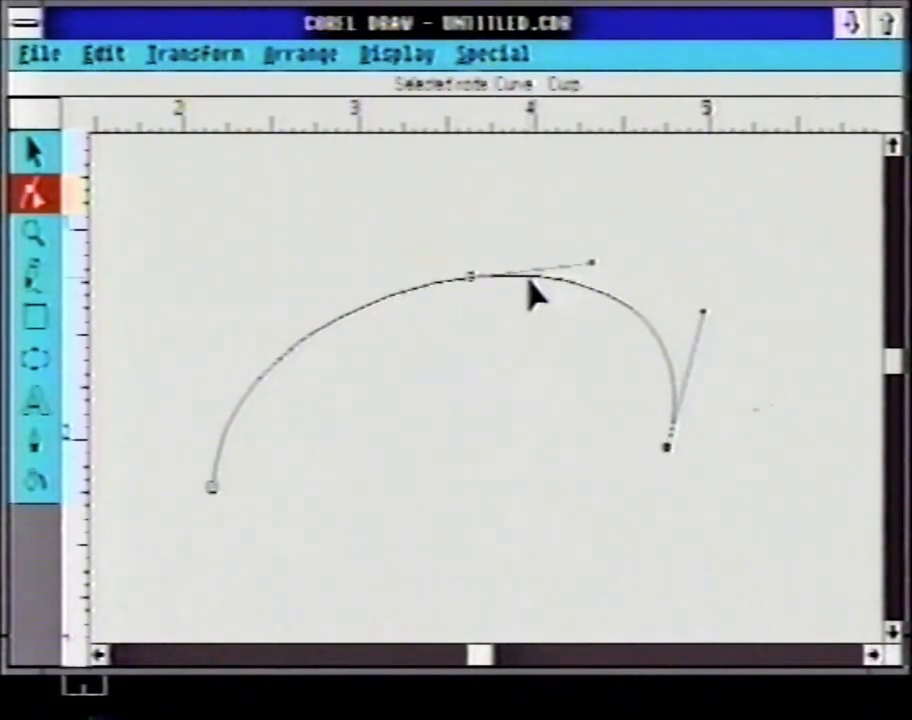
click(392, 299)
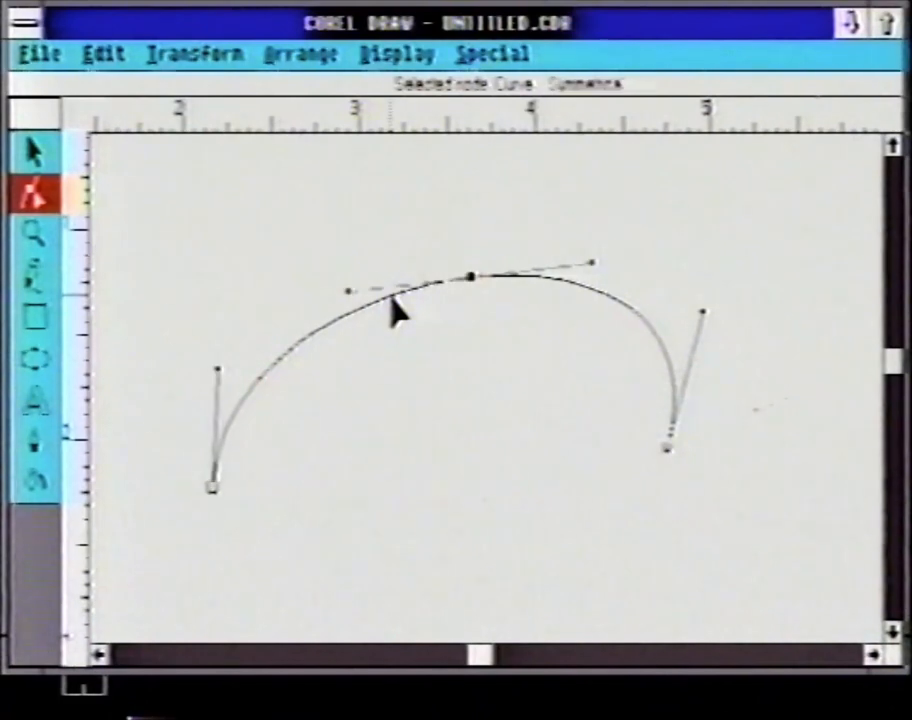
drag(350, 305, 342, 288)
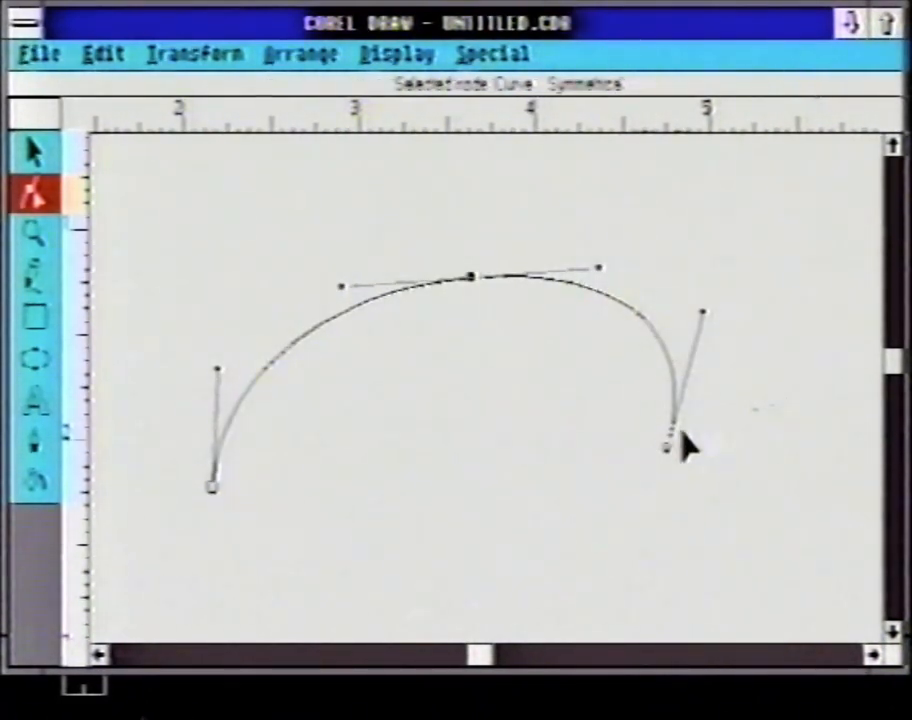
Step: Add another node on the curve's last segment, move the last end node down and outward, and adjust the new node's control point
double_click(673, 370)
click(778, 414)
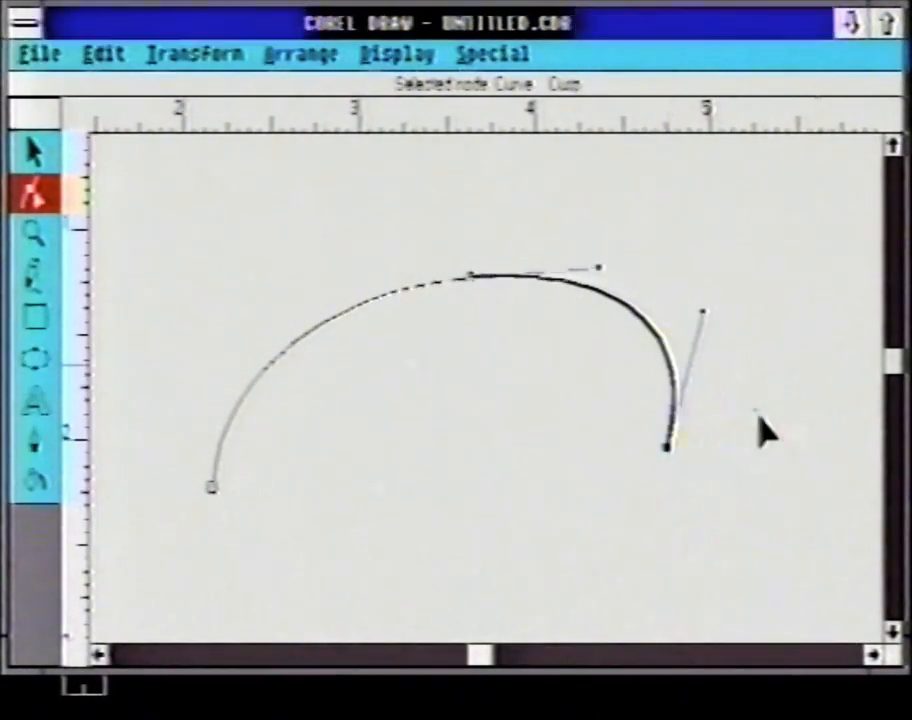
click(642, 473)
drag(666, 449, 755, 497)
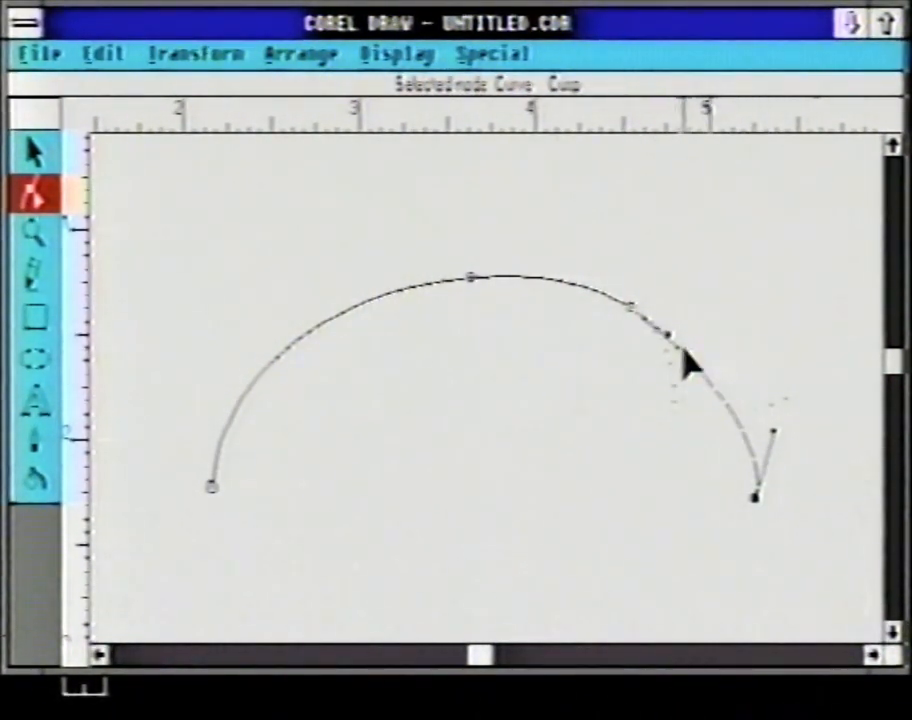
mouse_move(674, 346)
mouse_down()
mouse_move(694, 336)
mouse_move(688, 350)
mouse_up()
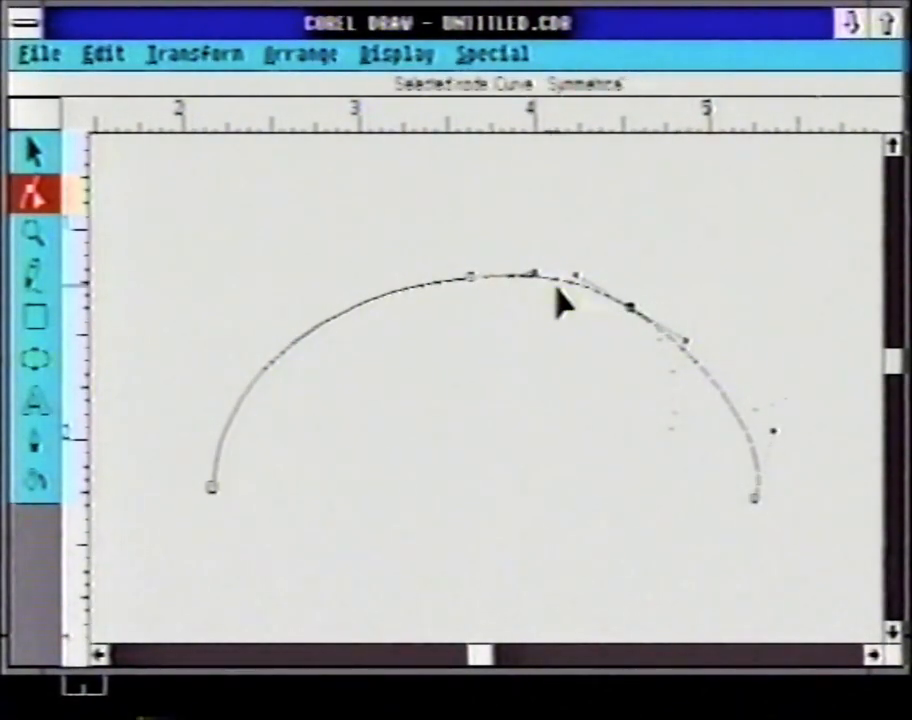
Step: Move the arch's second node up and outward, and adjust the length and angle of its control points
click(416, 288)
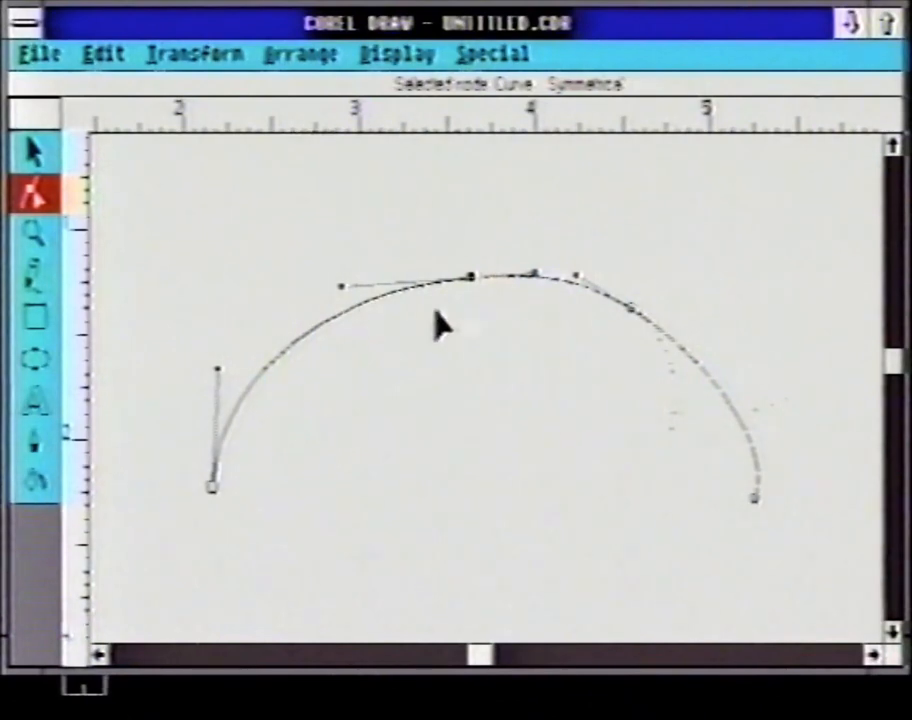
click(500, 382)
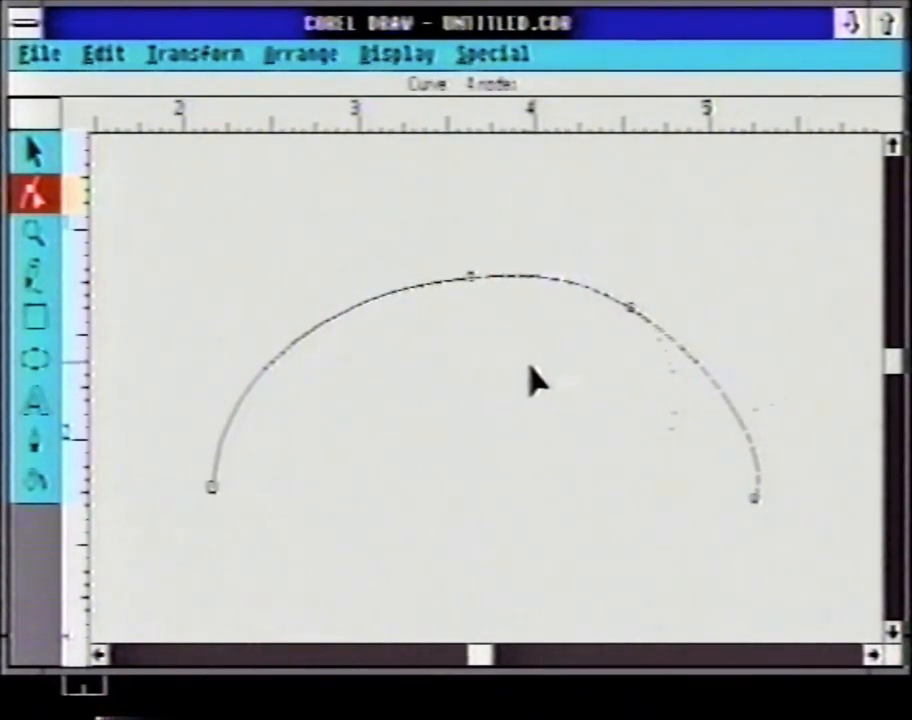
drag(472, 278, 437, 222)
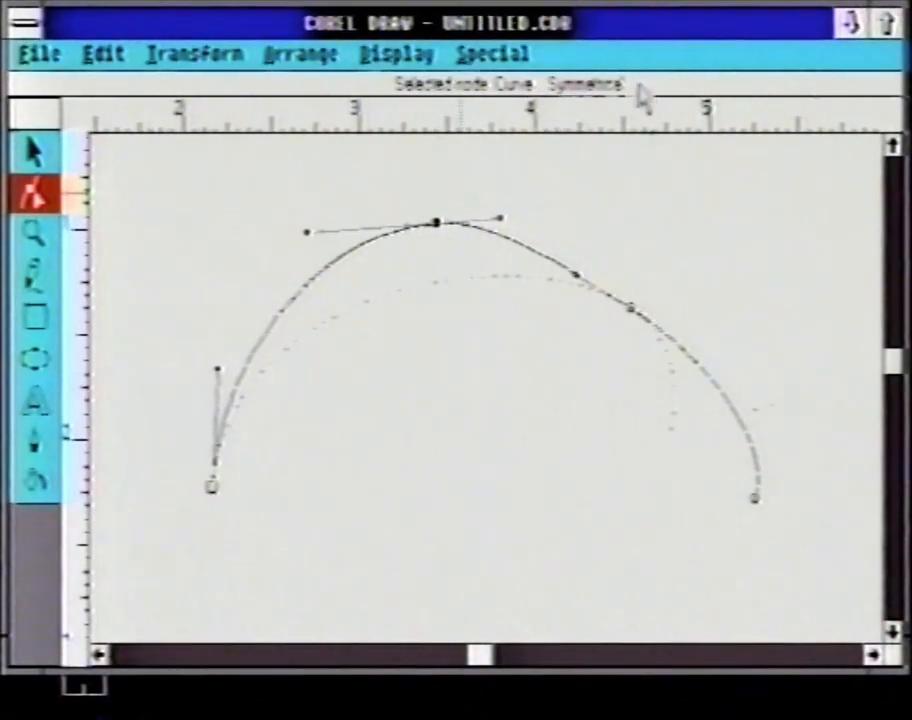
drag(499, 220, 543, 265)
drag(508, 183, 521, 213)
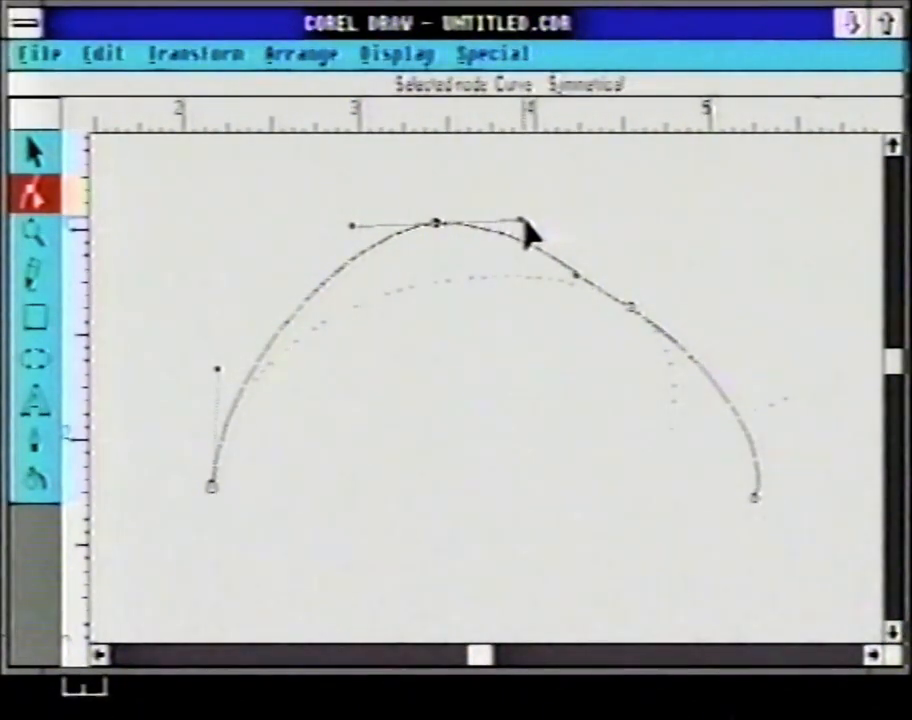
drag(524, 230, 513, 193)
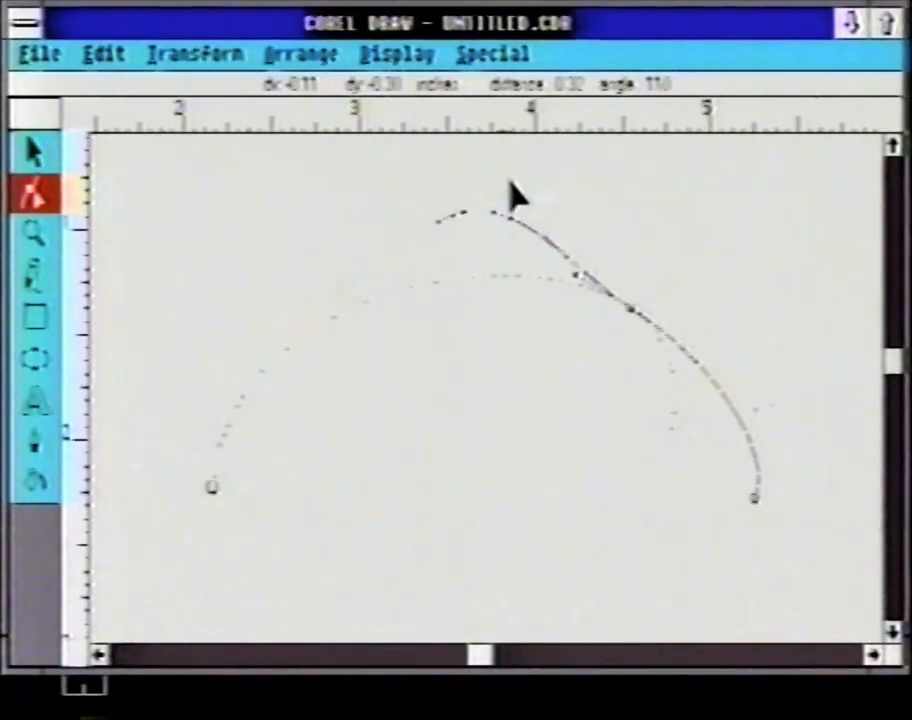
drag(508, 258, 521, 216)
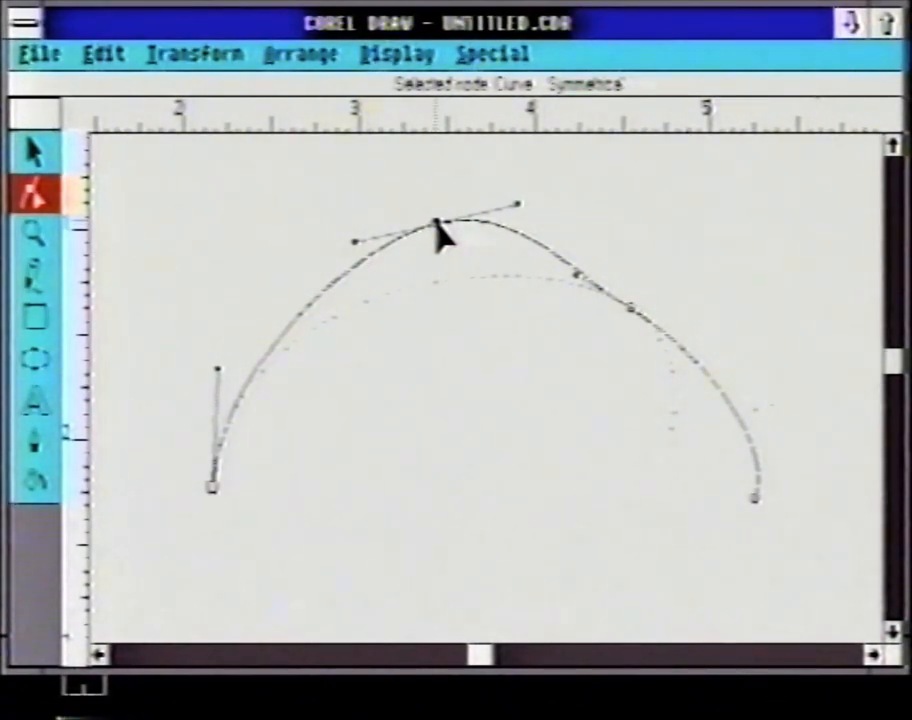
Step: Move the last two nodes together up and outward, and raise the first and last nodes together
click(477, 285)
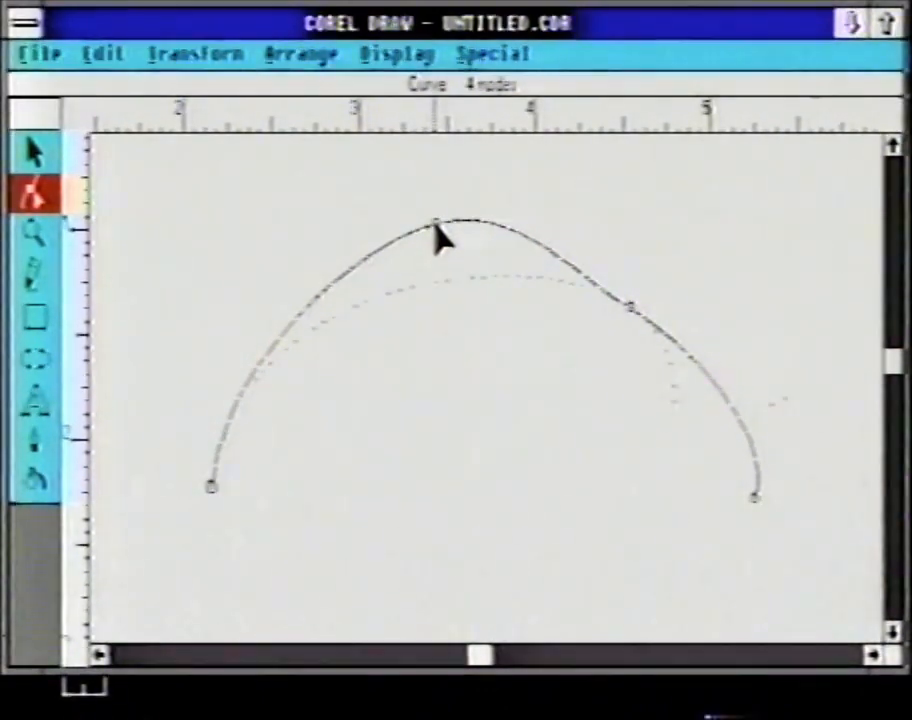
click(630, 303)
mouse_move(603, 255)
mouse_down()
mouse_move(790, 545)
mouse_move(800, 538)
mouse_move(800, 546)
mouse_up()
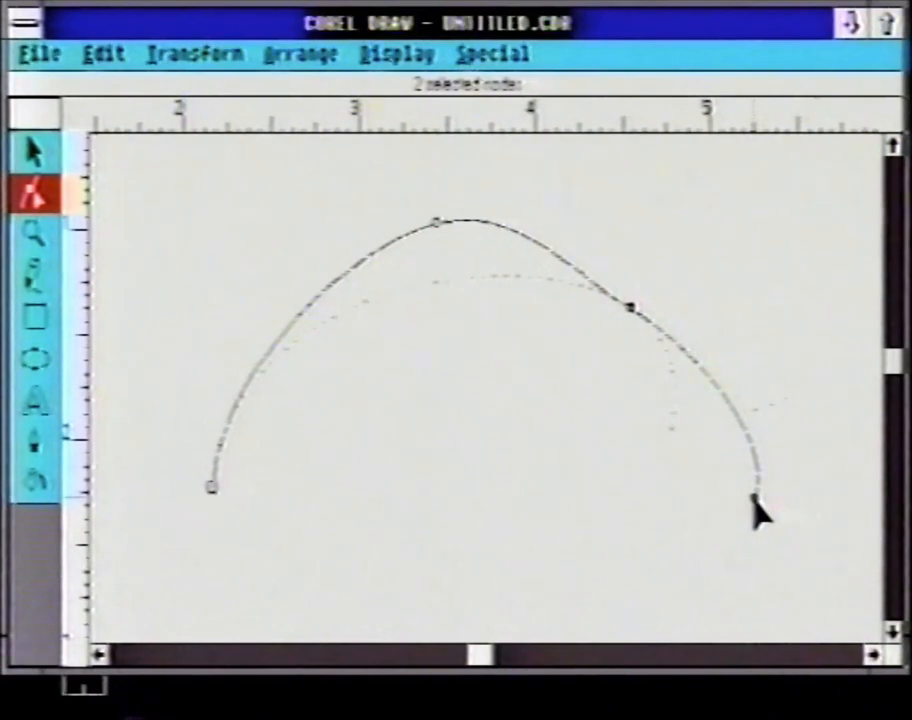
drag(757, 509, 784, 478)
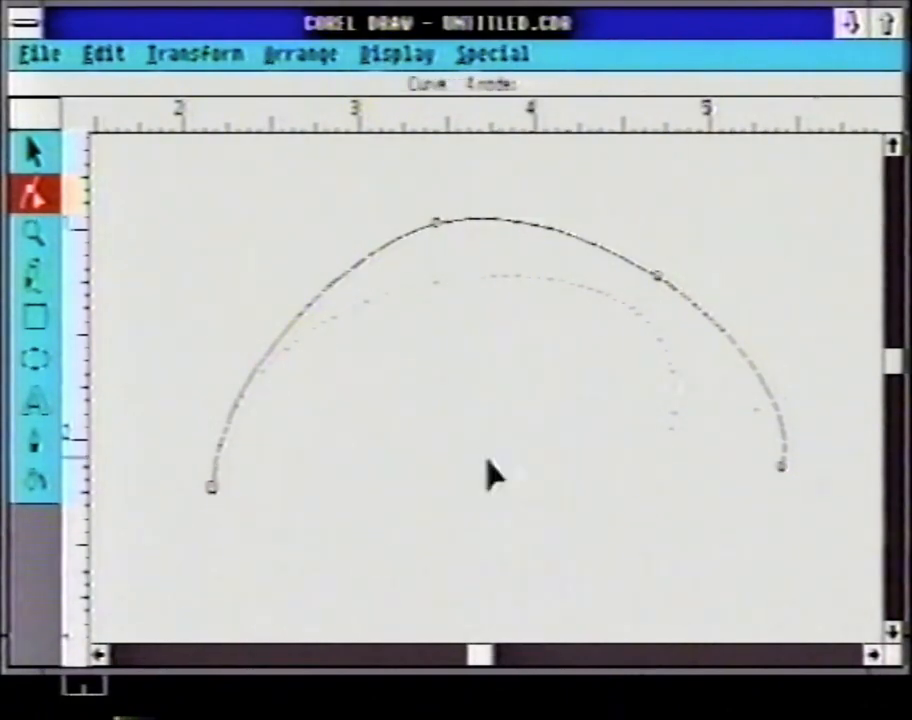
drag(149, 383, 822, 566)
drag(785, 480, 755, 450)
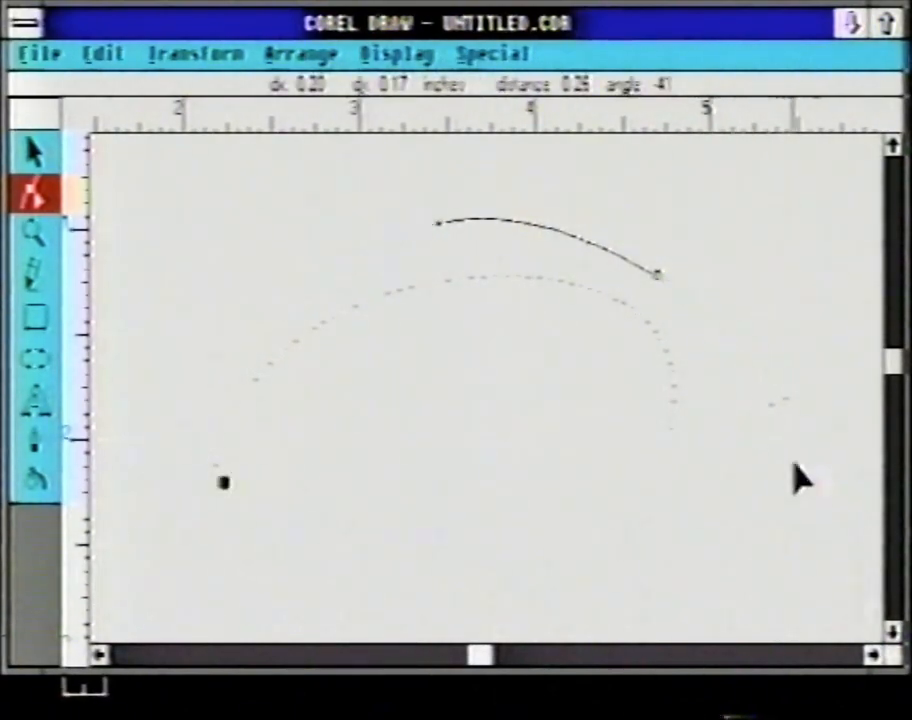
click(750, 460)
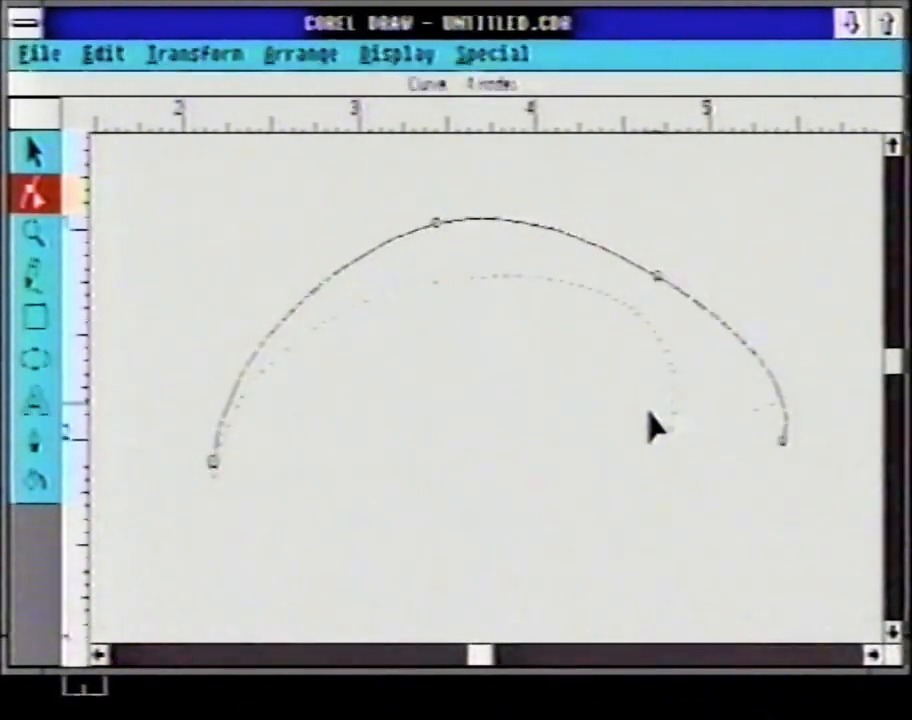
Step: Move the first and third nodes together up and to the right, and shift the third, second and first nodes individually
click(660, 280)
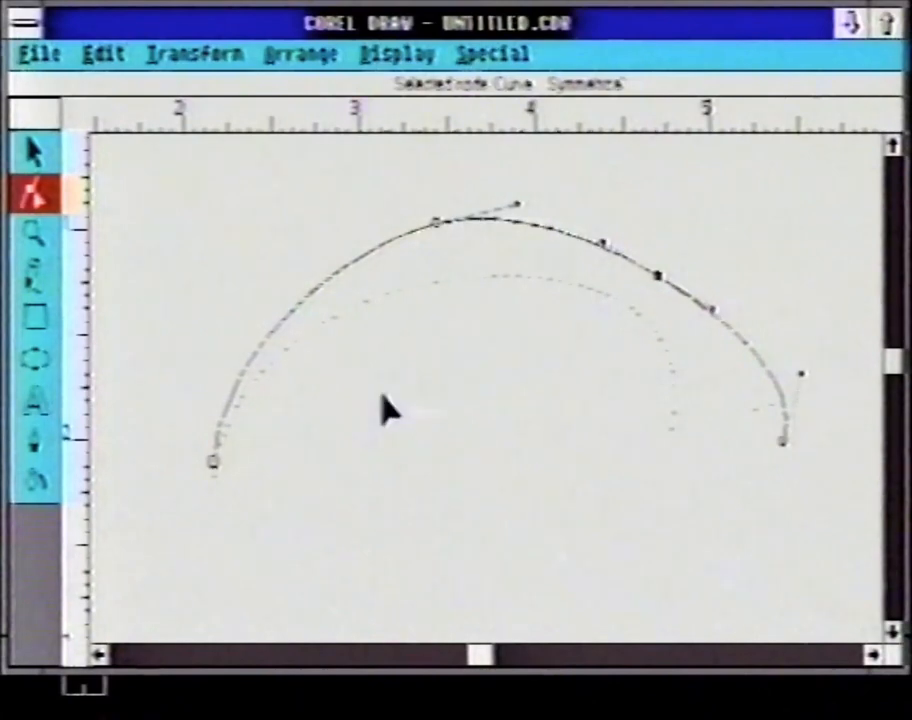
drag(213, 465, 273, 436)
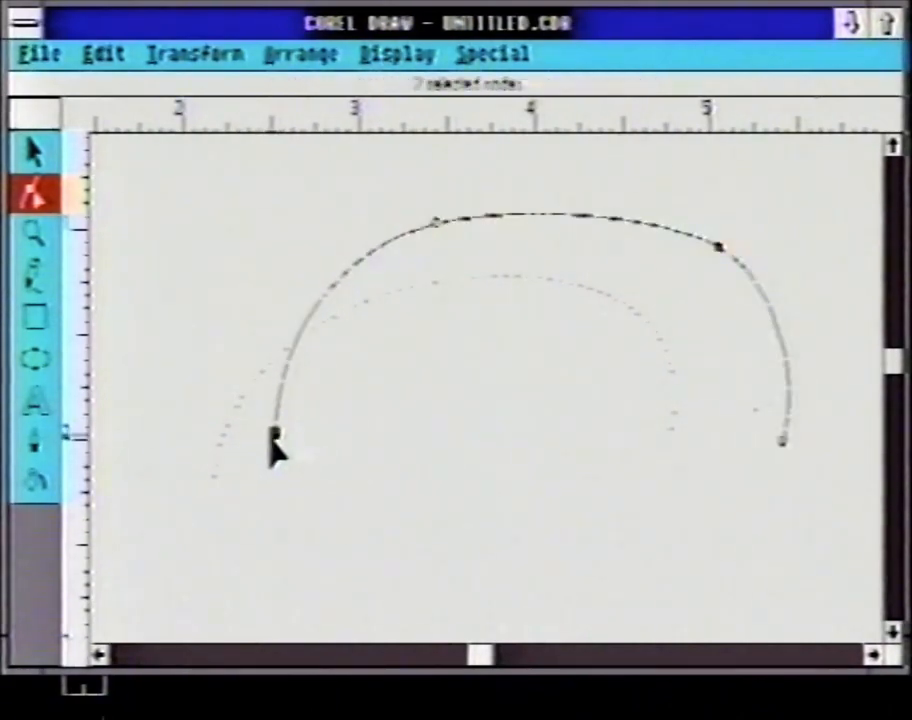
click(718, 250)
drag(714, 252, 722, 243)
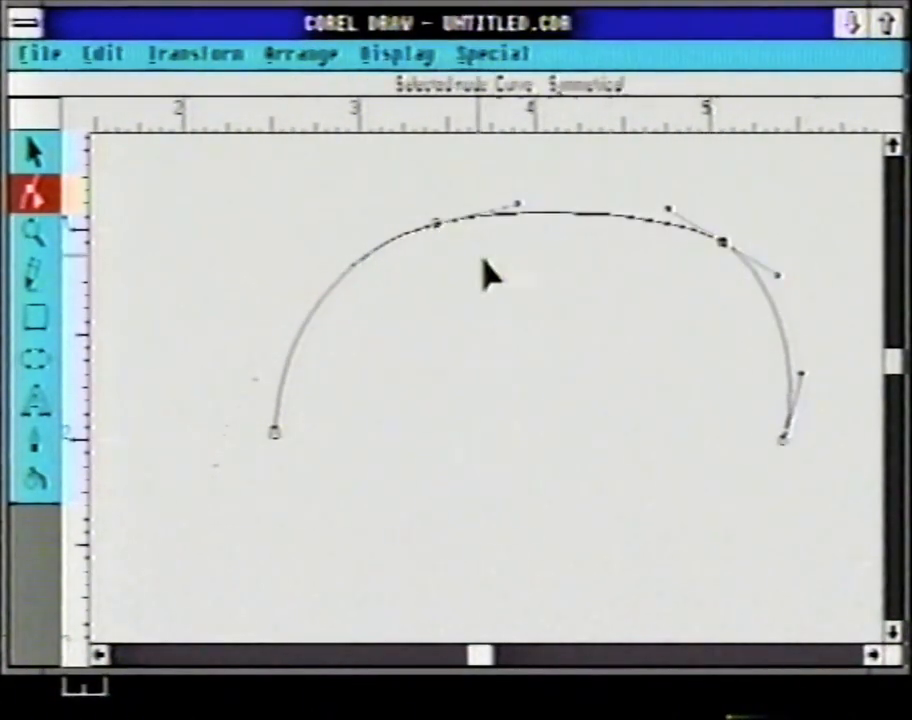
drag(440, 230, 403, 216)
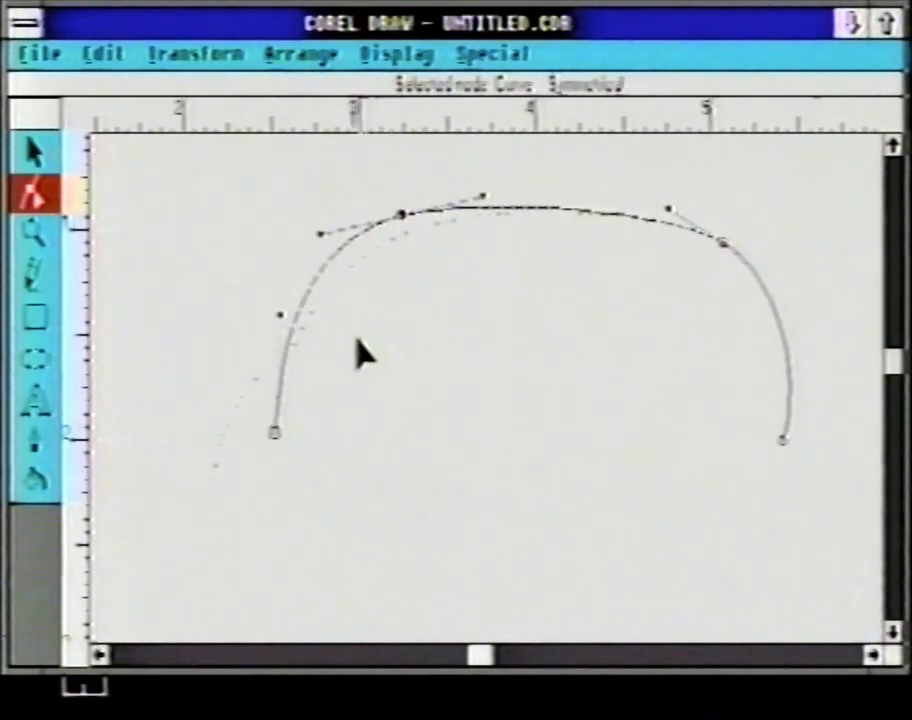
drag(270, 438, 206, 458)
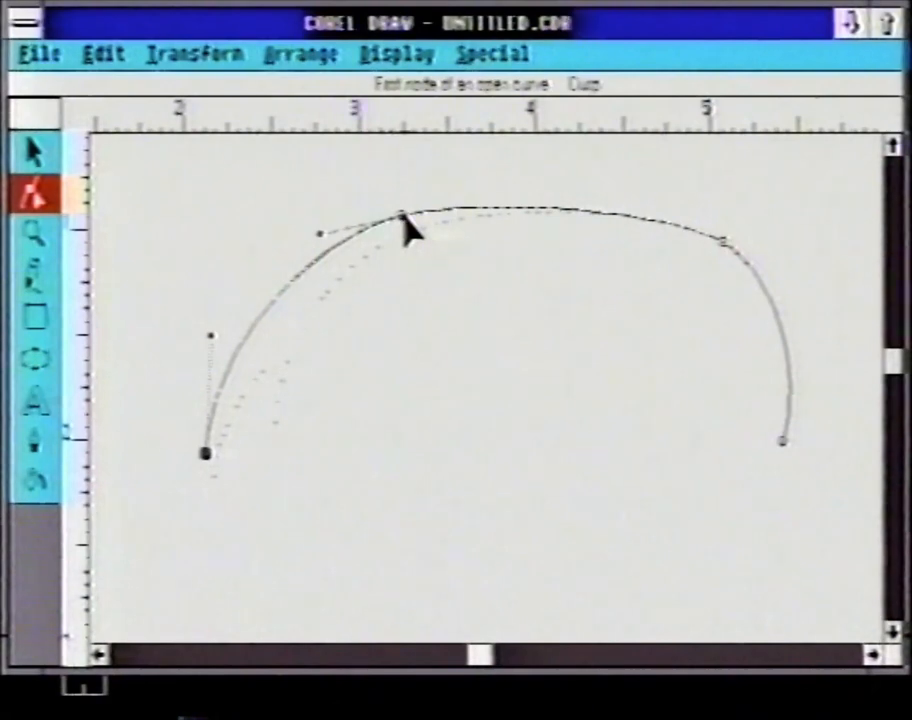
Step: Delete the curve's first node and the following node, leaving only its last segment
key(Delete)
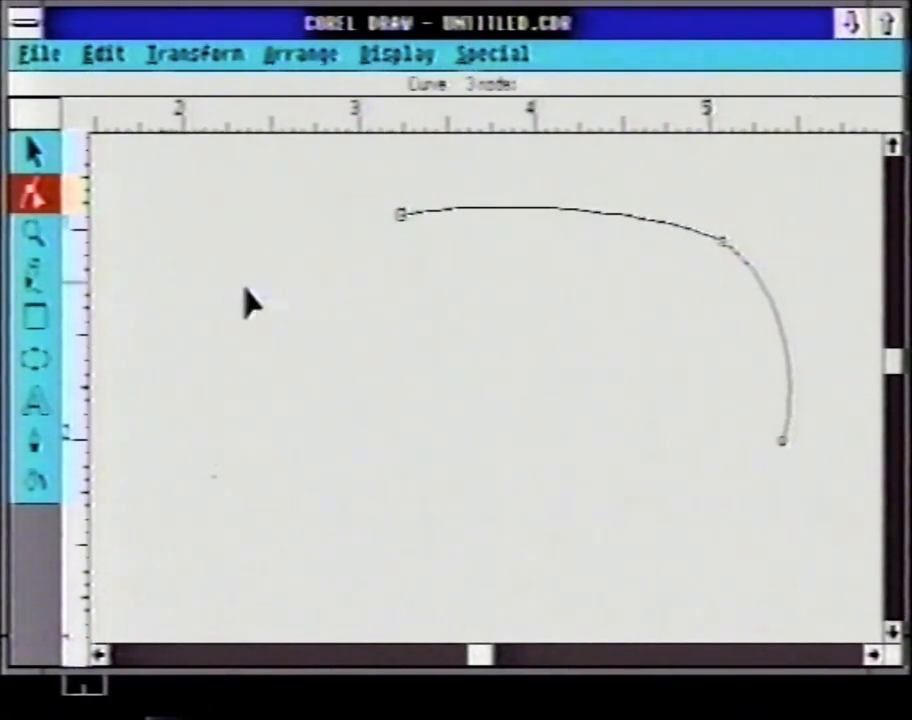
click(400, 214)
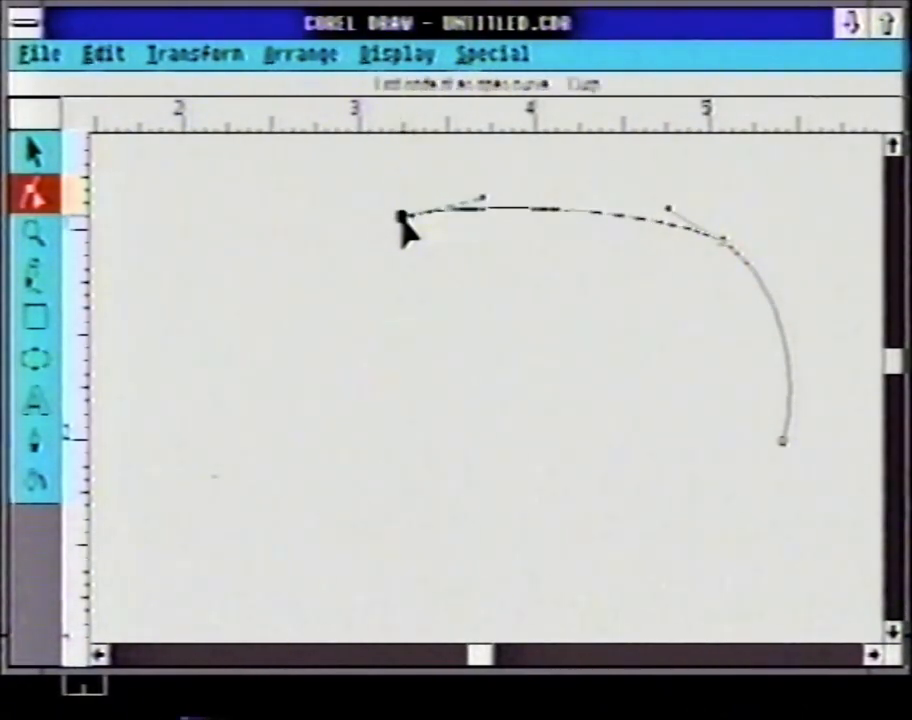
key(Delete)
Step: Reshape the remaining segment into an even arch by repositioning both end nodes and pulling their control points straight up
drag(722, 241, 262, 238)
drag(779, 438, 704, 411)
click(781, 438)
drag(783, 445, 550, 402)
drag(570, 336, 543, 205)
drag(212, 242, 199, 190)
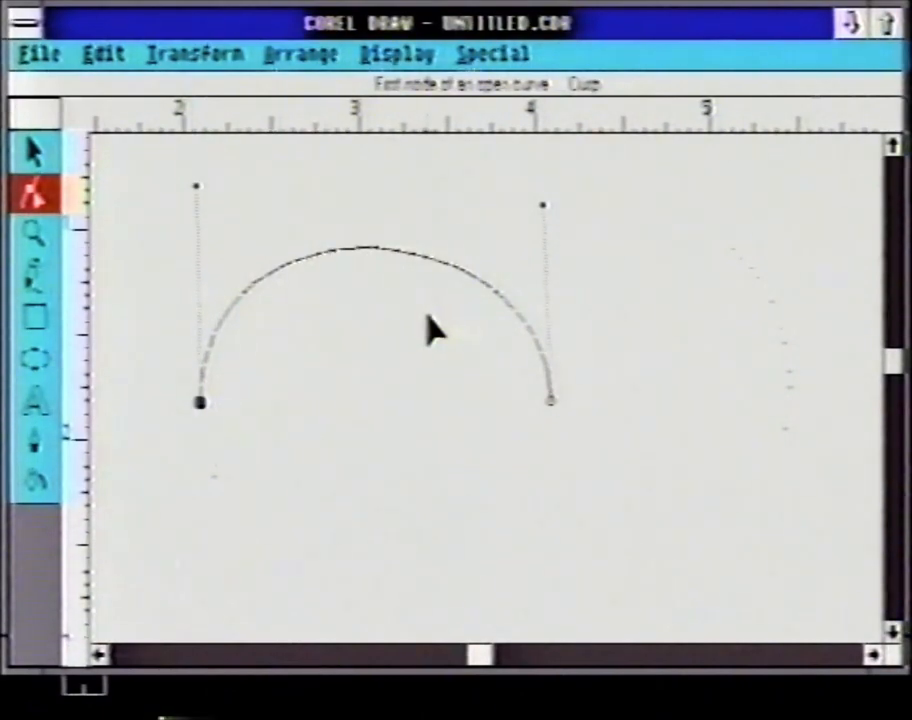
Step: Add a node at the middle of the arch and move the last end node outward
double_click(358, 258)
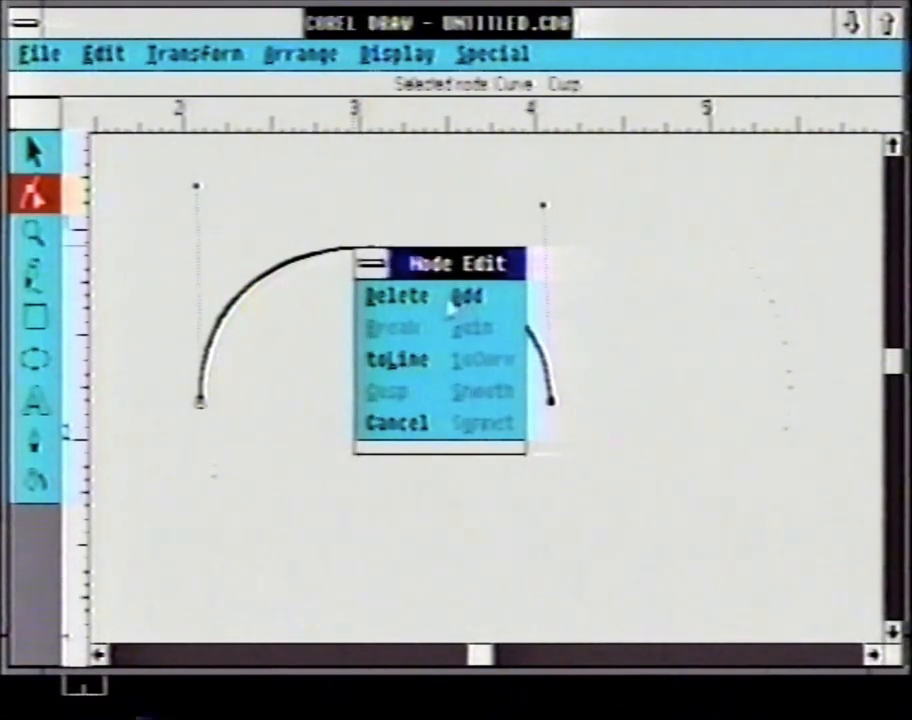
click(423, 415)
double_click(517, 322)
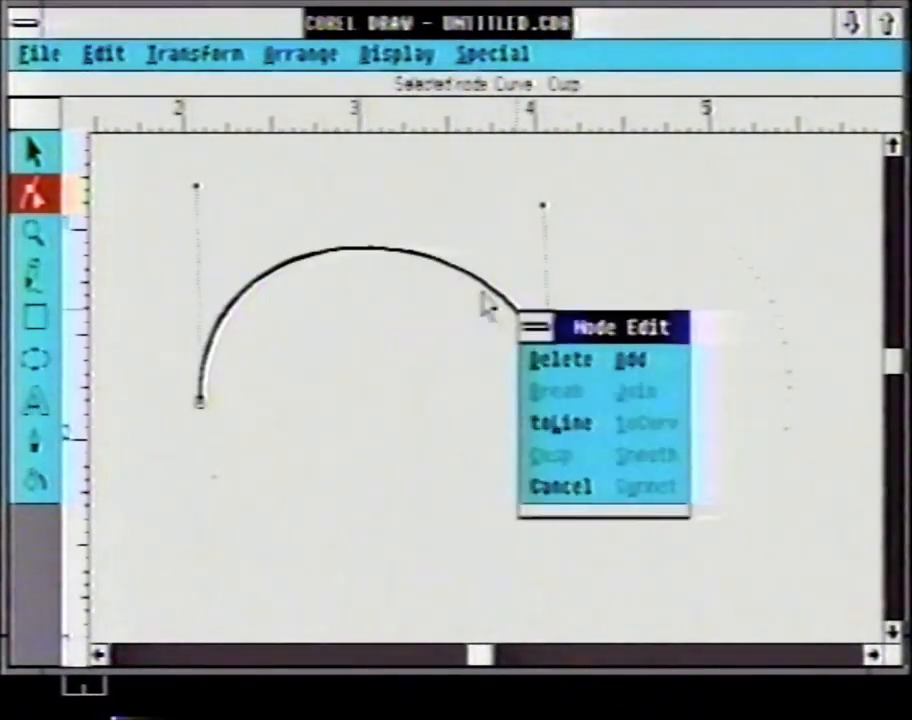
click(636, 360)
drag(550, 404, 668, 406)
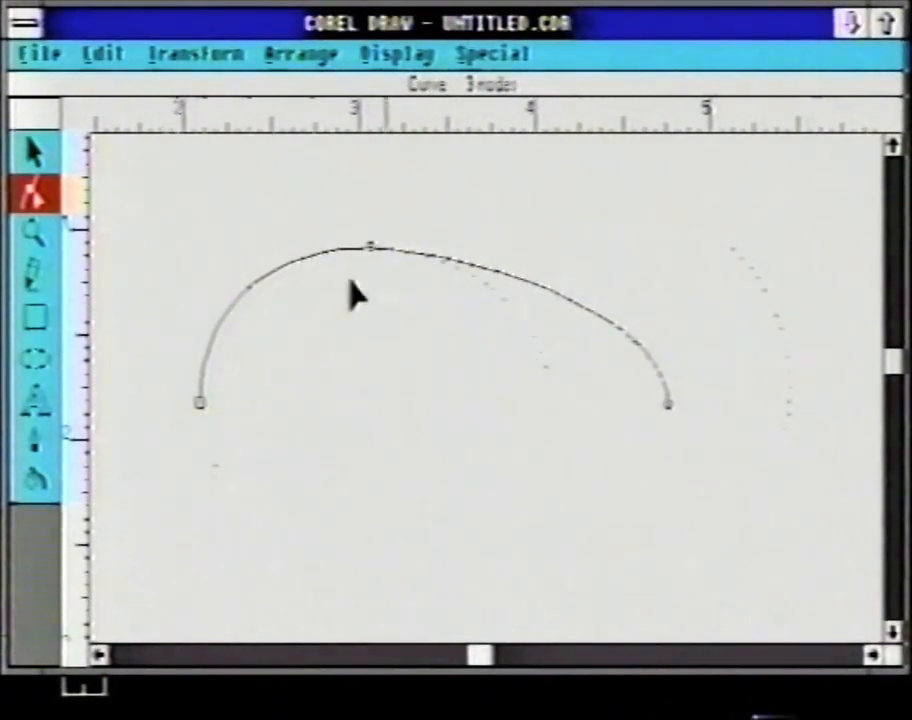
Step: Delete the arch's last node and pull the remaining curve's end node outward to the right
double_click(447, 260)
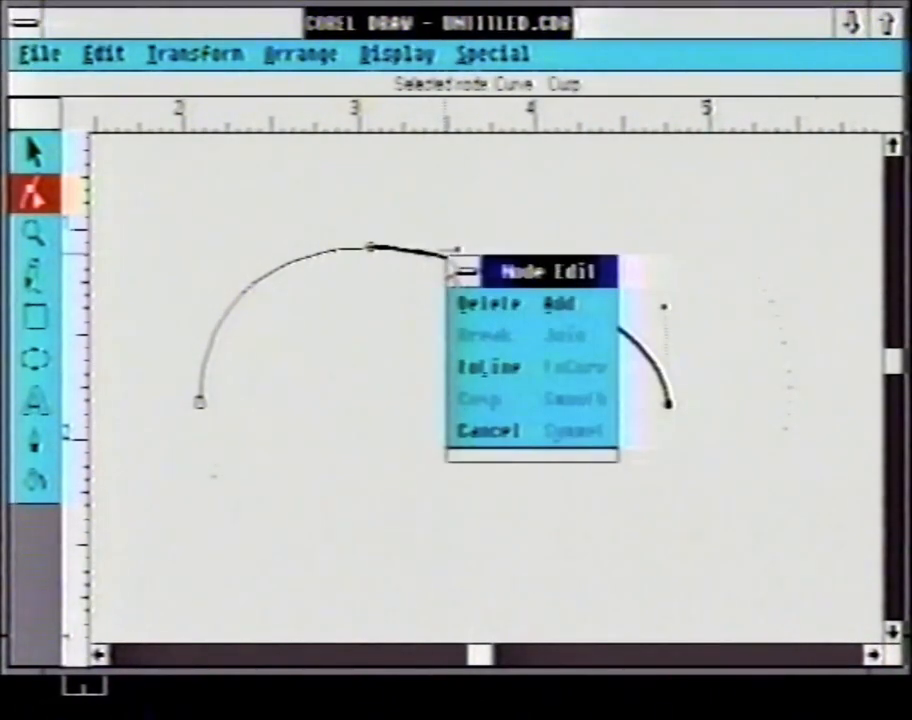
click(500, 305)
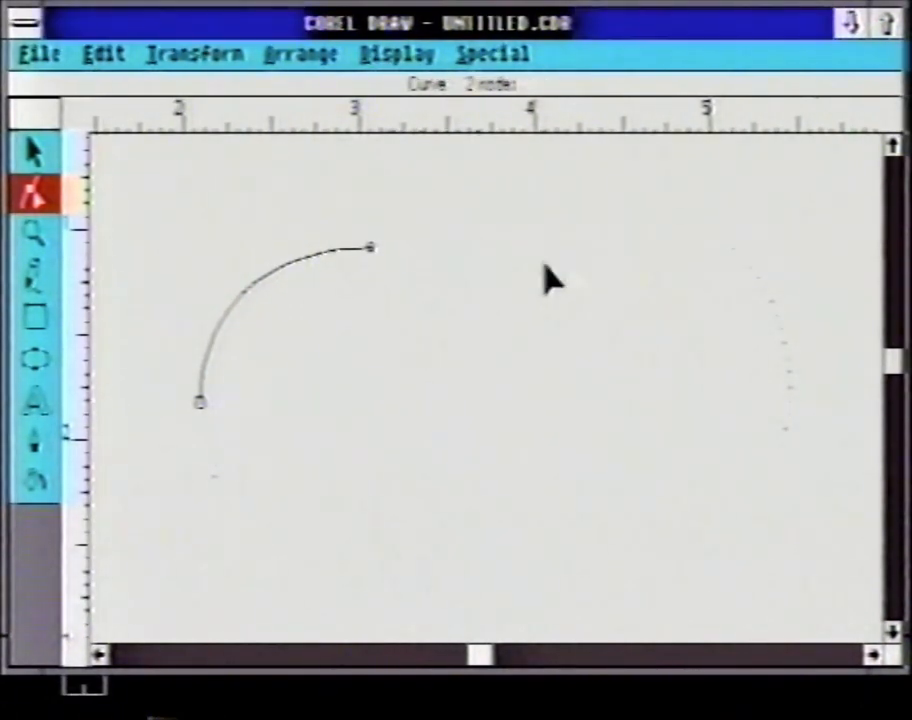
drag(370, 250, 597, 279)
Step: Add a node at the middle of the curve, raise it, and move the last end node down and outward
double_click(598, 280)
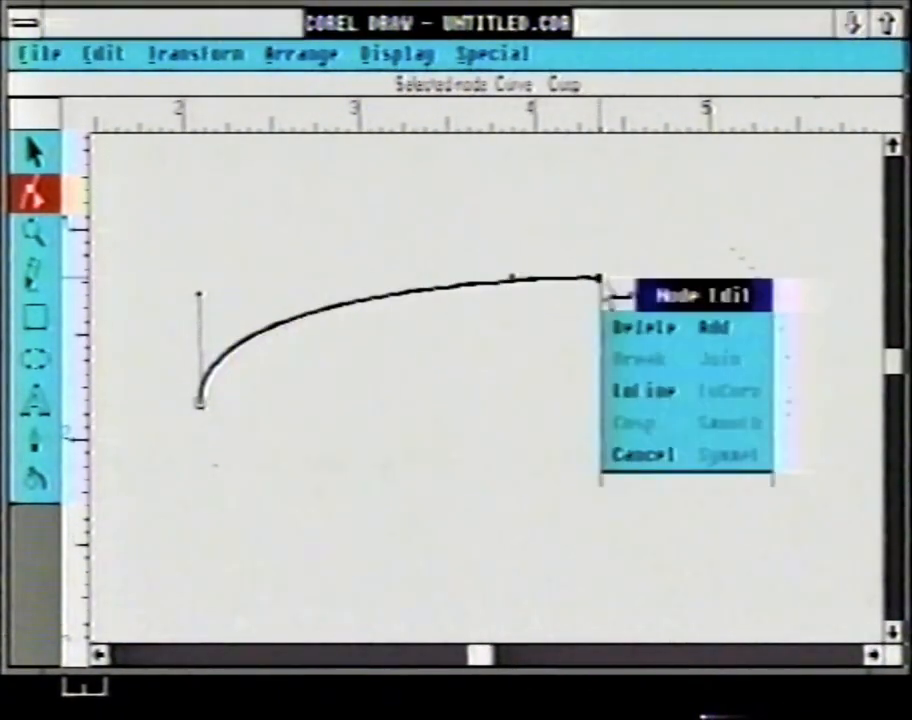
click(714, 330)
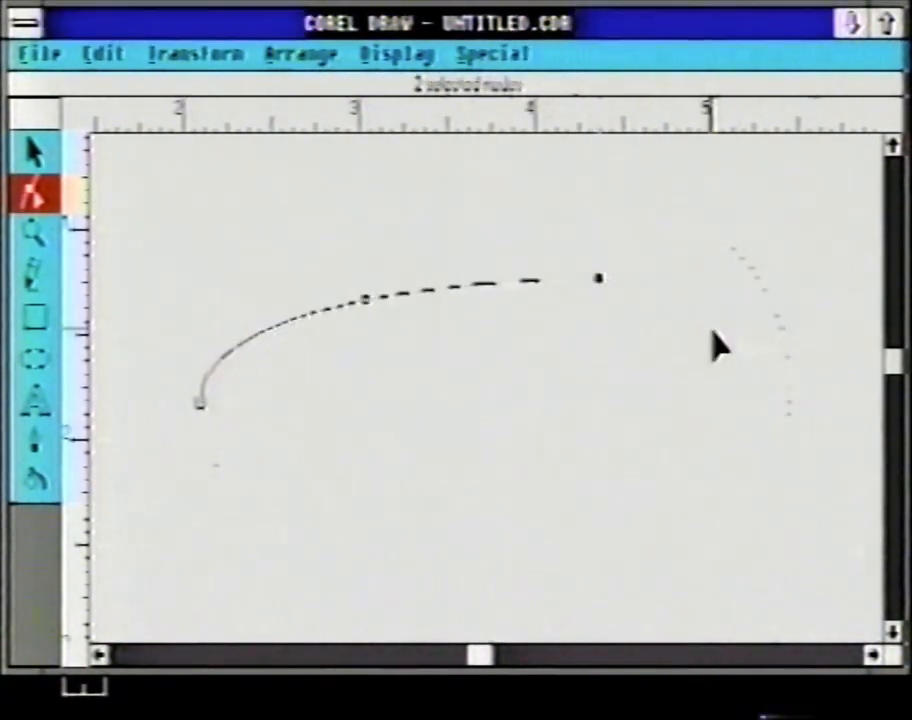
drag(365, 305, 360, 220)
drag(599, 281, 748, 408)
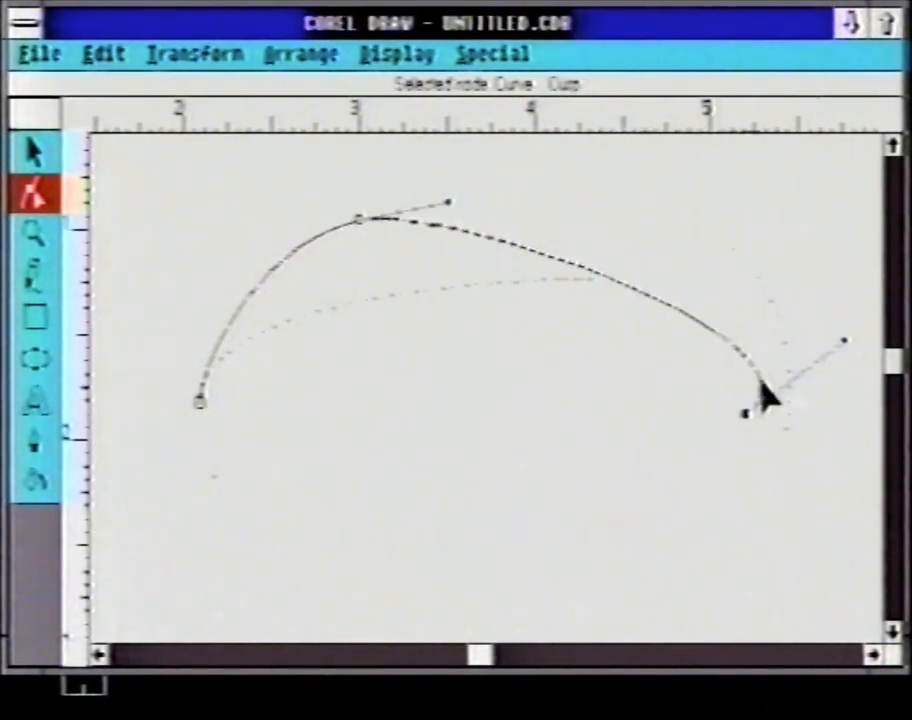
Step: Add a node on the last segment, pull it down and inward, and lengthen the second node's control points into an S-bend
double_click(620, 285)
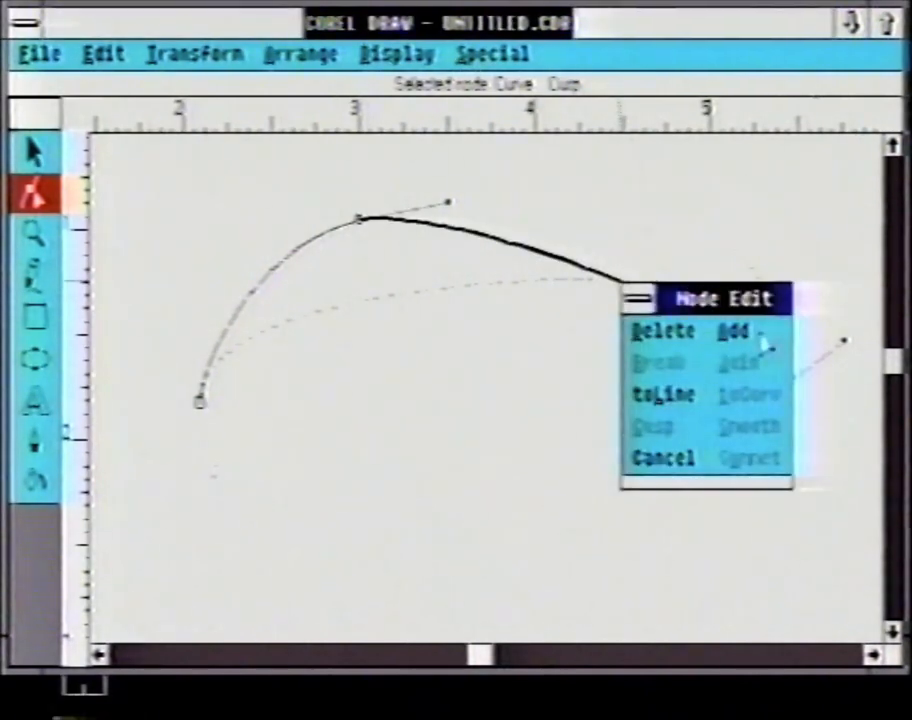
click(740, 326)
drag(621, 286, 428, 483)
drag(407, 226, 577, 249)
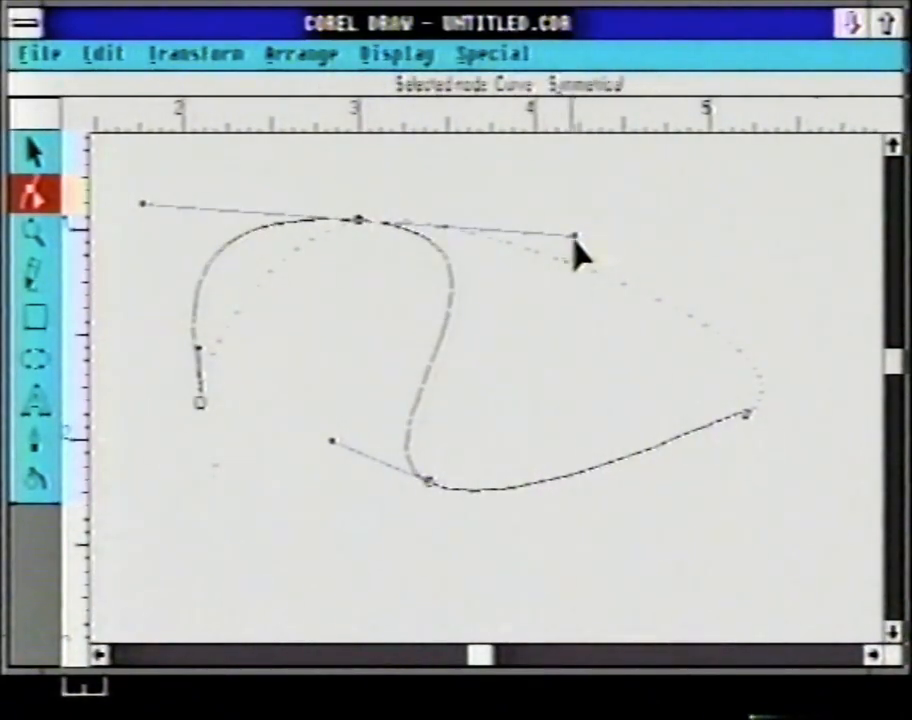
Step: Break the curve at its top node and pull the two resulting end nodes apart
click(357, 219)
double_click(357, 219)
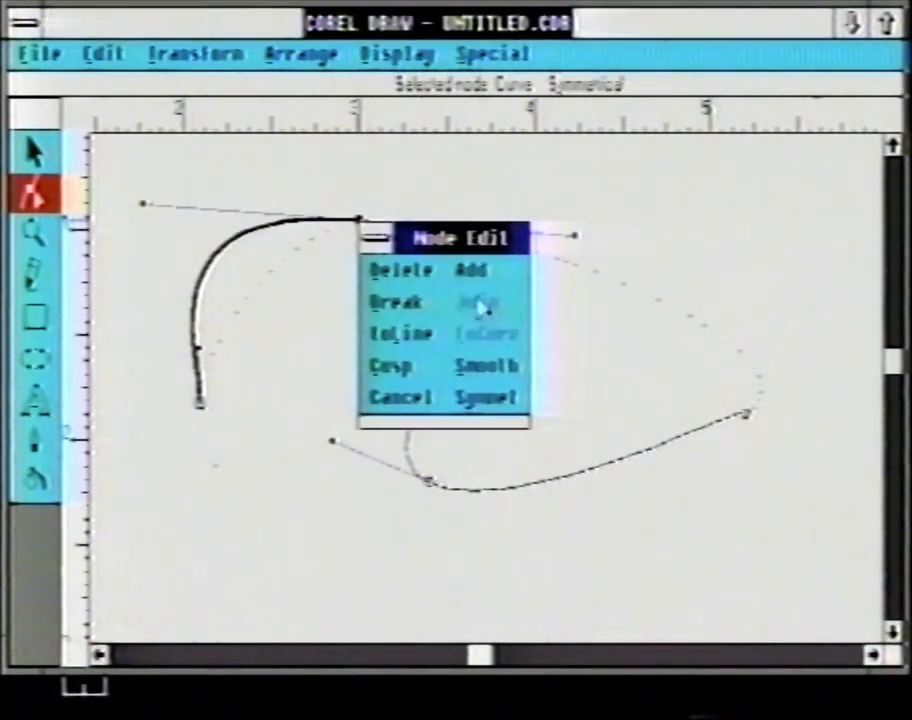
click(386, 309)
click(353, 216)
drag(357, 219, 300, 280)
Step: Reposition the end nodes of both subpaths so that their broken ends face each other near the top
drag(737, 413, 735, 352)
drag(780, 302, 772, 310)
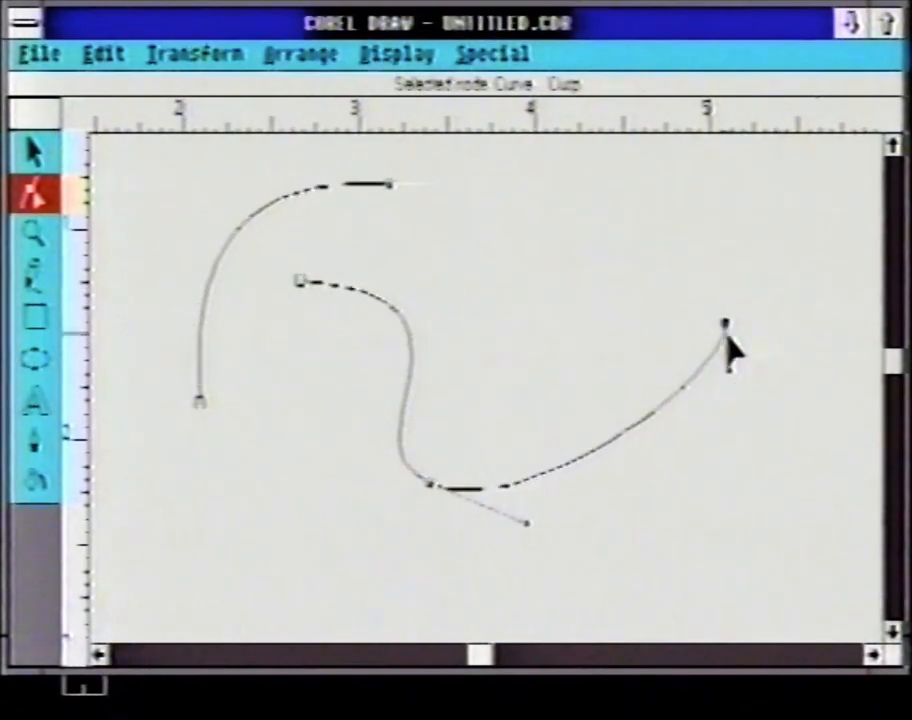
drag(722, 328, 586, 285)
click(301, 285)
drag(301, 289, 458, 200)
drag(388, 190, 389, 196)
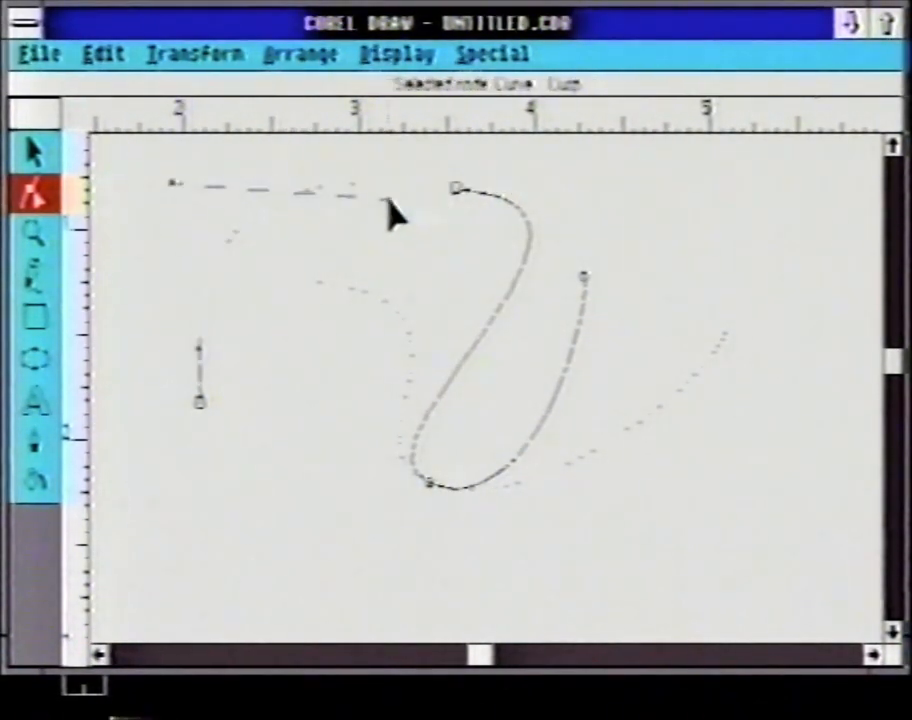
drag(254, 432, 278, 425)
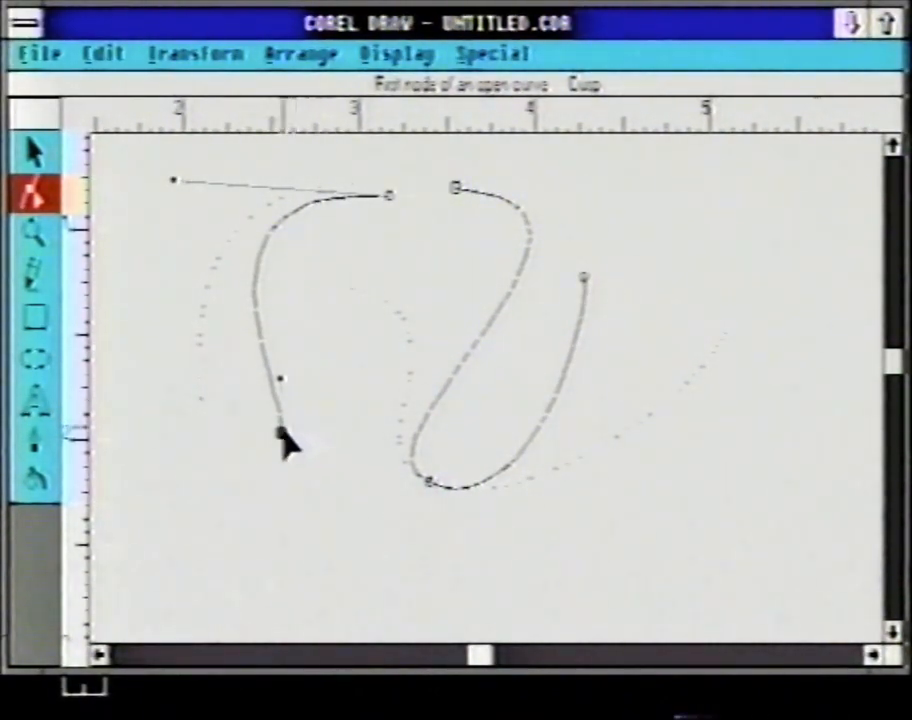
Step: Join the two facing end nodes near the top so that both subpaths become one curve
drag(350, 155, 501, 240)
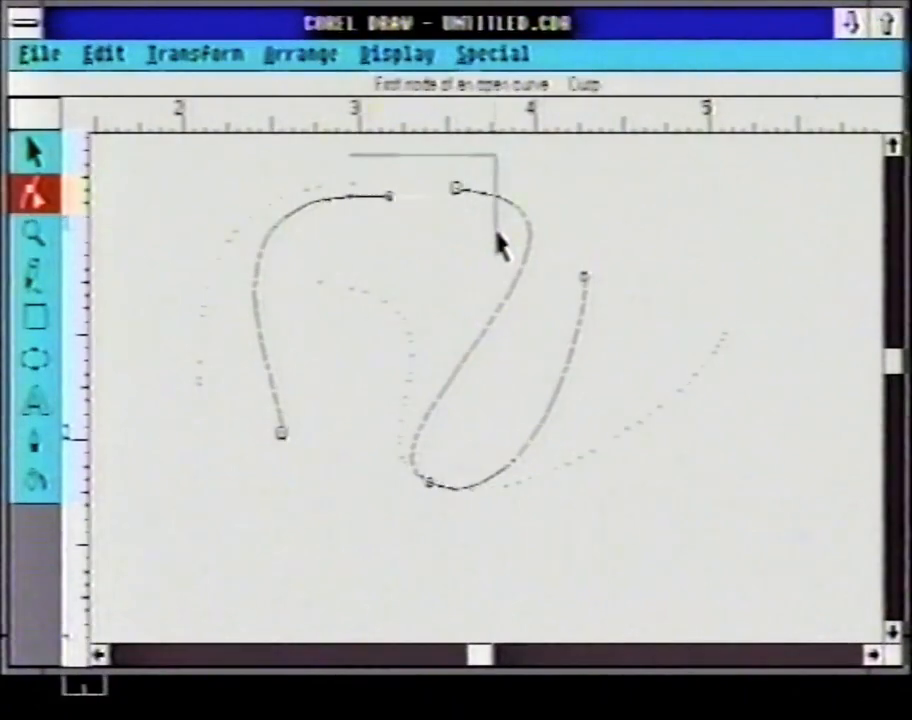
double_click(456, 192)
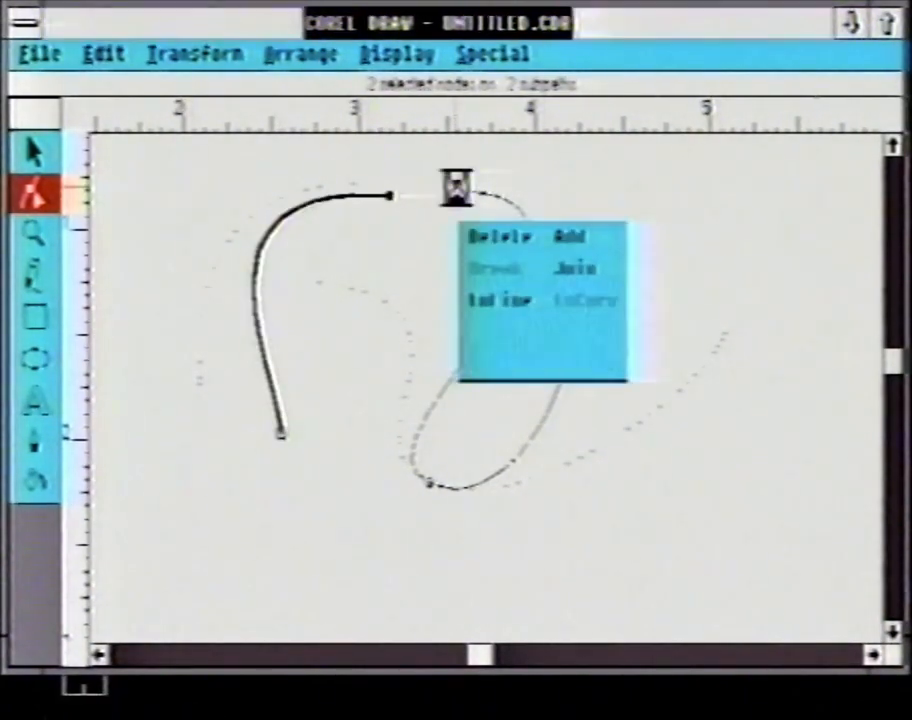
click(578, 275)
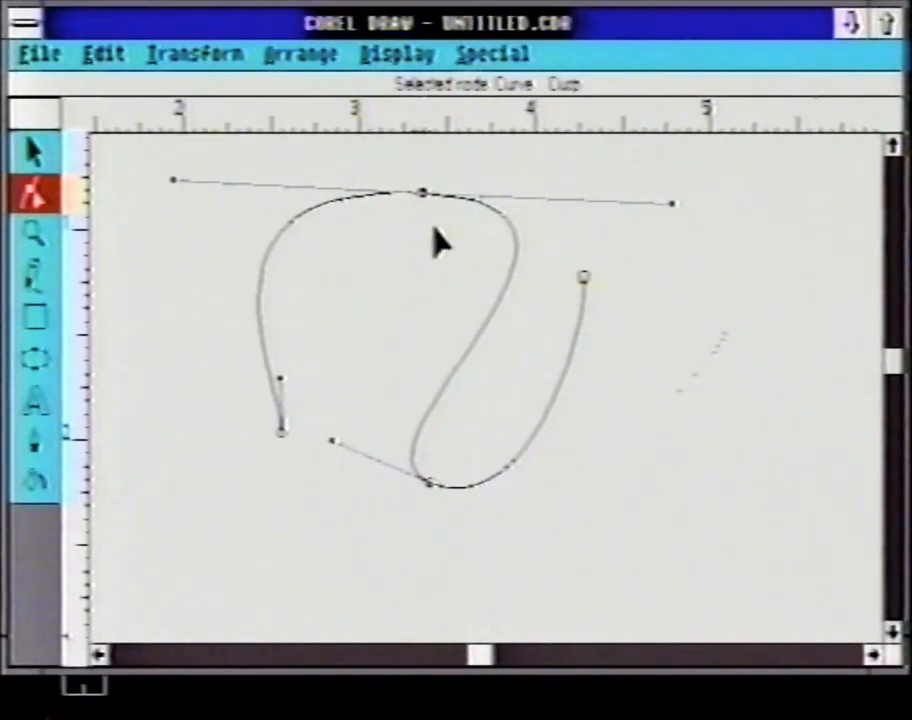
Step: Move the curve's last end node beside its first node at the lower left and join the two into a closed curve
drag(585, 279, 300, 441)
drag(248, 410, 307, 452)
double_click(302, 442)
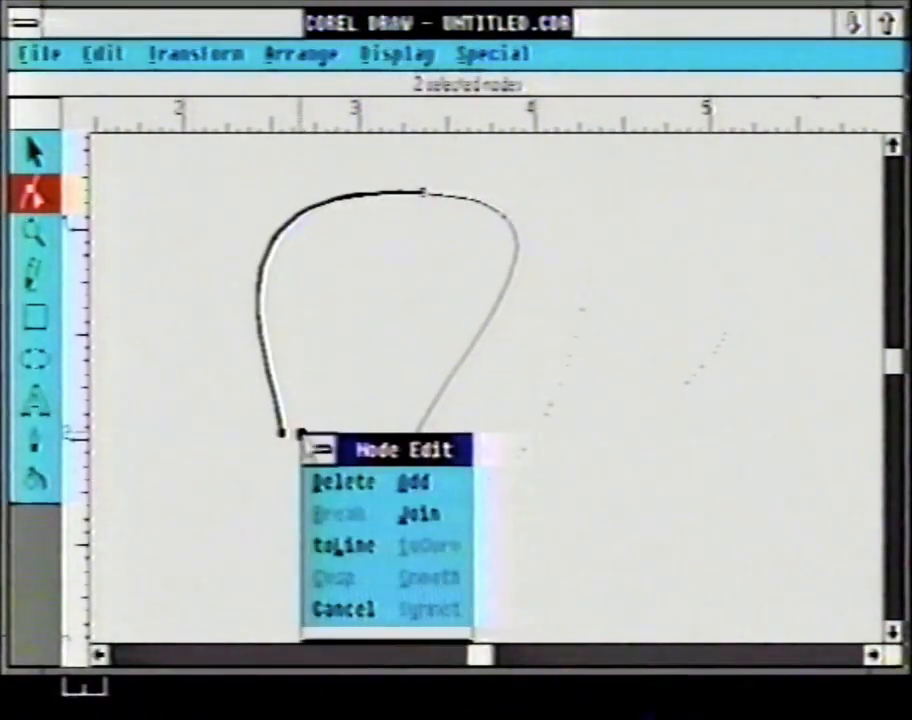
click(417, 513)
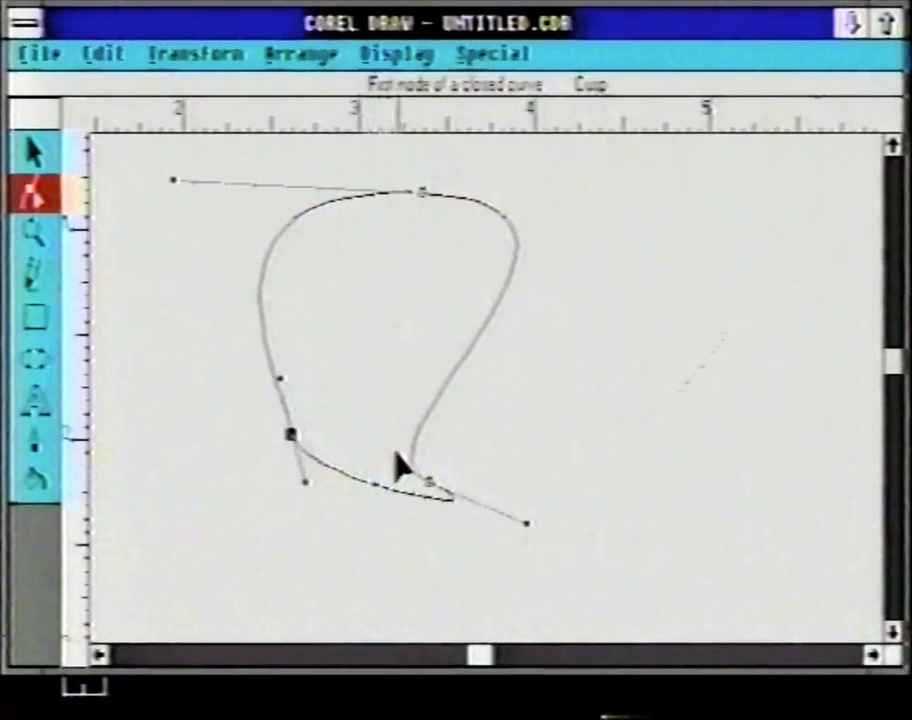
Step: Convert the bottom segment leading to the lower-right node to a straight line and back to a curve
click(428, 487)
double_click(430, 492)
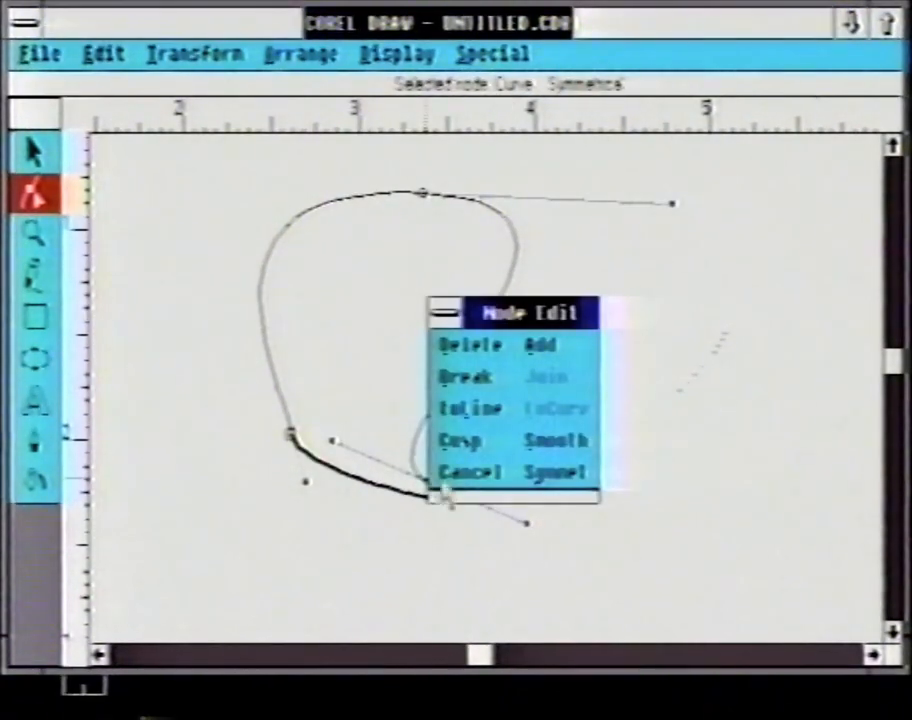
click(456, 411)
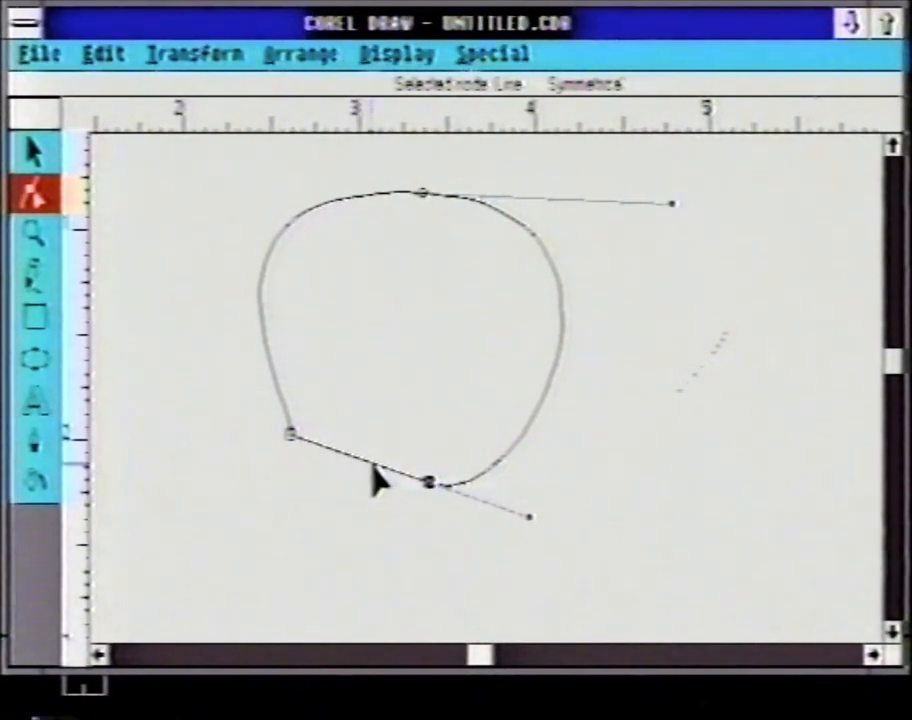
double_click(372, 467)
click(512, 410)
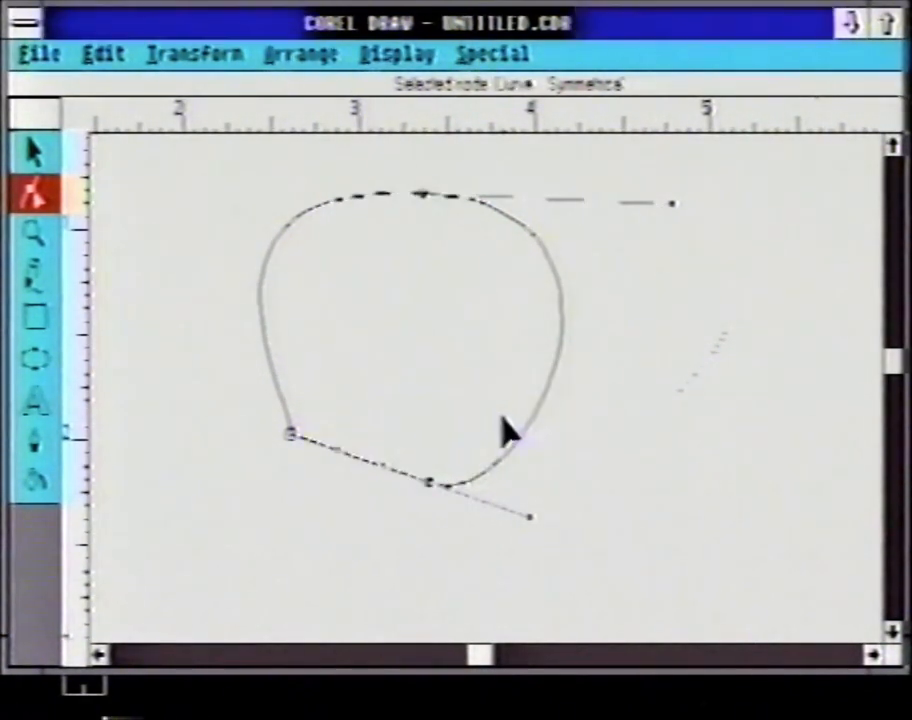
Step: Bend the bottom segment by pulling its node's control point down, and move that node up and to the right
double_click(386, 483)
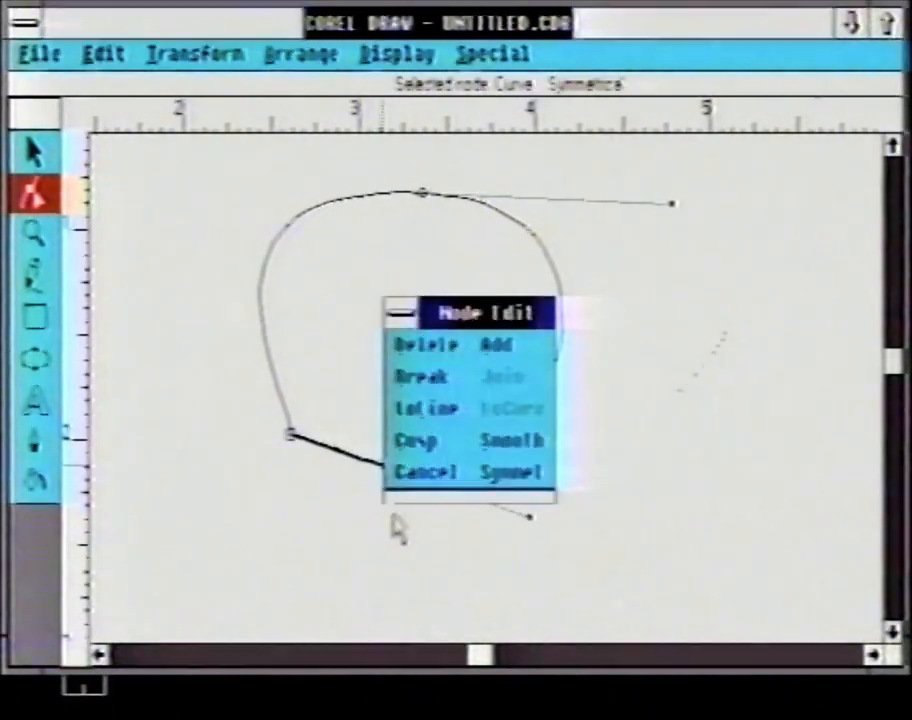
click(392, 478)
drag(387, 479, 385, 512)
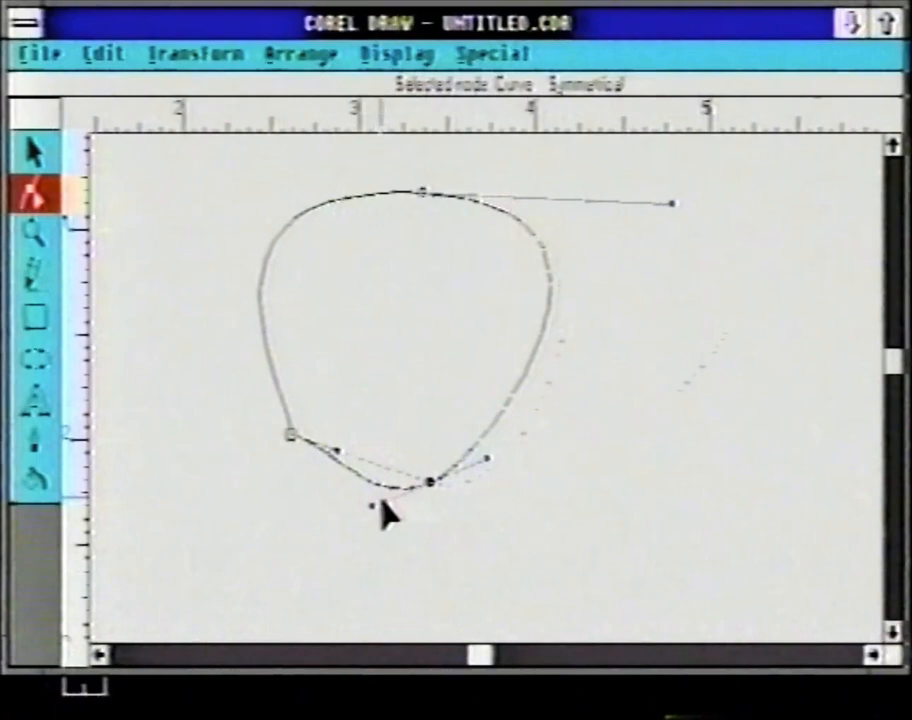
drag(431, 487, 520, 453)
Step: Change the lower-right node to a cusp and reposition its control points independently of each other
double_click(521, 455)
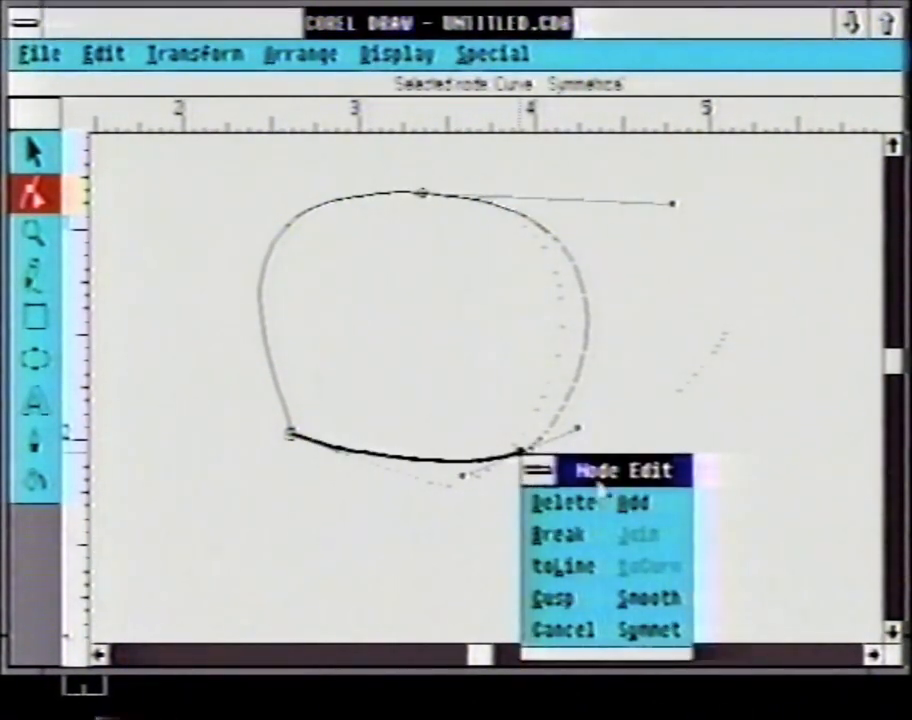
drag(596, 478, 655, 390)
click(605, 498)
drag(578, 432, 397, 393)
drag(521, 456, 539, 472)
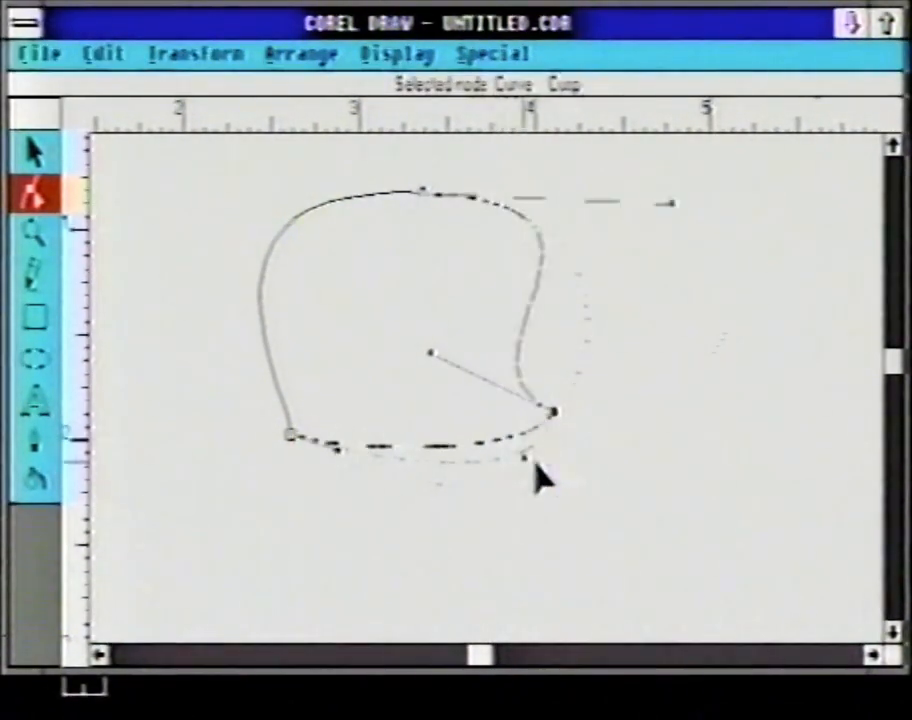
Step: Change the lower-right node to smooth and swing its control points to round out the adjoining segments
double_click(551, 412)
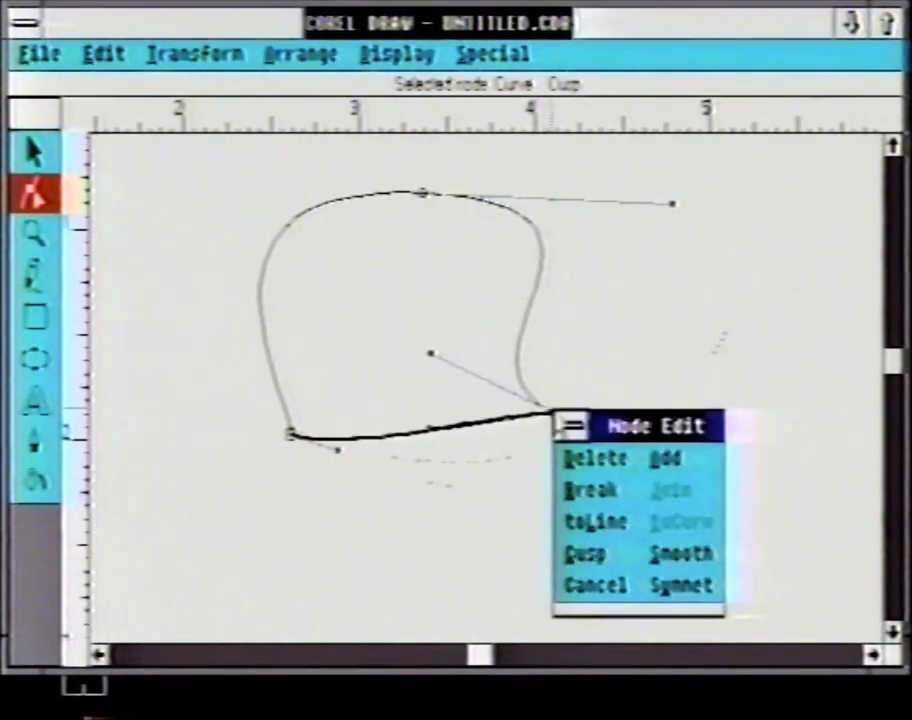
click(681, 553)
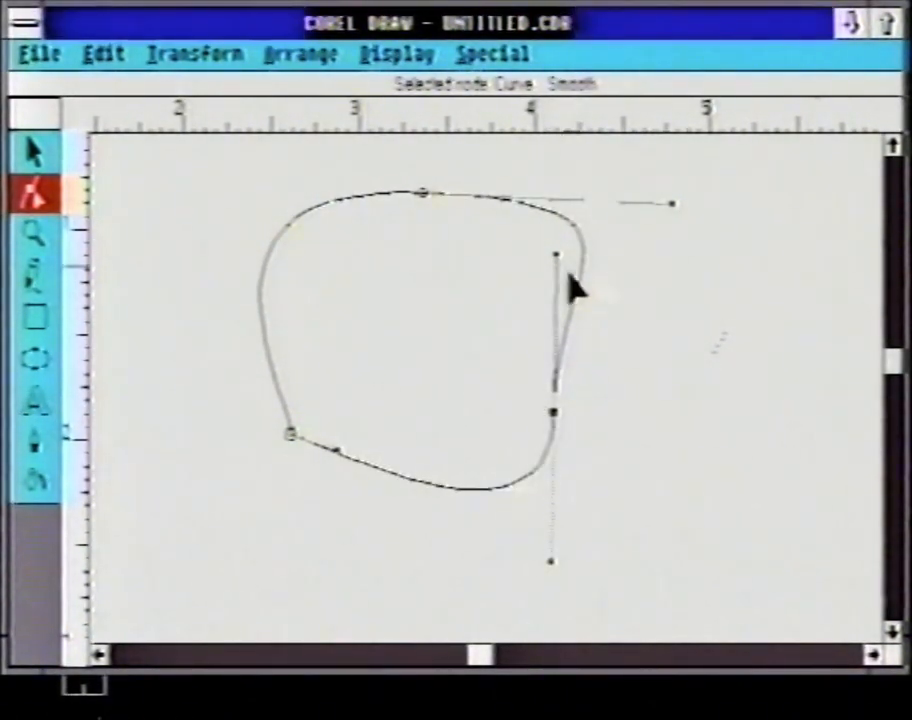
drag(555, 253, 588, 420)
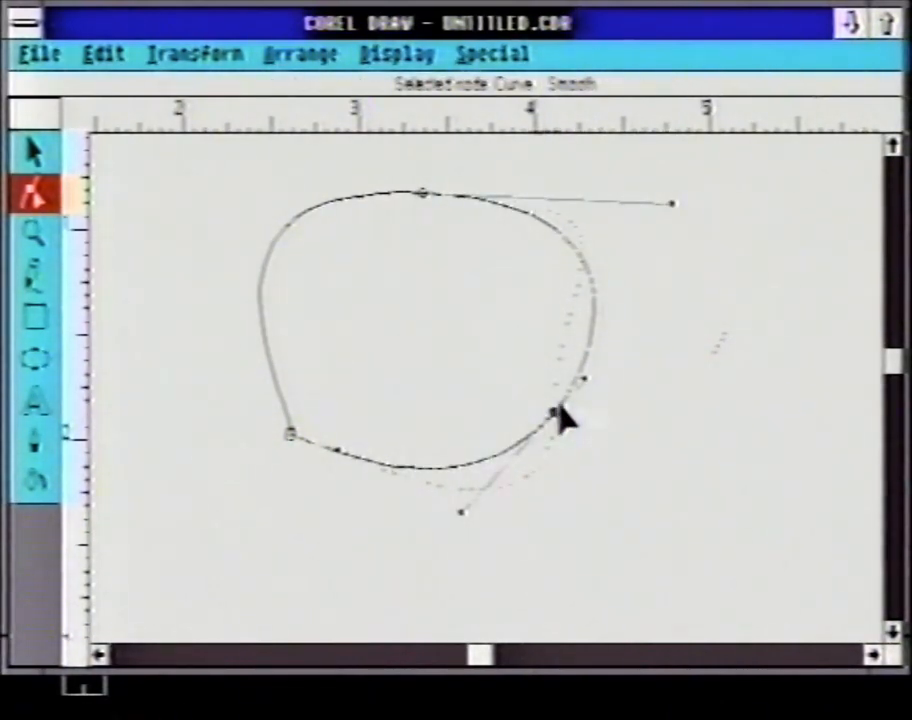
drag(588, 393, 548, 411)
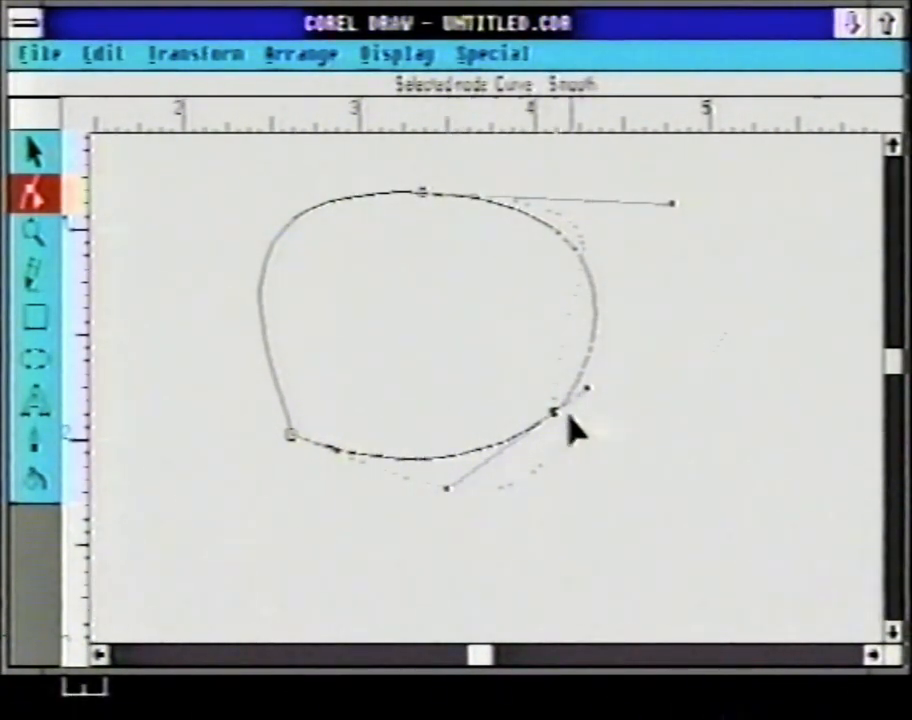
mouse_move(585, 386)
mouse_down()
mouse_move(568, 383)
mouse_move(586, 389)
mouse_move(593, 405)
mouse_up()
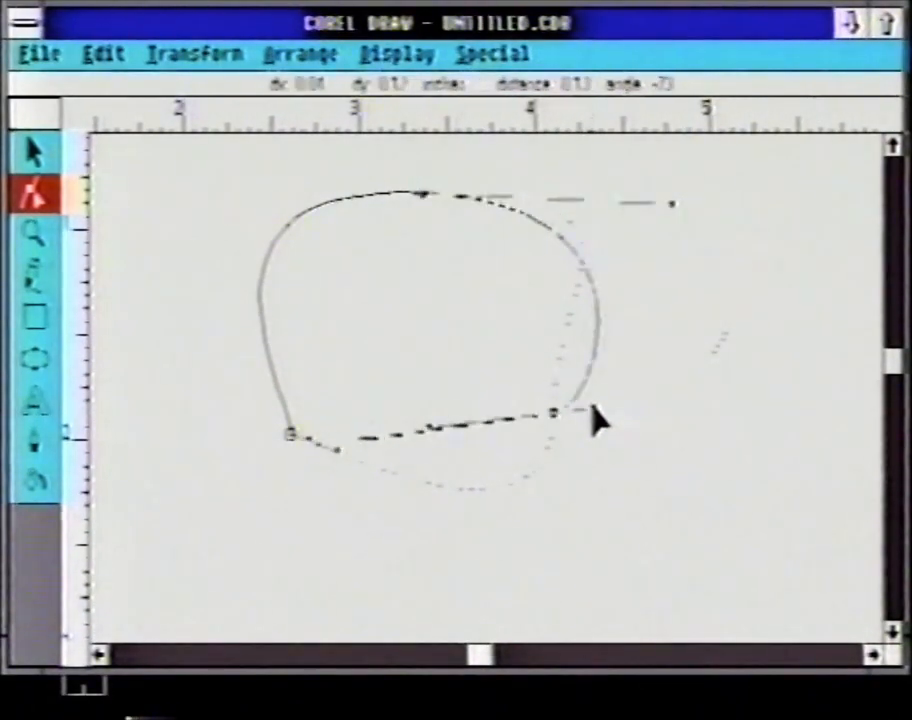
drag(510, 393, 590, 279)
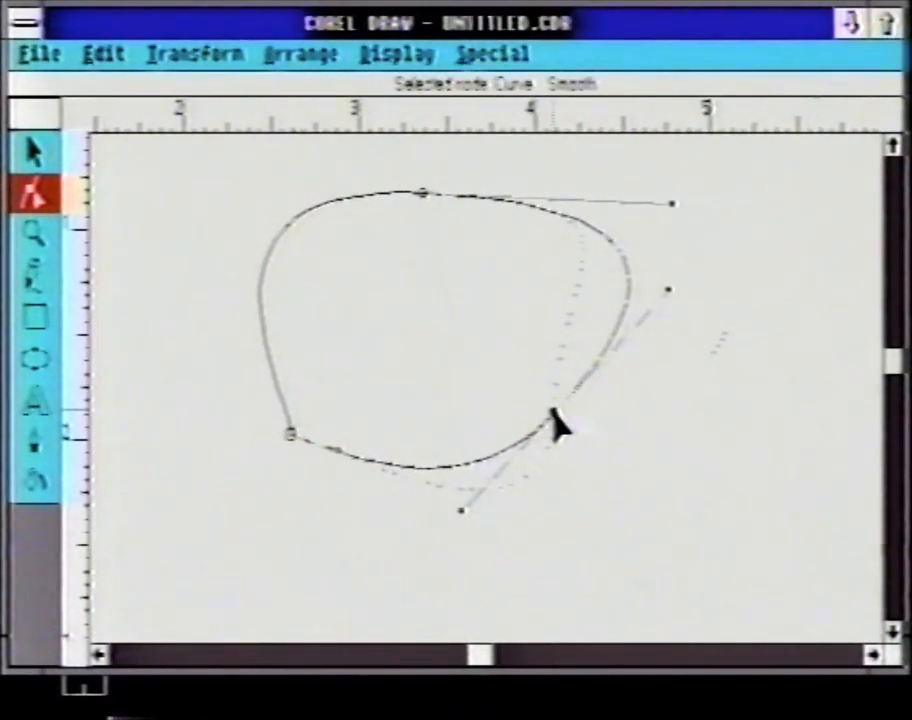
Step: Make the lower-right node symmetrical, adjust its control points, and move the node outward to the right
double_click(555, 415)
click(686, 590)
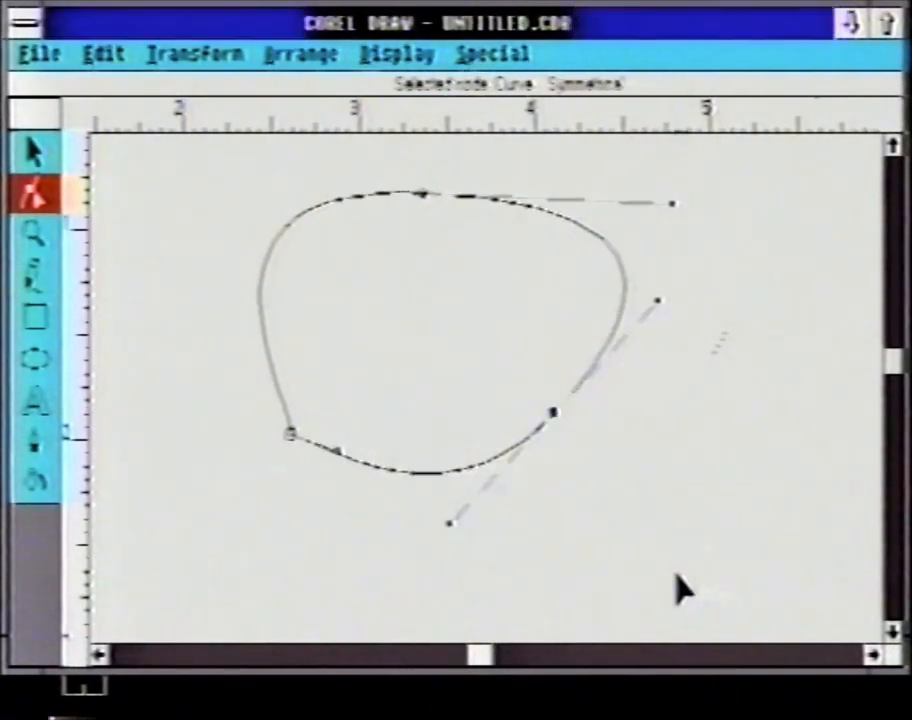
drag(656, 300, 533, 322)
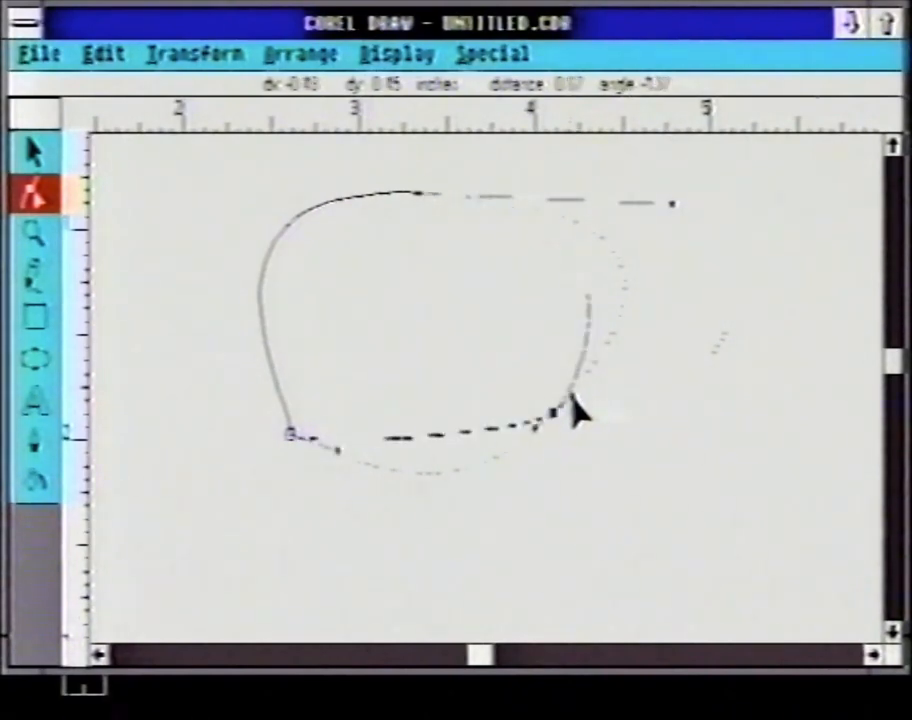
mouse_move(614, 372)
mouse_down()
mouse_move(770, 236)
mouse_move(560, 402)
mouse_move(725, 289)
mouse_move(749, 240)
mouse_move(618, 352)
mouse_up()
drag(556, 425, 612, 425)
click(637, 464)
click(622, 410)
drag(682, 332, 715, 284)
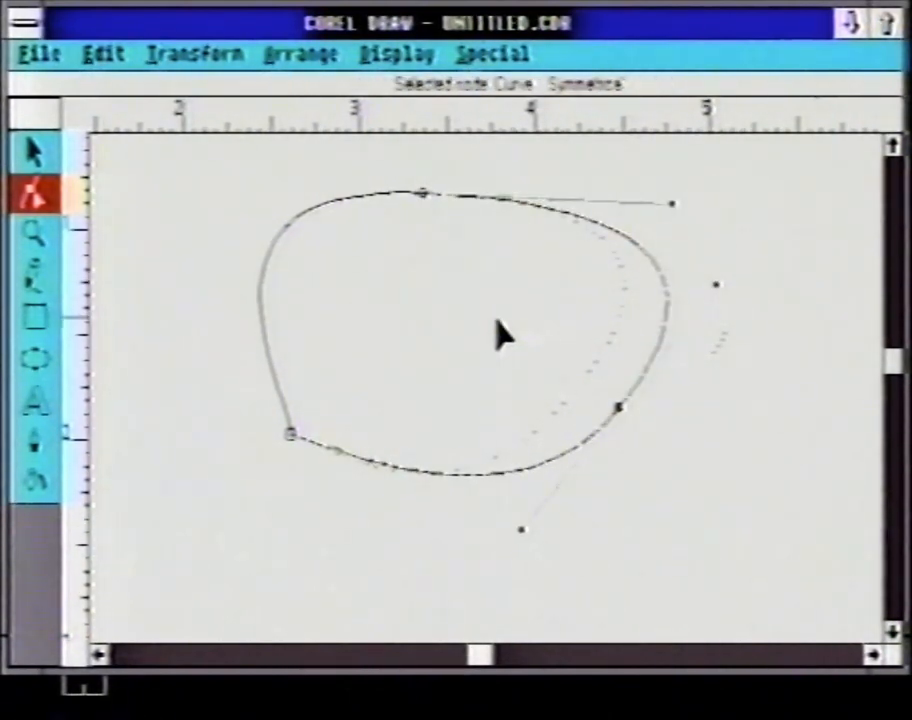
Step: Examine the node editing options for the lower-right node and the top node without applying any
double_click(618, 410)
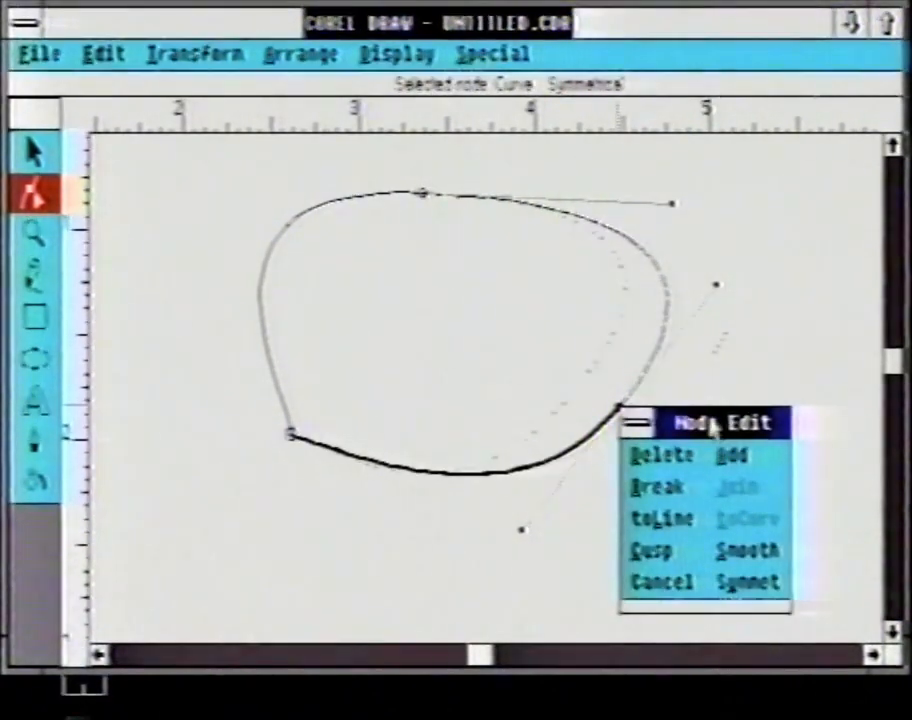
drag(713, 425, 738, 336)
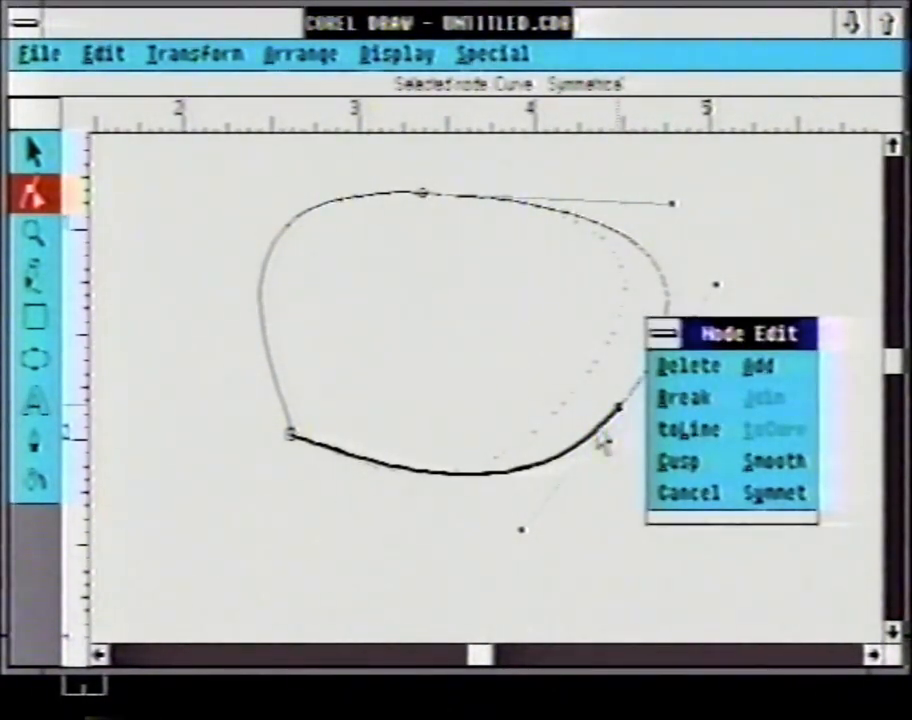
click(680, 493)
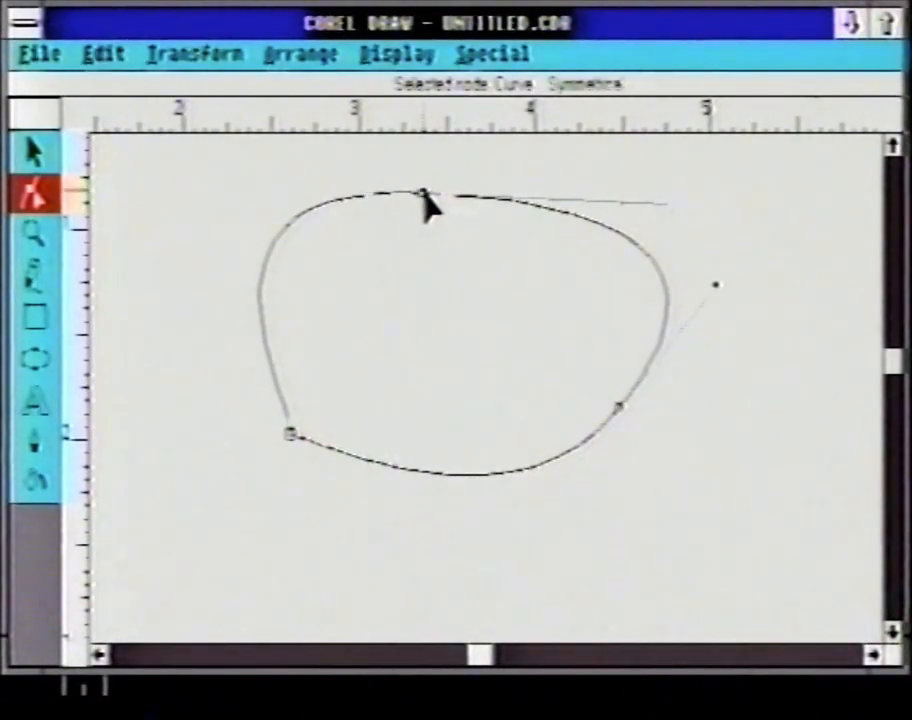
double_click(423, 194)
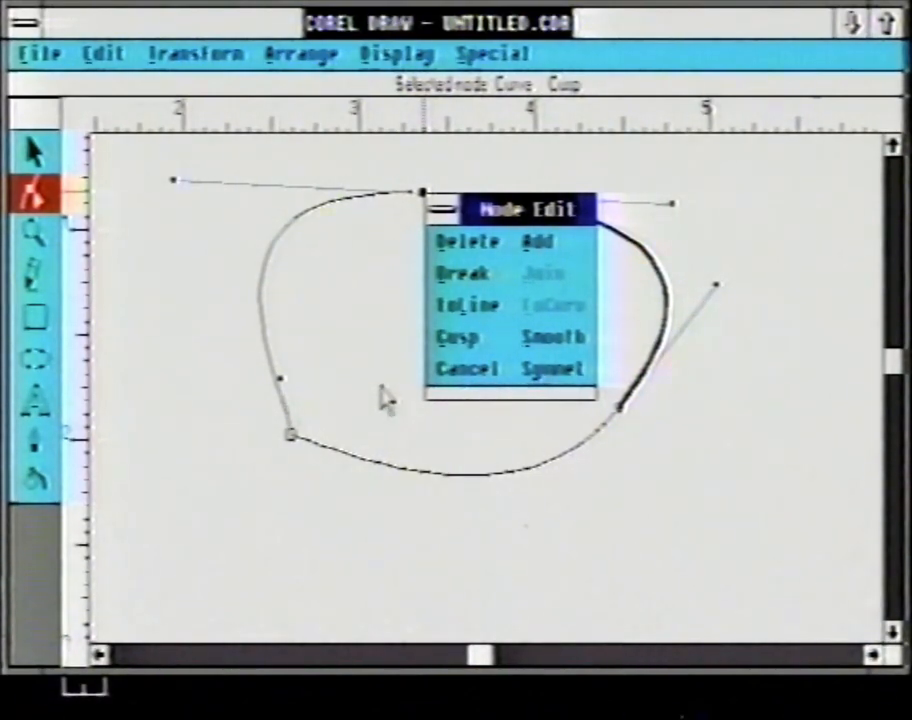
click(454, 382)
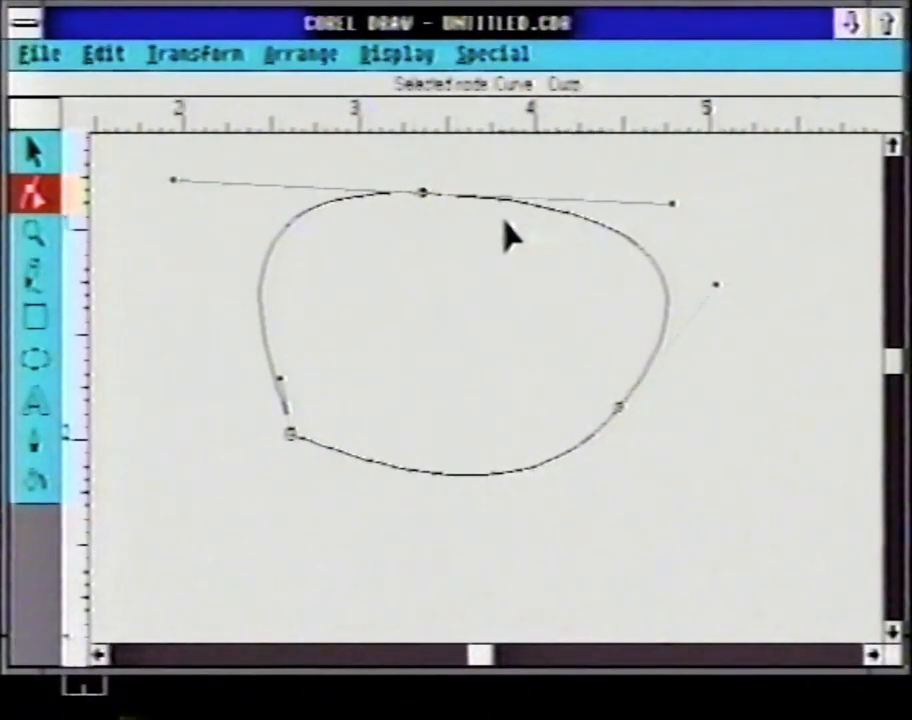
Step: Select the bottom and upper-right segments and the top node in turn to examine which node each segment belongs to
click(548, 348)
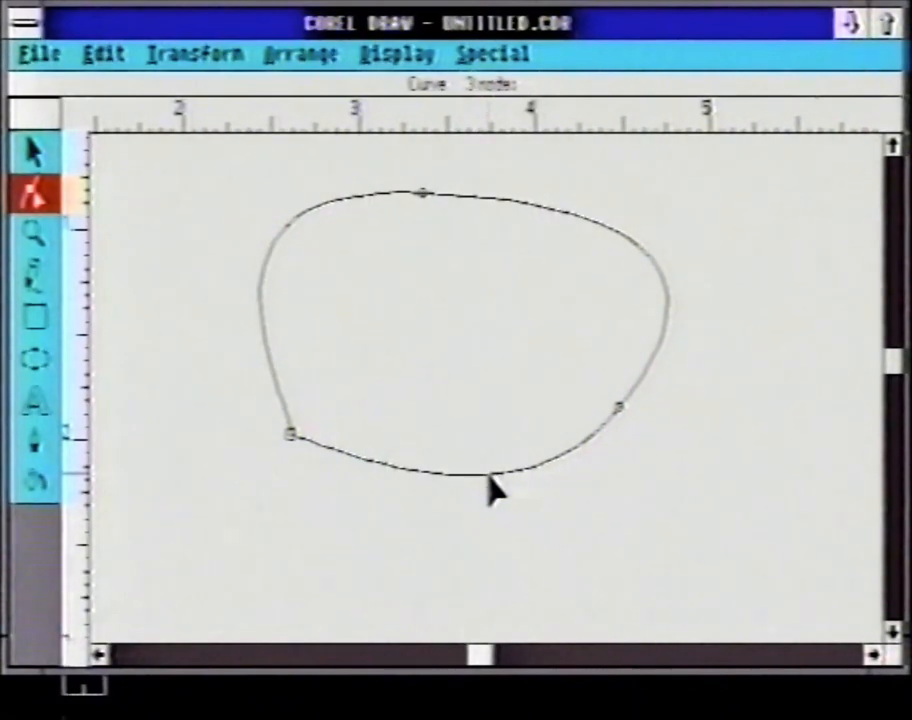
click(520, 465)
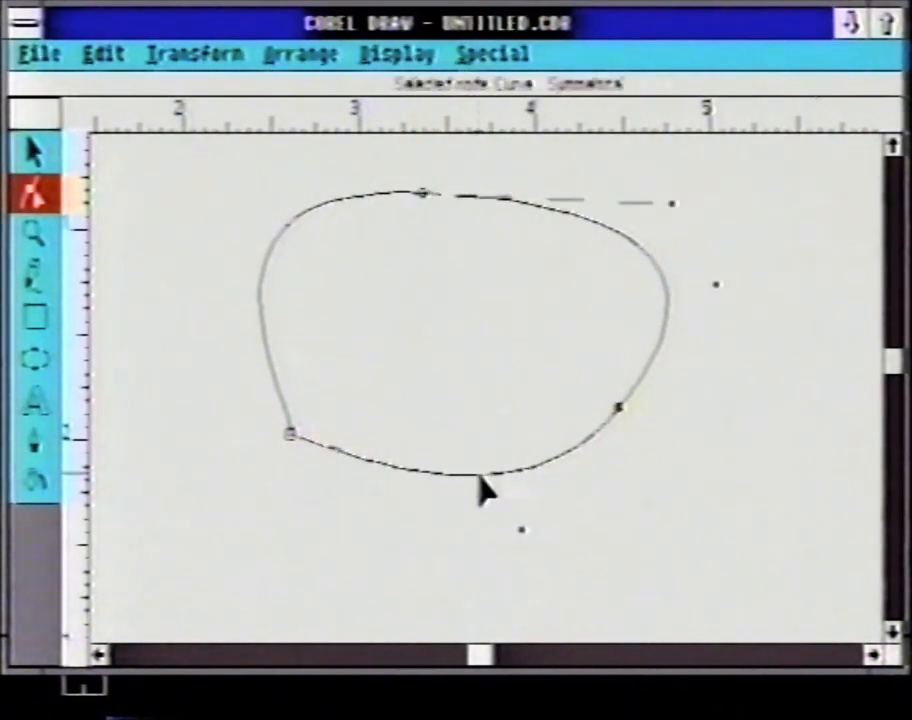
double_click(480, 478)
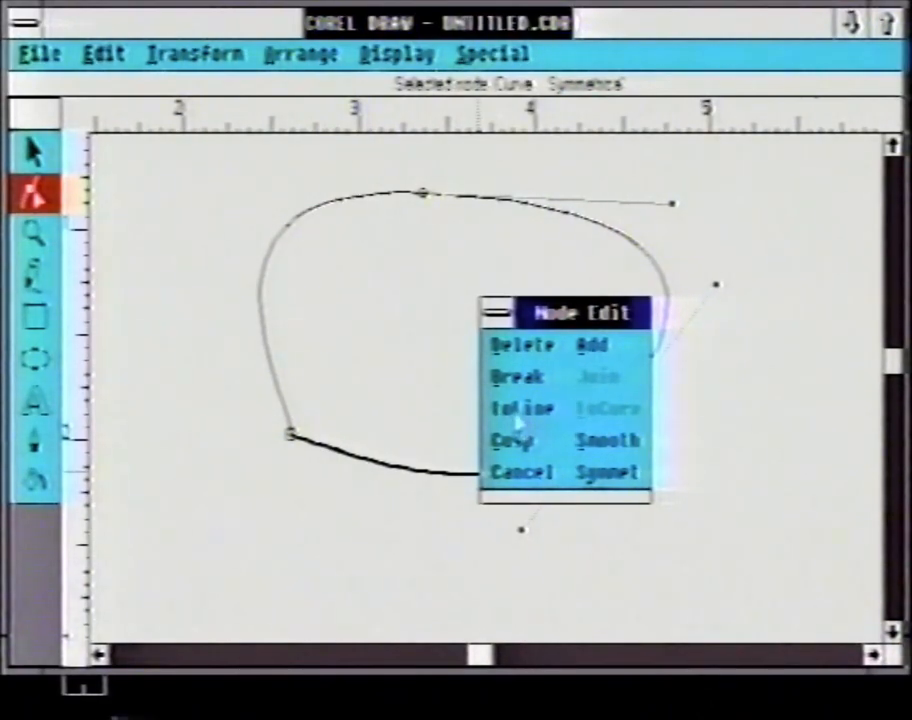
click(503, 476)
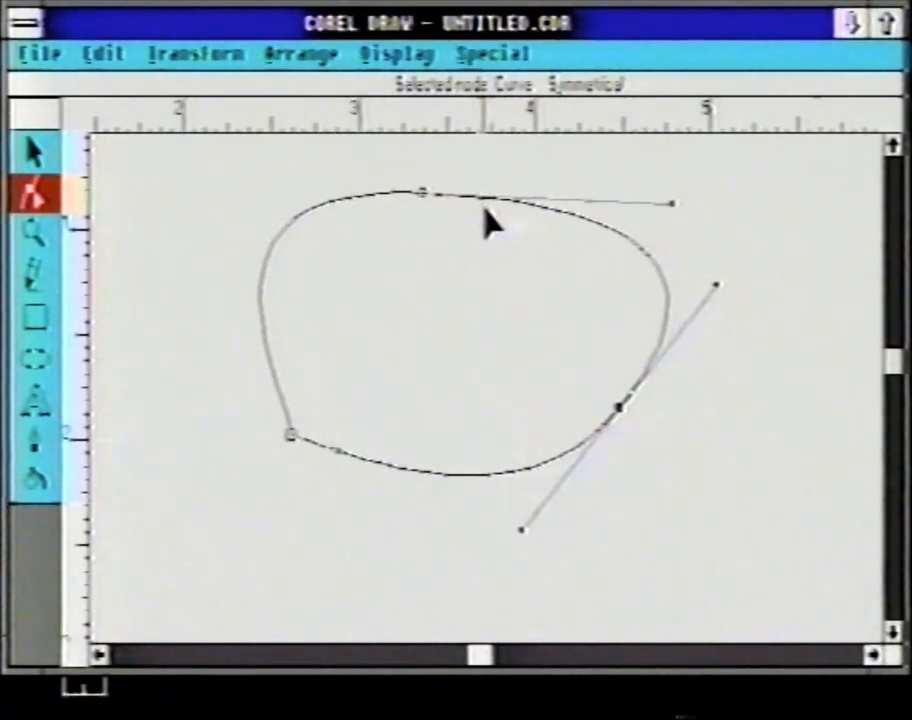
click(421, 194)
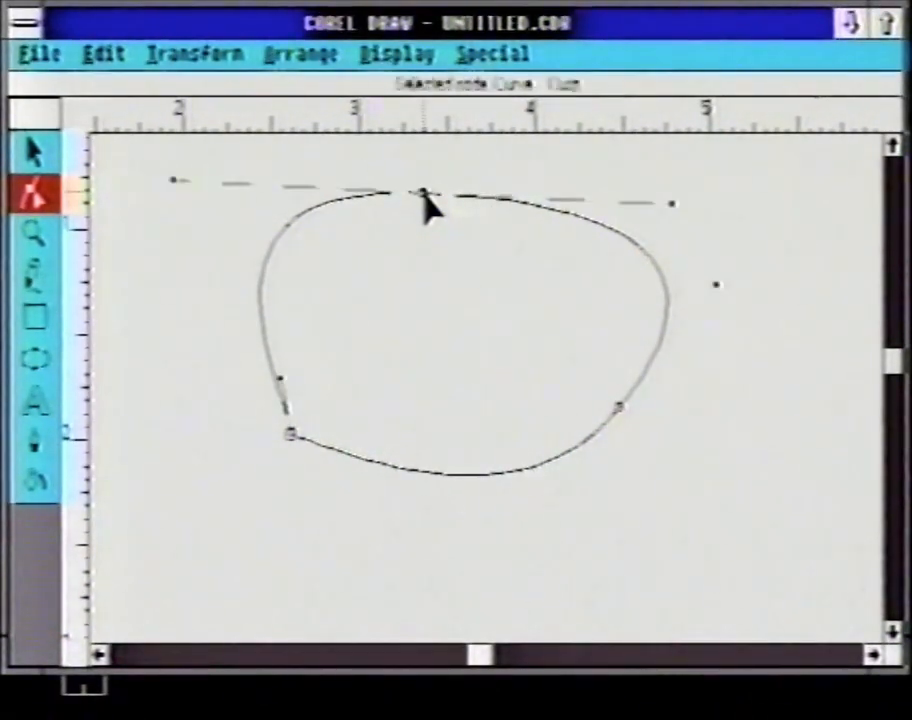
click(544, 218)
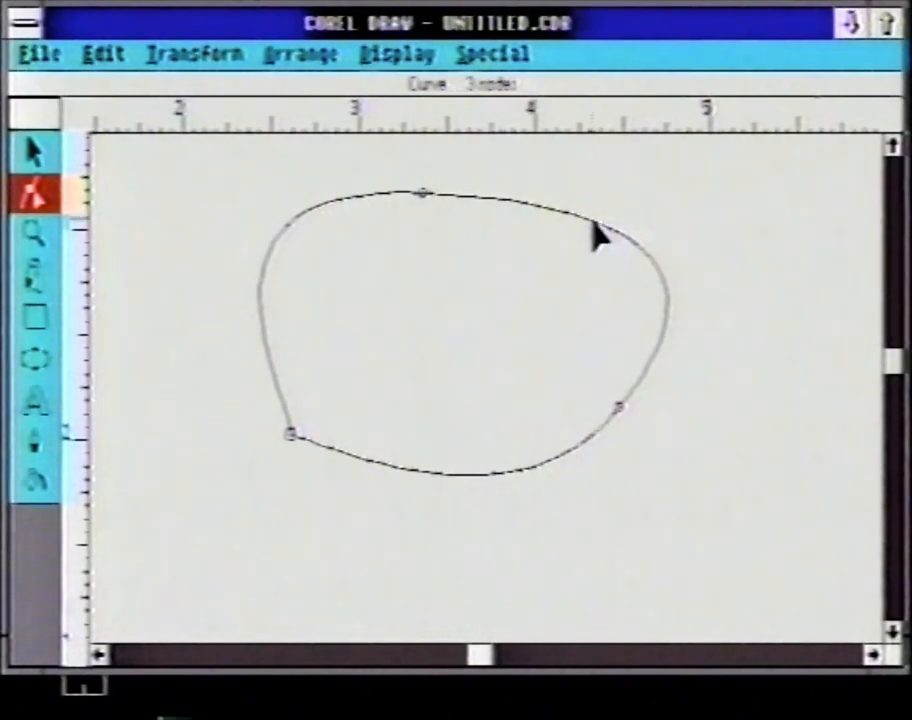
click(594, 226)
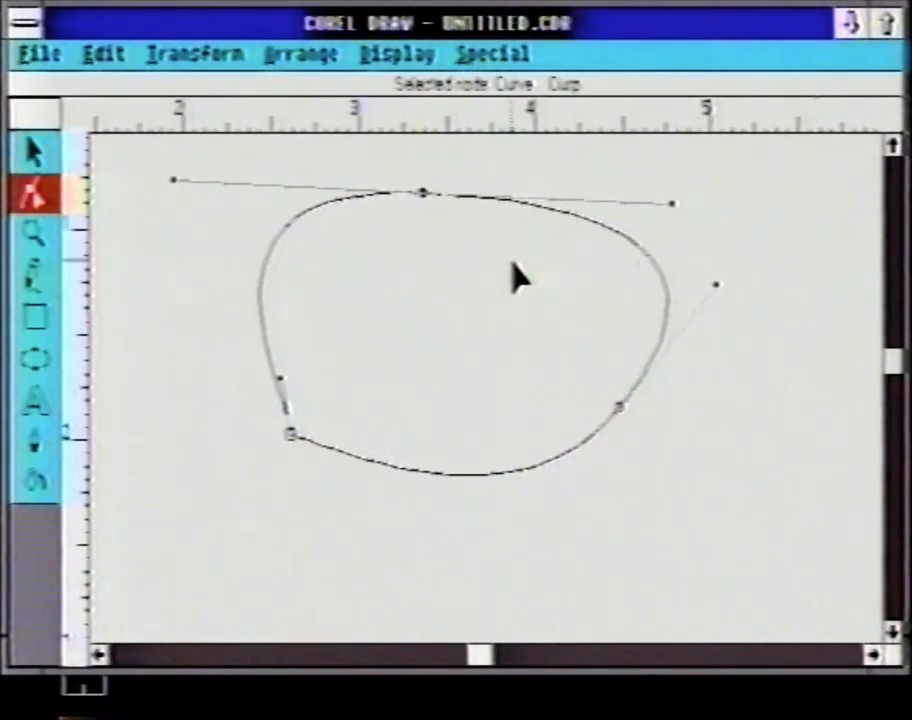
click(485, 283)
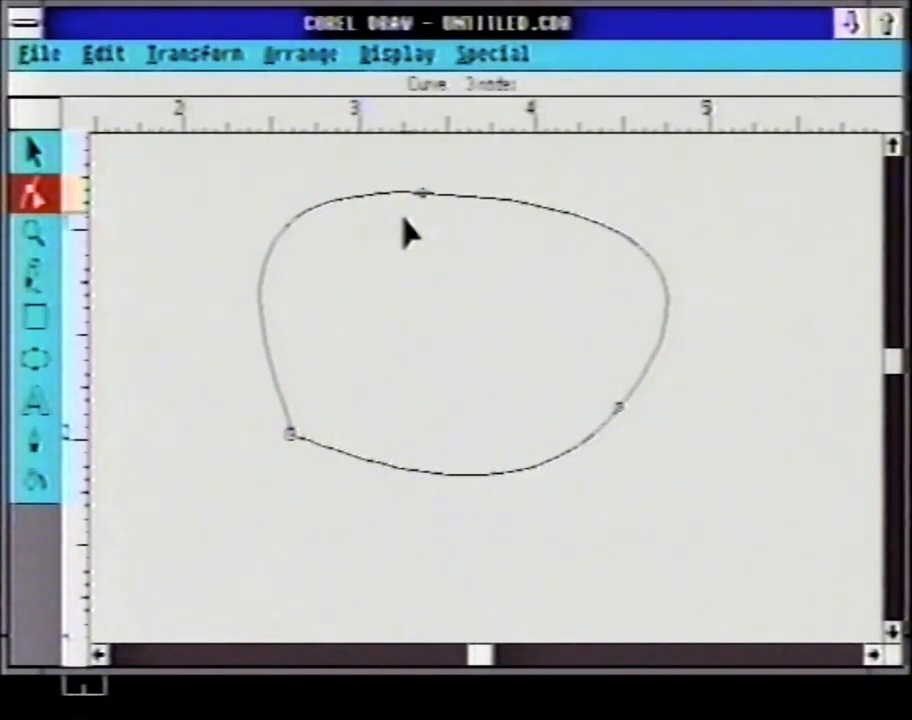
Step: Select the top and lower-right nodes together and convert both of their segments to straight lines
drag(388, 172, 706, 517)
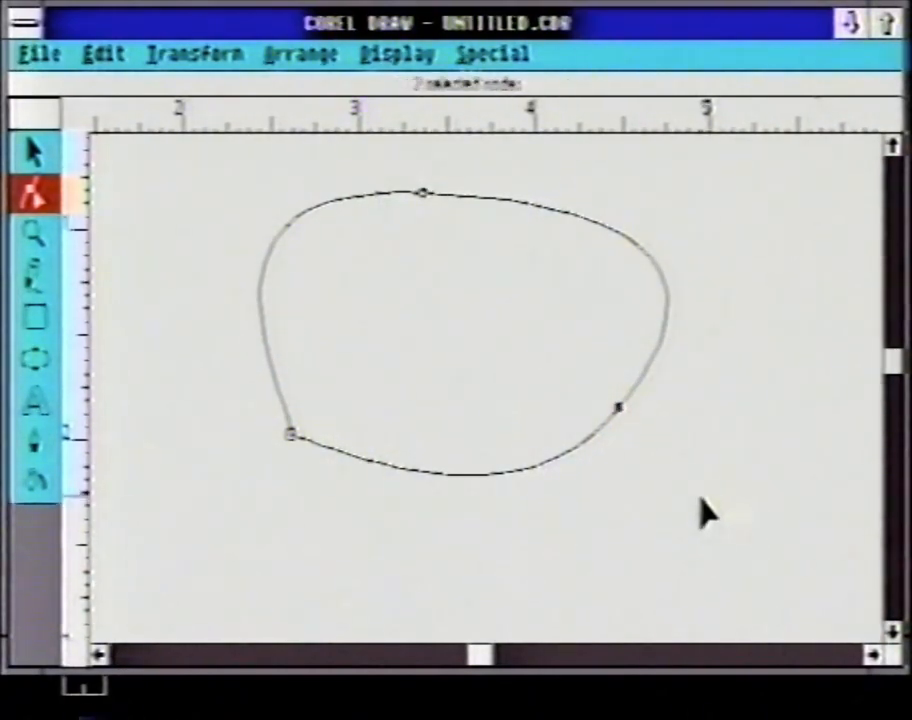
double_click(620, 412)
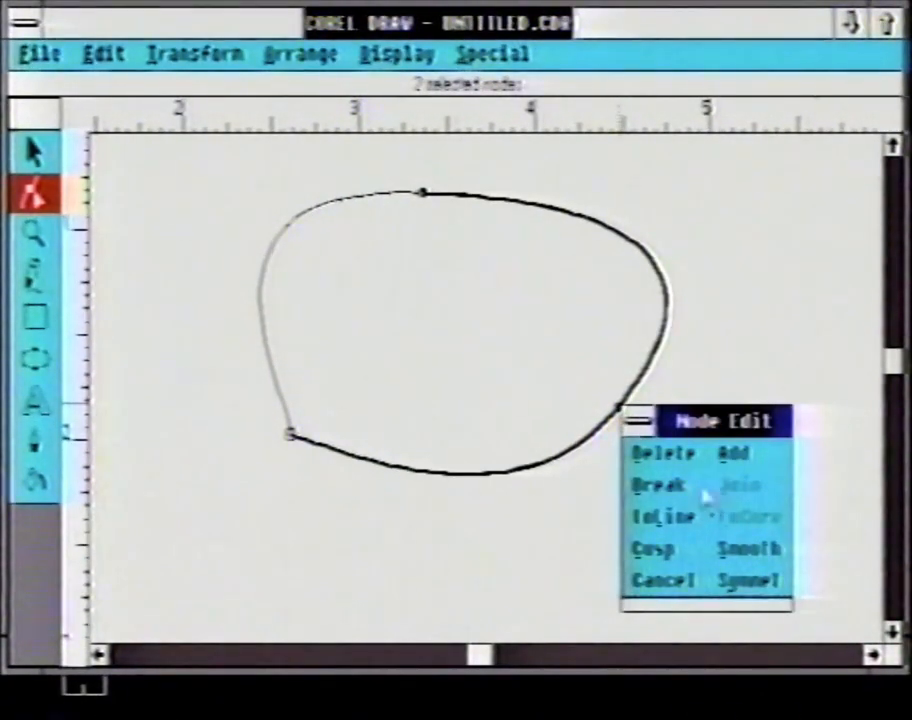
click(663, 517)
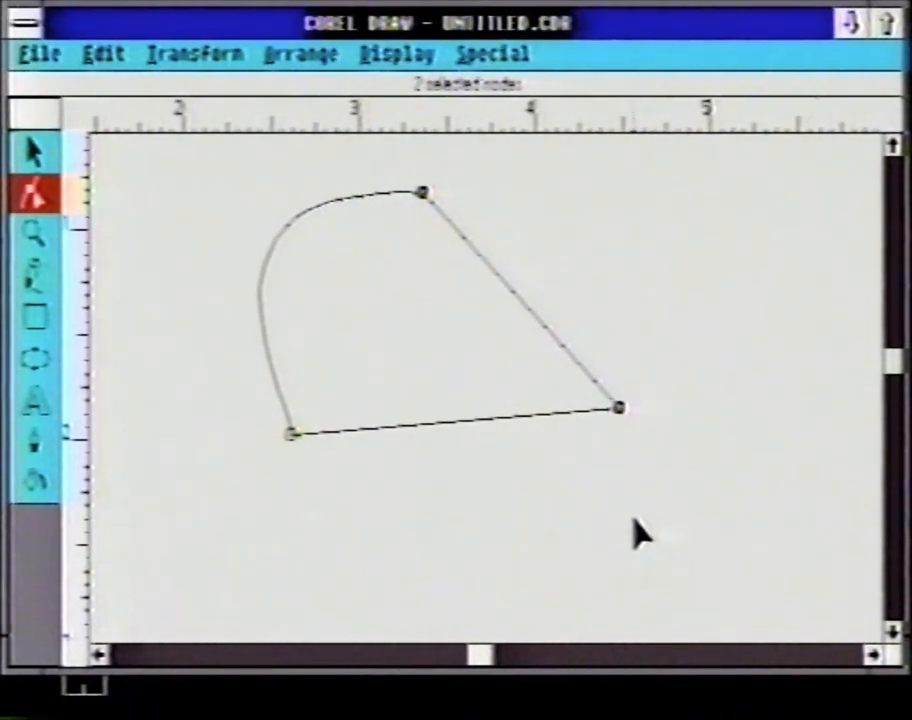
Step: Move the top node to the right and slightly down, reshaping the adjoining line and curve
click(432, 192)
drag(434, 194, 511, 200)
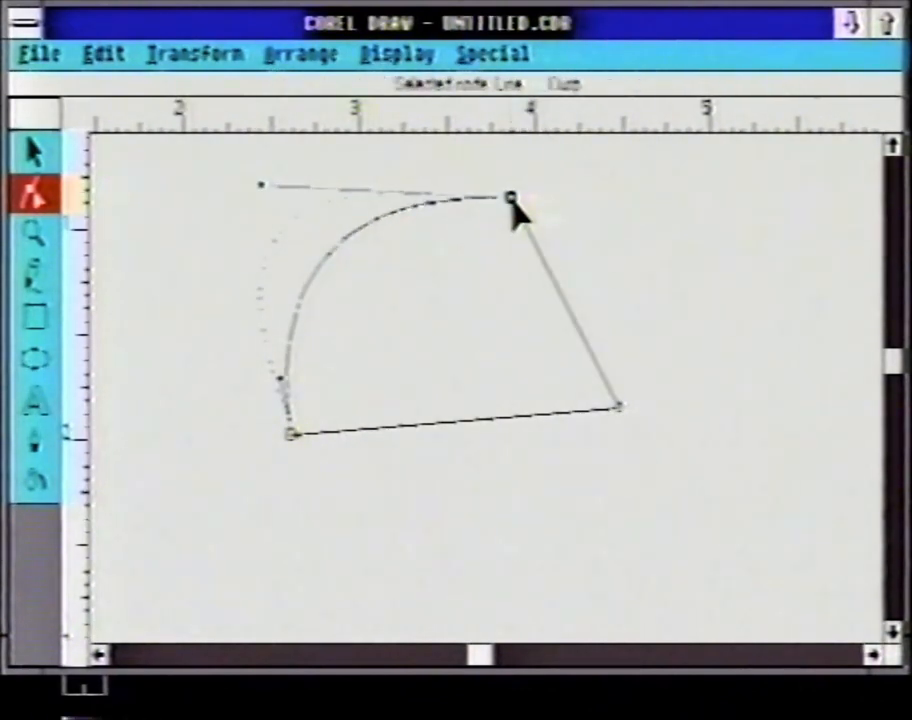
drag(510, 198, 547, 232)
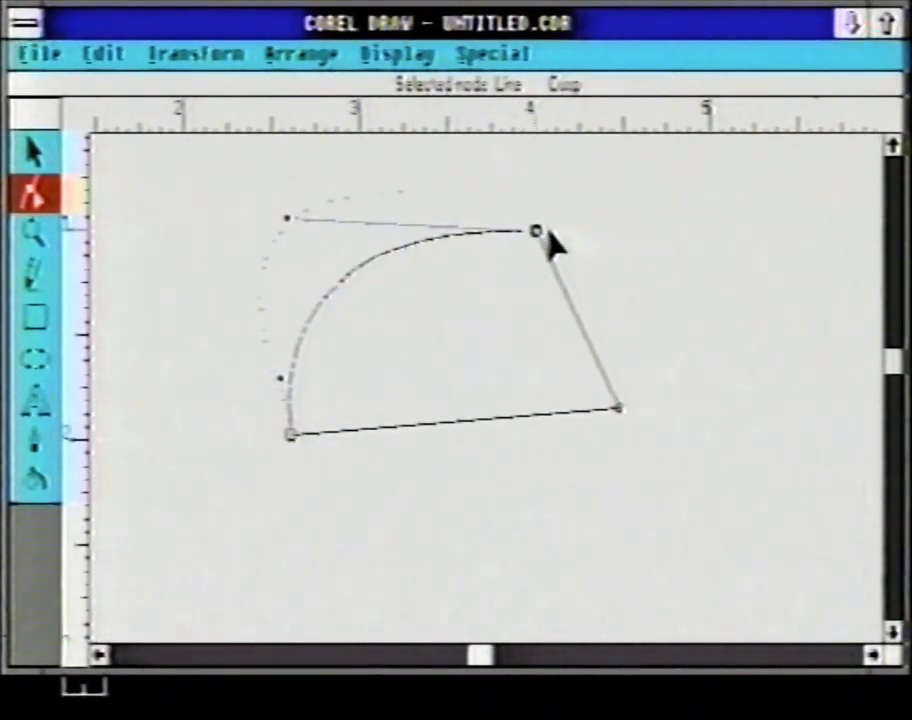